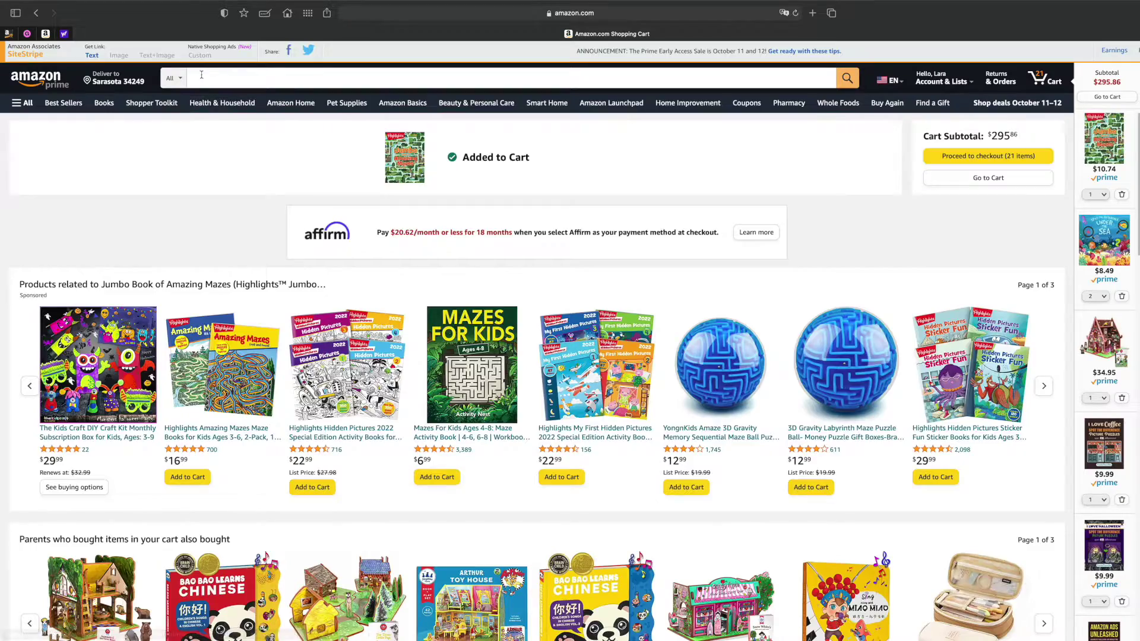
Search Amazon for "maze puzzle book" and browse the maze books
{"action": "left_click", "coordinate": [416, 78]}
{"action": "type", "text": "m"}
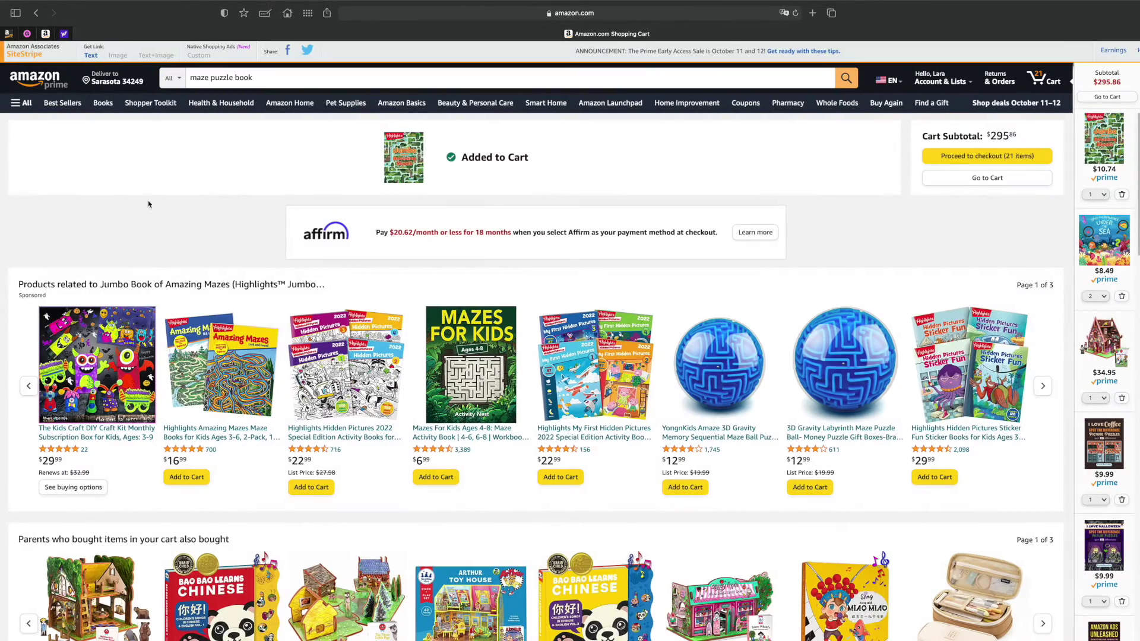
{"action": "scroll", "coordinate": [148, 200], "scroll_direction": "down", "scroll_amount": 2}
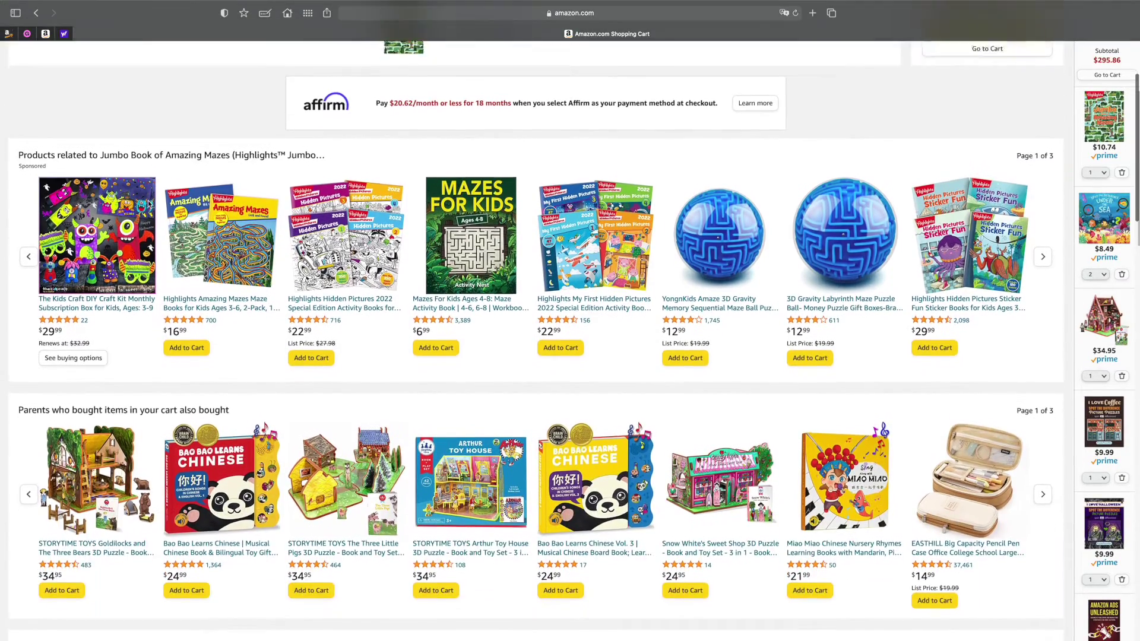
{"action": "scroll", "coordinate": [148, 201], "scroll_direction": "down", "scroll_amount": 1}
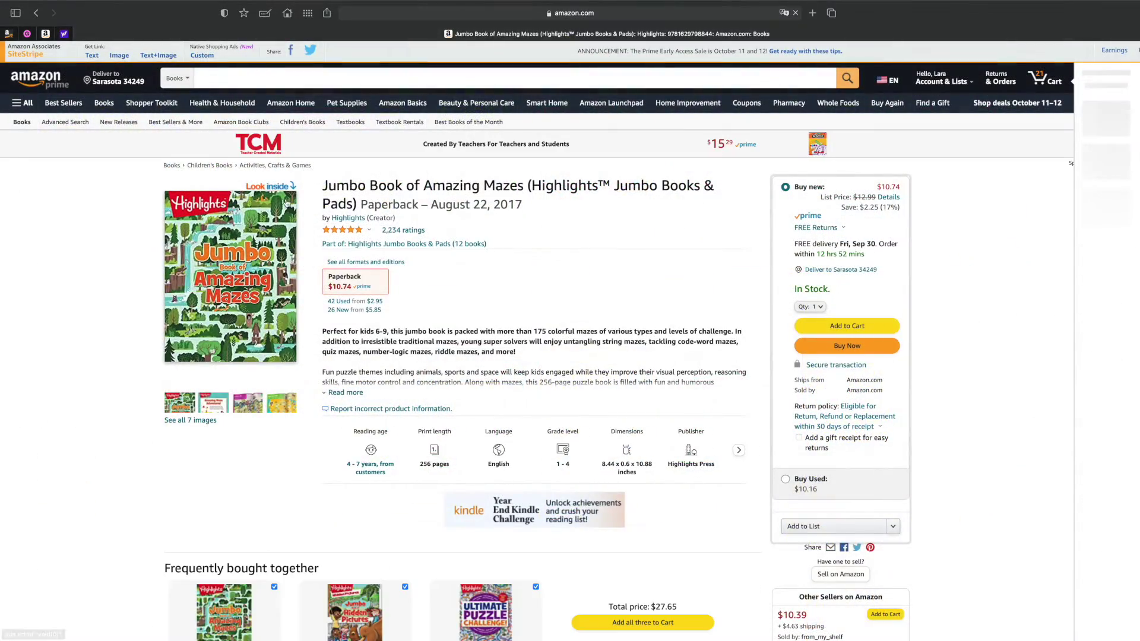
Preview the Jumbo Book of Amazing Mazes and examine the maze layouts on its sample pages
{"action": "left_click", "coordinate": [287, 203]}
{"action": "scroll", "coordinate": [667, 498], "scroll_direction": "down", "scroll_amount": 10}
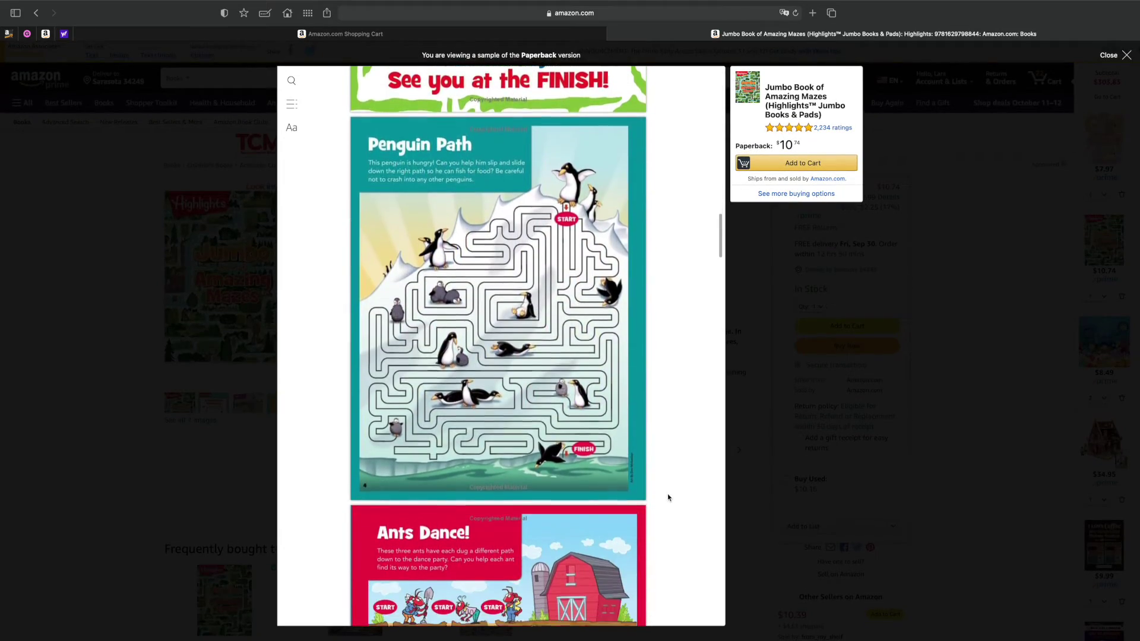
{"action": "scroll", "coordinate": [668, 497], "scroll_direction": "down", "scroll_amount": 5}
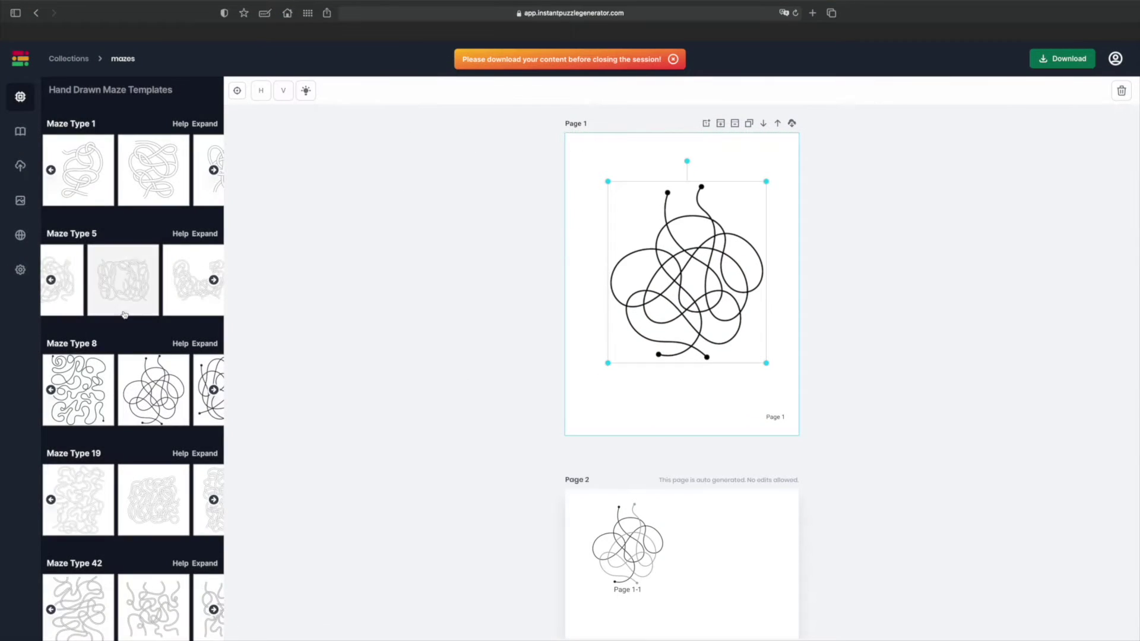
Add the Farm illustration of the duck in a pond below the maze, near its lower-right end point
{"action": "left_click", "coordinate": [20, 200]}
{"action": "left_click", "coordinate": [201, 221]}
{"action": "left_click_drag", "start_coordinate": [176, 328], "coordinate": [732, 373]}
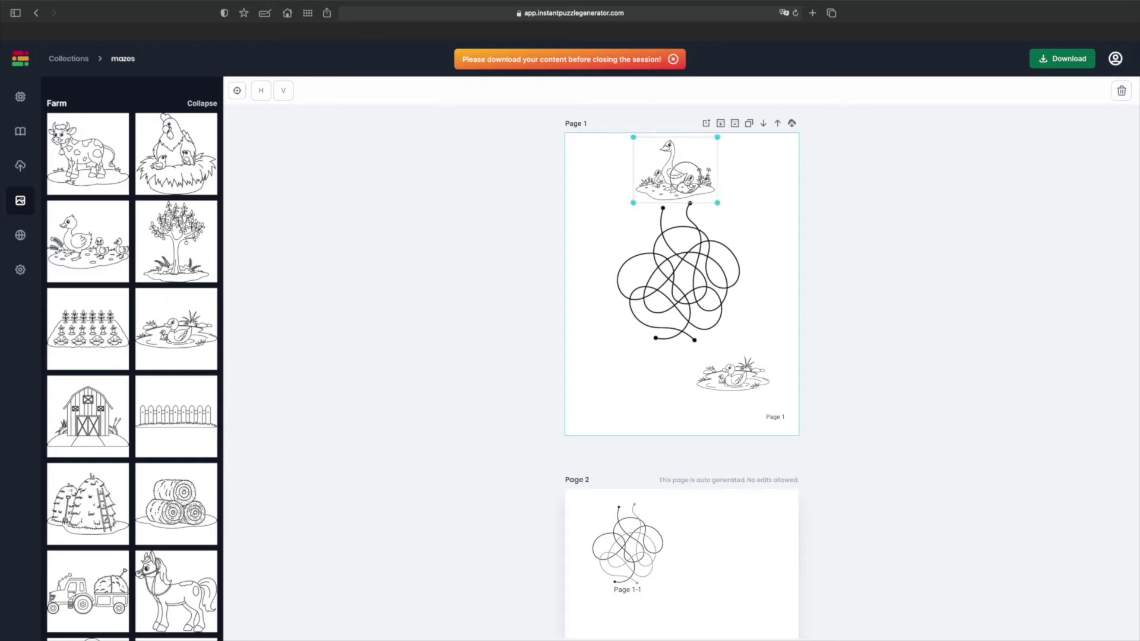
Place the Farm cow above the maze on the right and the barn below it on the left, shrinking the barn slightly
{"action": "left_click", "coordinate": [90, 151]}
{"action": "left_click_drag", "start_coordinate": [626, 187], "coordinate": [728, 173]}
{"action": "left_click", "coordinate": [88, 416]}
{"action": "left_click_drag", "start_coordinate": [625, 187], "coordinate": [646, 375]}
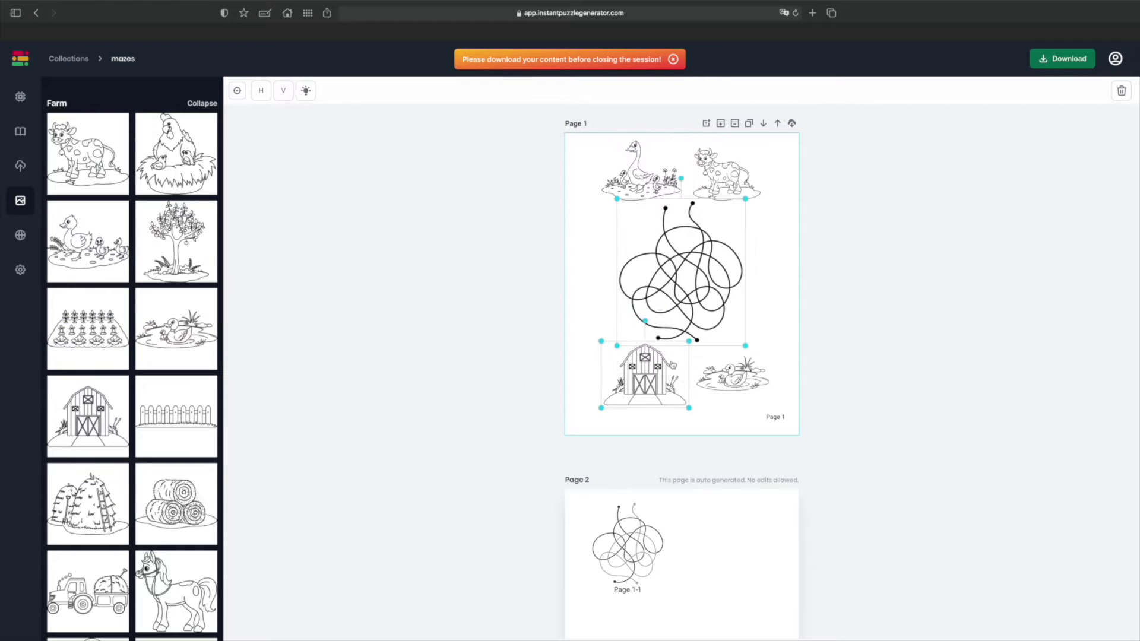
{"action": "left_click_drag", "start_coordinate": [688, 407], "coordinate": [675, 391]}
{"action": "left_click", "coordinate": [758, 366]}
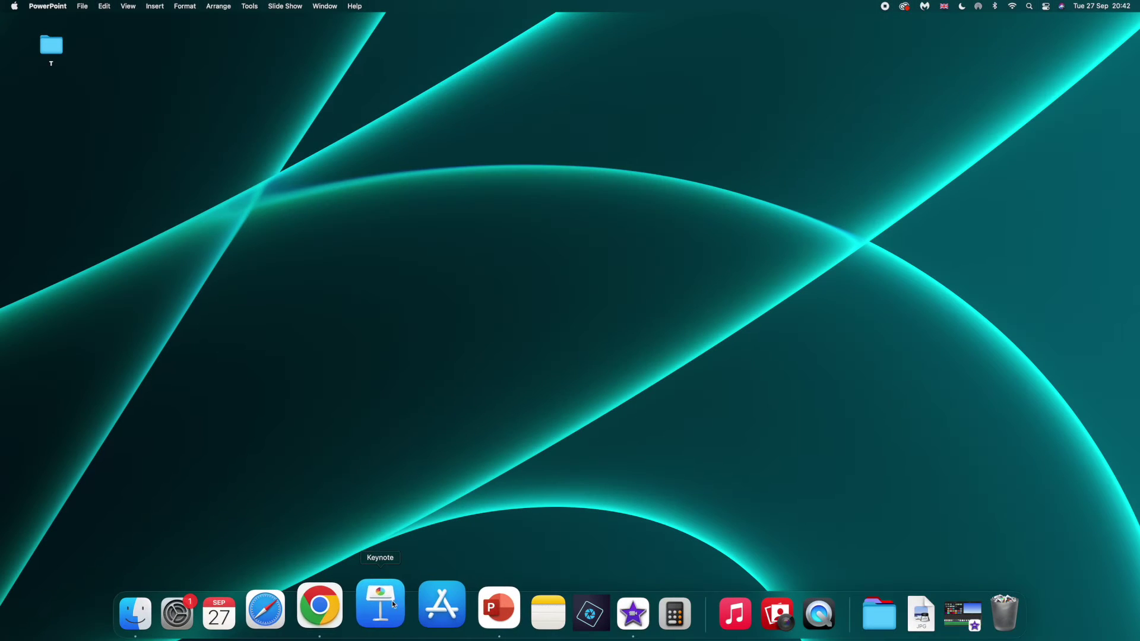
Switch to Keynote and create a new document from the first recent theme
{"action": "left_click", "coordinate": [393, 605]}
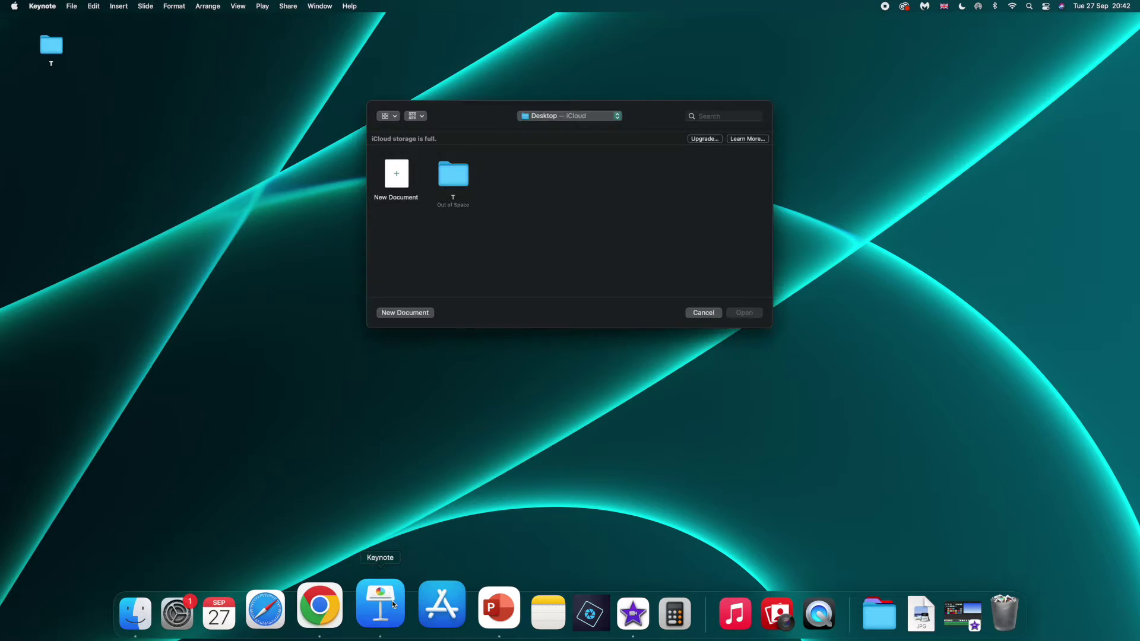
{"action": "double_click", "coordinate": [396, 174]}
{"action": "left_click", "coordinate": [509, 132]}
{"action": "double_click", "coordinate": [508, 132]}
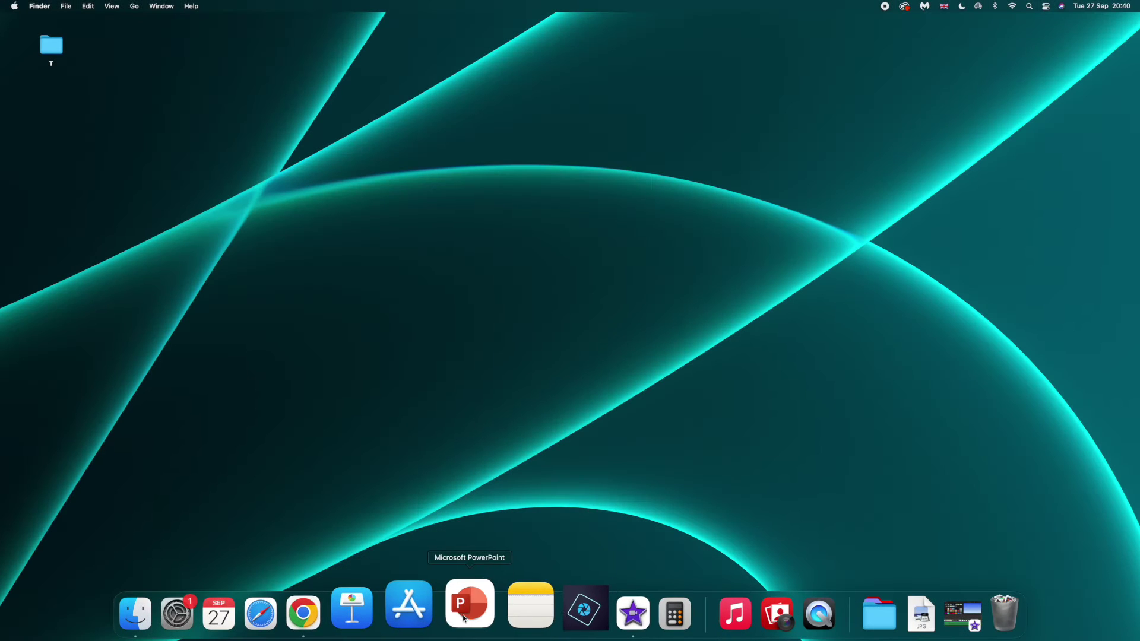
Switch to Microsoft PowerPoint and start the Microsoft 365 Personal free month with the Monthly plan
{"action": "left_click", "coordinate": [465, 618]}
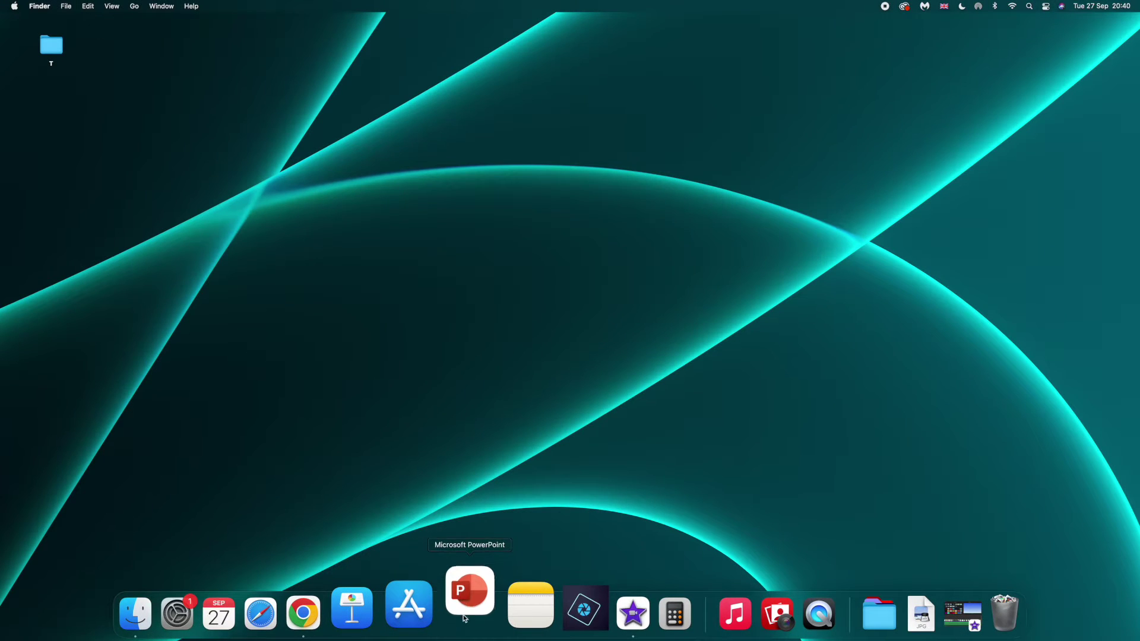
{"action": "left_click", "coordinate": [458, 23]}
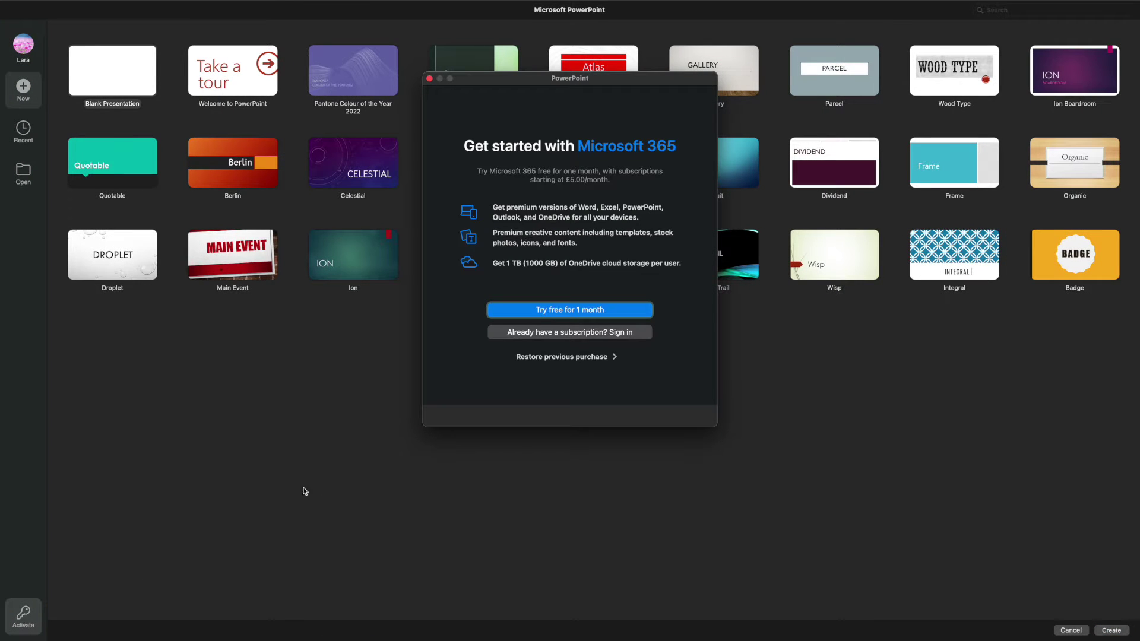
{"action": "left_click", "coordinate": [581, 314]}
{"action": "left_click", "coordinate": [675, 256]}
{"action": "left_click", "coordinate": [588, 331]}
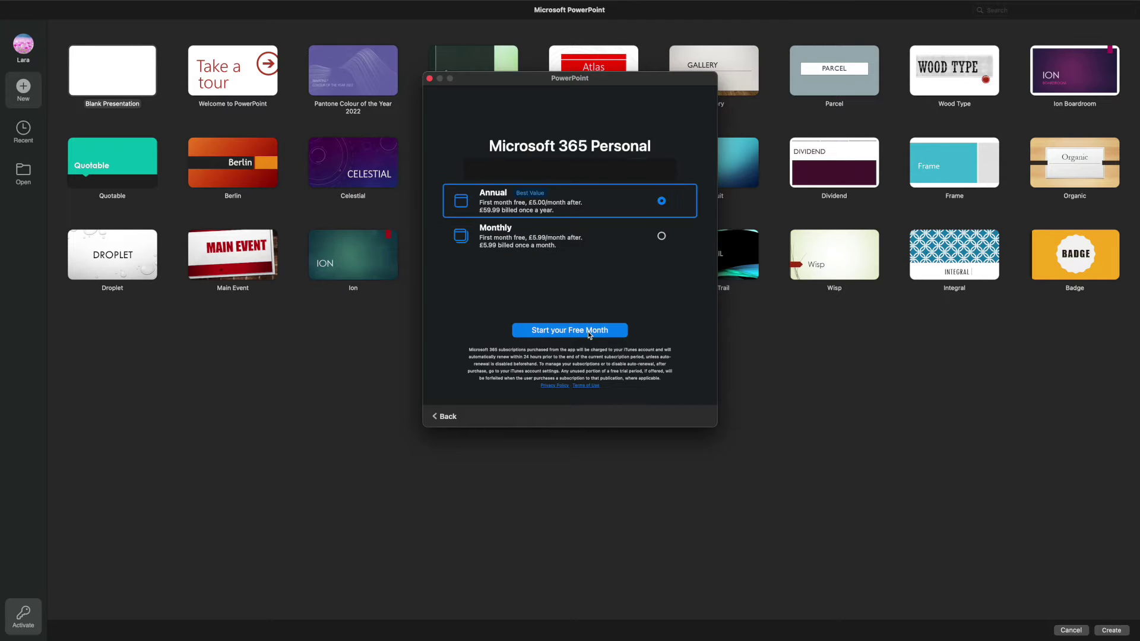
{"action": "left_click", "coordinate": [661, 237]}
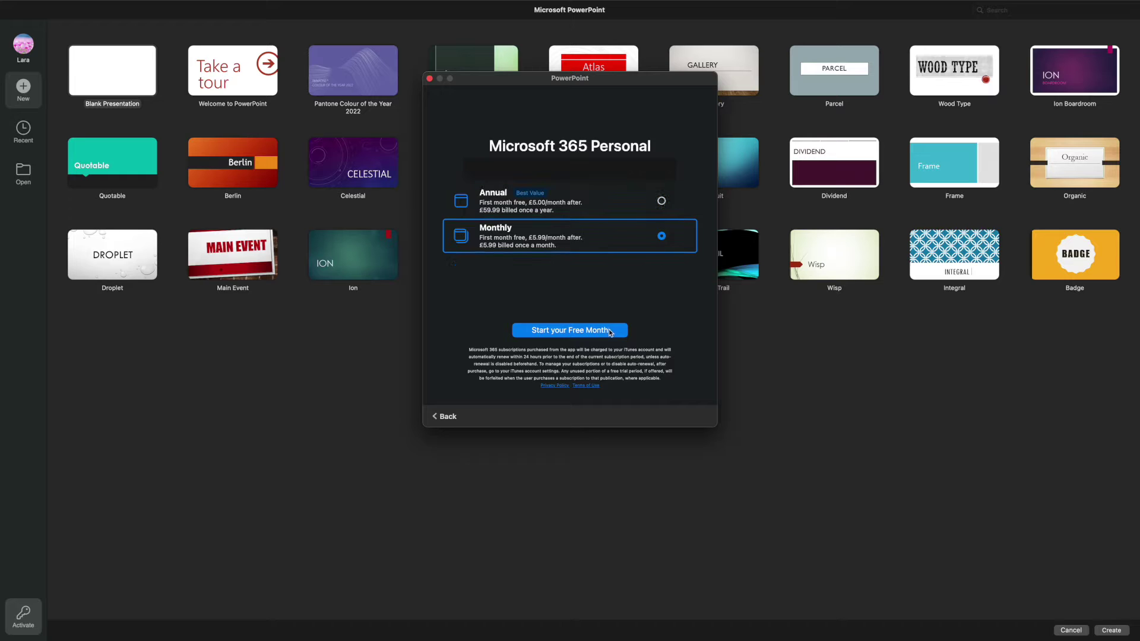
{"action": "left_click", "coordinate": [610, 331]}
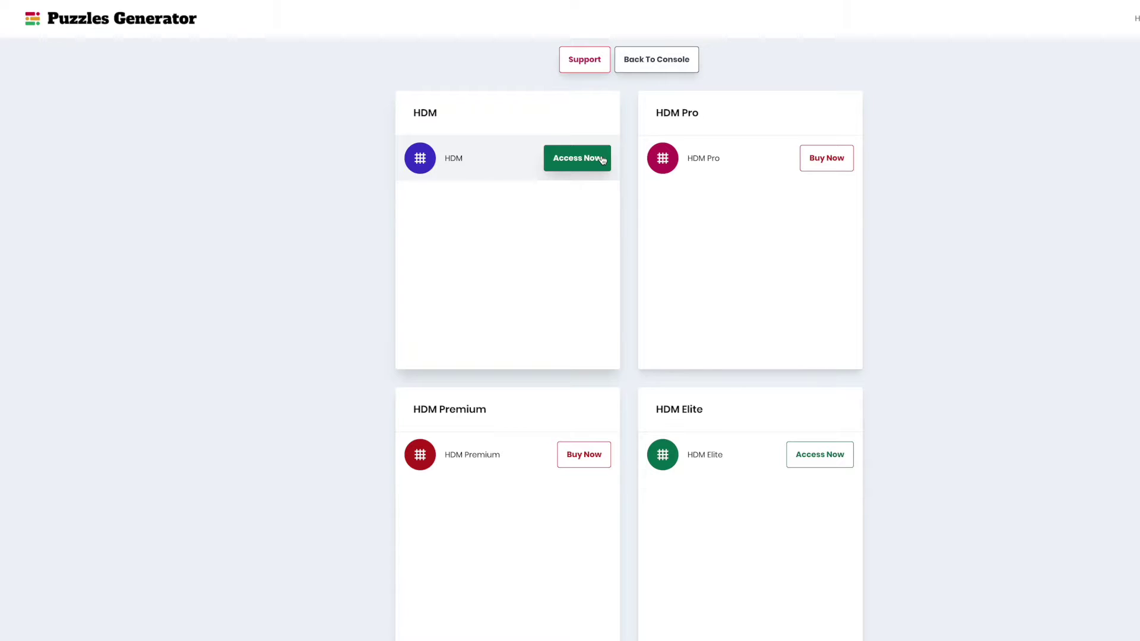
Access HDM Elite in Puzzles Generator, create a collection named "mazes" and open it for editing
{"action": "left_click", "coordinate": [822, 456]}
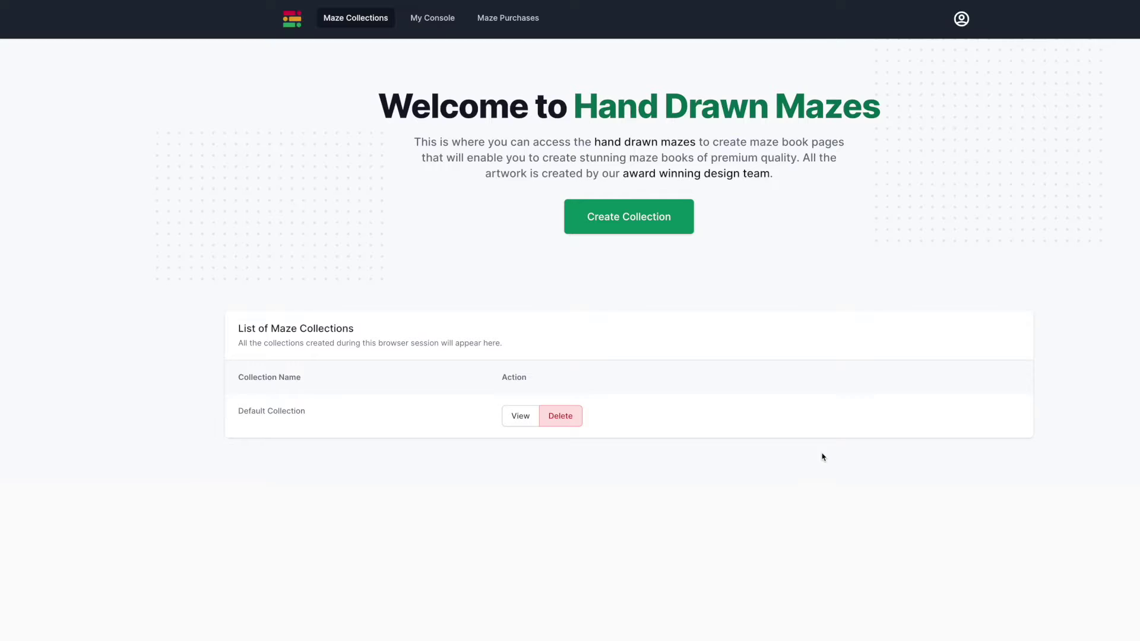
{"action": "left_click", "coordinate": [657, 226]}
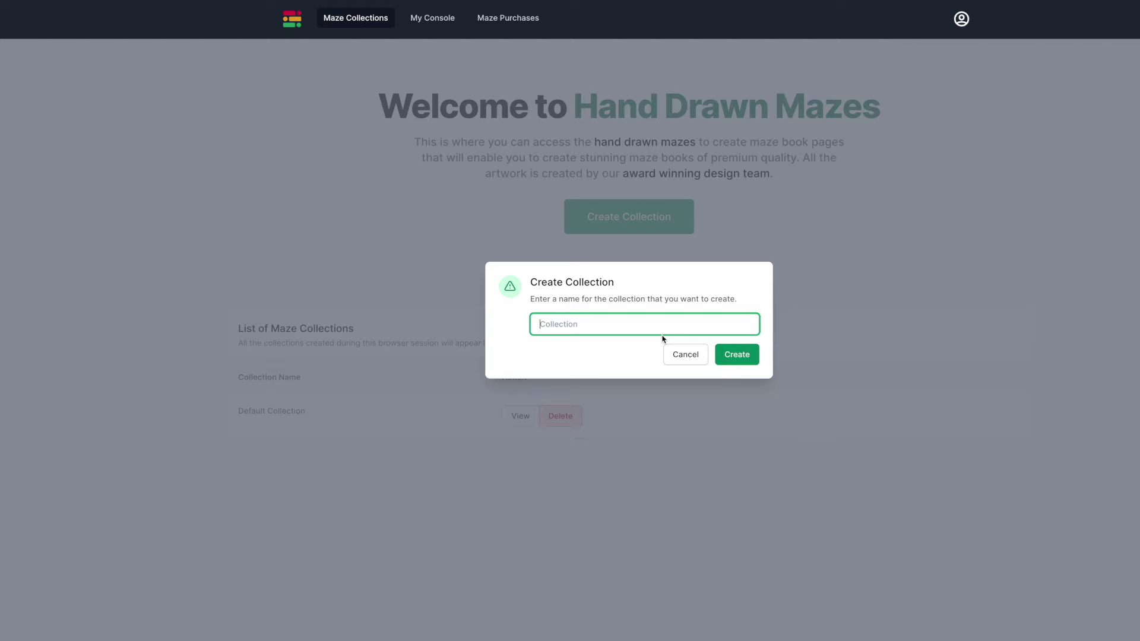
{"action": "type", "text": "M"}
{"action": "key", "text": "Return"}
{"action": "left_click", "coordinate": [520, 416]}
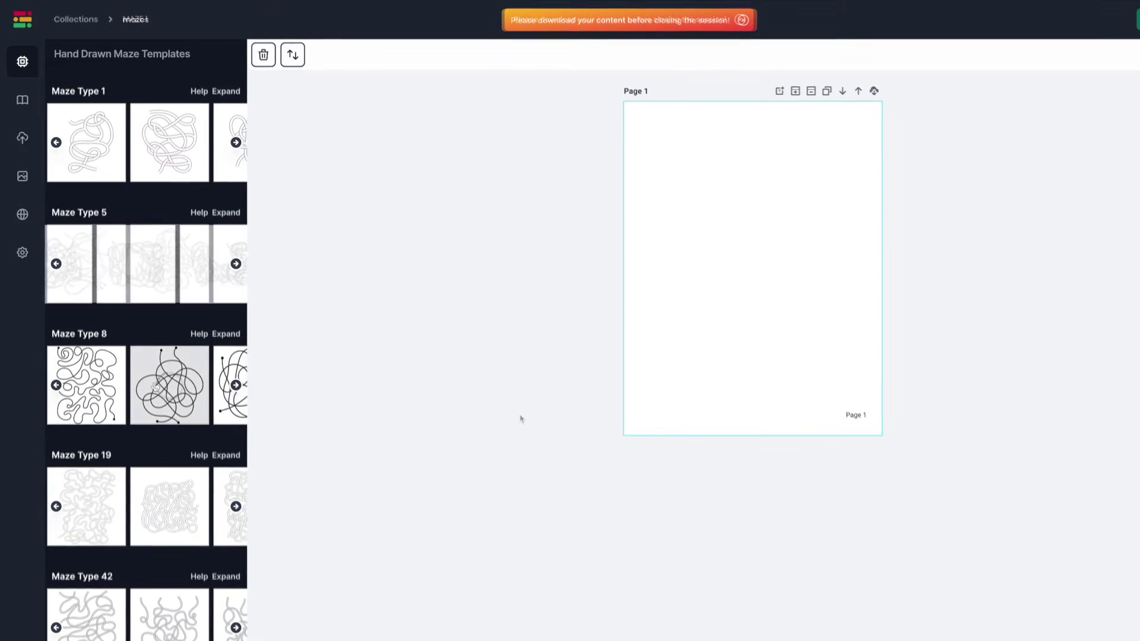
Add the second Maze Type 8 template to Page 1 and place the Farm pond duck near its lower-right end
{"action": "left_click", "coordinate": [156, 387]}
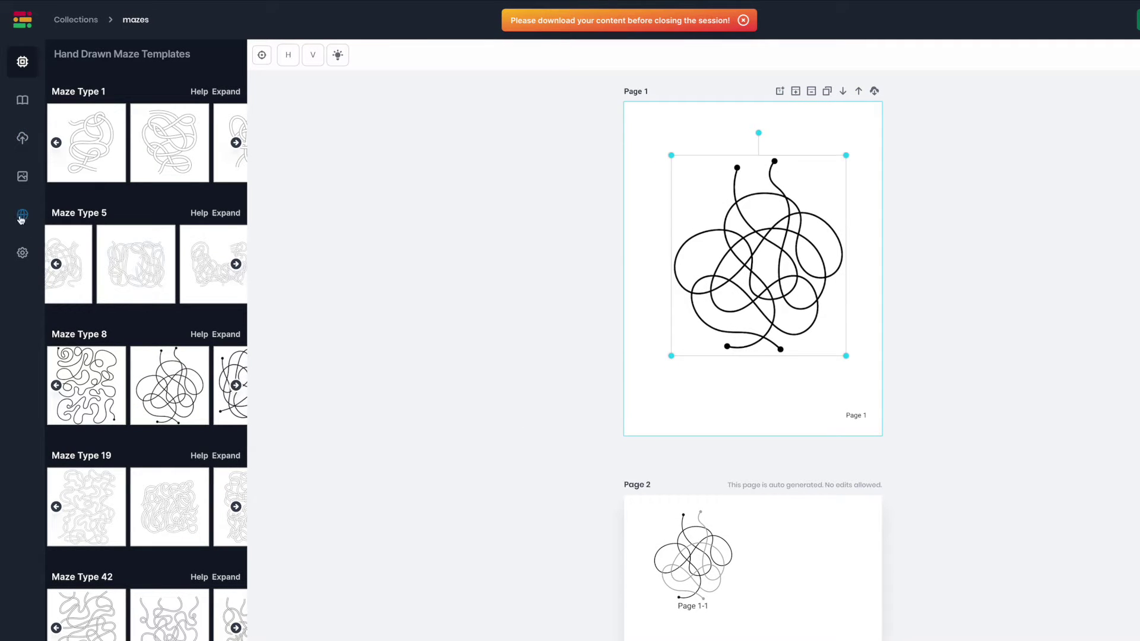
{"action": "left_click", "coordinate": [22, 176]}
{"action": "left_click", "coordinate": [227, 196]}
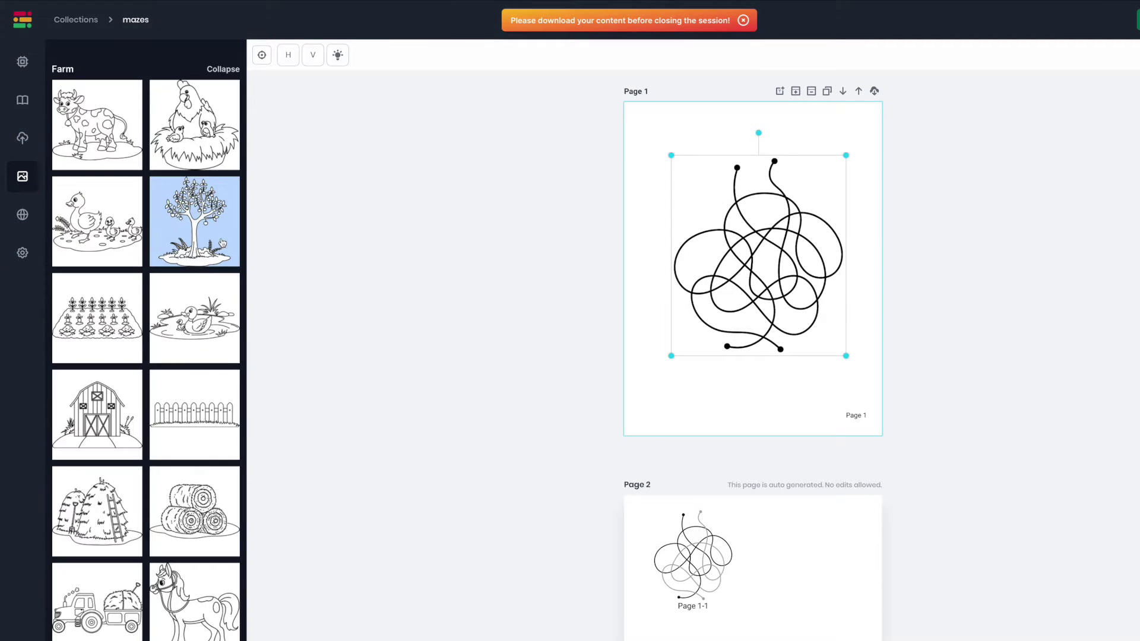
{"action": "left_click", "coordinate": [194, 317]}
{"action": "left_click_drag", "start_coordinate": [749, 280], "coordinate": [809, 367]}
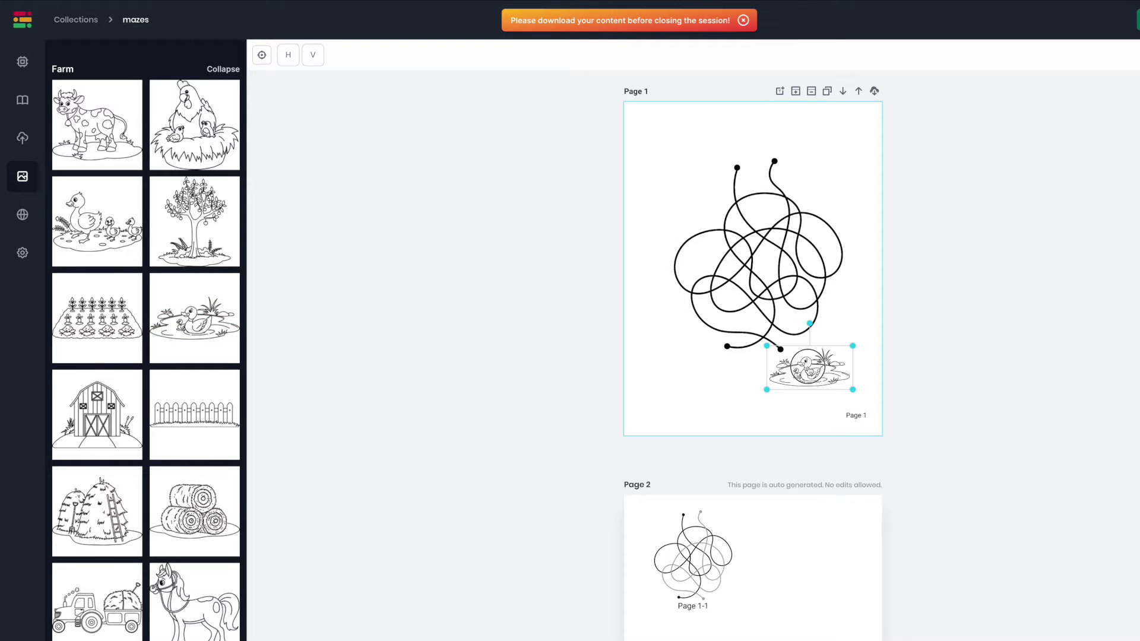
Add another Farm illustration above the maze on Page 1 and shrink and reposition the maze to make room
{"action": "scroll", "coordinate": [196, 252], "scroll_direction": "down", "scroll_amount": 15}
{"action": "left_click", "coordinate": [196, 253]}
{"action": "left_click_drag", "start_coordinate": [692, 160], "coordinate": [689, 125]}
{"action": "left_click", "coordinate": [772, 256]}
{"action": "left_click_drag", "start_coordinate": [844, 350], "coordinate": [821, 336]}
{"action": "left_click_drag", "start_coordinate": [763, 158], "coordinate": [766, 184]}
{"action": "left_click", "coordinate": [297, 308]}
{"action": "scroll", "coordinate": [97, 219], "scroll_direction": "down", "scroll_amount": 1}
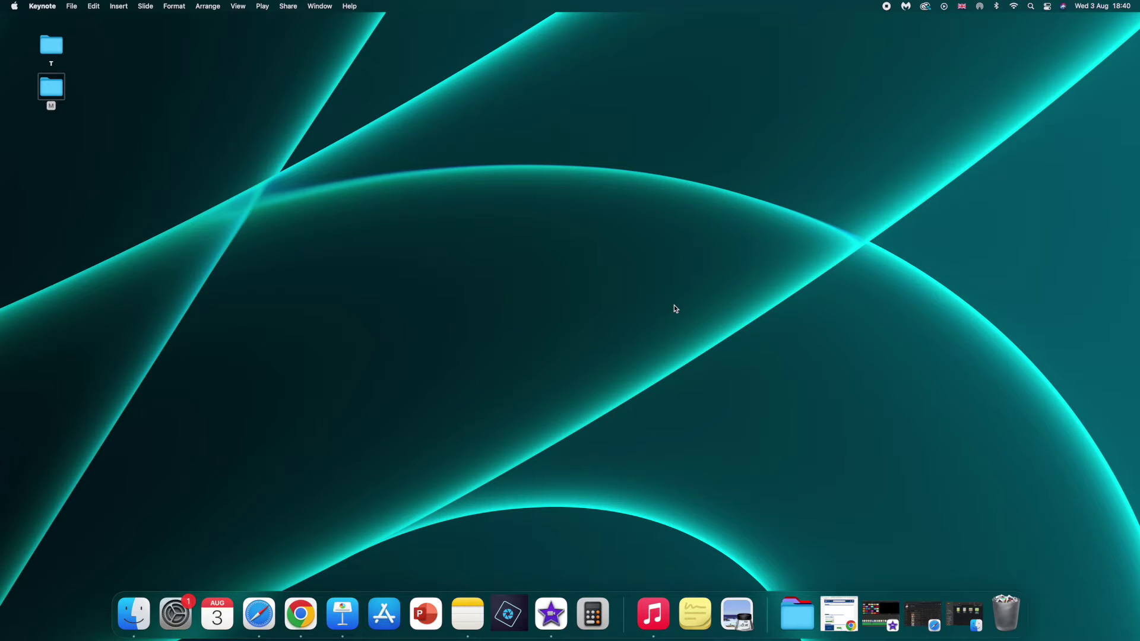
Switch to Keynote and create a new document with the Basic White theme
{"action": "left_click", "coordinate": [346, 613]}
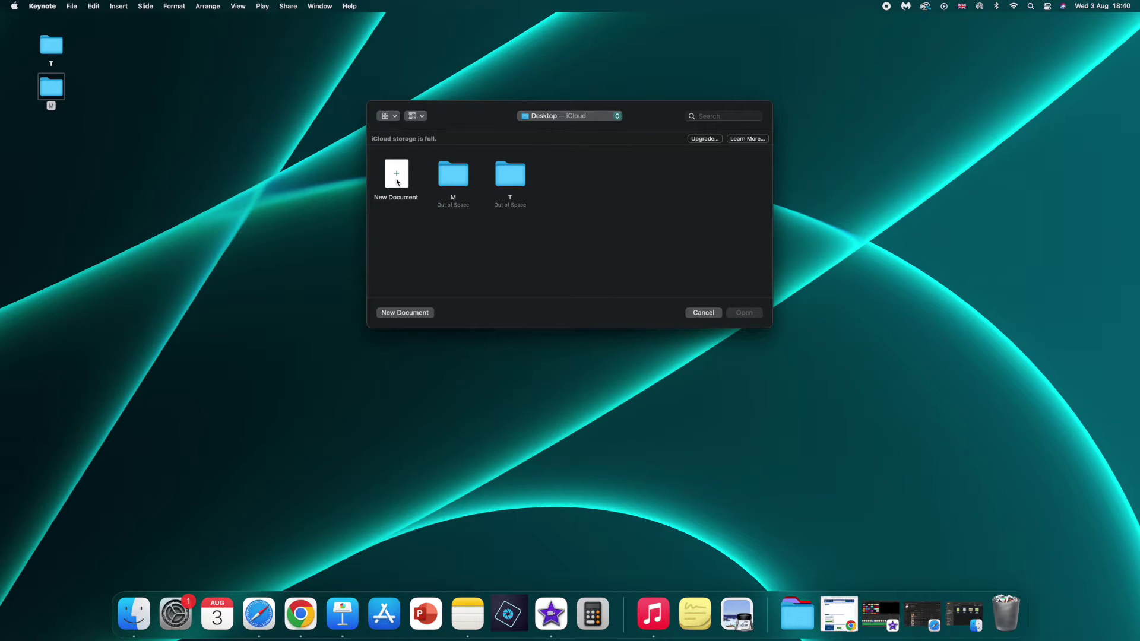
{"action": "left_click", "coordinate": [397, 180]}
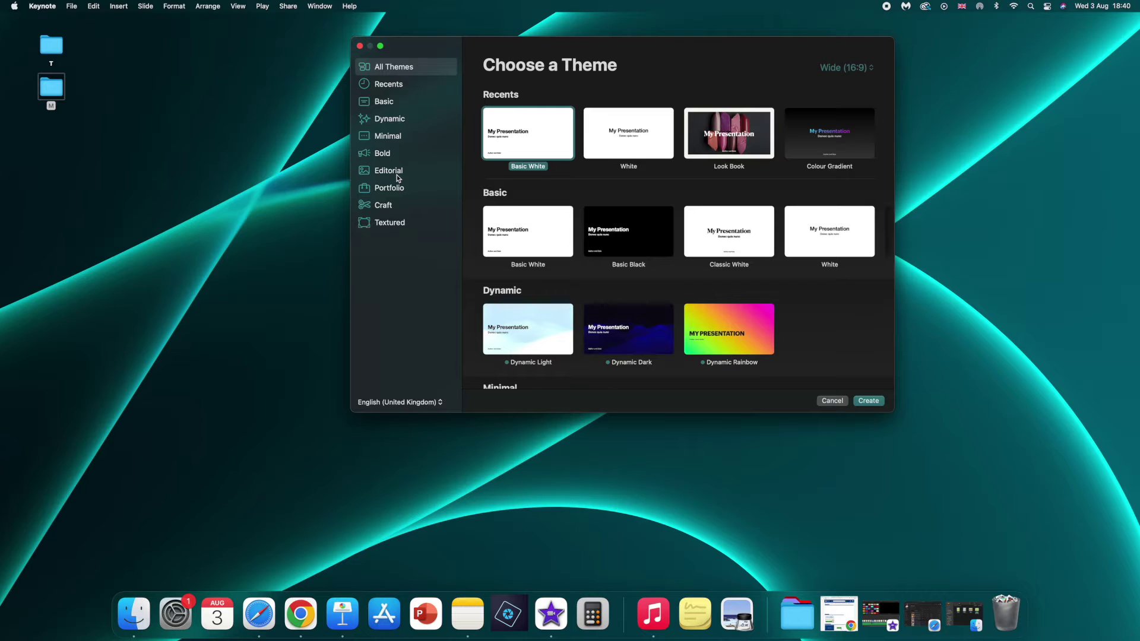
{"action": "double_click", "coordinate": [519, 141]}
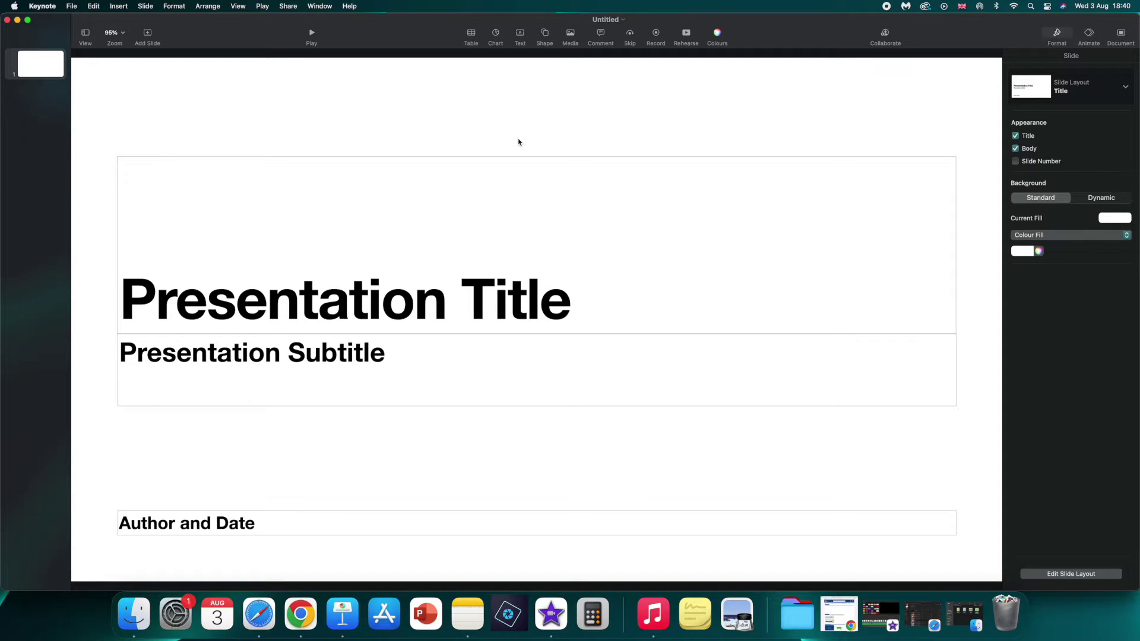
Delete the title, subtitle, and author and date placeholders from the first slide
{"action": "left_click", "coordinate": [536, 213]}
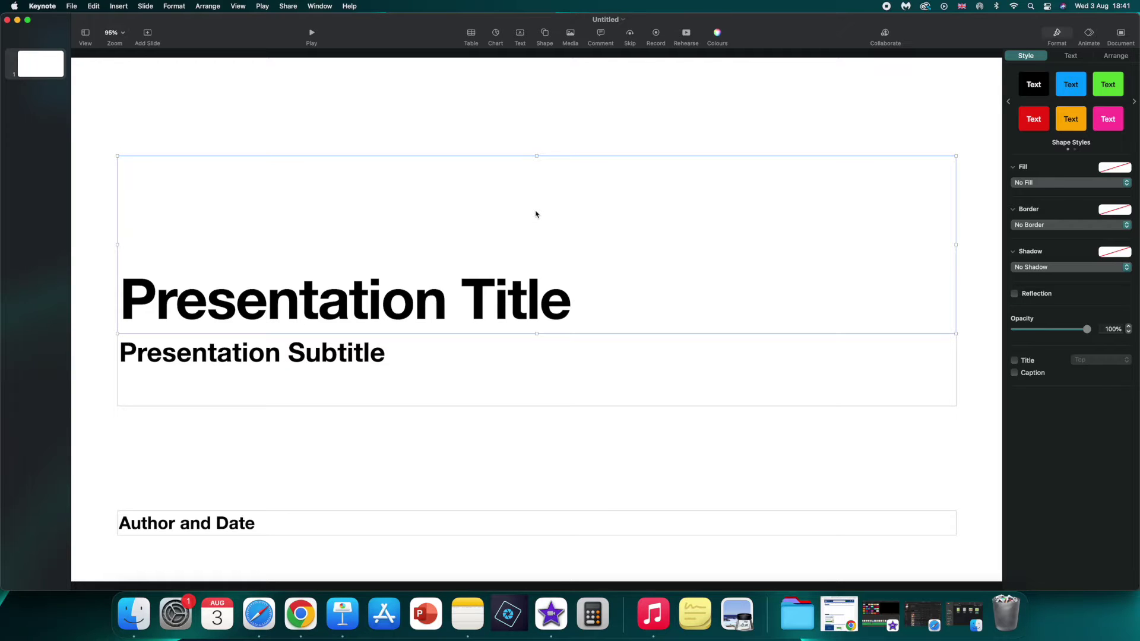
{"action": "key", "text": "BackSpace"}
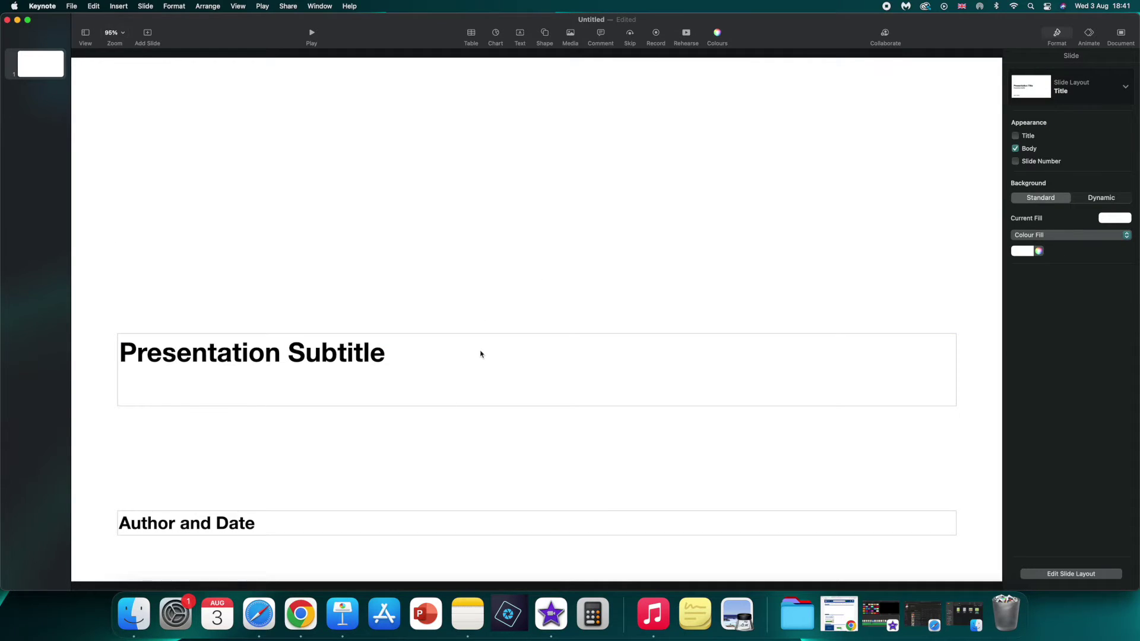
{"action": "left_click", "coordinate": [350, 355]}
{"action": "key", "text": "BackSpace"}
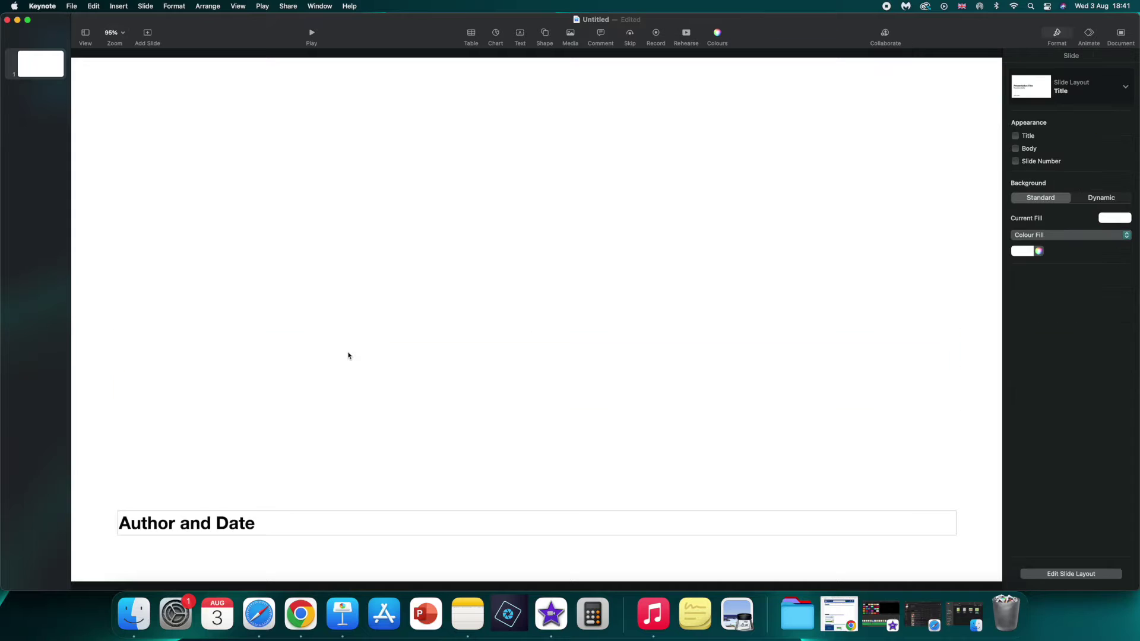
{"action": "left_click", "coordinate": [226, 526]}
{"action": "key", "text": "BackSpace"}
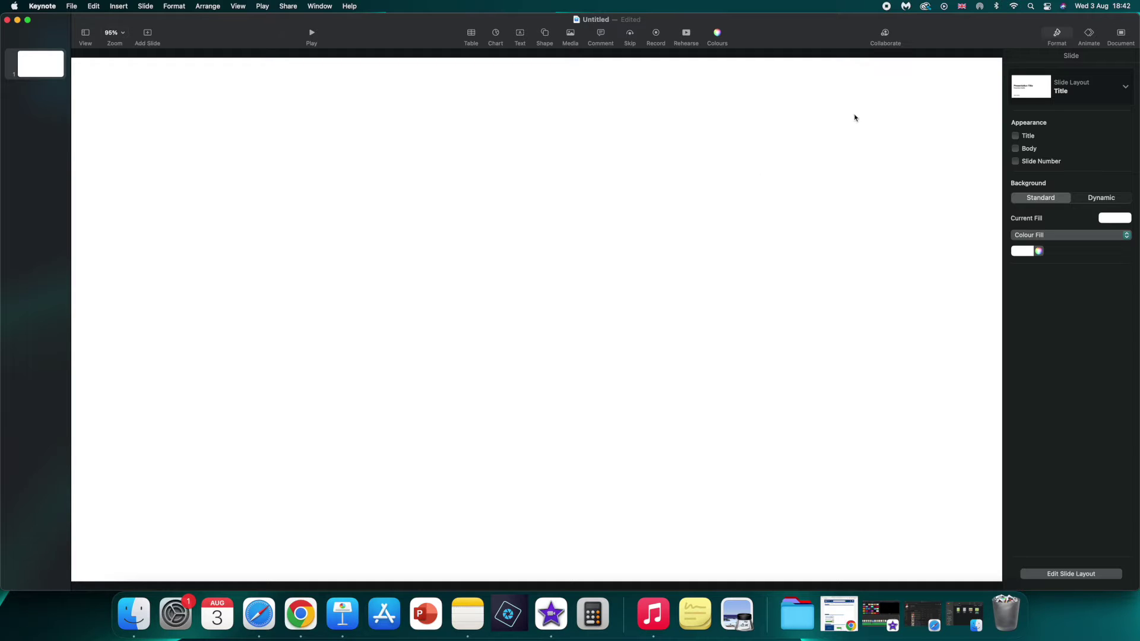
Open the custom slide size settings for the presentation, ready to edit the width
{"action": "left_click", "coordinate": [1122, 34]}
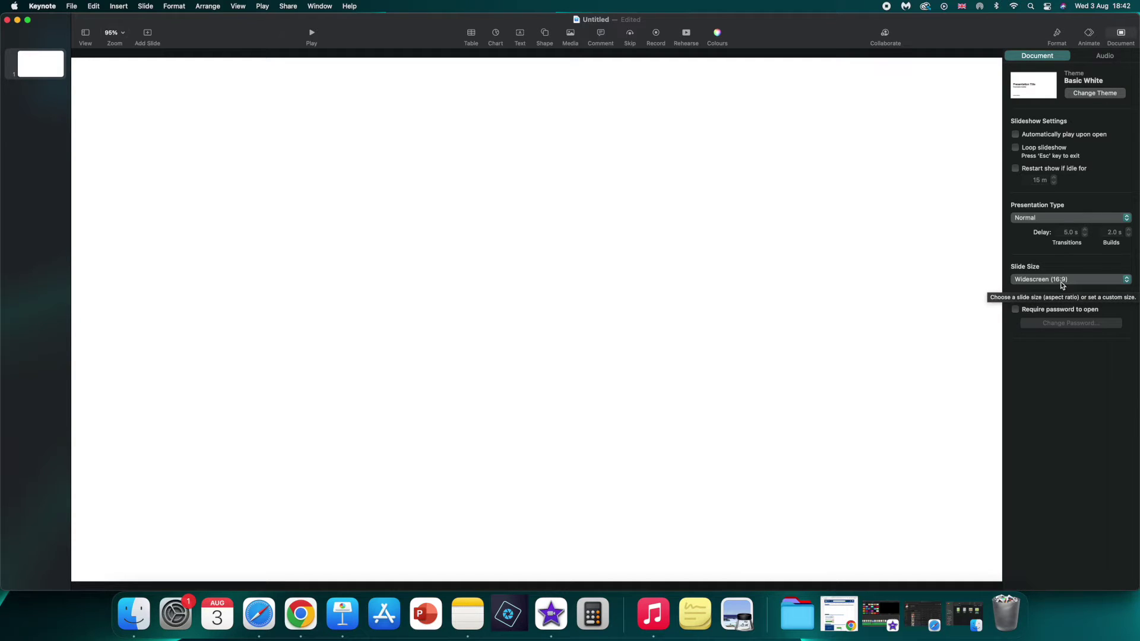
{"action": "left_click", "coordinate": [1104, 282]}
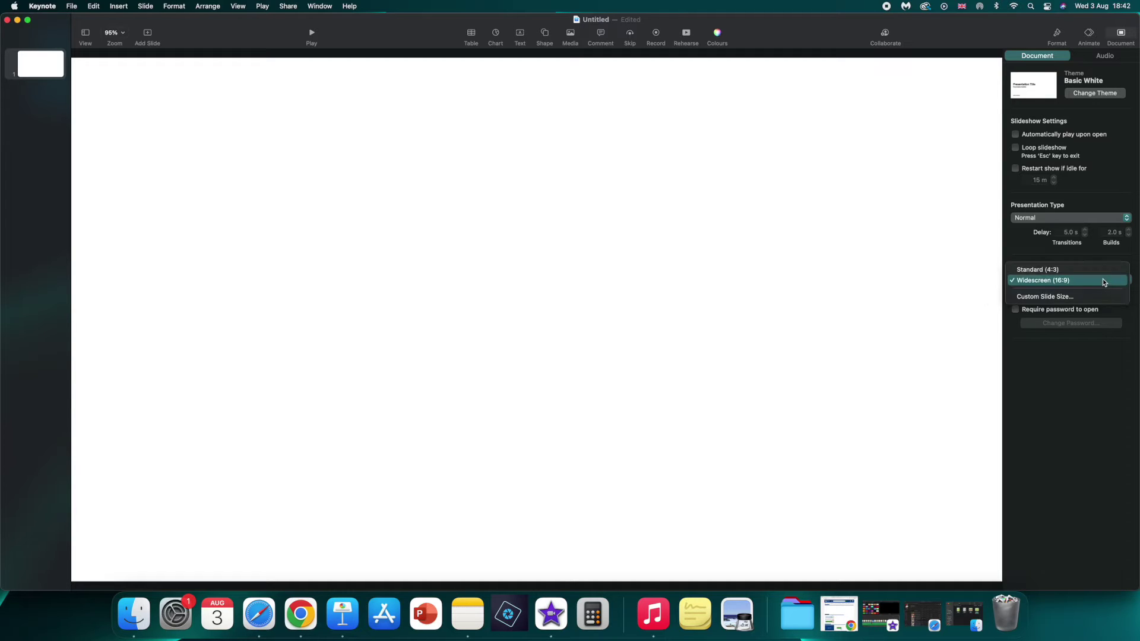
{"action": "left_click", "coordinate": [1062, 297]}
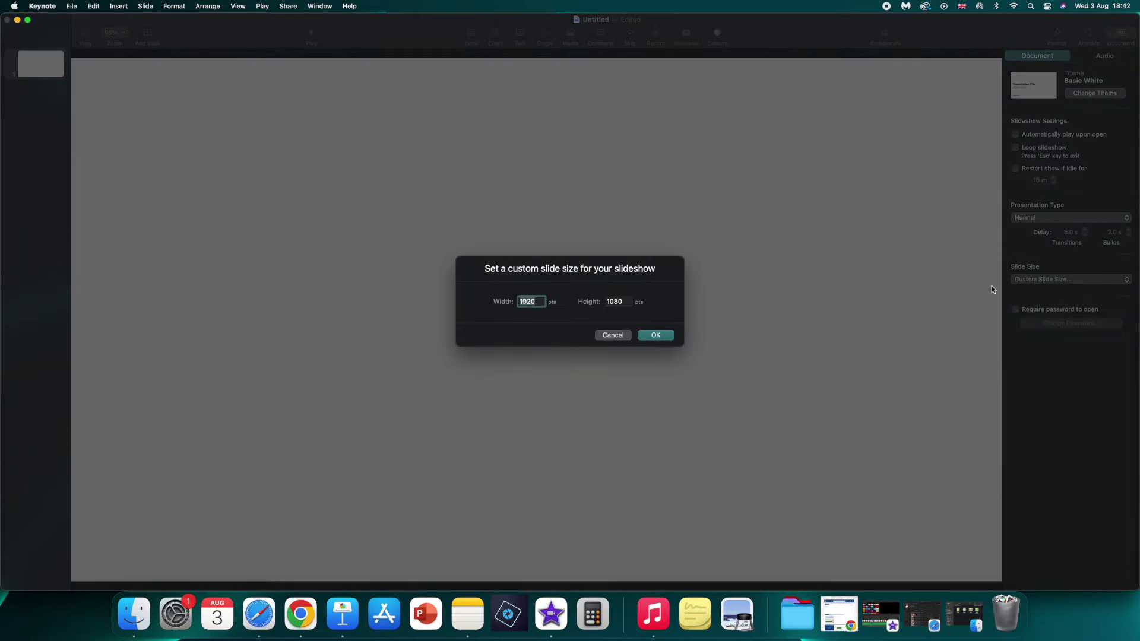
{"action": "left_click", "coordinate": [541, 302]}
Calculate 8 × 72 in Calculator and set the custom slide width in Keynote to 576 pts
{"action": "left_click", "coordinate": [804, 610]}
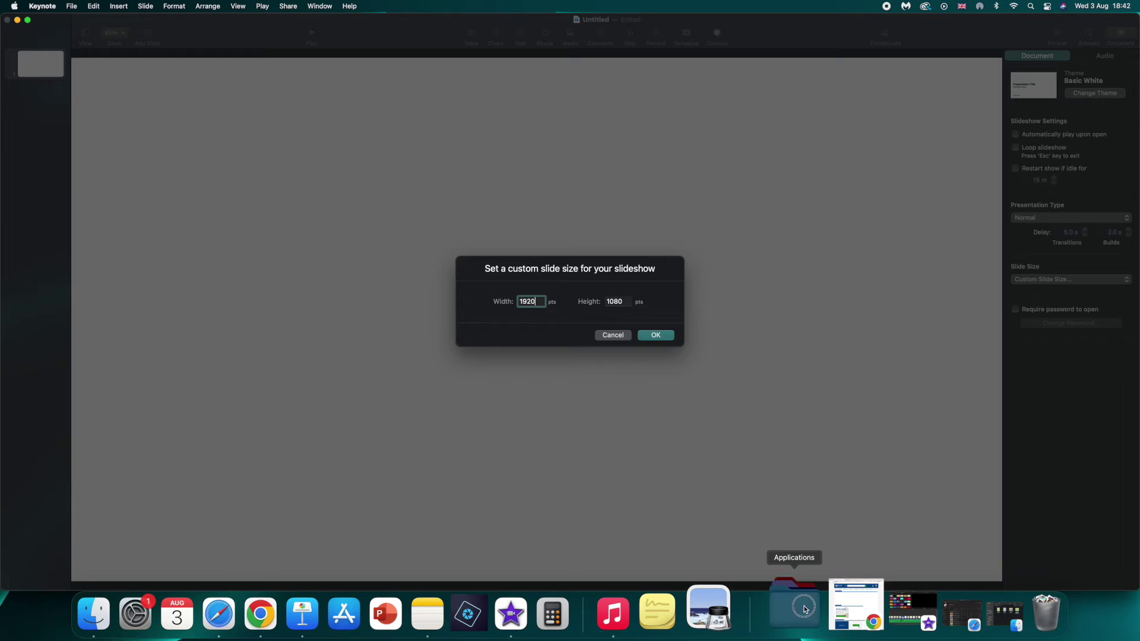
{"action": "left_click", "coordinate": [690, 204]}
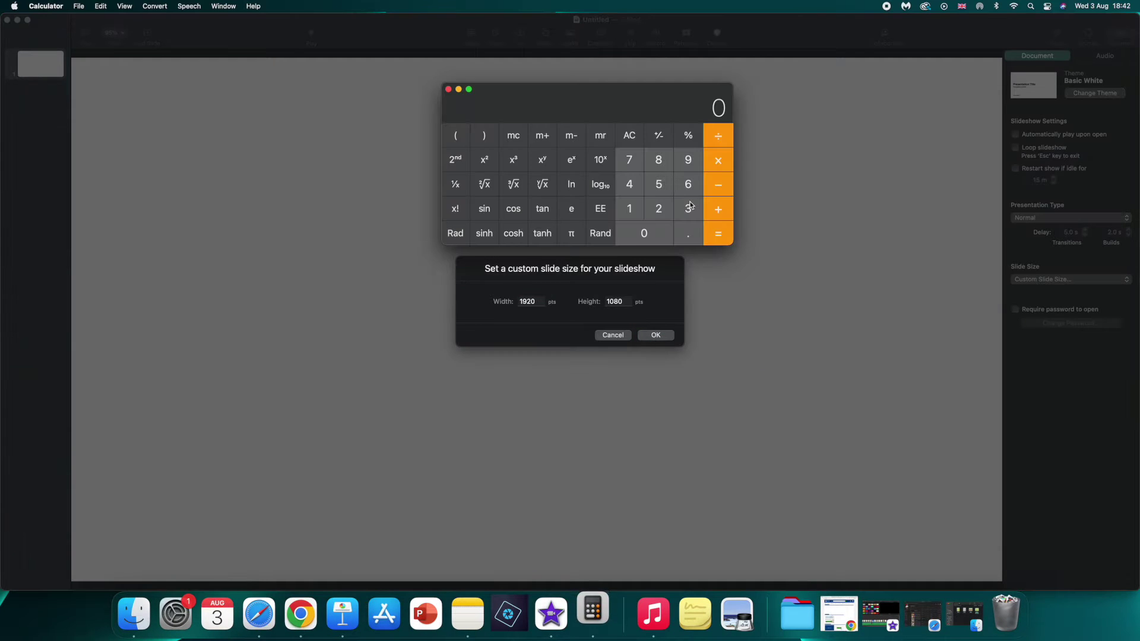
{"action": "left_click", "coordinate": [658, 166]}
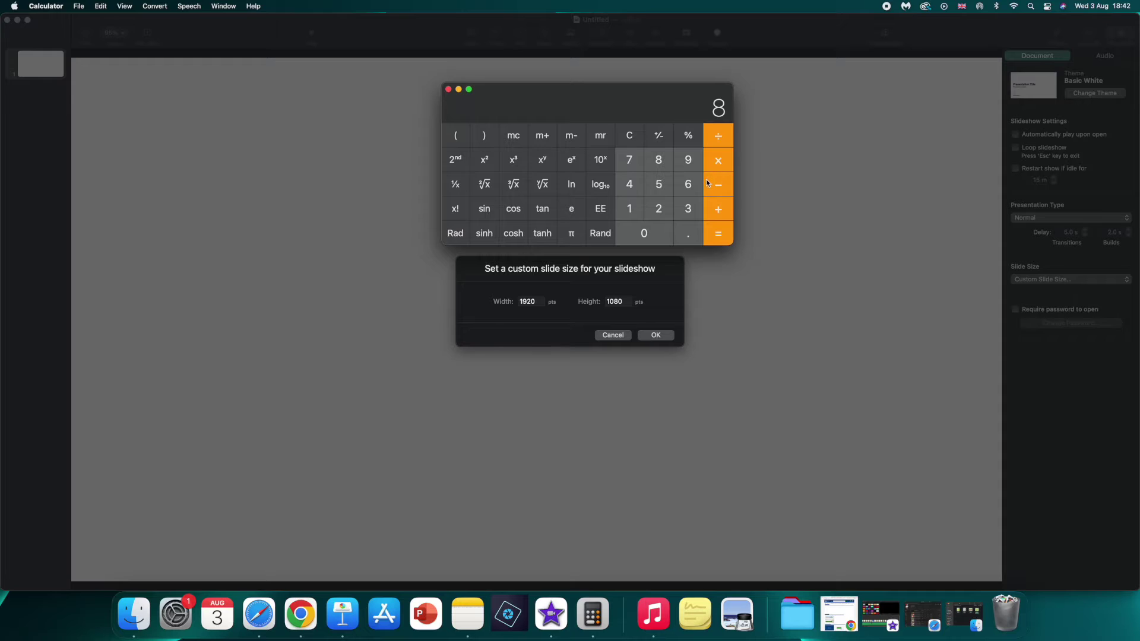
{"action": "left_click", "coordinate": [717, 160]}
{"action": "left_click", "coordinate": [629, 160]}
{"action": "left_click", "coordinate": [659, 209]}
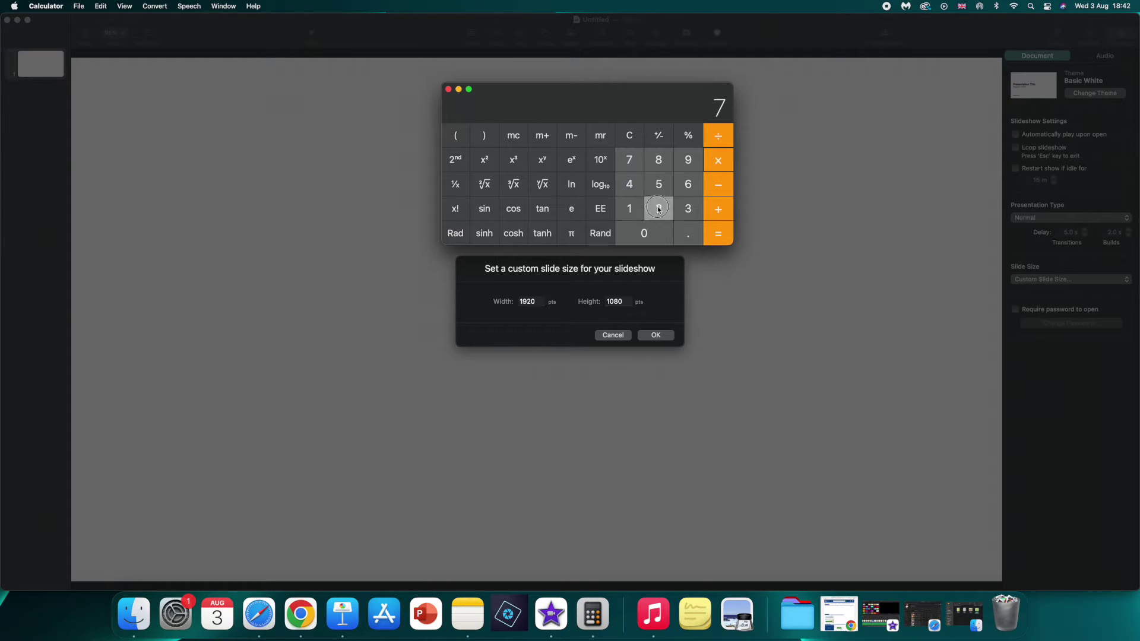
{"action": "left_click", "coordinate": [715, 233]}
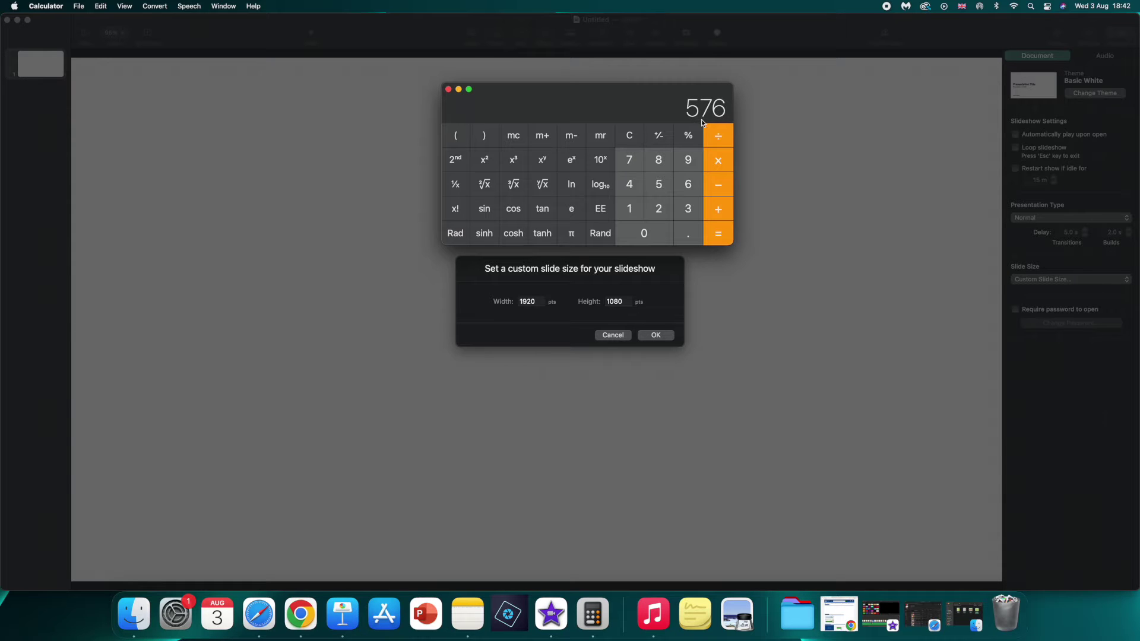
{"action": "double_click", "coordinate": [530, 302]}
{"action": "type", "text": "576"}
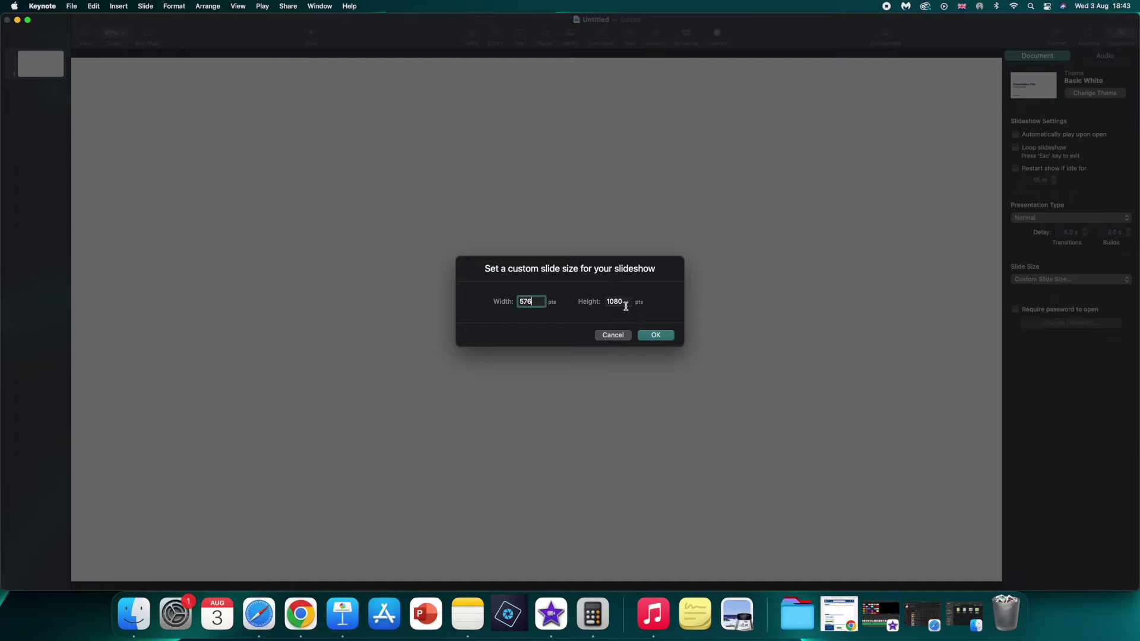
Calculate 11 × 72 in Calculator, set the slide height to 792 pts and apply the custom size
{"action": "key", "text": "super+Tab"}
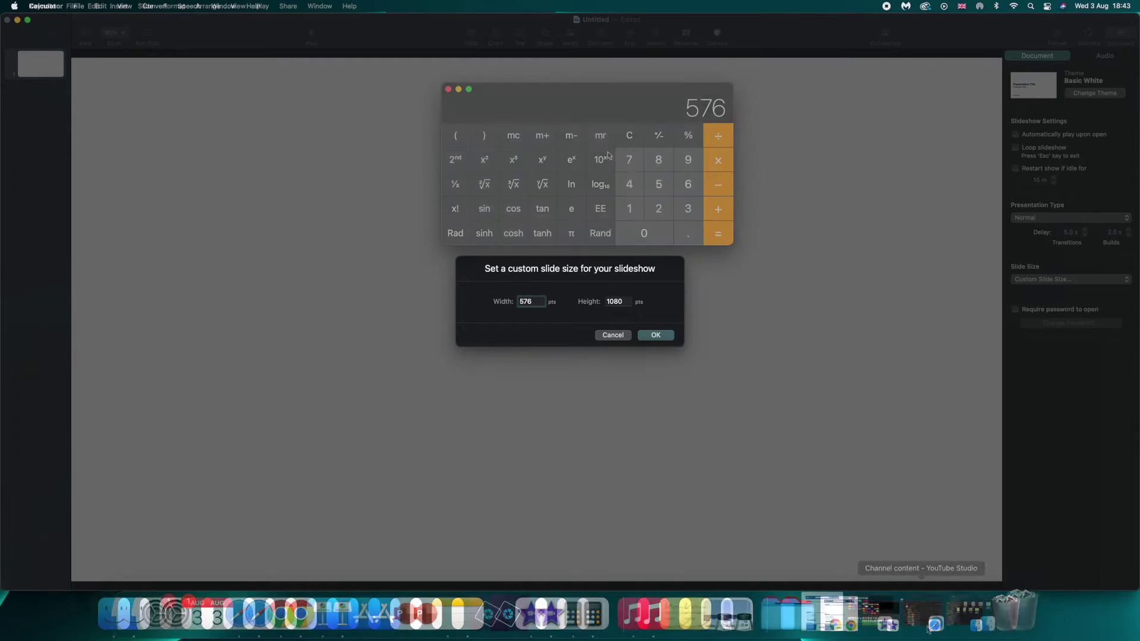
{"action": "left_click", "coordinate": [630, 137]}
{"action": "left_click", "coordinate": [630, 208]}
{"action": "left_click", "coordinate": [630, 209]}
{"action": "left_click", "coordinate": [718, 161]}
{"action": "left_click", "coordinate": [630, 161]}
{"action": "left_click", "coordinate": [659, 208]}
{"action": "left_click", "coordinate": [718, 234]}
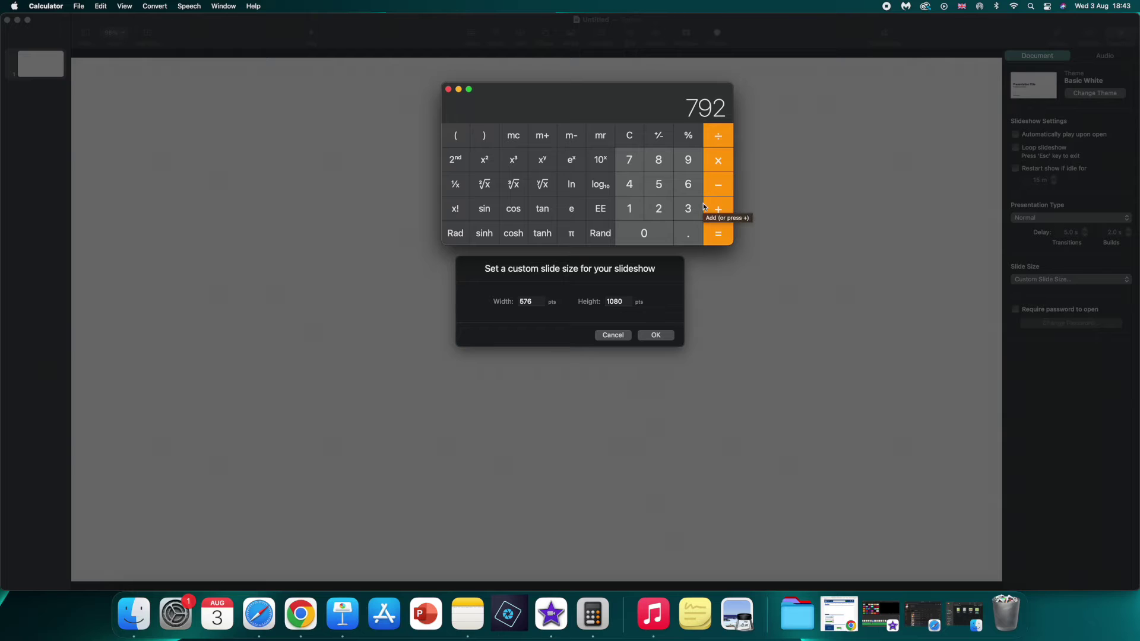
{"action": "left_click", "coordinate": [621, 301]}
{"action": "type", "text": "792"}
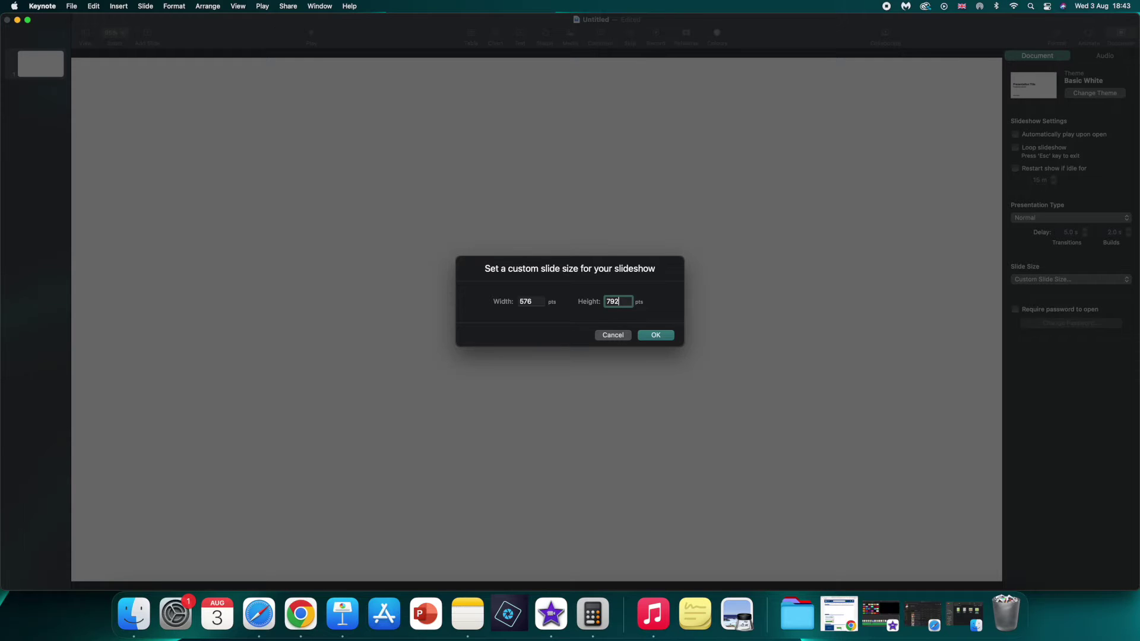
{"action": "key", "text": "Return"}
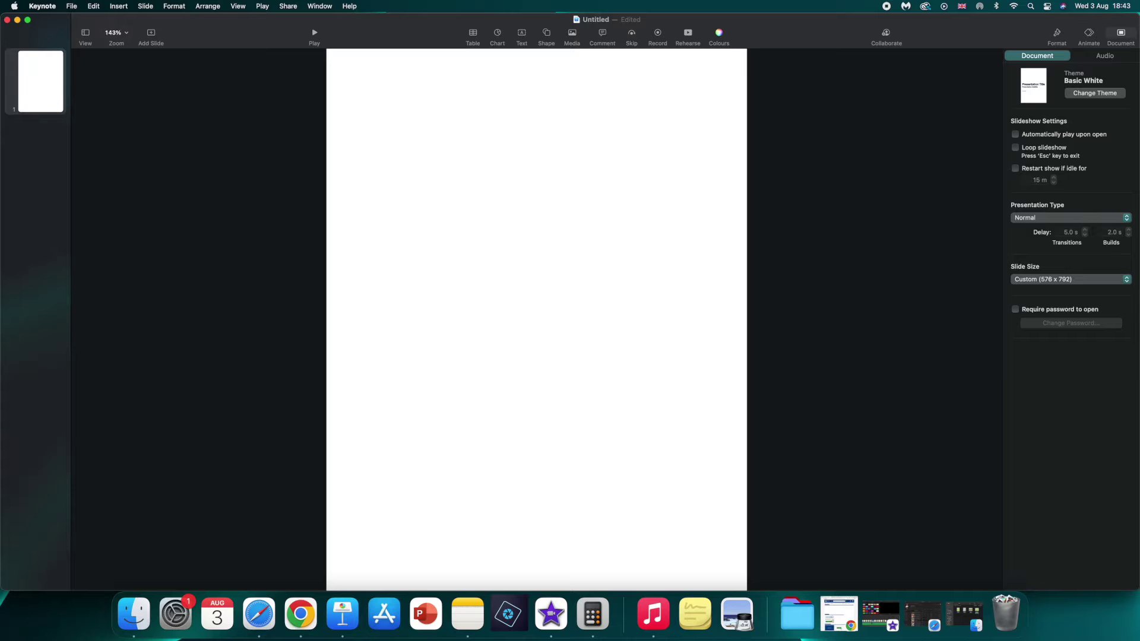
Set the slide zoom to 125% so the whole portrait page fits in the window
{"action": "left_click", "coordinate": [115, 33]}
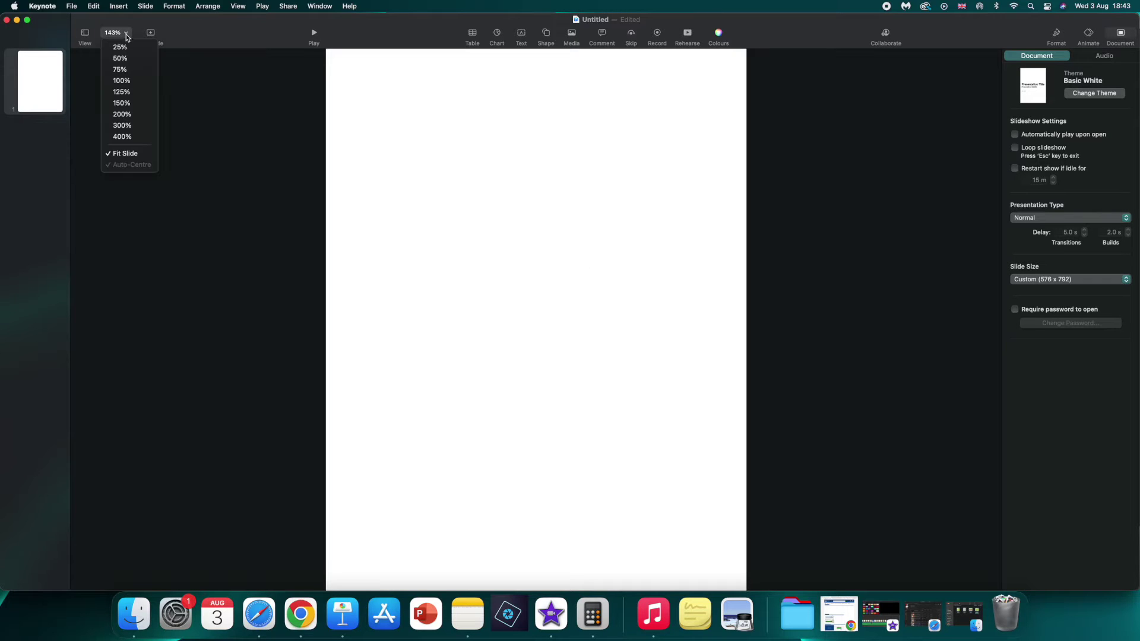
{"action": "left_click", "coordinate": [119, 70]}
{"action": "left_click", "coordinate": [122, 35]}
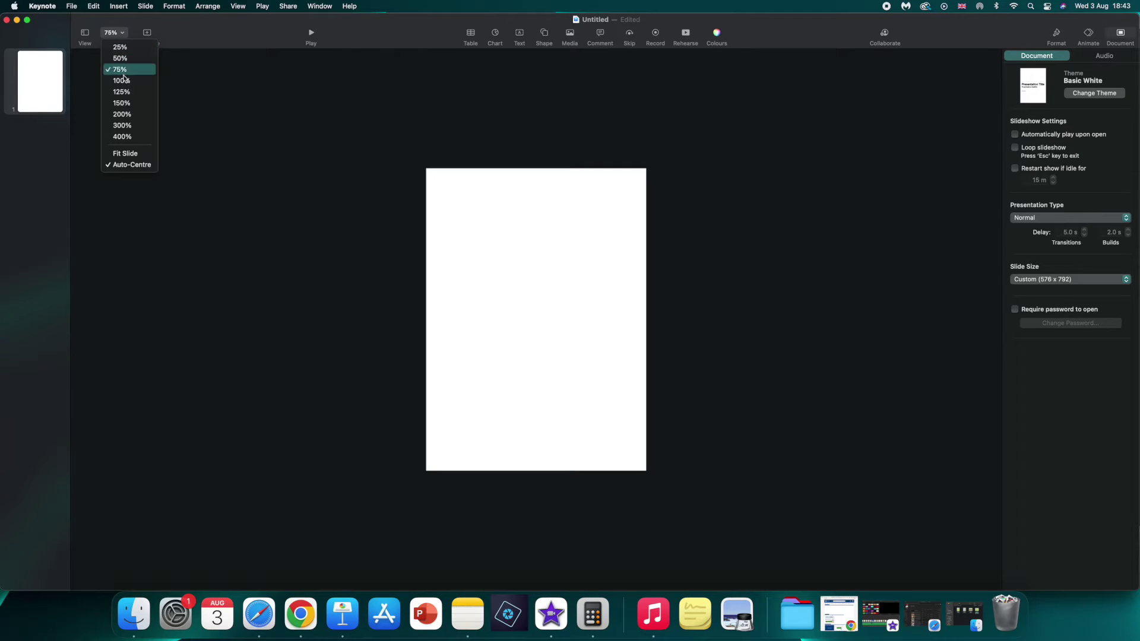
{"action": "left_click", "coordinate": [122, 81]}
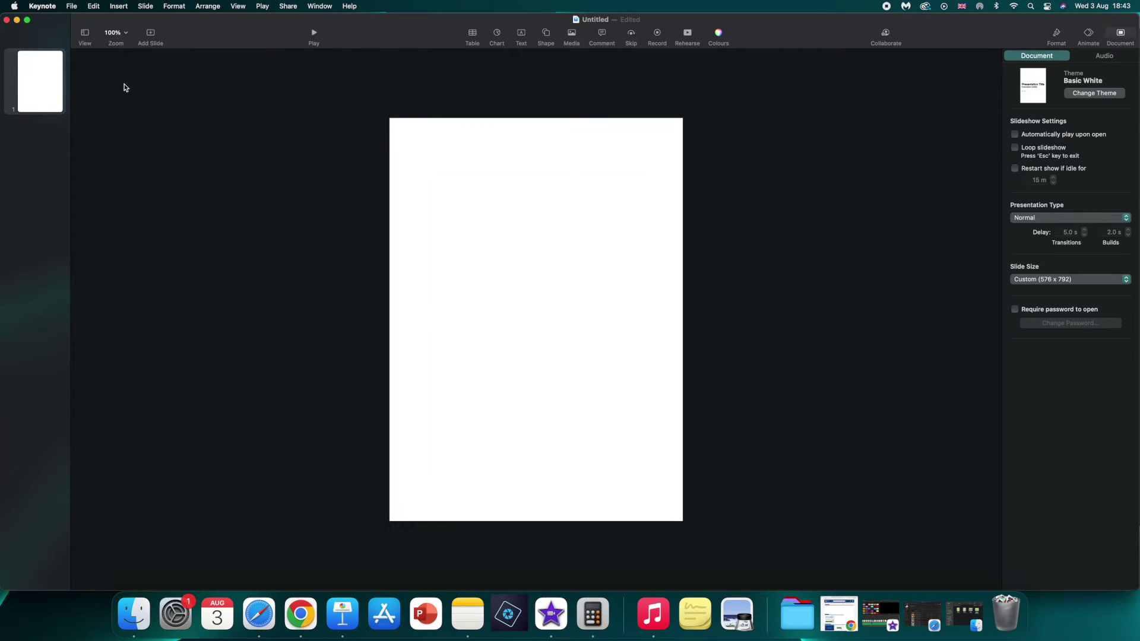
{"action": "left_click", "coordinate": [117, 40]}
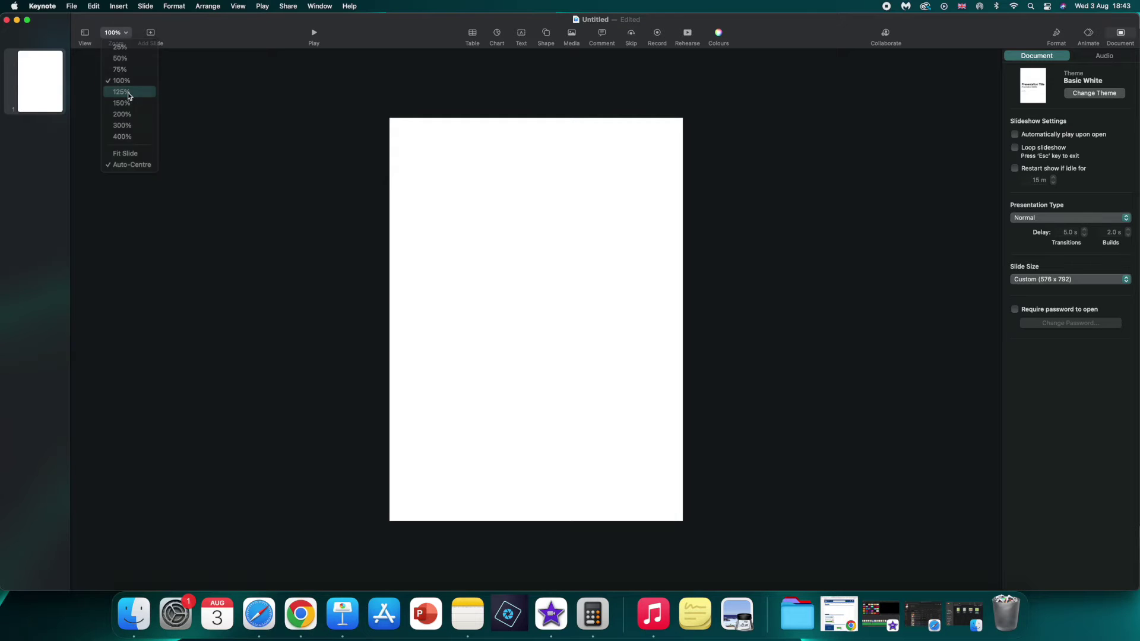
{"action": "left_click", "coordinate": [128, 92]}
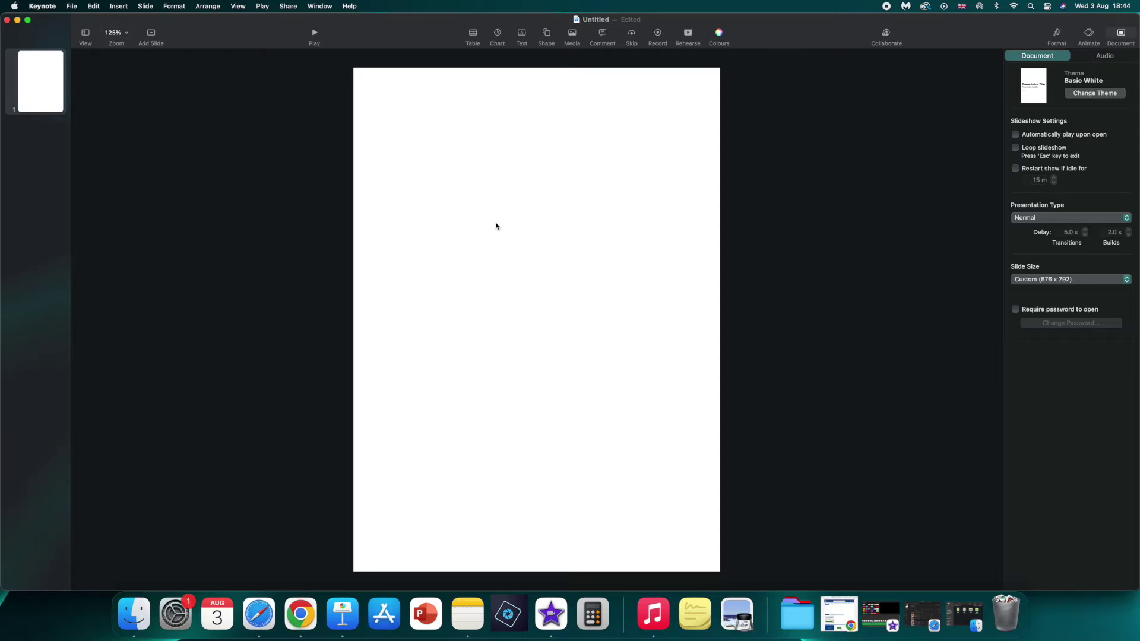
Bring up the Finder folder of maze images and preview the selected files with Quick Look
{"action": "left_click", "coordinate": [964, 614]}
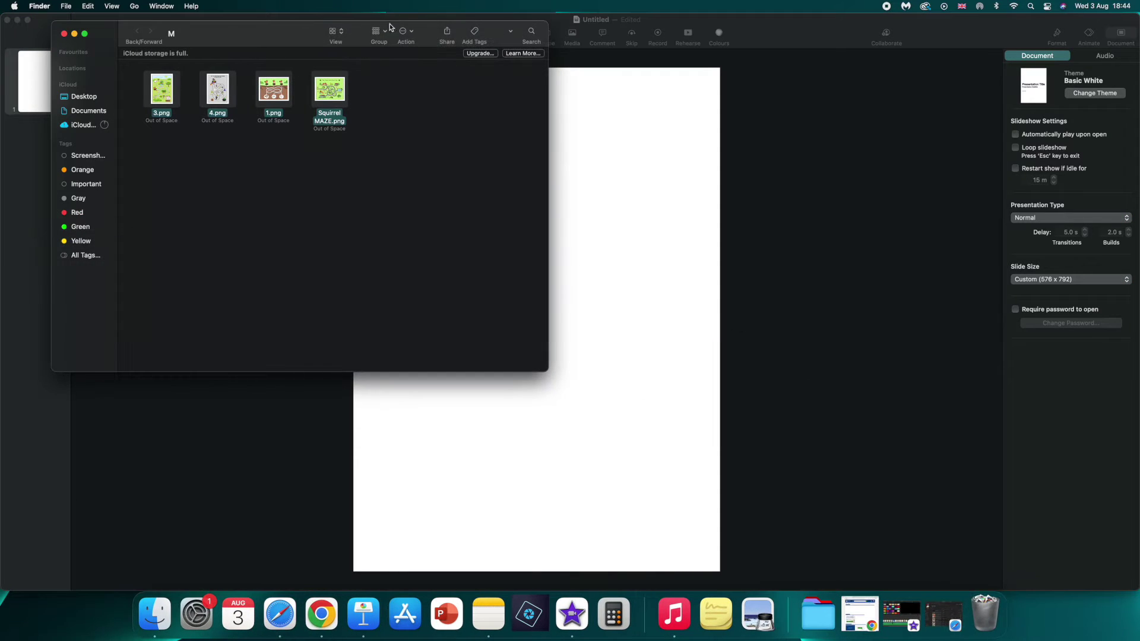
{"action": "left_click", "coordinate": [406, 31]}
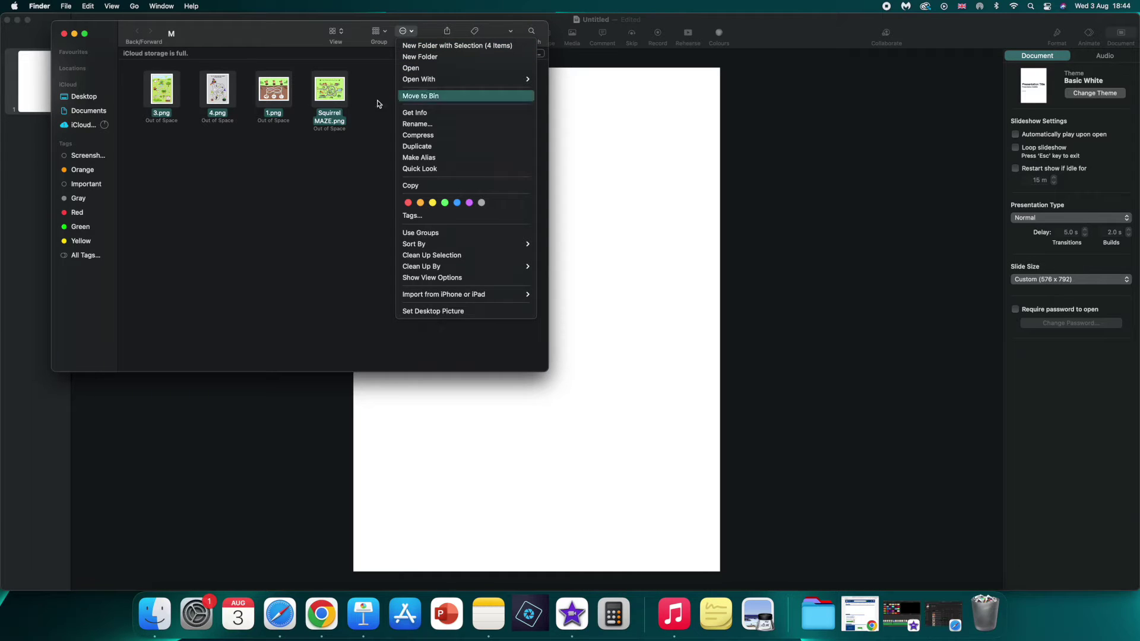
{"action": "left_click", "coordinate": [435, 169]}
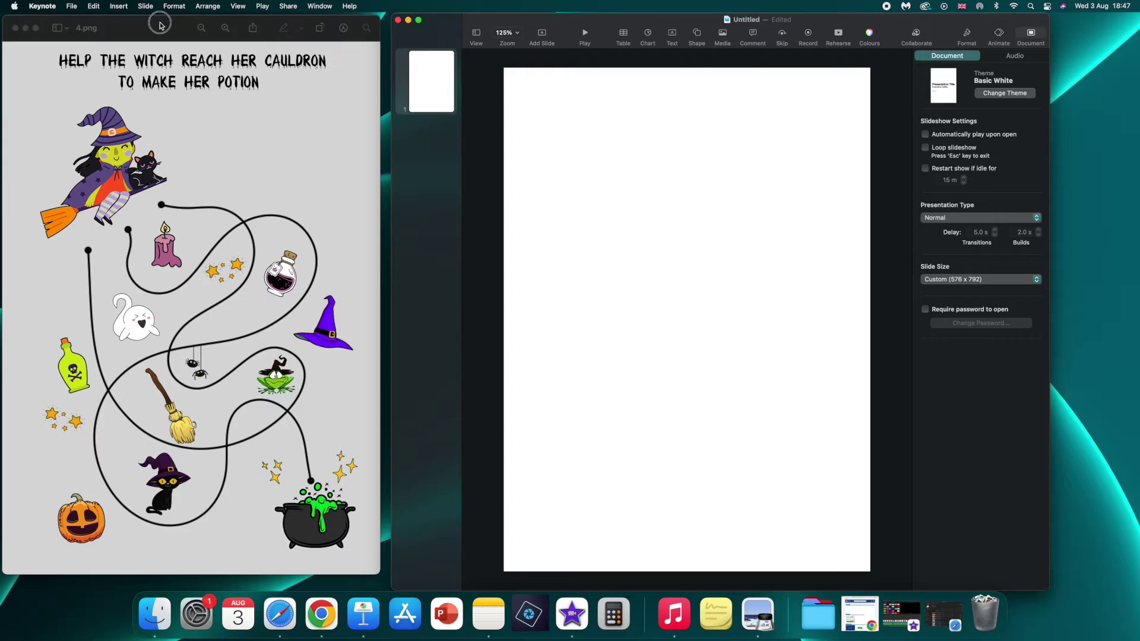
Shrink the 4.png witch maze window in Preview and arrange it side by side with the Keynote window
{"action": "left_click_drag", "start_coordinate": [163, 27], "coordinate": [222, 27]}
{"action": "left_click_drag", "start_coordinate": [433, 15], "coordinate": [273, 60]}
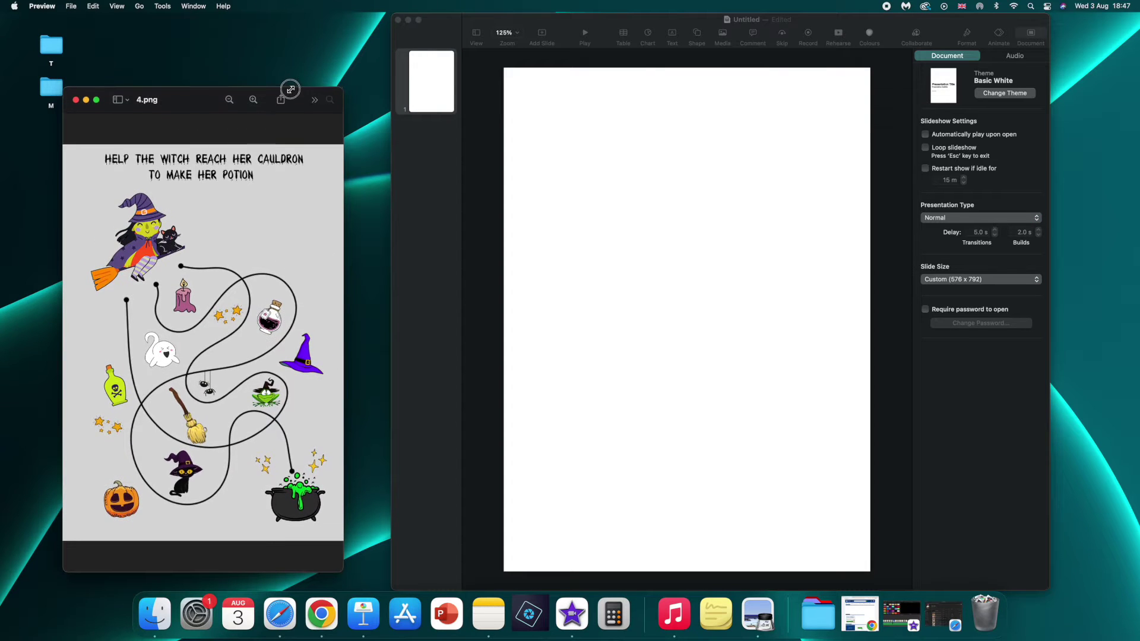
{"action": "left_click_drag", "start_coordinate": [196, 73], "coordinate": [143, 26]}
{"action": "left_click_drag", "start_coordinate": [227, 496], "coordinate": [288, 433]}
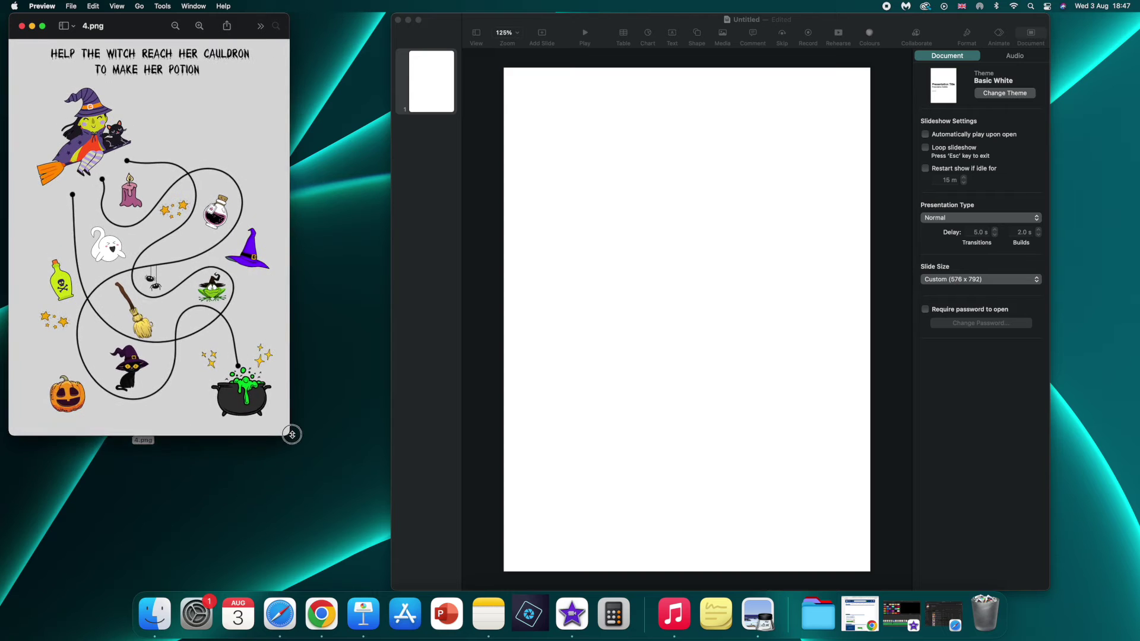
{"action": "left_click_drag", "start_coordinate": [150, 28], "coordinate": [400, 50]}
{"action": "left_click_drag", "start_coordinate": [143, 420], "coordinate": [59, 125]}
{"action": "left_click_drag", "start_coordinate": [414, 56], "coordinate": [156, 42]}
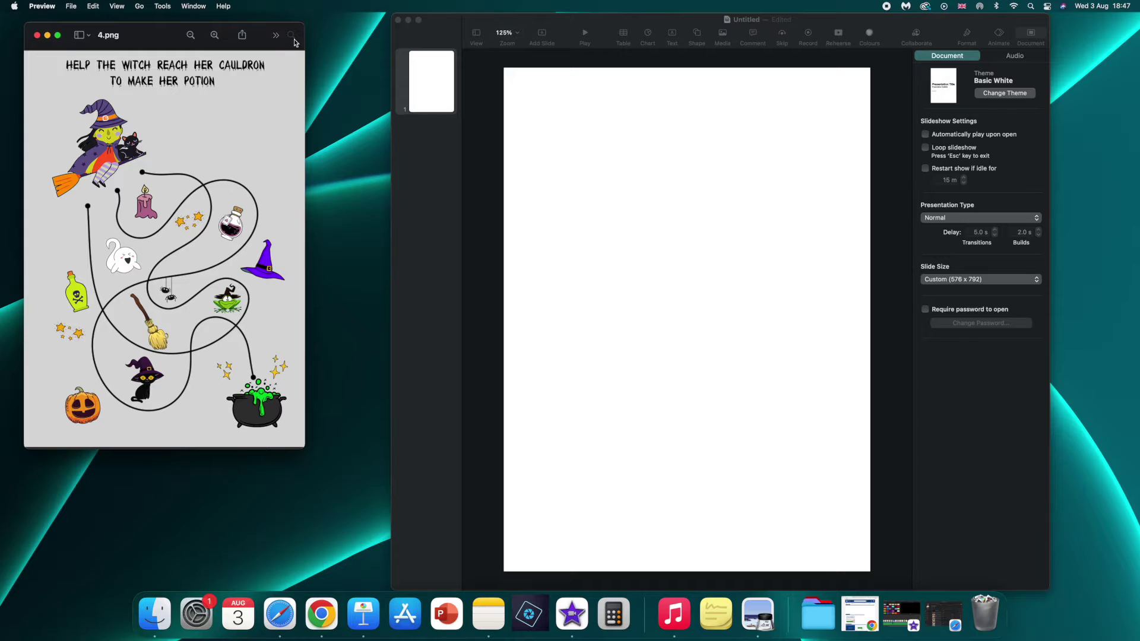
{"action": "left_click_drag", "start_coordinate": [556, 27], "coordinate": [515, 37]}
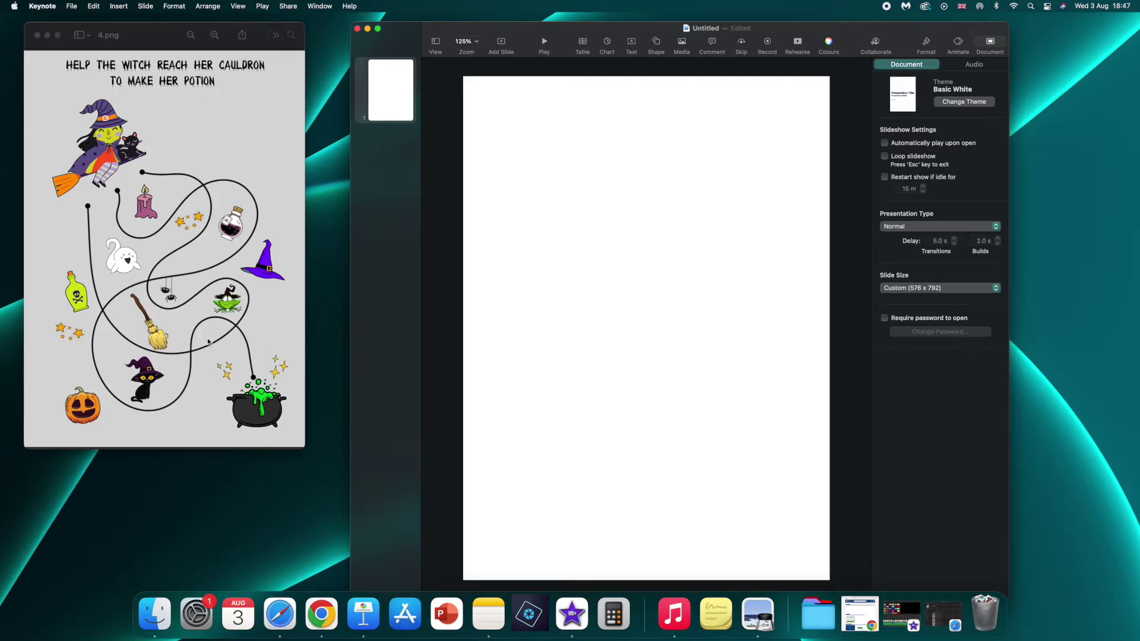
{"action": "left_click_drag", "start_coordinate": [528, 37], "coordinate": [529, 27]}
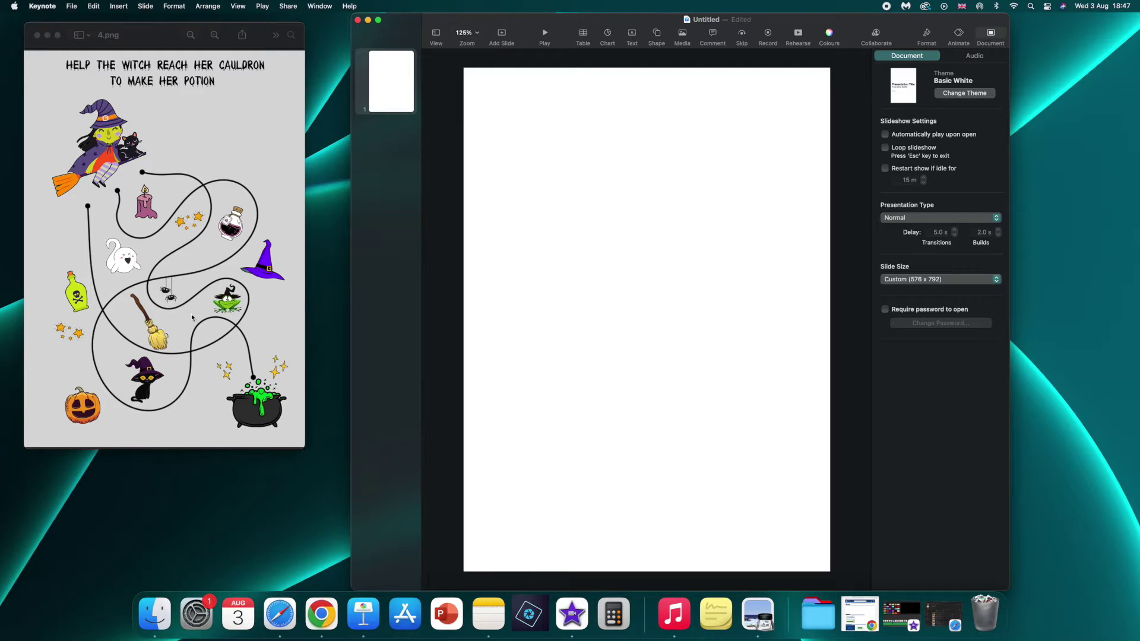
Draw an open zigzag path with the Pen tool, winding down from the upper part of the blank slide
{"action": "left_click", "coordinate": [657, 35]}
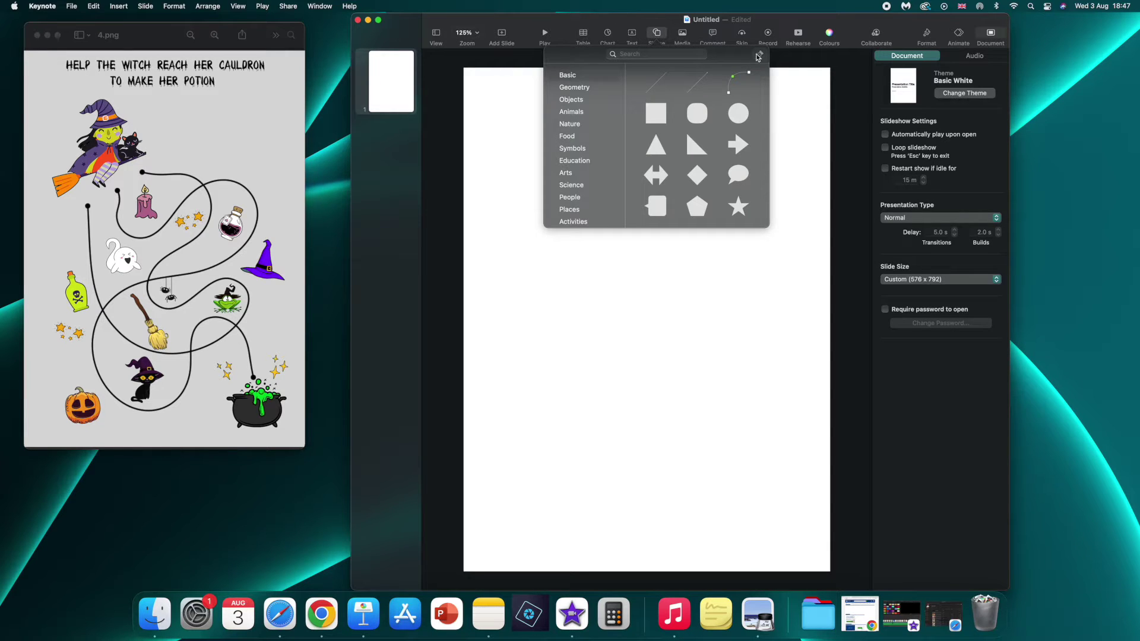
{"action": "left_click", "coordinate": [760, 56]}
{"action": "left_click", "coordinate": [554, 532]}
{"action": "left_click", "coordinate": [588, 119]}
{"action": "left_click", "coordinate": [540, 174]}
{"action": "left_click", "coordinate": [579, 223]}
{"action": "left_click", "coordinate": [669, 199]}
{"action": "left_click", "coordinate": [684, 256]}
{"action": "left_click", "coordinate": [531, 278]}
{"action": "left_click", "coordinate": [562, 340]}
{"action": "left_click_drag", "start_coordinate": [663, 354], "coordinate": [663, 373]}
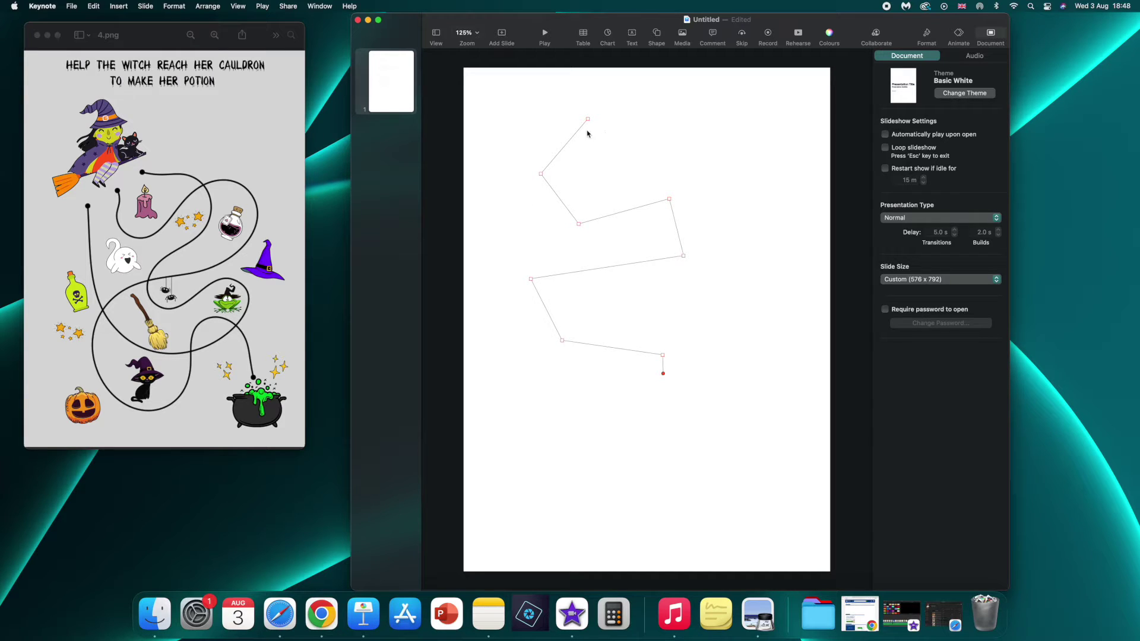
Convert the corner points along the zigzag path into smooth curve points
{"action": "double_click", "coordinate": [541, 174]}
{"action": "double_click", "coordinate": [579, 224]}
{"action": "double_click", "coordinate": [669, 199]}
{"action": "double_click", "coordinate": [684, 256]}
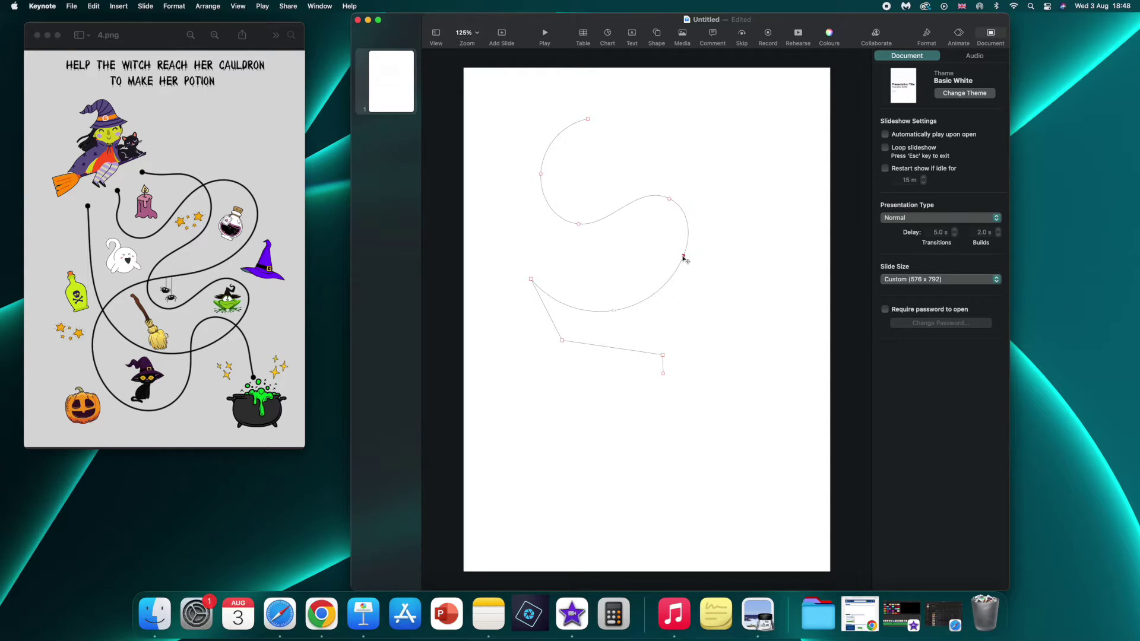
{"action": "double_click", "coordinate": [531, 278]}
{"action": "double_click", "coordinate": [563, 340]}
Reshape the lower part of the path into a wide loop, smoothing its last bend and extending its end outward
{"action": "left_click_drag", "start_coordinate": [531, 279], "coordinate": [594, 312]}
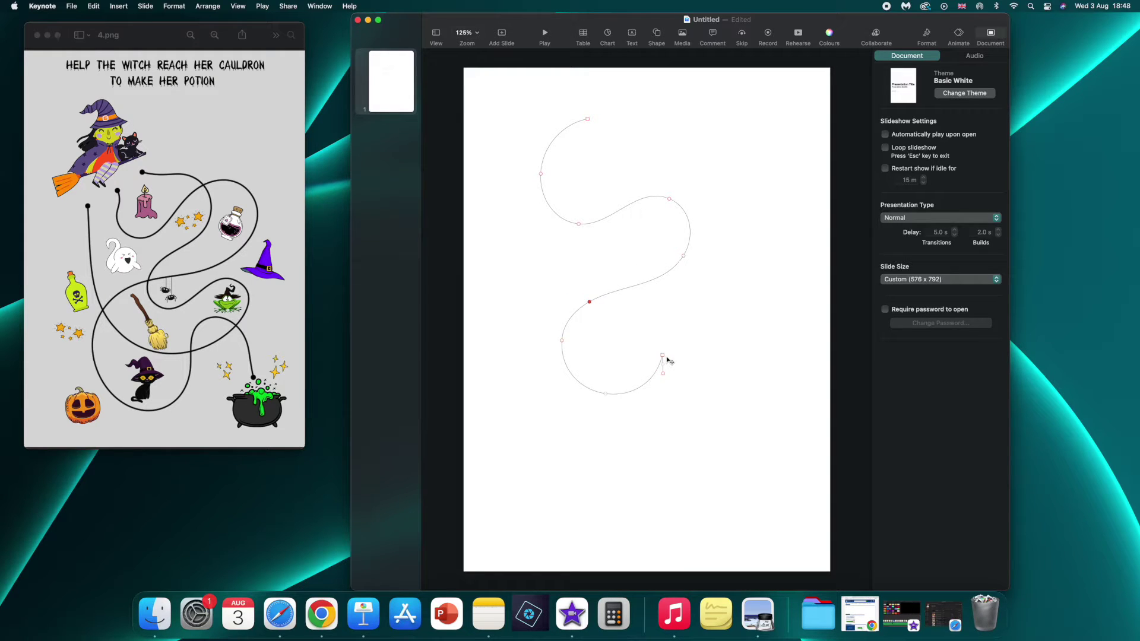
{"action": "left_click", "coordinate": [663, 356]}
{"action": "left_click", "coordinate": [721, 423]}
{"action": "left_click_drag", "start_coordinate": [564, 348], "coordinate": [553, 457]}
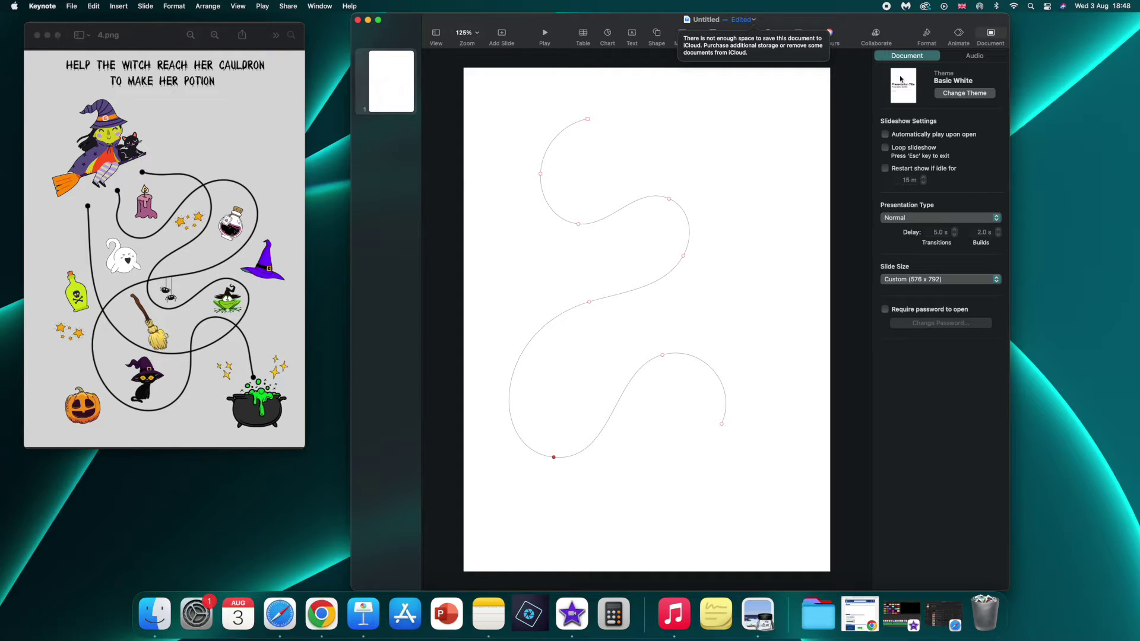
Set the curved path's stroke width to 3 pt
{"action": "left_click", "coordinate": [927, 36]}
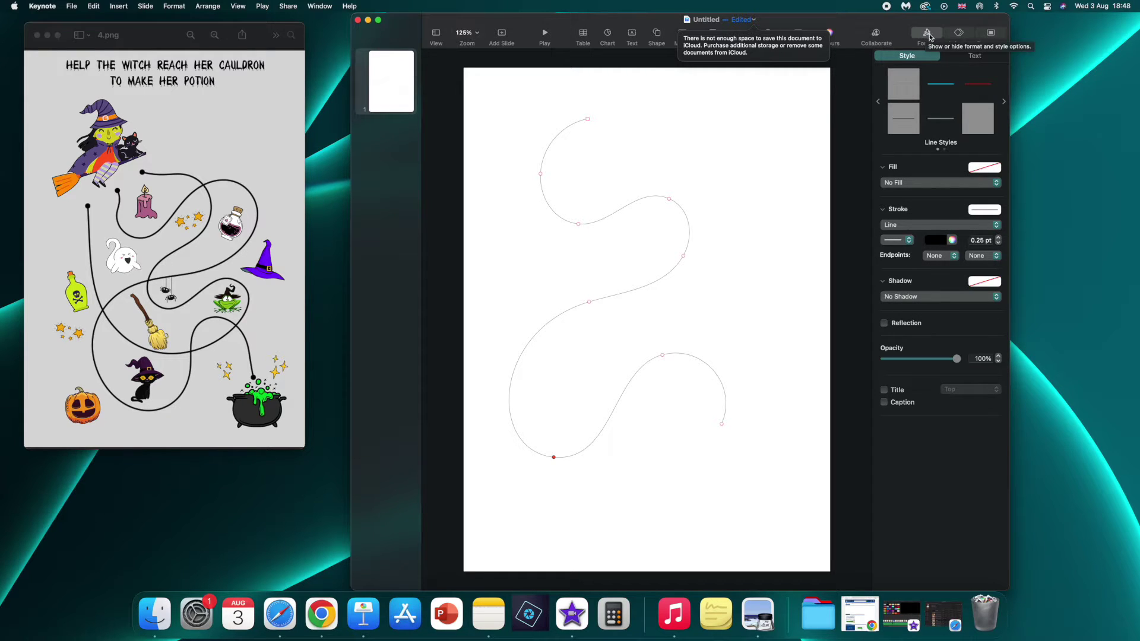
{"action": "left_click", "coordinate": [999, 237]}
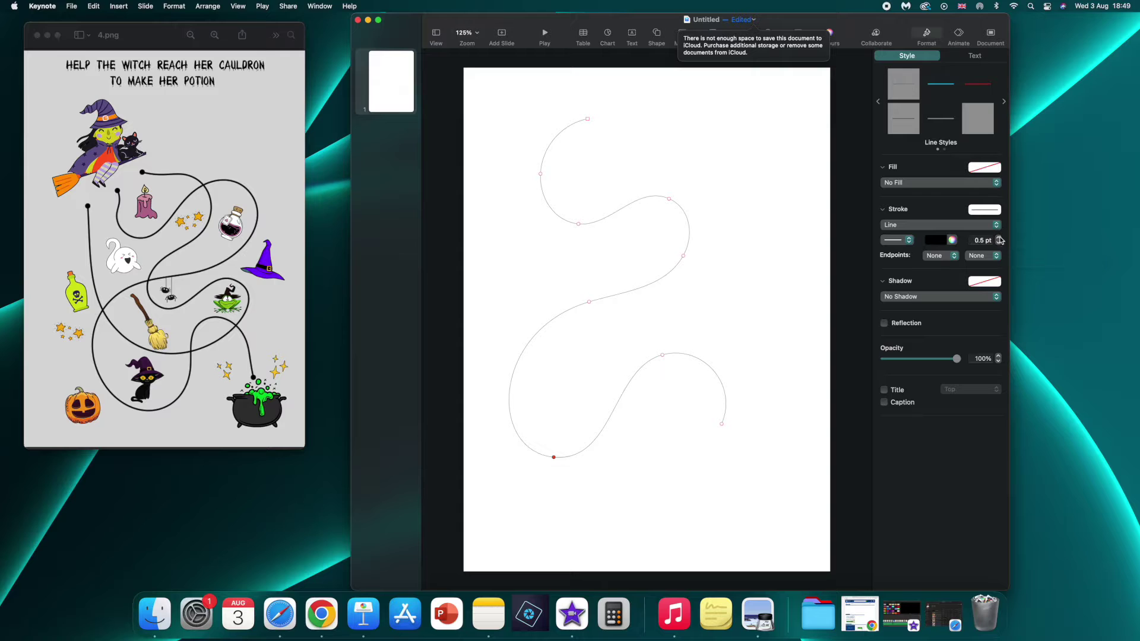
{"action": "left_click", "coordinate": [998, 238]}
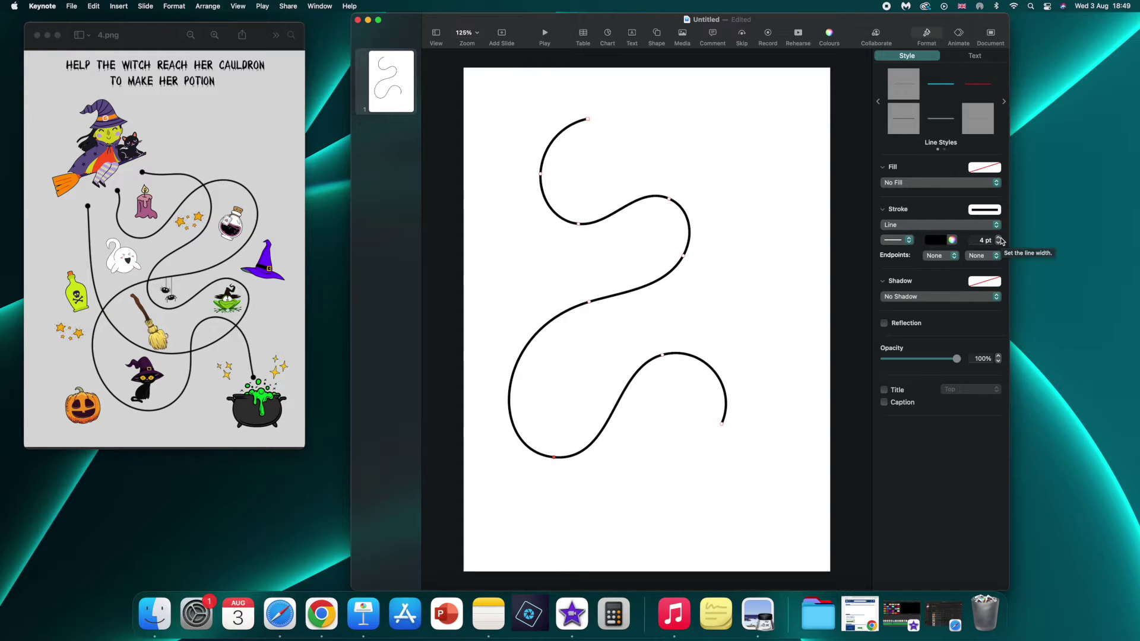
{"action": "left_click", "coordinate": [999, 238]}
{"action": "left_click", "coordinate": [999, 238]}
{"action": "left_click", "coordinate": [999, 243]}
{"action": "left_click", "coordinate": [999, 243]}
{"action": "left_click", "coordinate": [999, 243]}
{"action": "left_click", "coordinate": [999, 243]}
{"action": "left_click", "coordinate": [999, 238]}
Try red and blue stroke colours on the curved path and return it to black
{"action": "left_click", "coordinate": [944, 240]}
{"action": "left_click", "coordinate": [970, 274]}
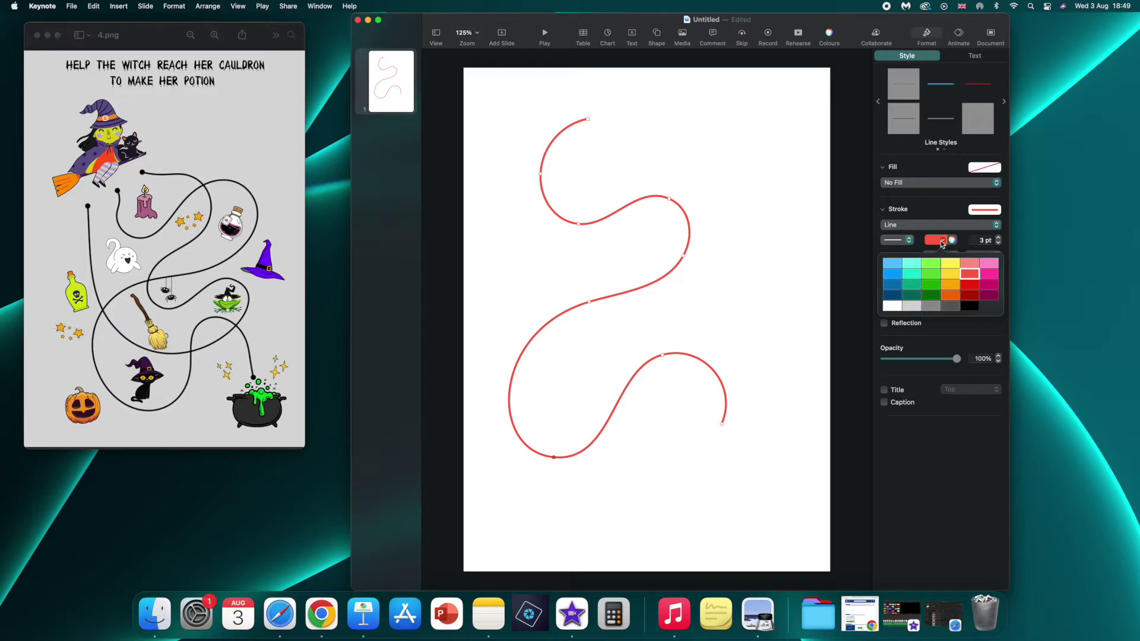
{"action": "left_click", "coordinate": [891, 274]}
{"action": "left_click", "coordinate": [941, 240]}
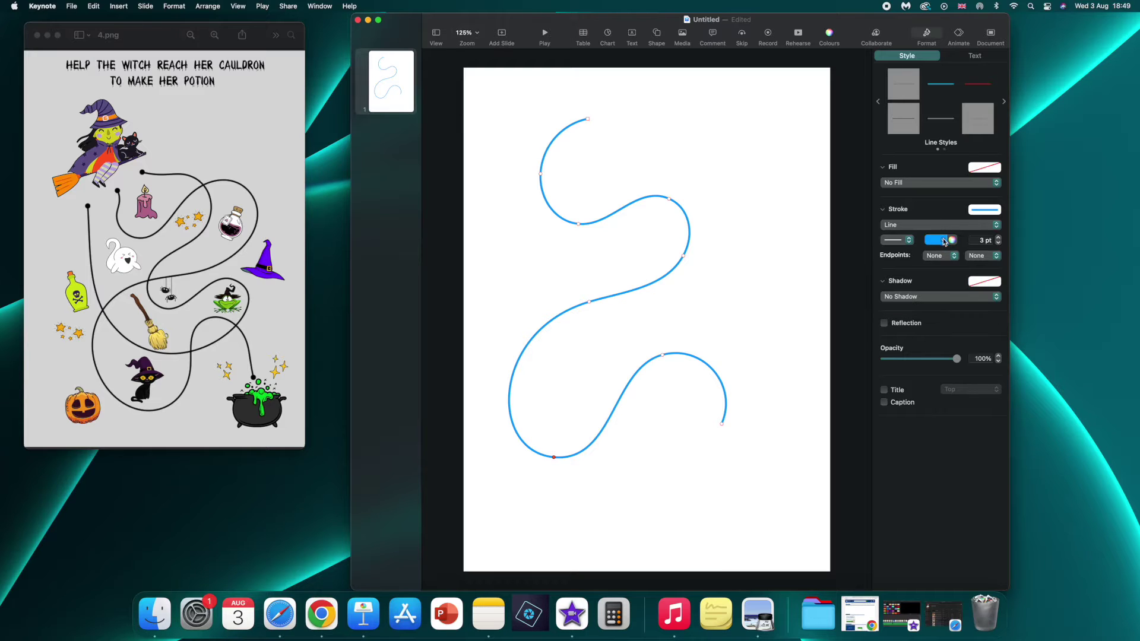
{"action": "left_click", "coordinate": [950, 244]}
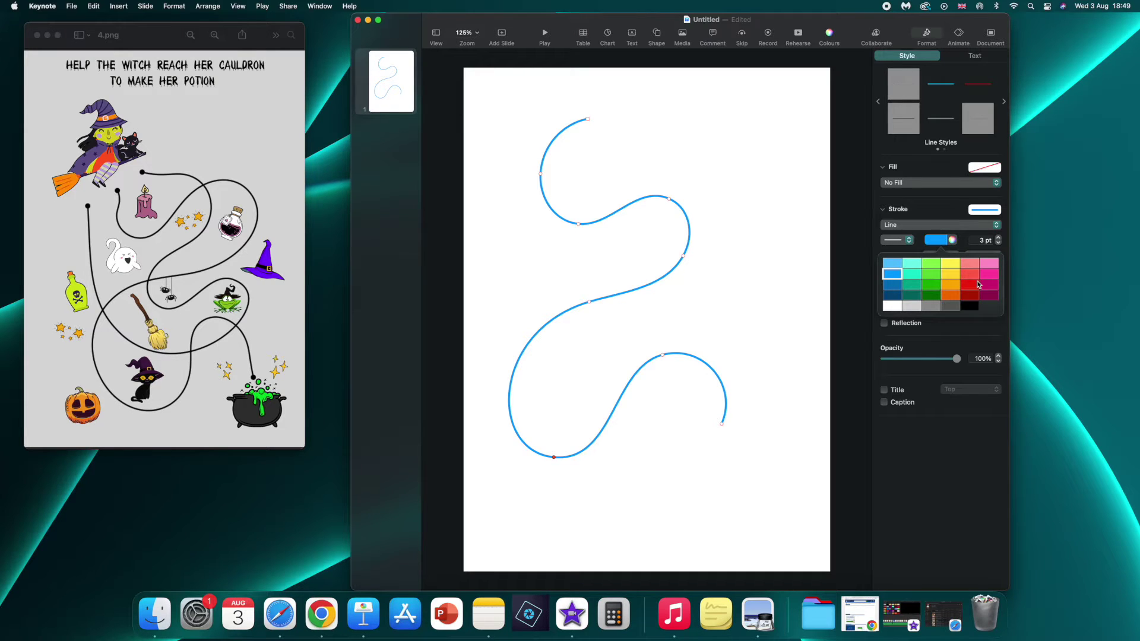
{"action": "left_click", "coordinate": [973, 305]}
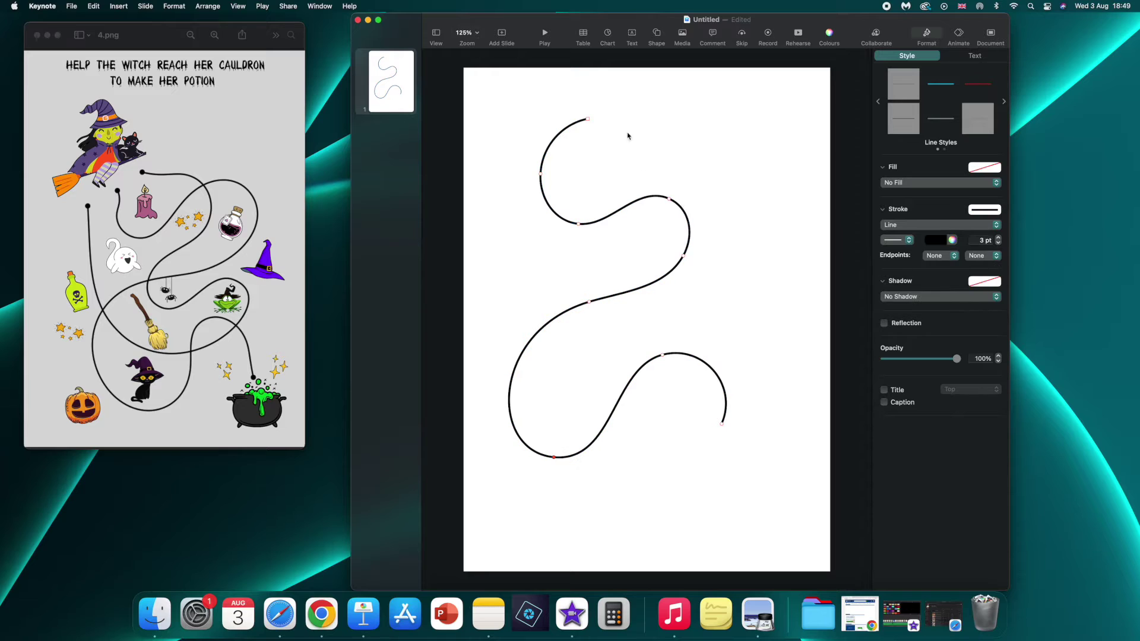
Set the curved path's stroke width to 4 pt and reshape its upper part to follow the reference maze's first bend
{"action": "left_click", "coordinate": [998, 237]}
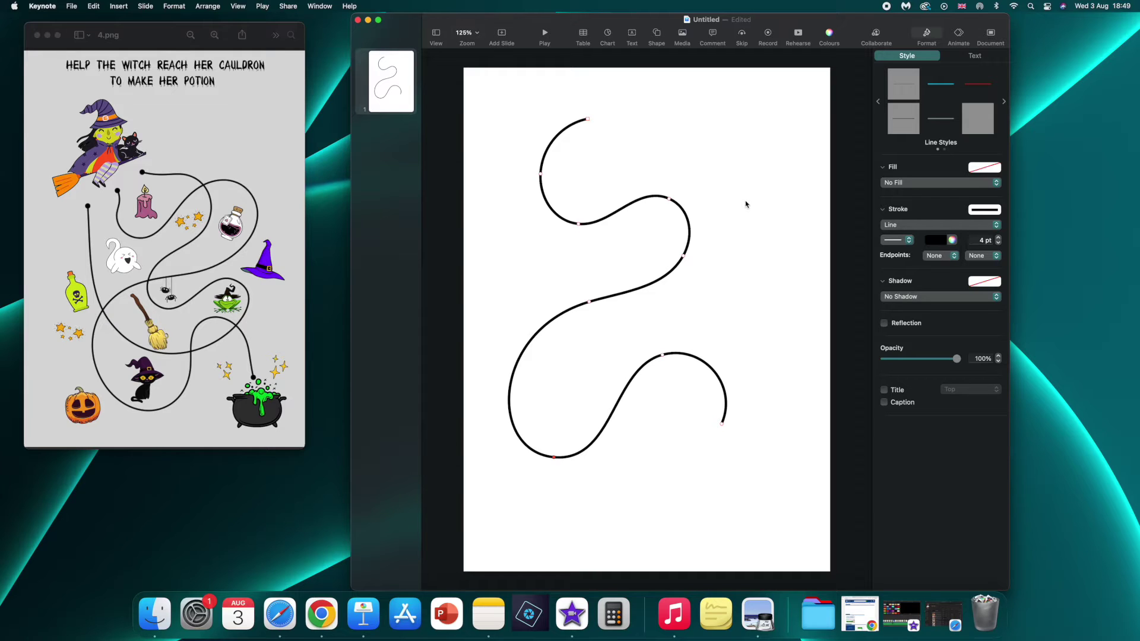
{"action": "left_click_drag", "start_coordinate": [545, 173], "coordinate": [623, 166]}
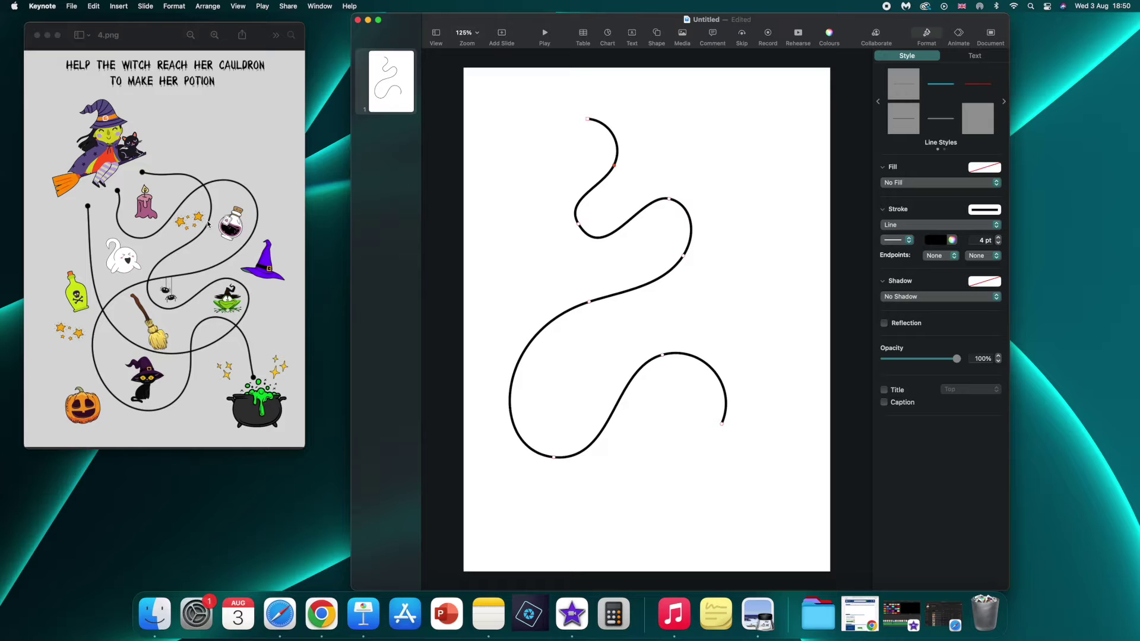
{"action": "mouse_move", "coordinate": [587, 119]}
{"action": "left_mouse_down"}
{"action": "mouse_move", "coordinate": [558, 147]}
{"action": "mouse_move", "coordinate": [586, 132]}
{"action": "mouse_move", "coordinate": [550, 140]}
{"action": "mouse_move", "coordinate": [581, 136]}
{"action": "left_mouse_up"}
{"action": "left_click_drag", "start_coordinate": [578, 224], "coordinate": [597, 170]}
{"action": "left_click_drag", "start_coordinate": [653, 196], "coordinate": [700, 177]}
{"action": "left_click_drag", "start_coordinate": [684, 233], "coordinate": [686, 260]}
Reshape the rest of the path into a small loop and a wide sweep back up to a second start, removing a surplus point
{"action": "left_click_drag", "start_coordinate": [630, 331], "coordinate": [618, 374]}
{"action": "left_click", "coordinate": [703, 385]}
{"action": "key", "text": "Delete"}
{"action": "left_click_drag", "start_coordinate": [710, 380], "coordinate": [765, 324]}
{"action": "left_click_drag", "start_coordinate": [687, 259], "coordinate": [685, 261]}
{"action": "left_click_drag", "start_coordinate": [597, 170], "coordinate": [596, 167]}
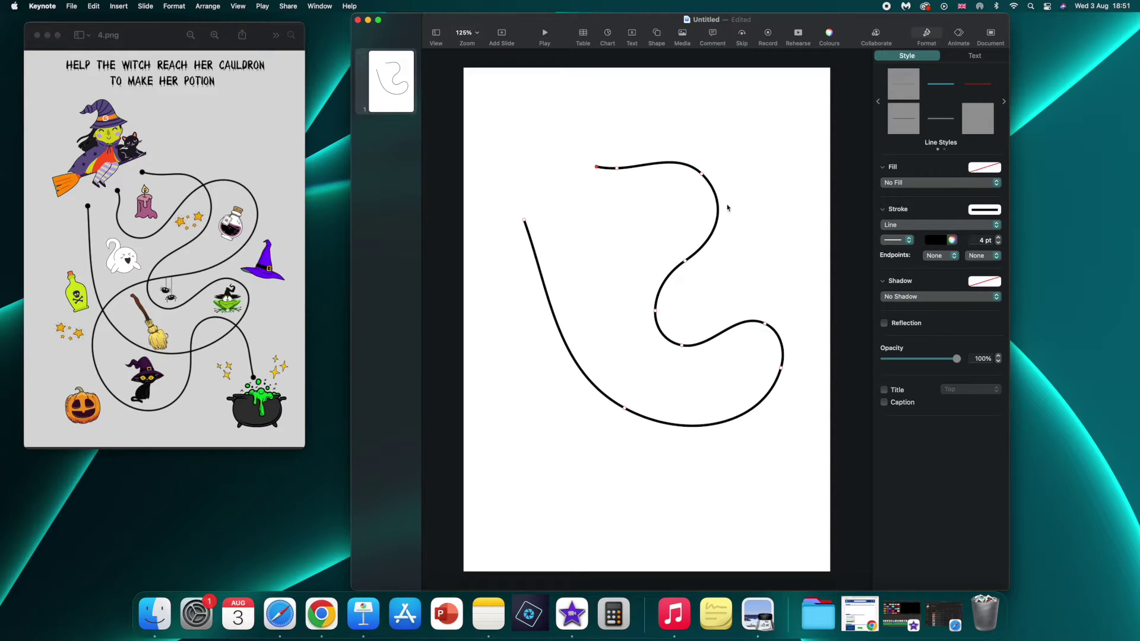
{"action": "left_click", "coordinate": [646, 195]}
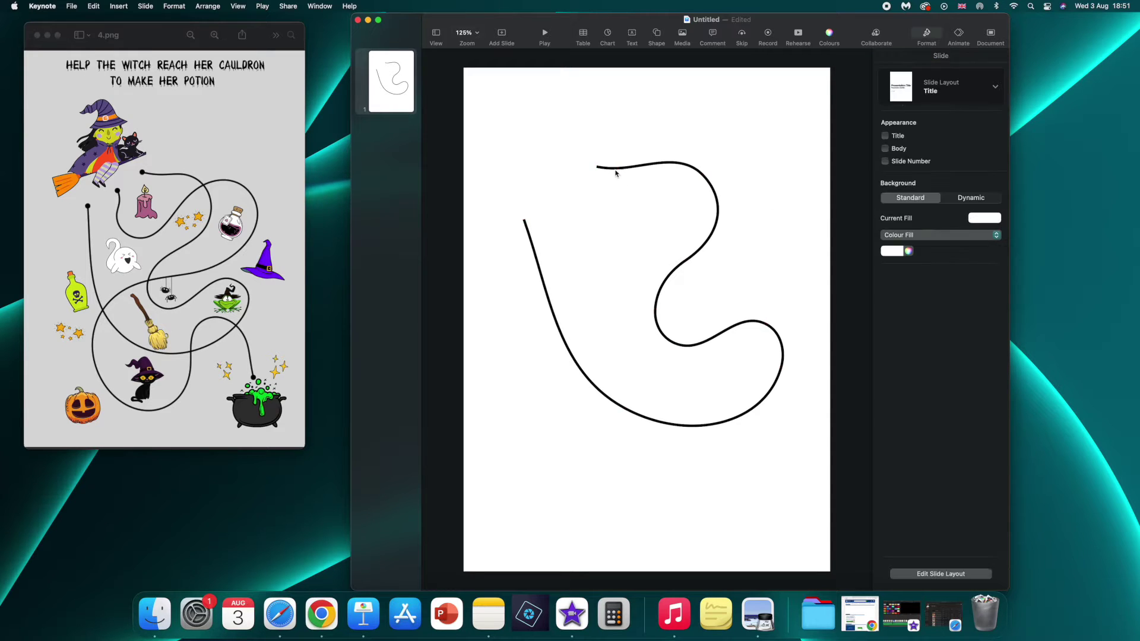
{"action": "left_click", "coordinate": [615, 171]}
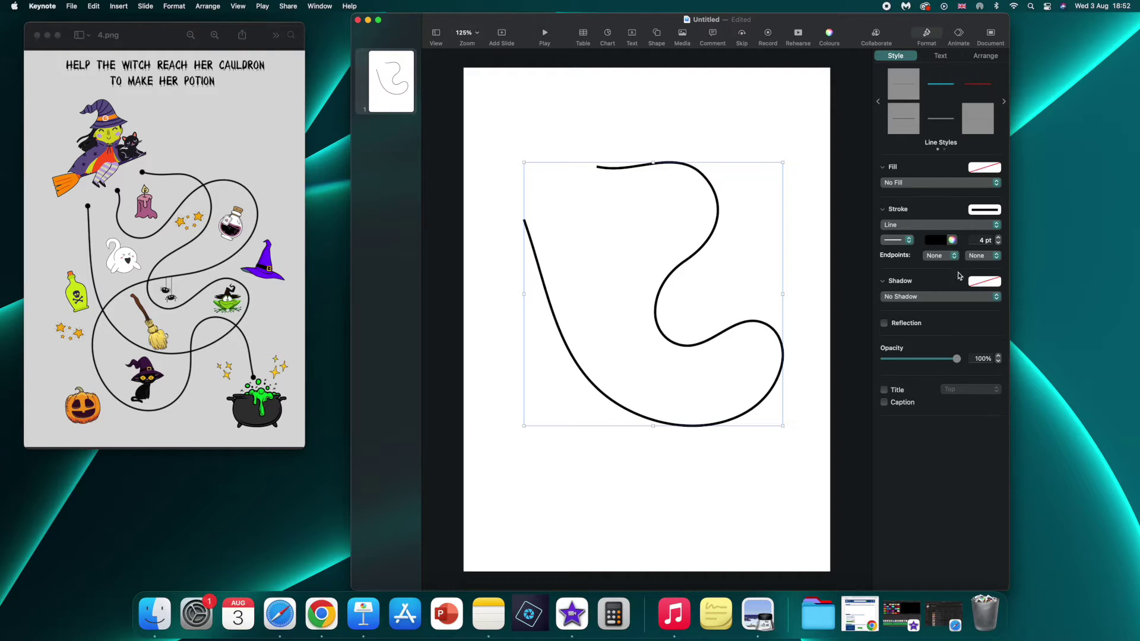
{"action": "left_click", "coordinate": [911, 240]}
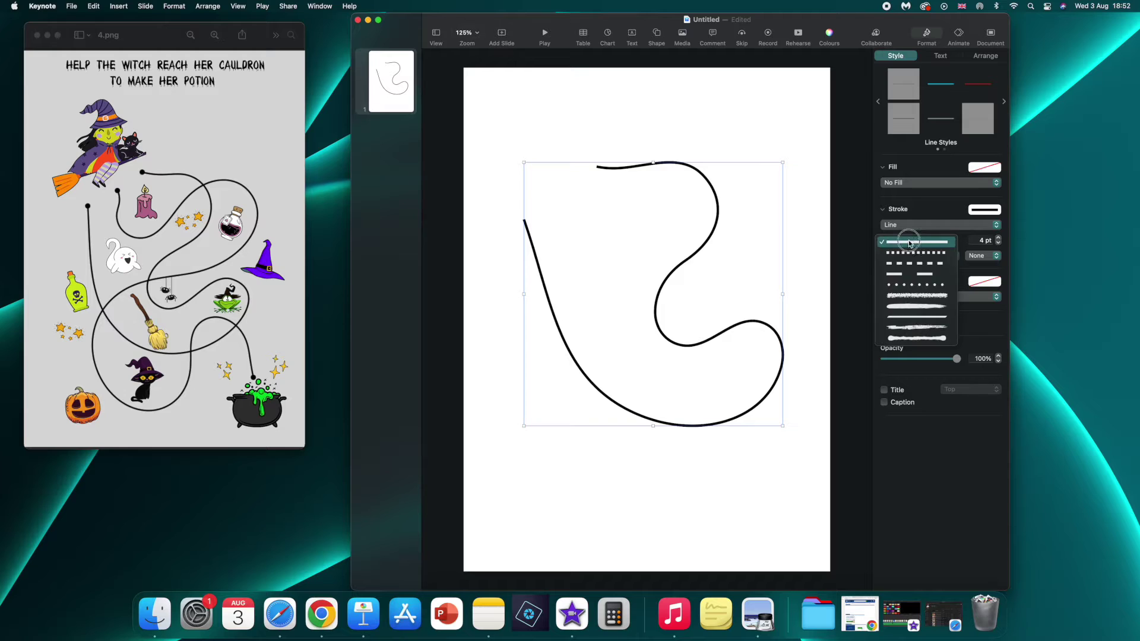
{"action": "left_click", "coordinate": [944, 223]}
{"action": "left_click", "coordinate": [944, 241]}
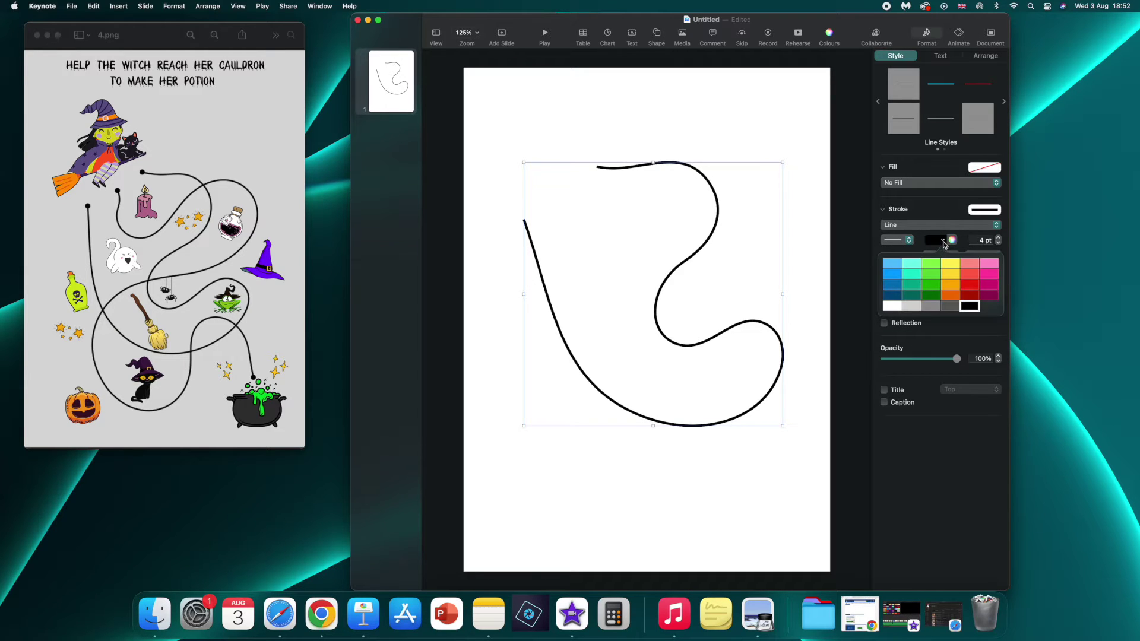
{"action": "left_click", "coordinate": [978, 240]}
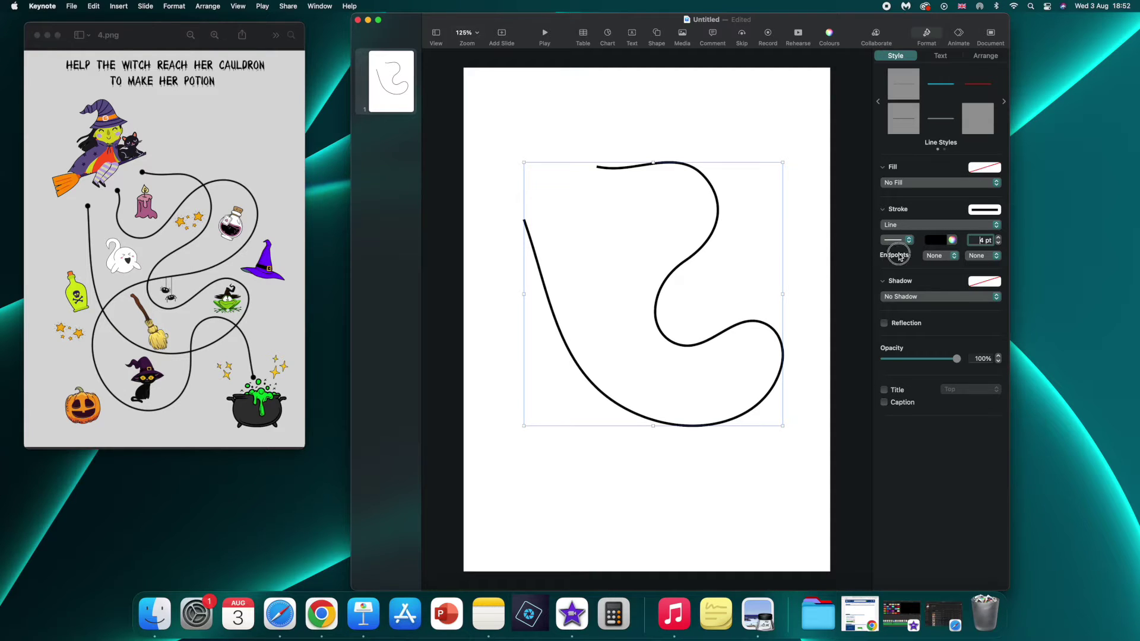
Put filled round endpoints on both ends of the curved path, trying a square one on one end first
{"action": "left_click", "coordinate": [937, 259]}
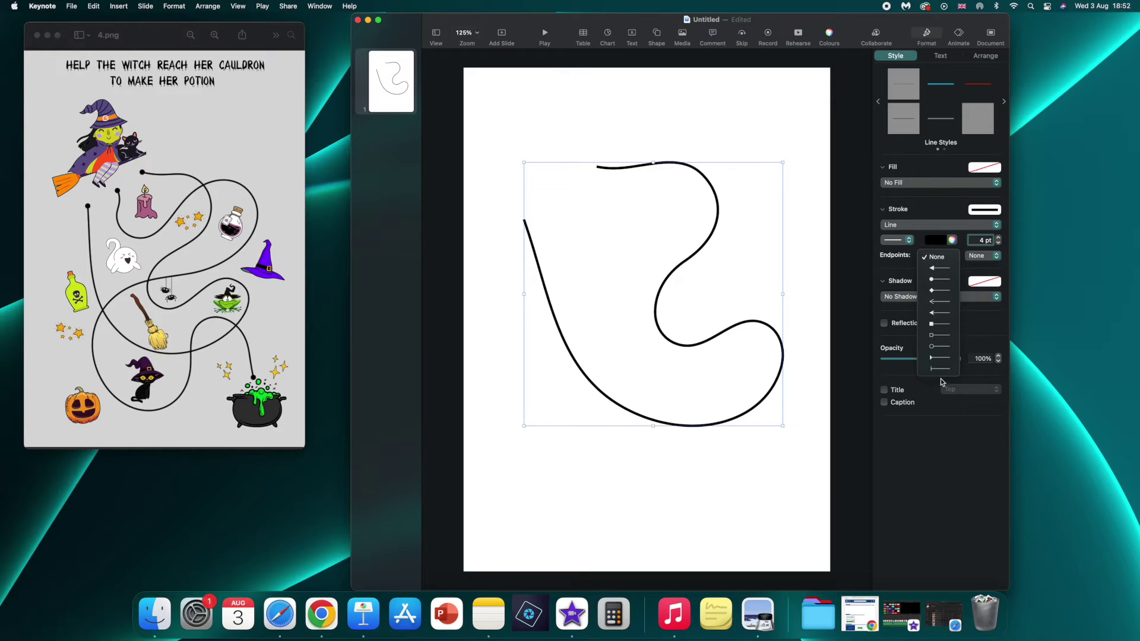
{"action": "left_click", "coordinate": [937, 326]}
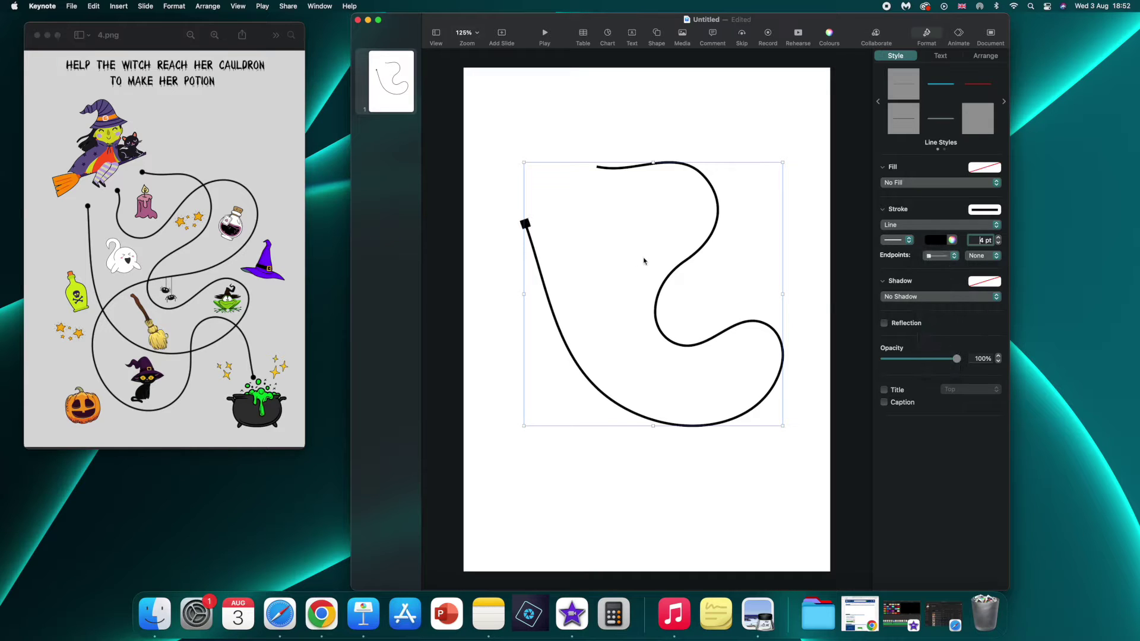
{"action": "left_click", "coordinate": [950, 255]}
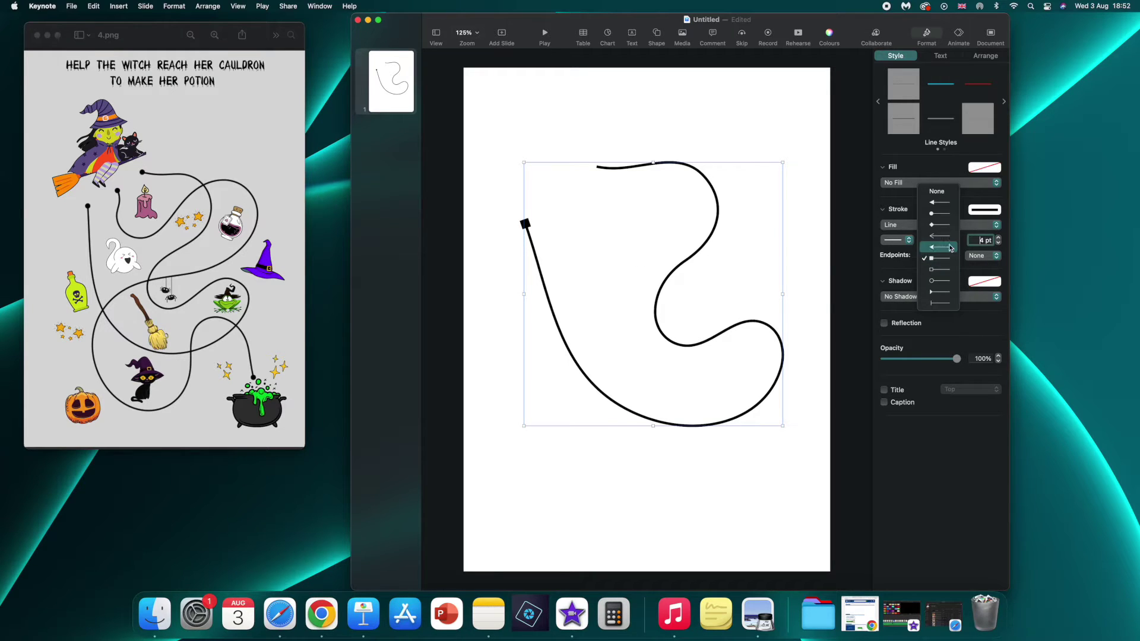
{"action": "left_click", "coordinate": [943, 217]}
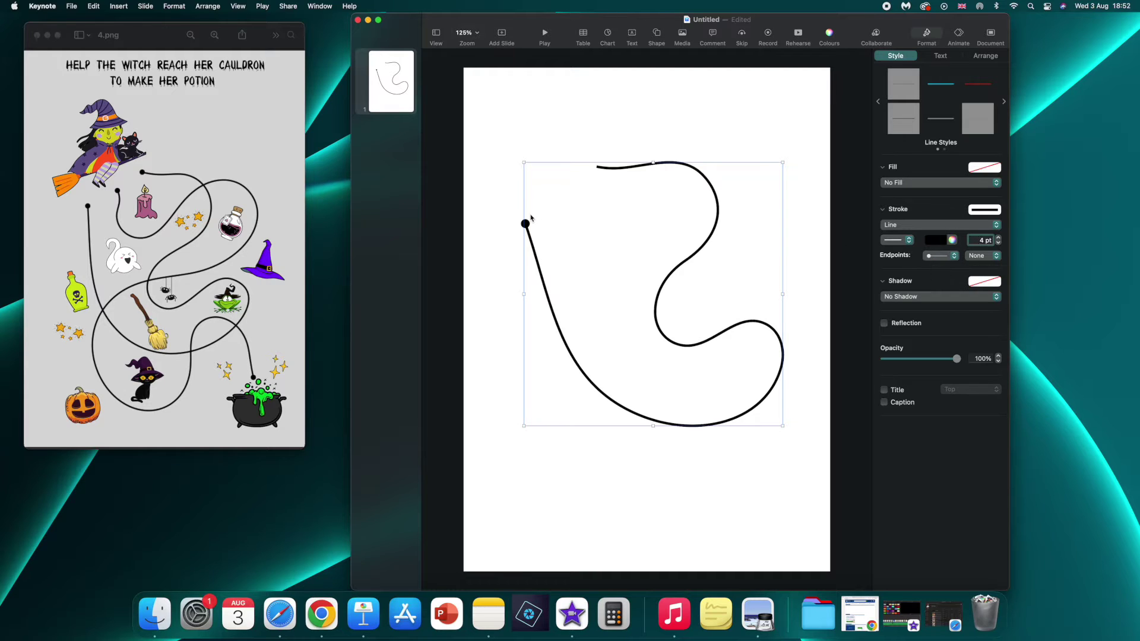
{"action": "left_click", "coordinate": [989, 255]}
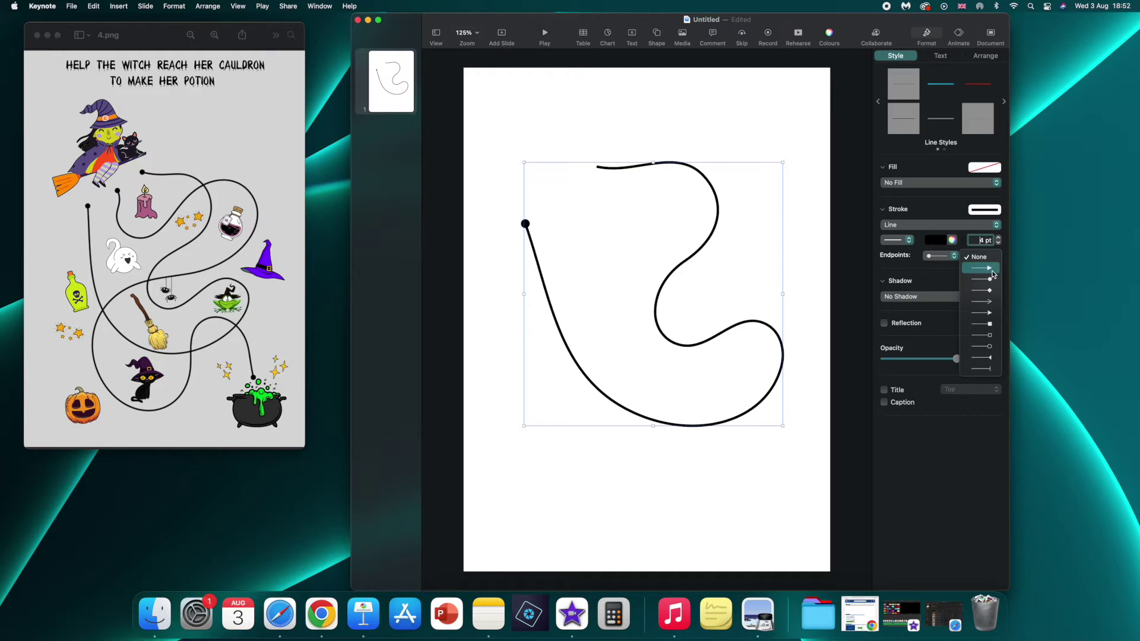
{"action": "left_click", "coordinate": [991, 280]}
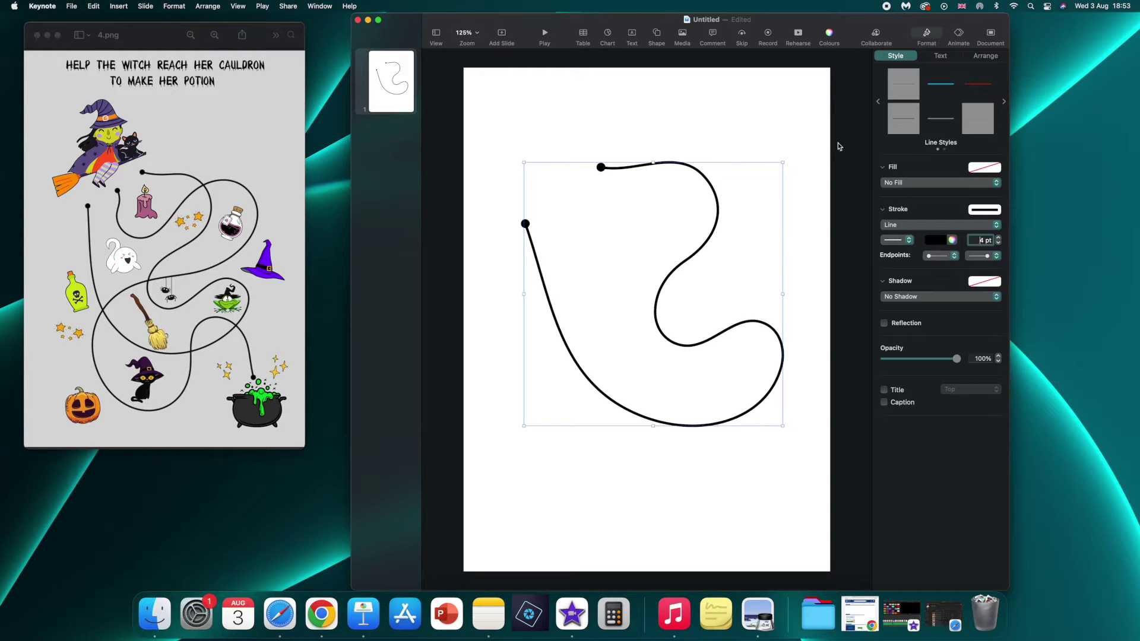
{"action": "left_click", "coordinate": [801, 117]}
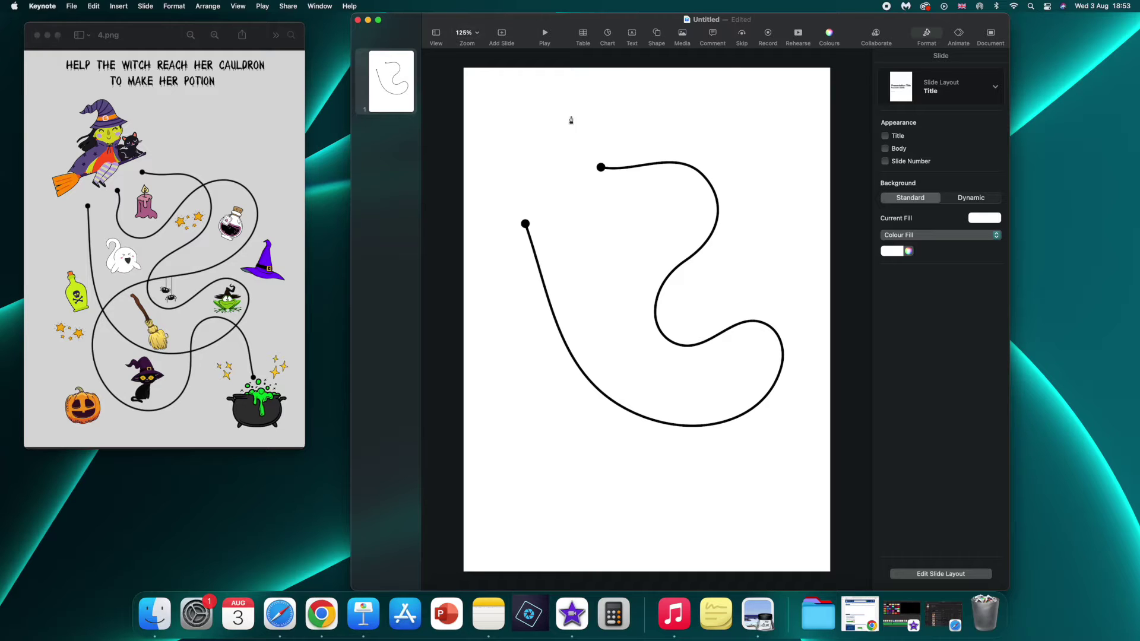
Draw a second open path with the Pen, zigzagging from between the two dots across the first path to the slide's lower right
{"action": "left_click", "coordinate": [558, 183]}
{"action": "left_click", "coordinate": [569, 195]}
{"action": "left_click", "coordinate": [567, 234]}
{"action": "left_click", "coordinate": [617, 266]}
{"action": "left_click", "coordinate": [719, 177]}
{"action": "left_click", "coordinate": [815, 232]}
{"action": "left_click", "coordinate": [710, 302]}
{"action": "left_click", "coordinate": [539, 360]}
{"action": "left_click", "coordinate": [570, 511]}
{"action": "left_click", "coordinate": [627, 525]}
{"action": "left_click", "coordinate": [660, 514]}
{"action": "left_click", "coordinate": [719, 380]}
{"action": "left_click", "coordinate": [796, 394]}
{"action": "double_click", "coordinate": [802, 471]}
Convert the second path's corner points into smooth curve points
{"action": "double_click", "coordinate": [796, 394]}
{"action": "double_click", "coordinate": [719, 380]}
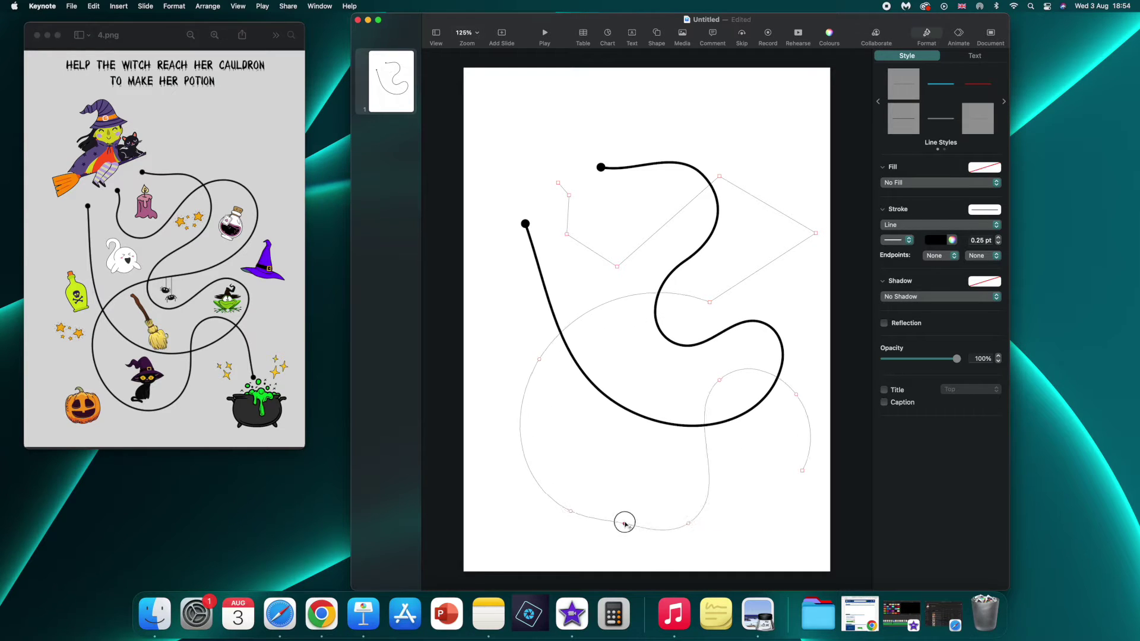
{"action": "double_click", "coordinate": [815, 233]}
{"action": "double_click", "coordinate": [719, 177]}
{"action": "double_click", "coordinate": [617, 266]}
{"action": "double_click", "coordinate": [567, 234]}
{"action": "double_click", "coordinate": [569, 195]}
Set the second path's stroke width to 4 pt and give both its ends filled round endpoints
{"action": "left_click", "coordinate": [998, 238]}
{"action": "left_click", "coordinate": [999, 243]}
{"action": "left_click", "coordinate": [941, 255]}
{"action": "left_click", "coordinate": [945, 291]}
{"action": "left_click", "coordinate": [747, 151]}
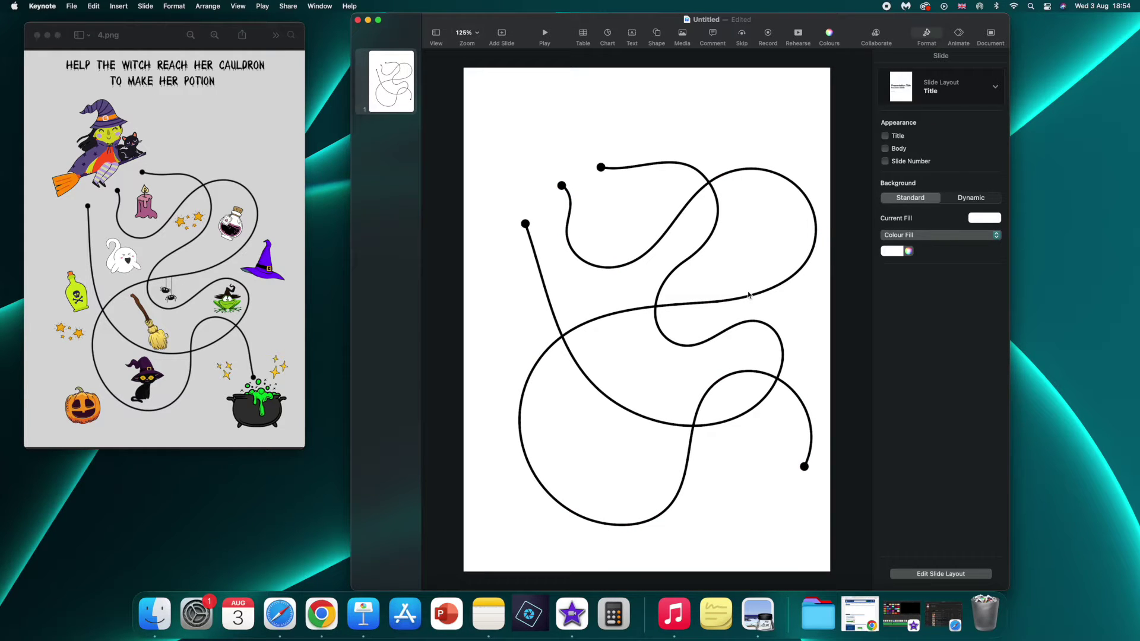
Move both paths together slightly up and left so they sit horizontally centred on the slide
{"action": "left_click_drag", "start_coordinate": [456, 145], "coordinate": [825, 516]}
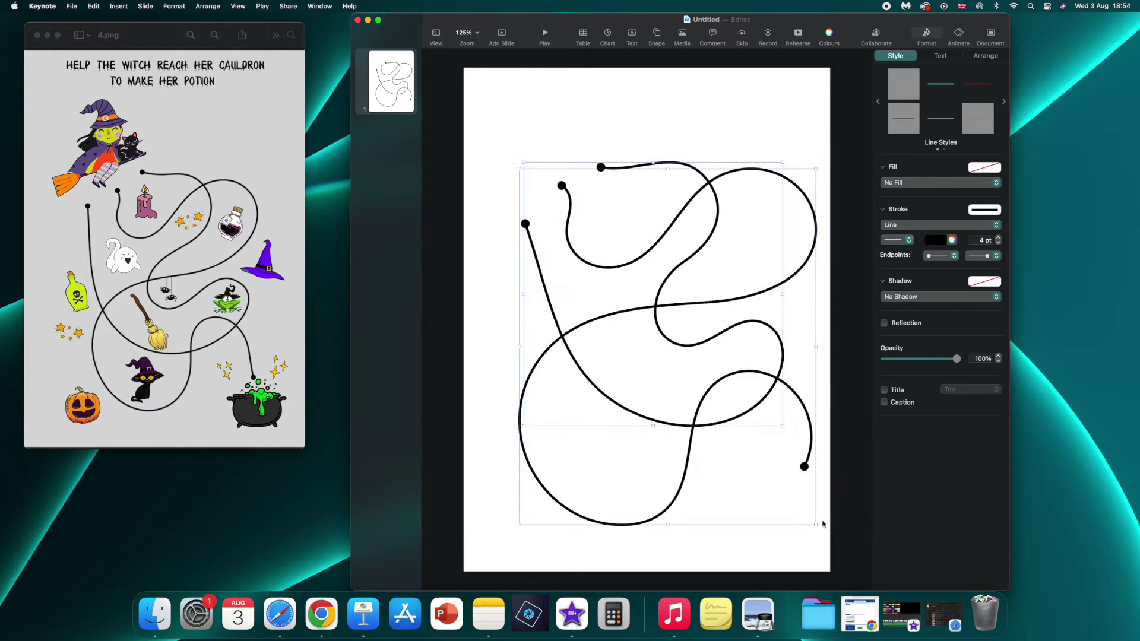
{"action": "left_click_drag", "start_coordinate": [752, 373], "coordinate": [729, 363]}
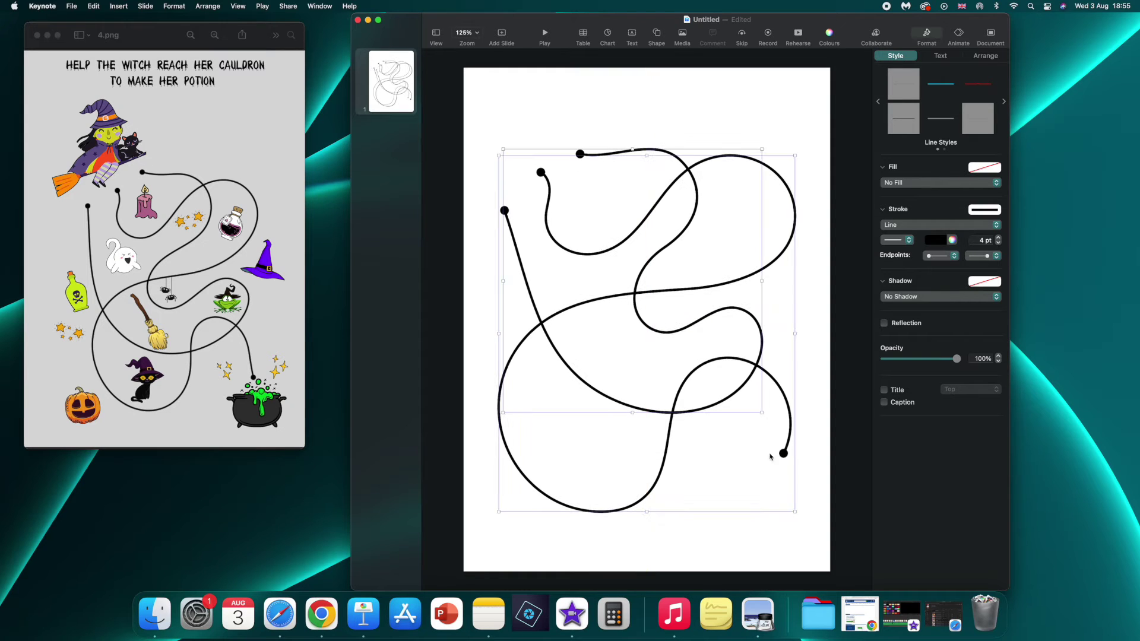
{"action": "left_click", "coordinate": [571, 445]}
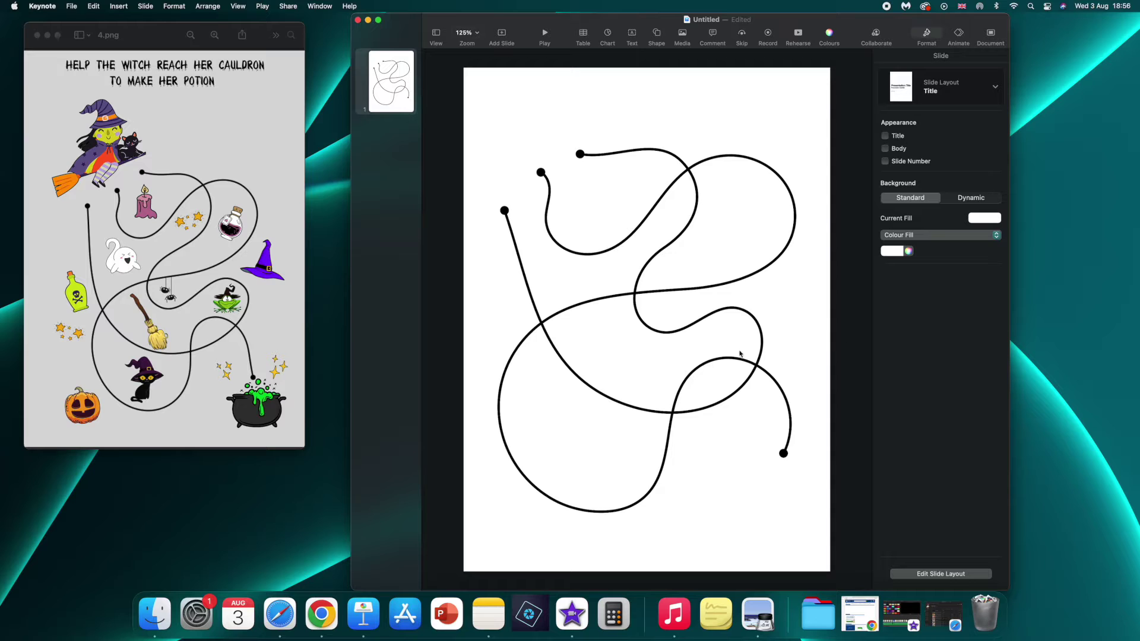
Group the two maze paths into one object
{"action": "left_click_drag", "start_coordinate": [459, 124], "coordinate": [827, 511]}
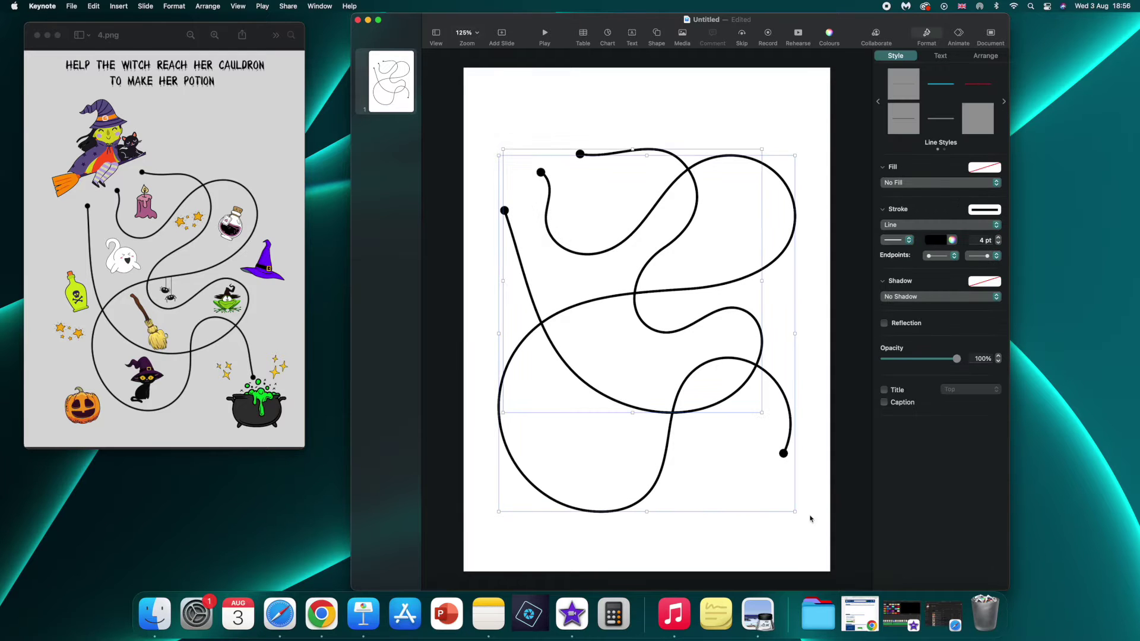
{"action": "left_click", "coordinate": [208, 6]}
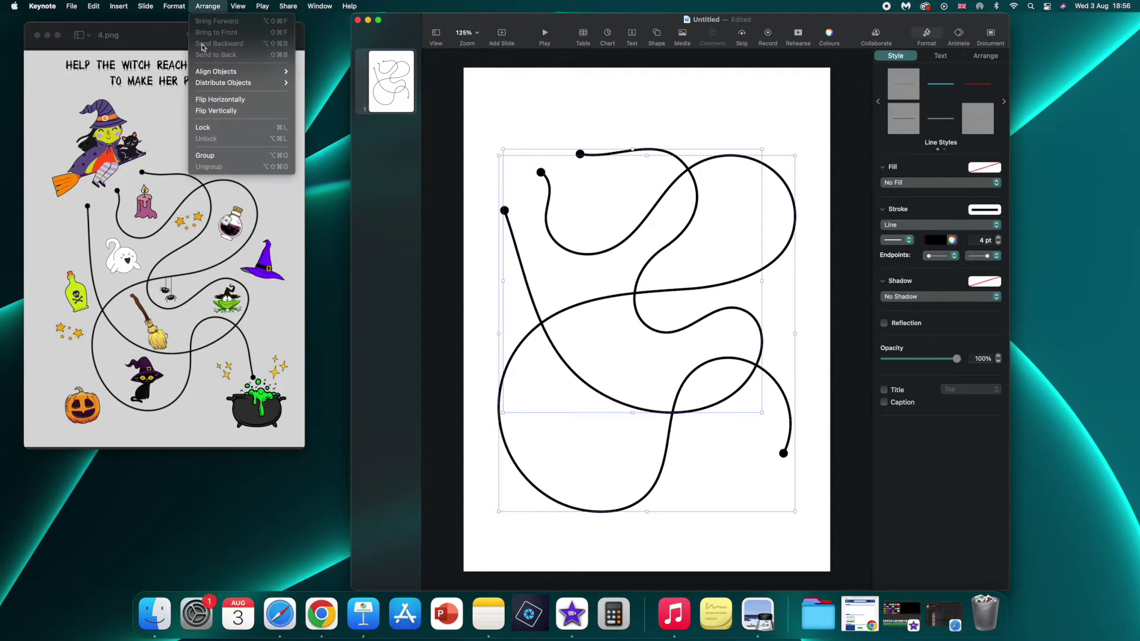
{"action": "left_click", "coordinate": [204, 155]}
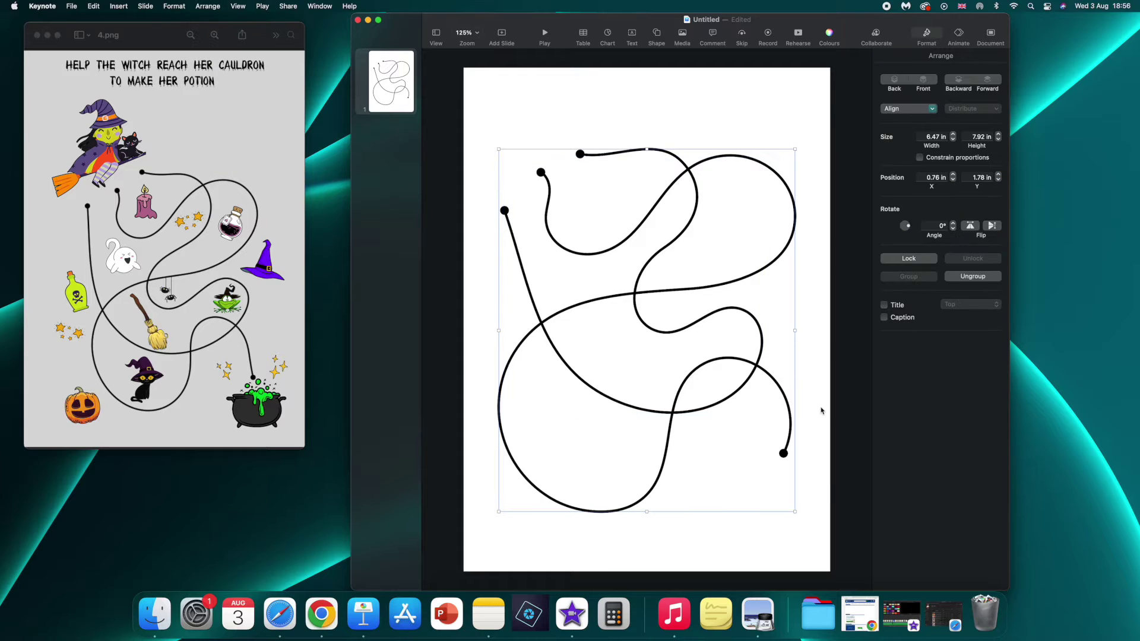
Shrink the maze group to about 5.56 × 7.16 in and position it at X 1.22 in, Y 2.19 in
{"action": "left_click_drag", "start_coordinate": [794, 511], "coordinate": [754, 476]}
{"action": "mouse_move", "coordinate": [627, 308]}
{"action": "left_mouse_down"}
{"action": "mouse_move", "coordinate": [659, 327]}
{"action": "mouse_move", "coordinate": [646, 321]}
{"action": "left_mouse_up"}
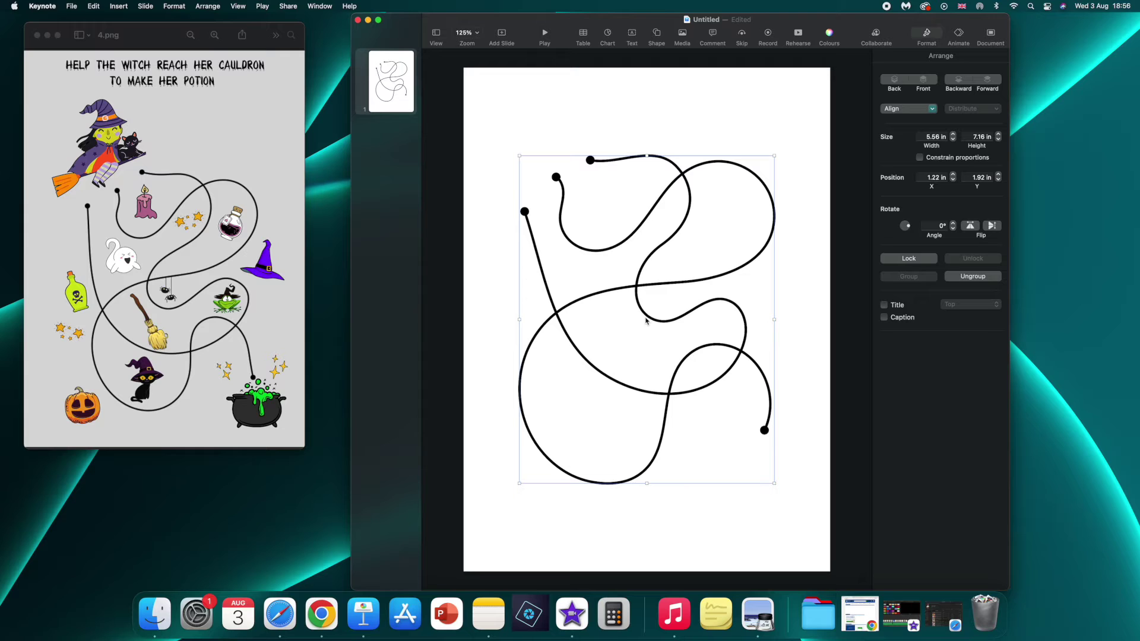
{"action": "left_click_drag", "start_coordinate": [646, 321], "coordinate": [646, 334]}
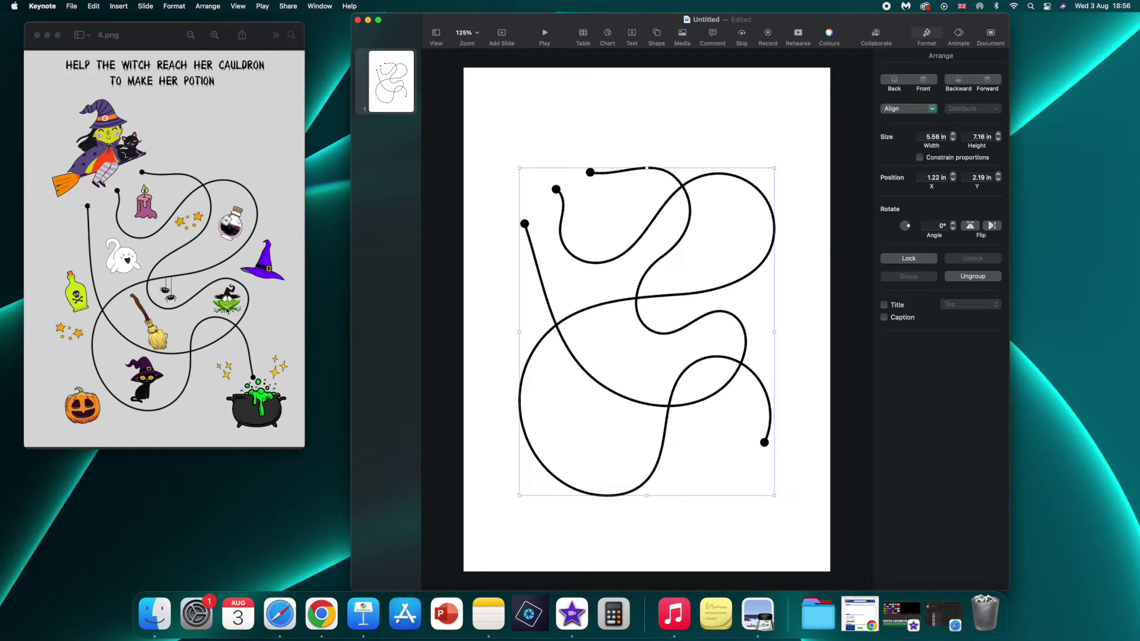
Edit the first path's points inside the group, rounding out its upper bend and the dip before its small loop
{"action": "left_click", "coordinate": [681, 343]}
{"action": "double_click", "coordinate": [684, 331]}
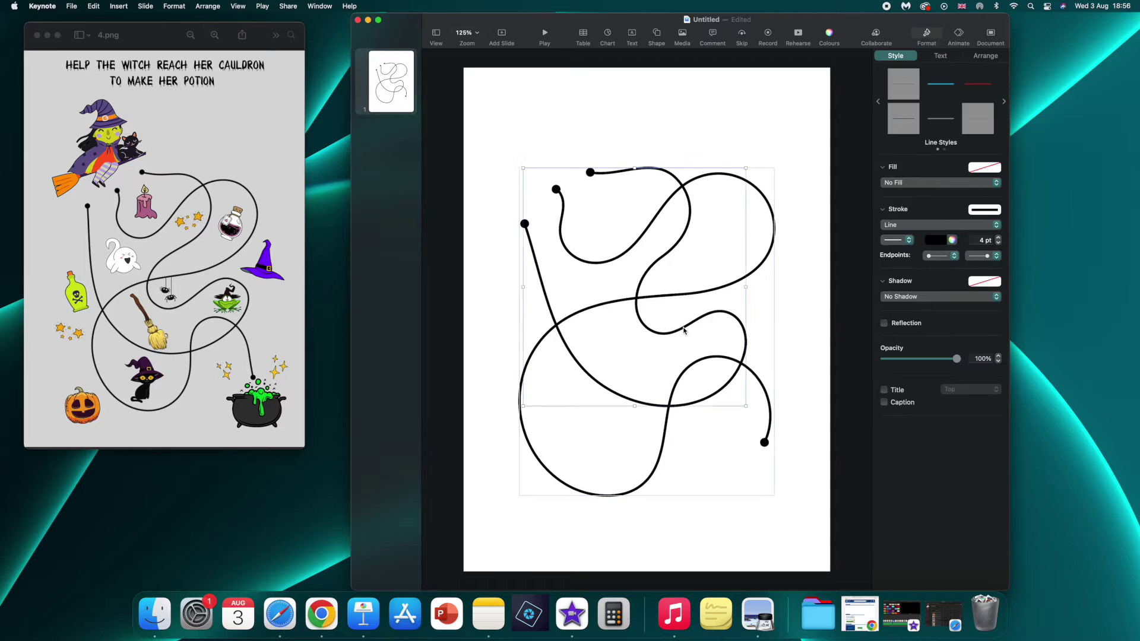
{"action": "key", "text": "Escape"}
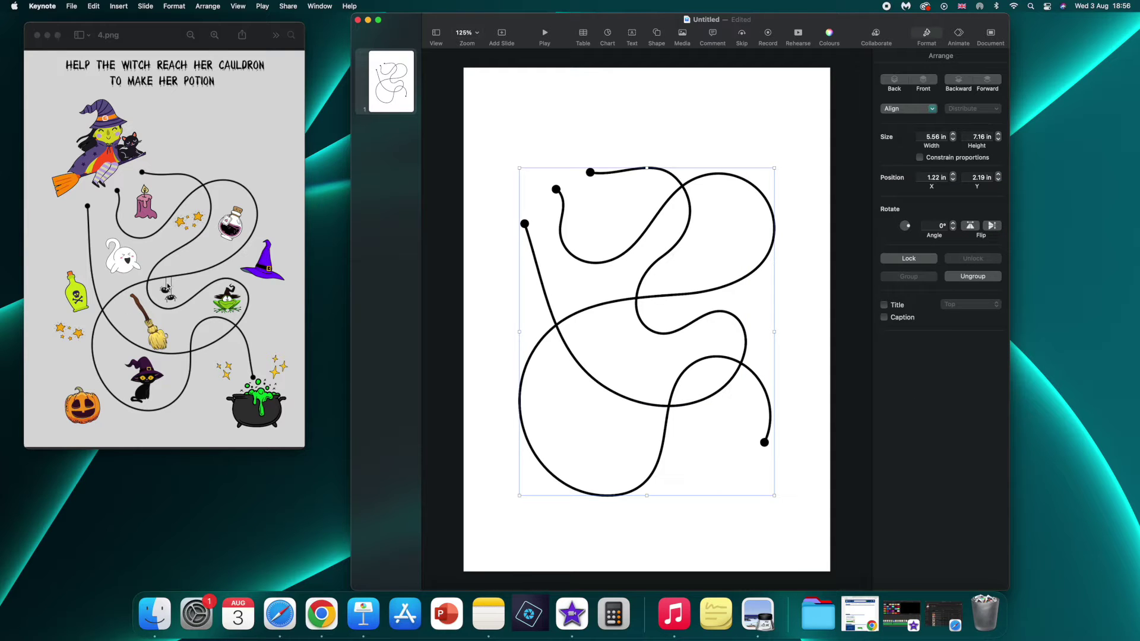
{"action": "double_click", "coordinate": [659, 334]}
{"action": "left_click_drag", "start_coordinate": [659, 335], "coordinate": [697, 330]}
{"action": "left_click_drag", "start_coordinate": [690, 215], "coordinate": [703, 213]}
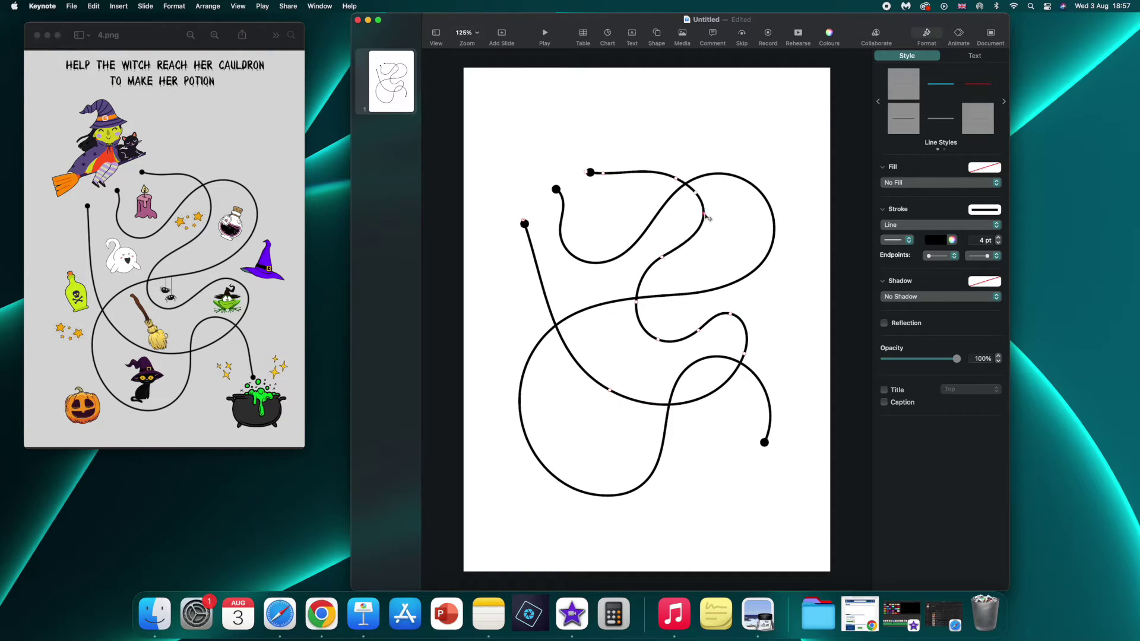
{"action": "left_click_drag", "start_coordinate": [665, 258], "coordinate": [677, 260]}
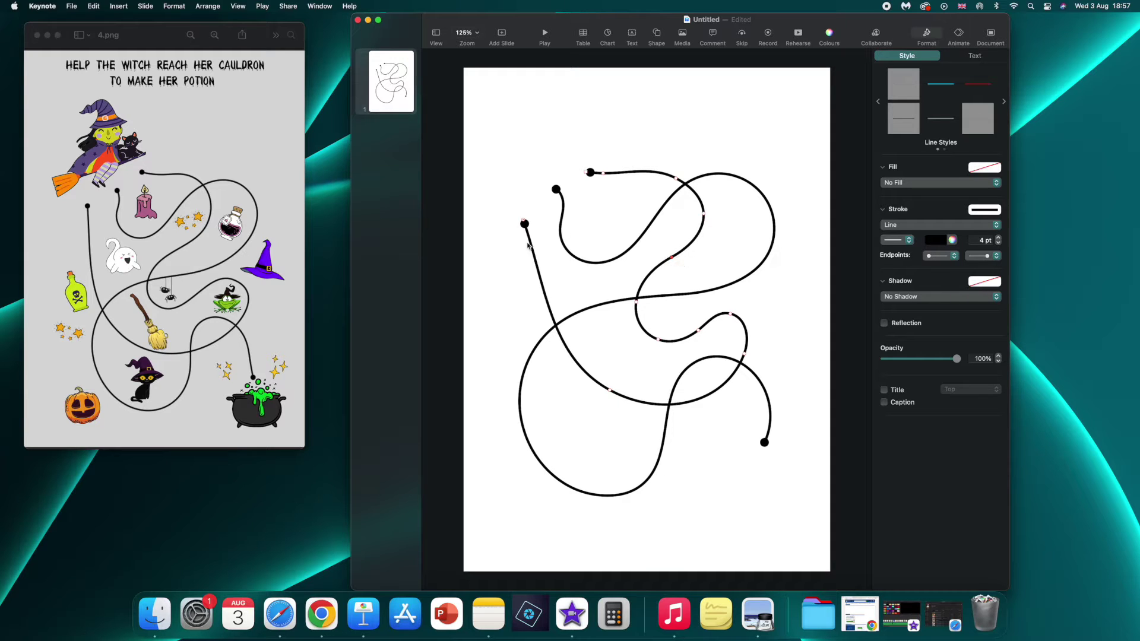
Edit the second path's points, raising its first dip and pulling its large lower loop inward
{"action": "double_click", "coordinate": [549, 226]}
{"action": "left_click", "coordinate": [548, 226]}
{"action": "left_click", "coordinate": [576, 257]}
{"action": "left_click", "coordinate": [603, 256]}
{"action": "left_click_drag", "start_coordinate": [603, 257], "coordinate": [603, 245]}
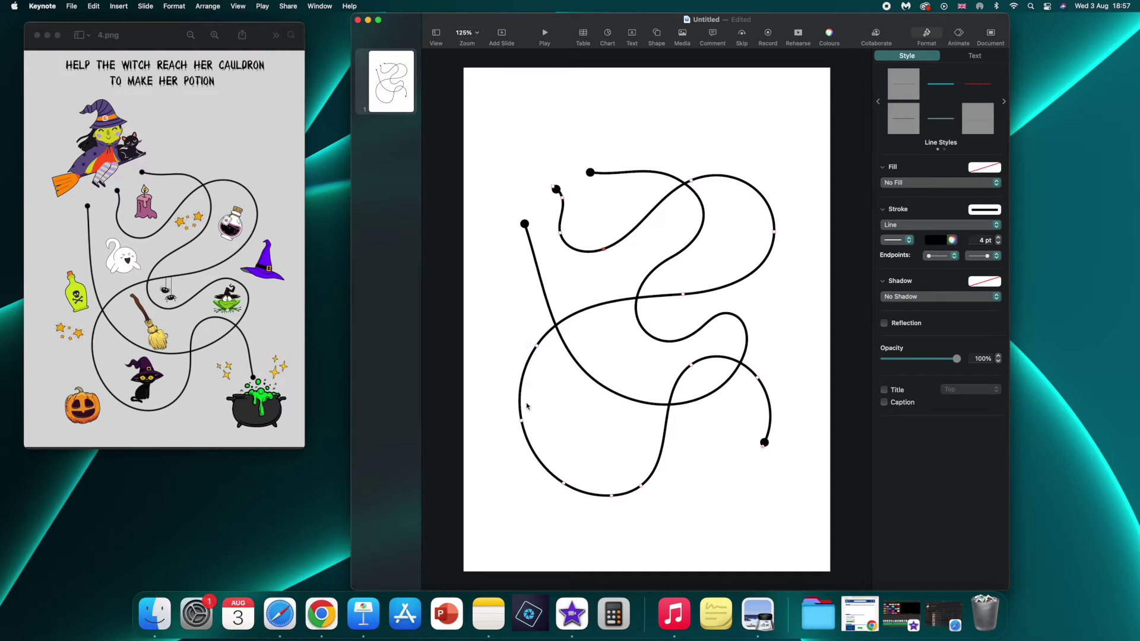
{"action": "left_click_drag", "start_coordinate": [525, 417], "coordinate": [533, 416]}
{"action": "left_click_drag", "start_coordinate": [560, 479], "coordinate": [640, 480]}
Widen the first path's small loop outward and soften the second path's bend just below its starting dot
{"action": "mouse_move", "coordinate": [754, 368]}
{"action": "left_mouse_down"}
{"action": "mouse_move", "coordinate": [733, 326]}
{"action": "mouse_move", "coordinate": [753, 321]}
{"action": "mouse_move", "coordinate": [755, 355]}
{"action": "left_mouse_up"}
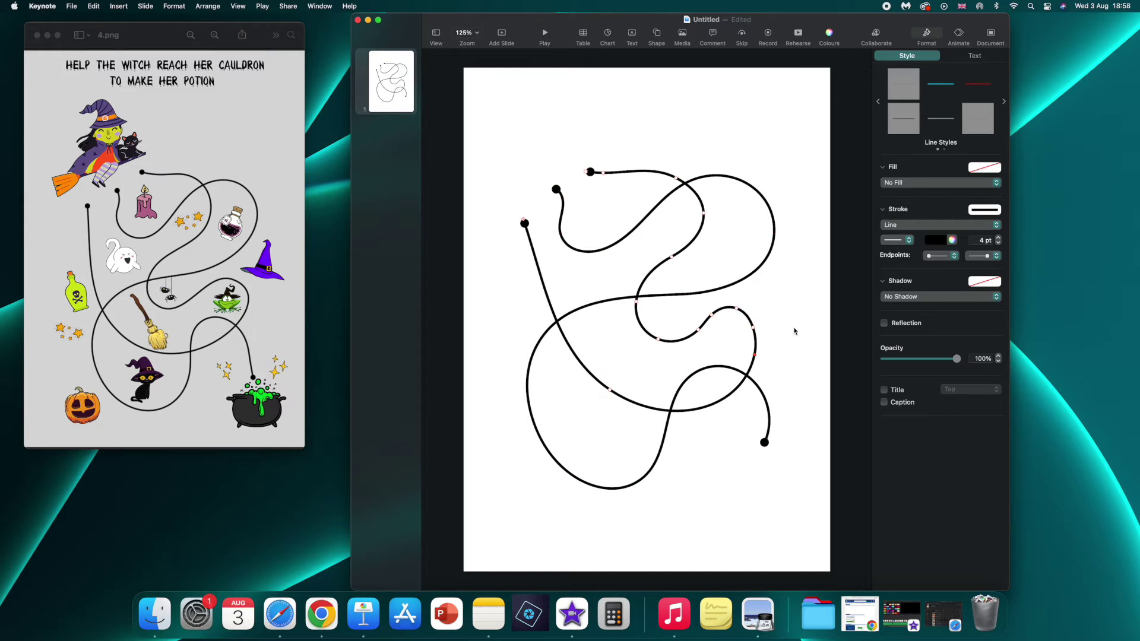
{"action": "left_click", "coordinate": [480, 283]}
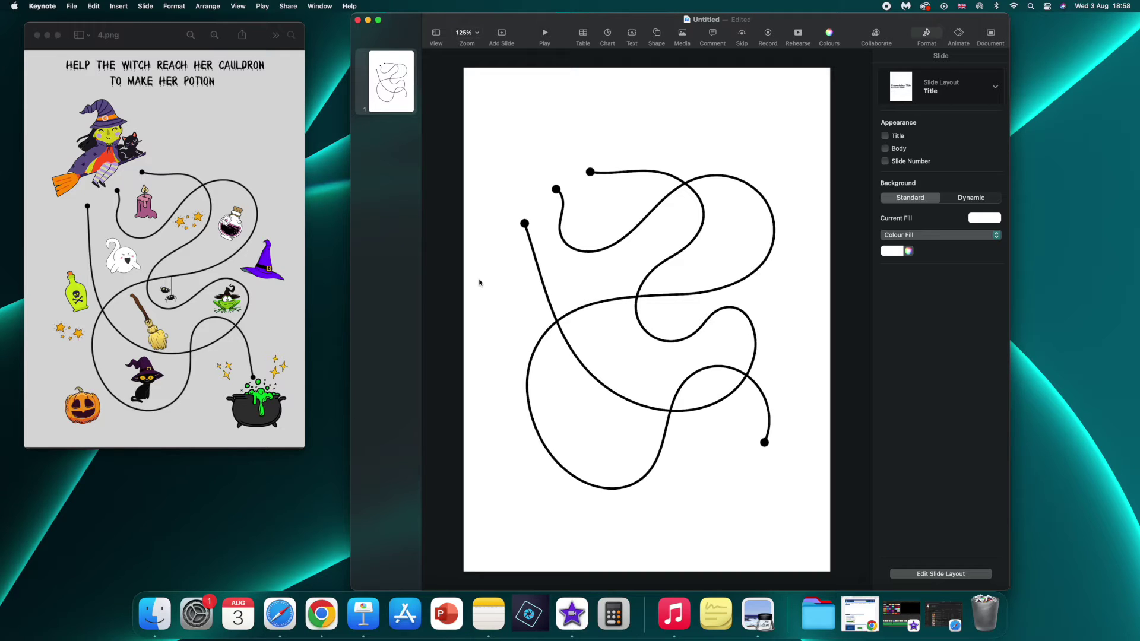
{"action": "double_click", "coordinate": [563, 240]}
{"action": "left_click_drag", "start_coordinate": [567, 234], "coordinate": [570, 233]}
{"action": "left_click", "coordinate": [530, 188]}
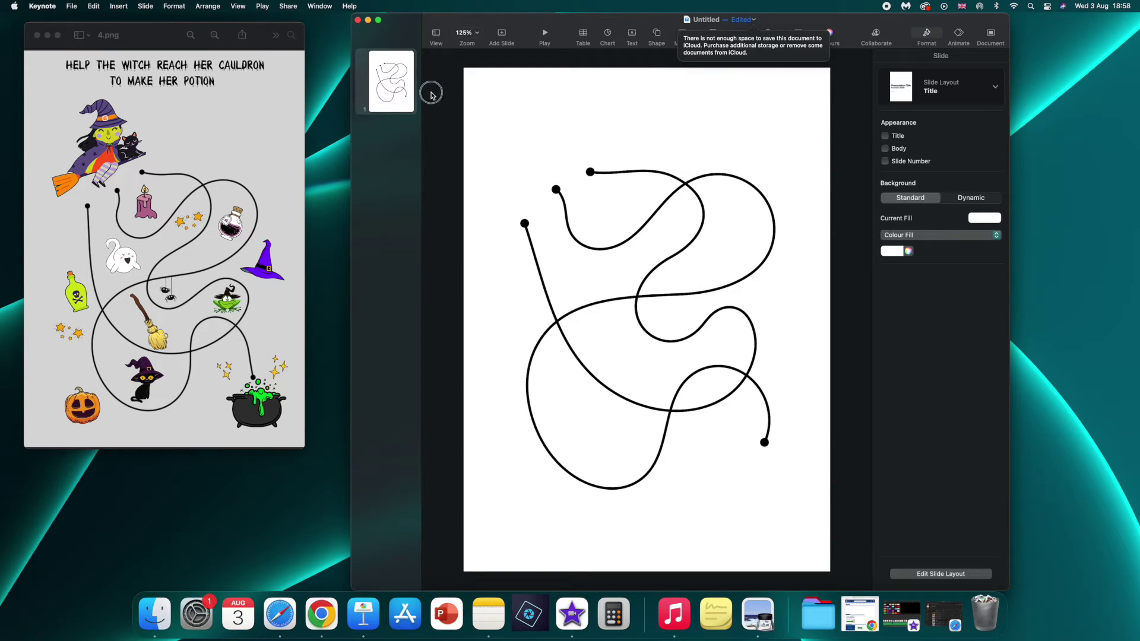
Try a pale mint-green colour fill for the slide background
{"action": "left_click", "coordinate": [509, 91]}
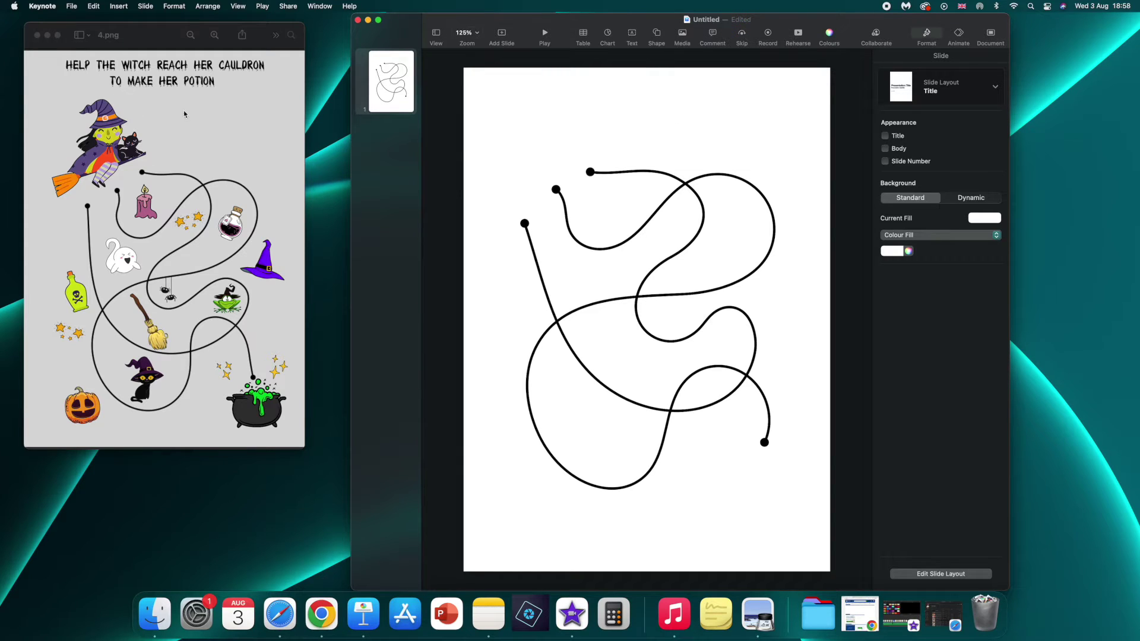
{"action": "left_click", "coordinate": [518, 115]}
{"action": "left_click", "coordinate": [907, 252]}
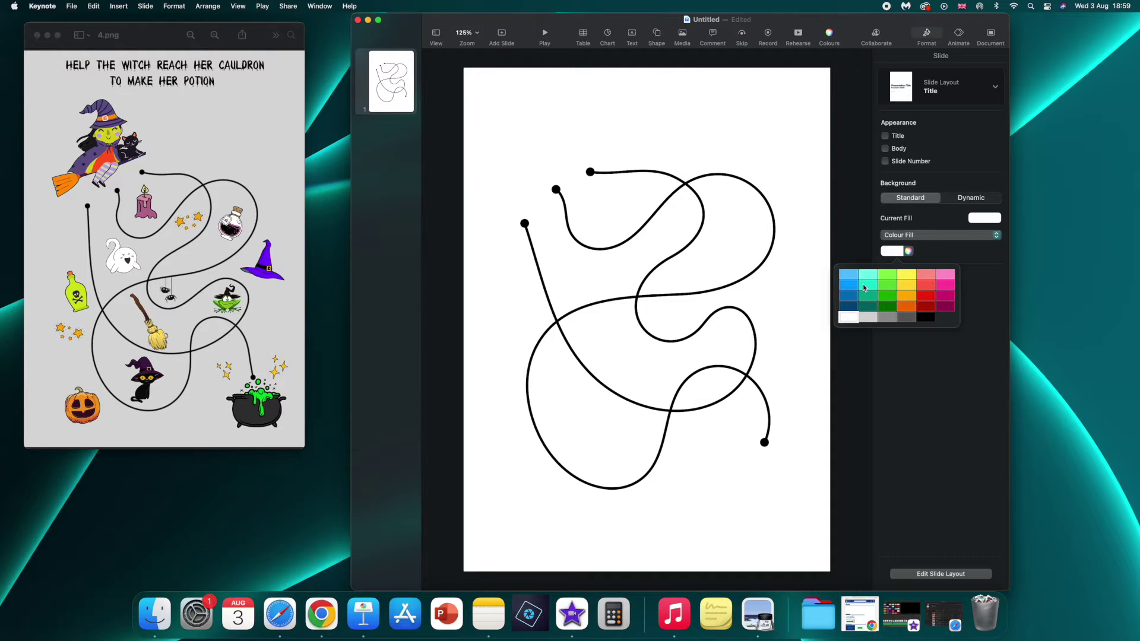
{"action": "left_click", "coordinate": [909, 252]}
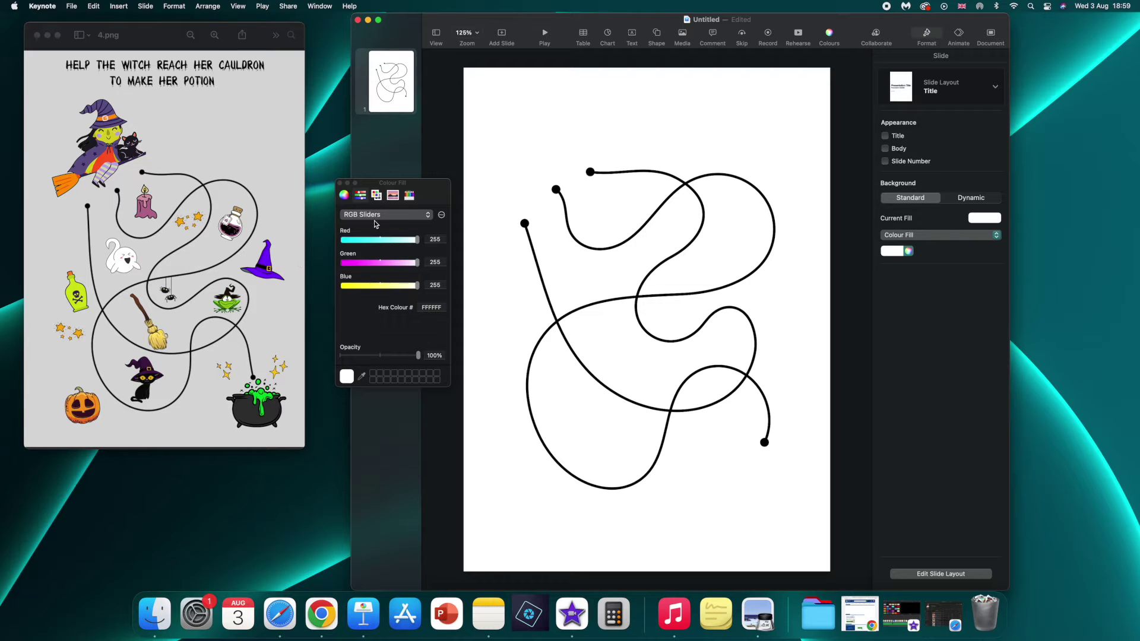
{"action": "left_click", "coordinate": [344, 196]}
{"action": "left_click_drag", "start_coordinate": [410, 262], "coordinate": [386, 262]}
{"action": "left_click", "coordinate": [340, 184]}
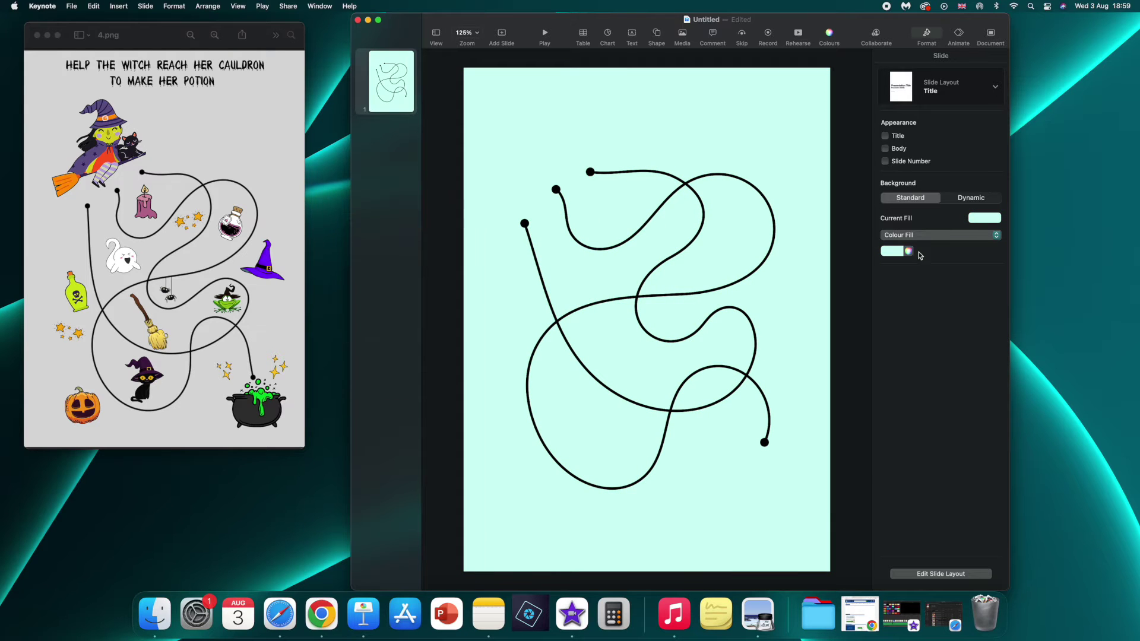
Fill the slide background with light grey
{"action": "left_click", "coordinate": [900, 253]}
{"action": "left_click", "coordinate": [871, 320]}
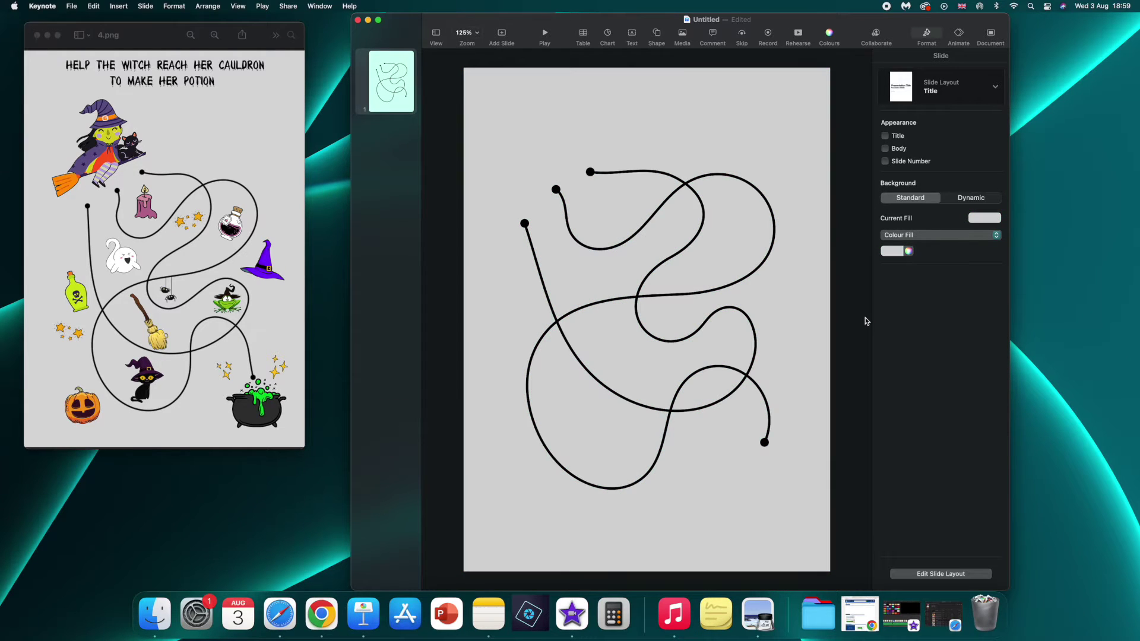
Group the two maze paths and move the group down the slide to X 1.26 in, Y 3.14 in
{"action": "left_click_drag", "start_coordinate": [491, 166], "coordinate": [775, 439]}
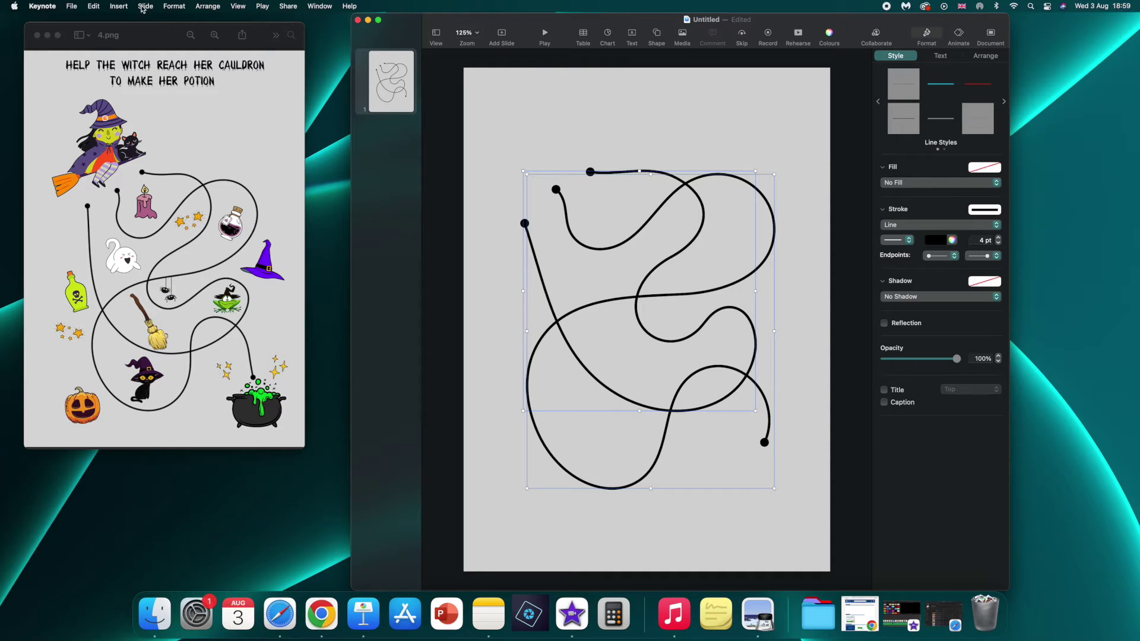
{"action": "left_click", "coordinate": [208, 6]}
{"action": "left_click", "coordinate": [223, 155]}
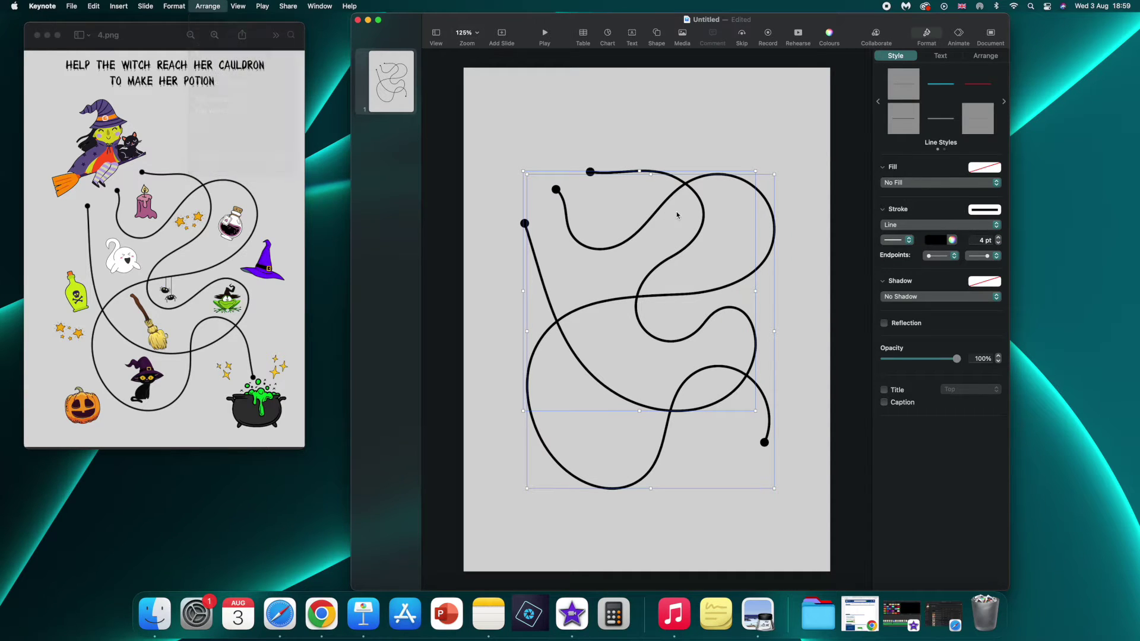
{"action": "left_click_drag", "start_coordinate": [670, 200], "coordinate": [667, 241]}
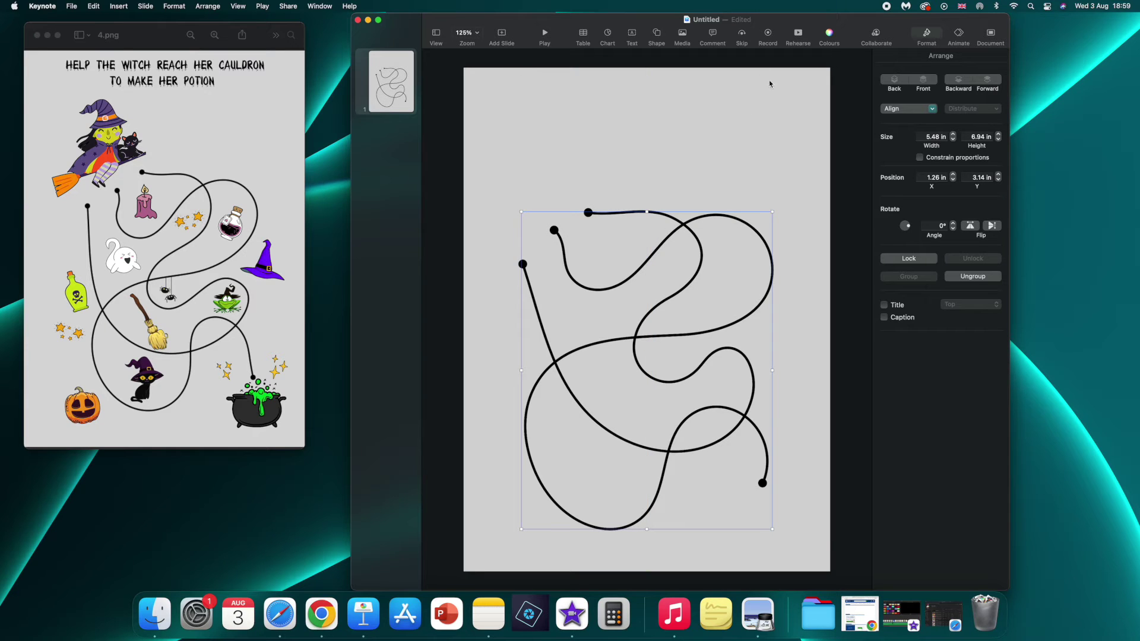
{"action": "left_click", "coordinate": [857, 81]}
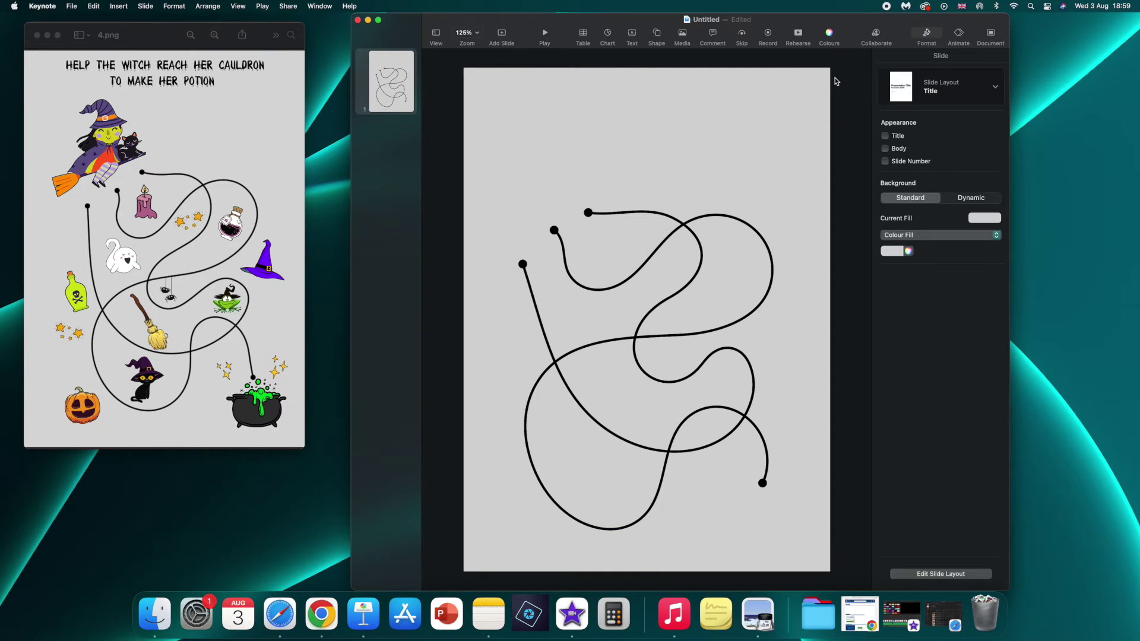
Add a text box above the maze with the two-line heading "HELP THE WITCH TO REACH HER CAULDRON" and "TO MAKE HER POTION"
{"action": "left_click", "coordinate": [632, 36]}
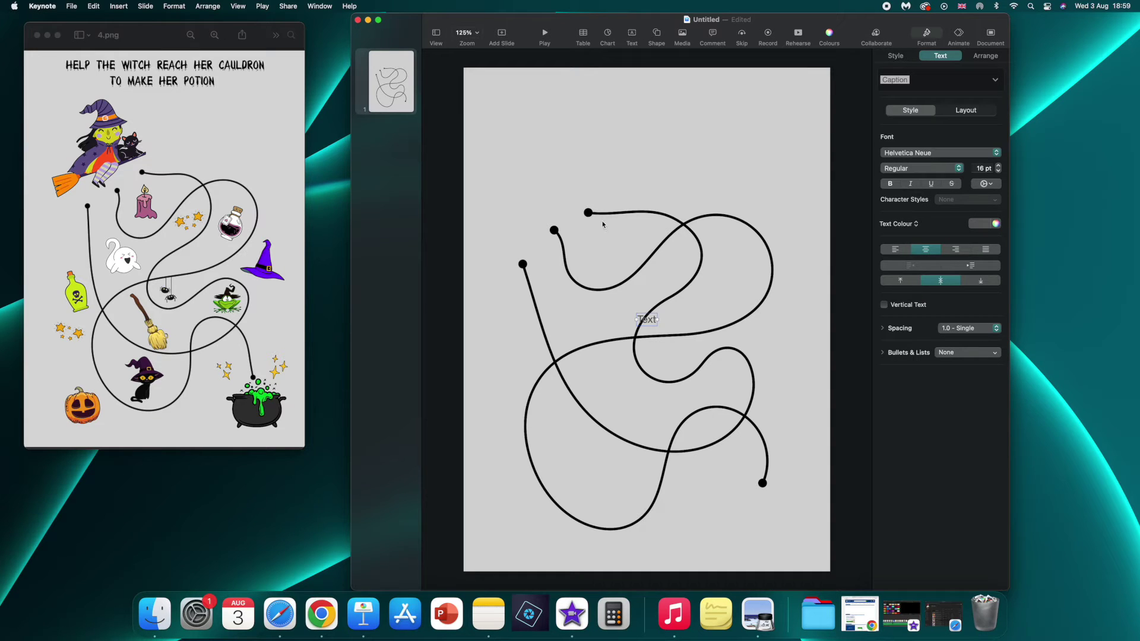
{"action": "left_click_drag", "start_coordinate": [650, 324], "coordinate": [515, 104]}
{"action": "type", "text": "HELP"}
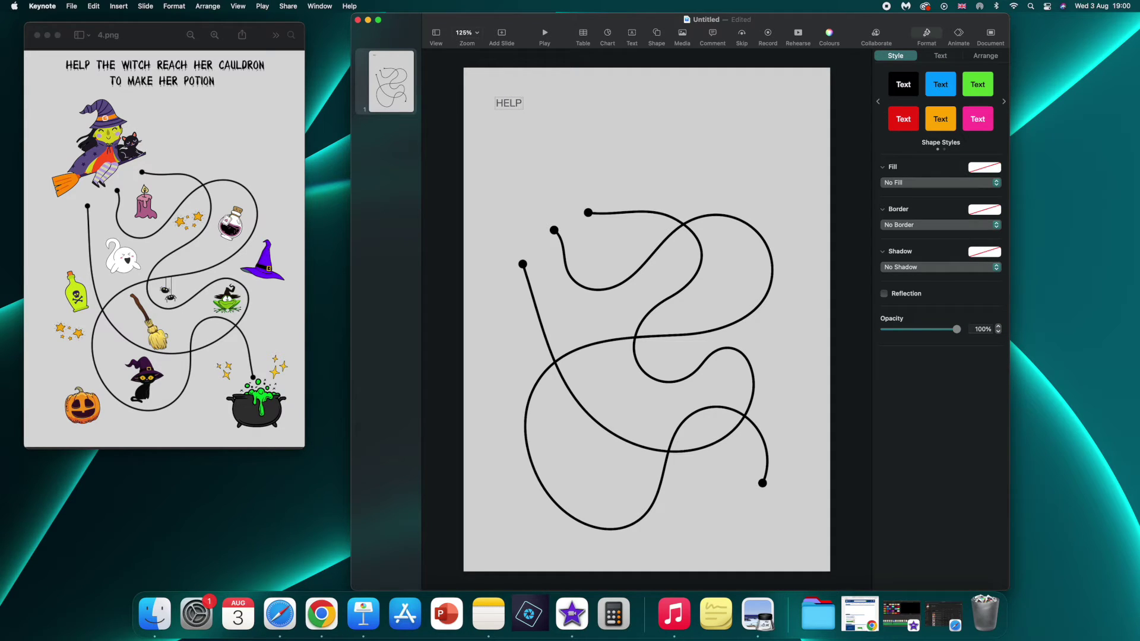
{"action": "type", "text": " THE WITCH TO REACH HER"}
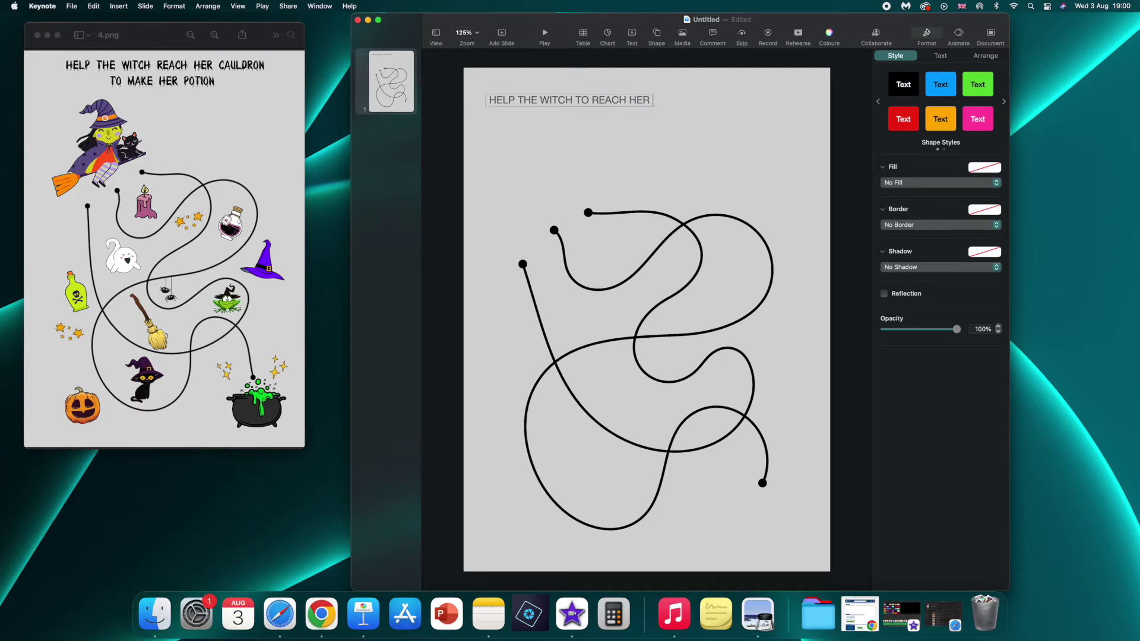
{"action": "type", "text": " CAULDRON"}
{"action": "key", "text": "Return"}
{"action": "type", "text": "TO MAKE HER POTION"}
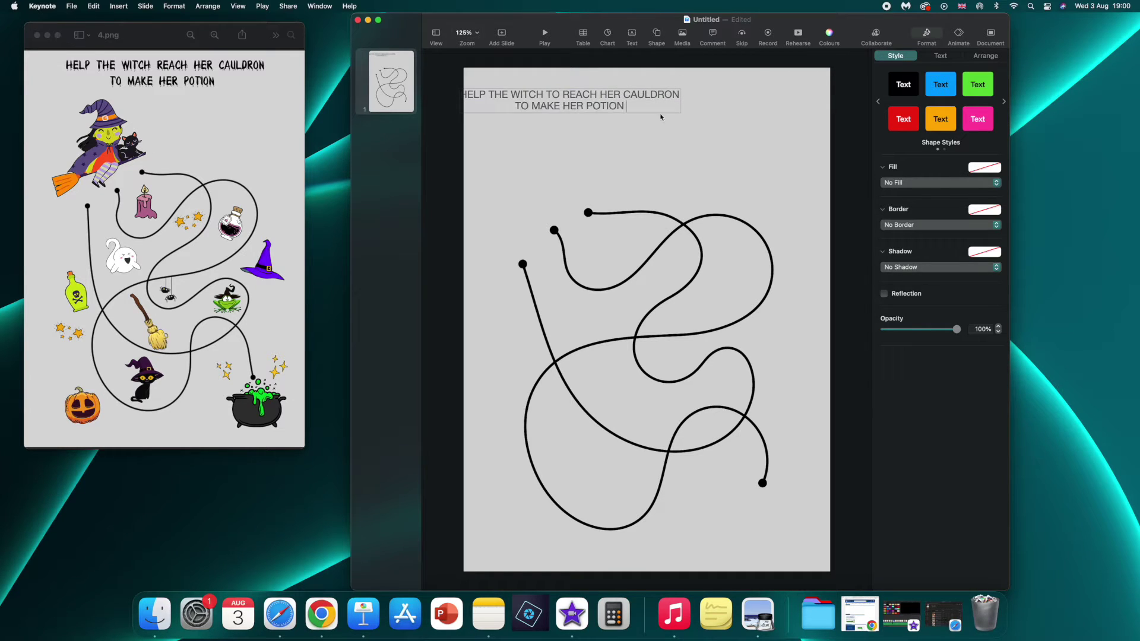
Remove the word "TO" before "REACH" in the heading and centre the text box horizontally above the maze
{"action": "key", "text": "BackSpace"}
{"action": "key", "text": "BackSpace"}
{"action": "key", "text": "BackSpace"}
{"action": "left_click", "coordinate": [747, 112]}
{"action": "left_click_drag", "start_coordinate": [587, 102], "coordinate": [662, 105]}
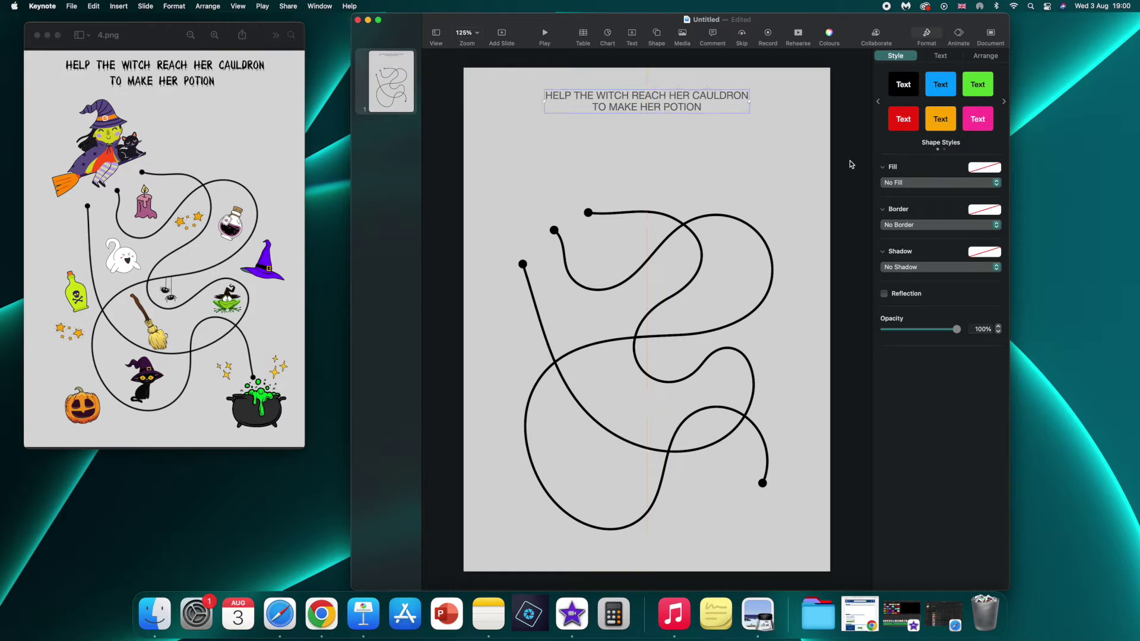
{"action": "left_click", "coordinate": [918, 183]}
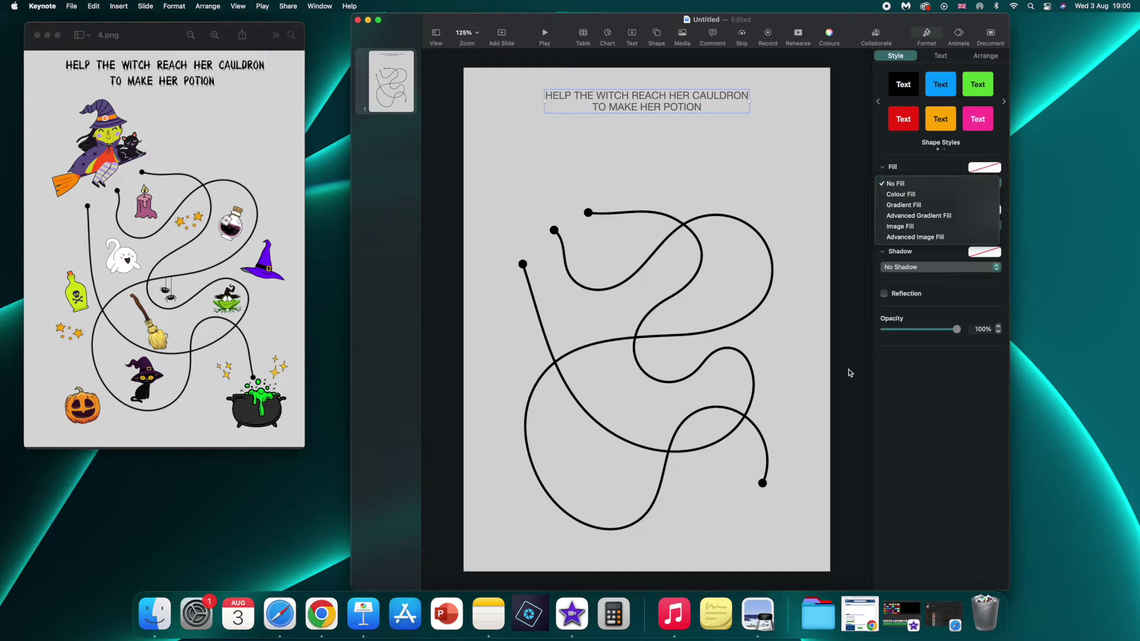
Switch to Safari, open dafont.com and accept all data-use choices in its consent notice
{"action": "left_click", "coordinate": [956, 606]}
{"action": "left_click", "coordinate": [282, 167]}
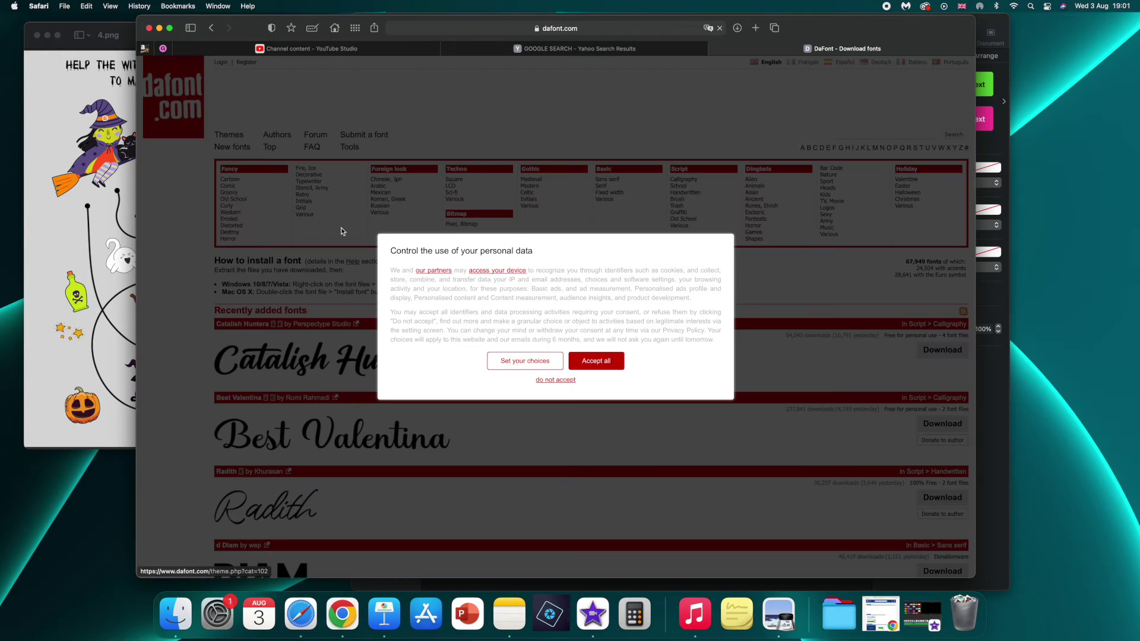
{"action": "left_click", "coordinate": [617, 367]}
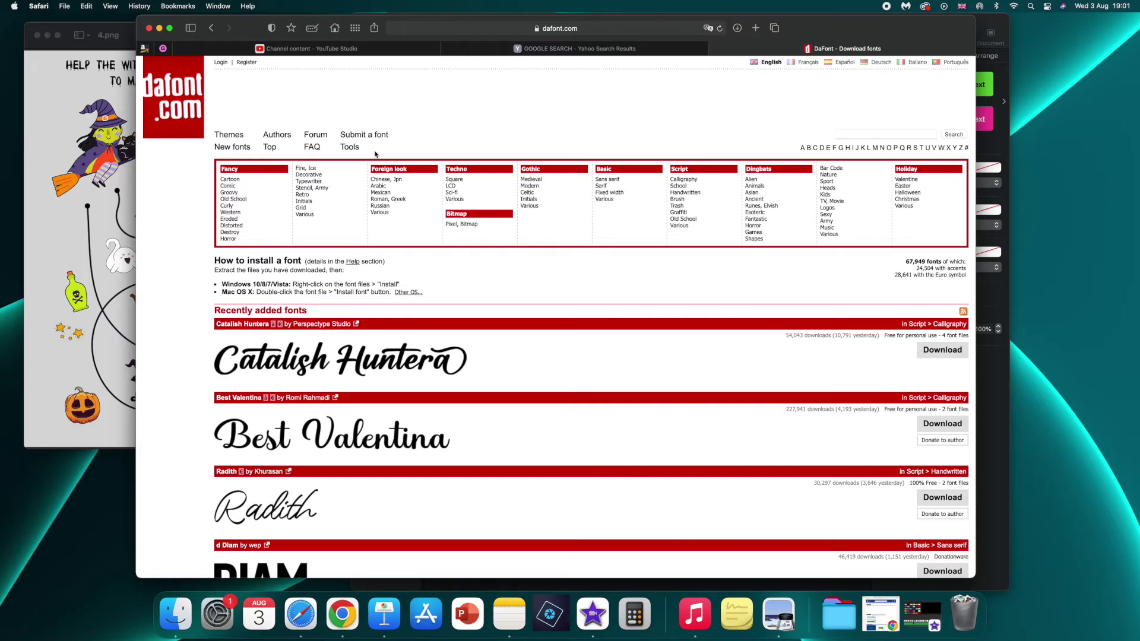
Look through the Cartoon and Western font categories for a suitable heading font
{"action": "left_click", "coordinate": [235, 180]}
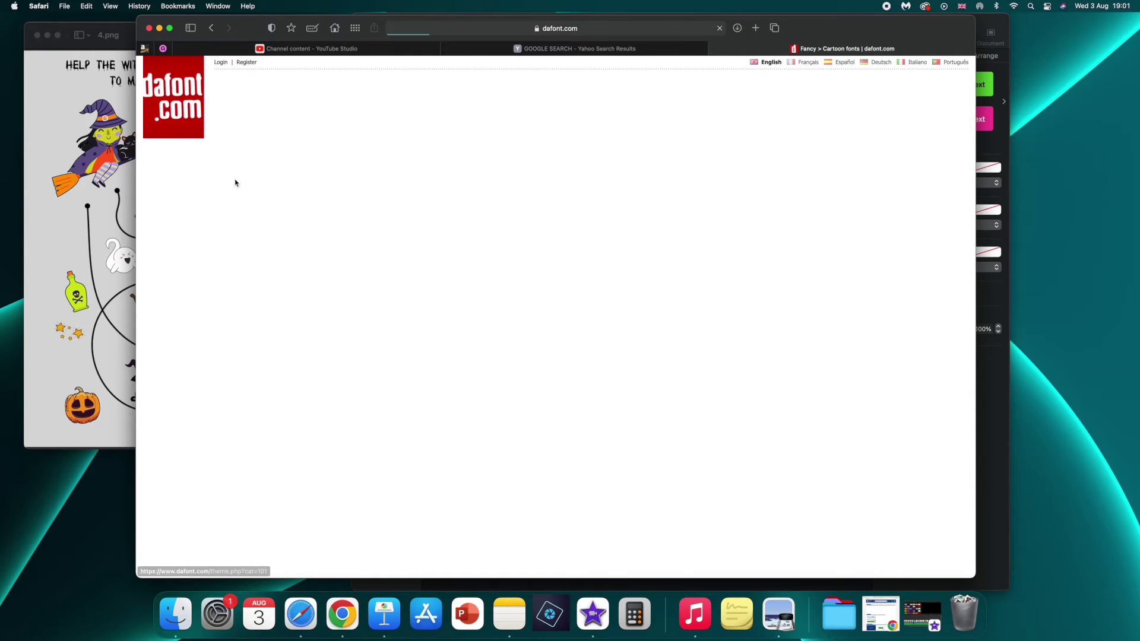
{"action": "scroll", "coordinate": [303, 366], "scroll_direction": "down", "scroll_amount": 5}
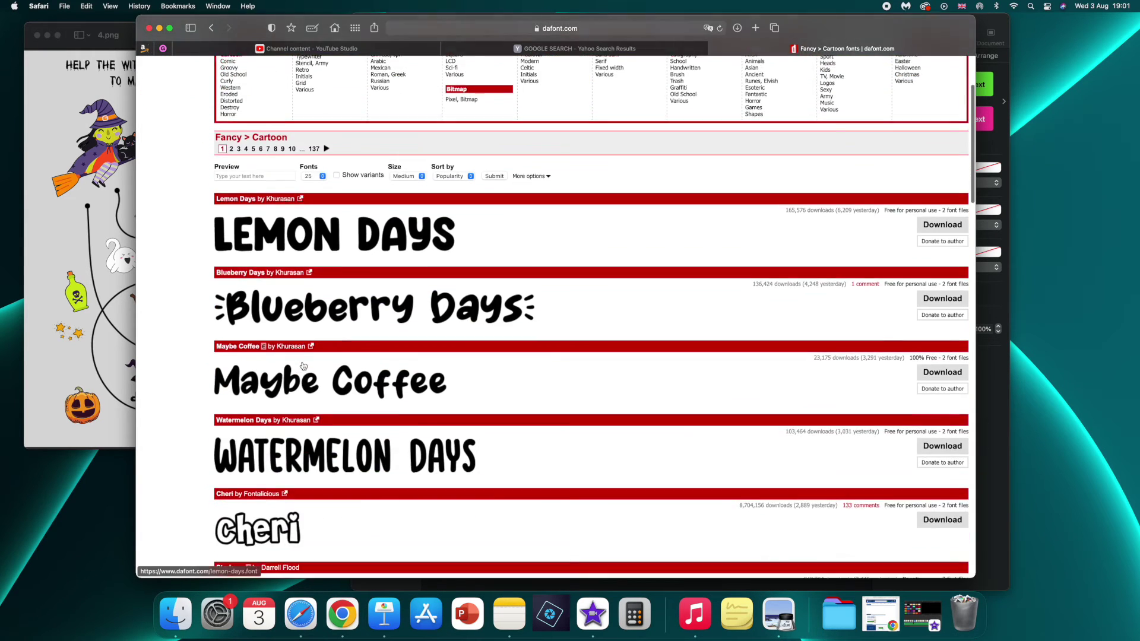
{"action": "scroll", "coordinate": [296, 270], "scroll_direction": "down", "scroll_amount": 11}
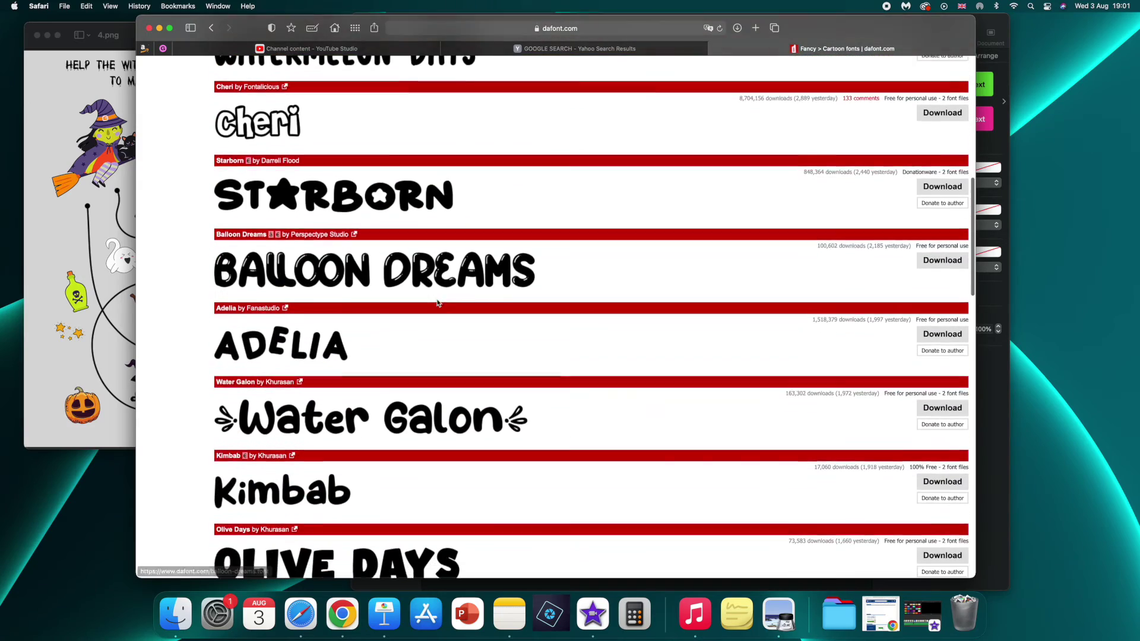
{"action": "scroll", "coordinate": [291, 247], "scroll_direction": "down", "scroll_amount": 8}
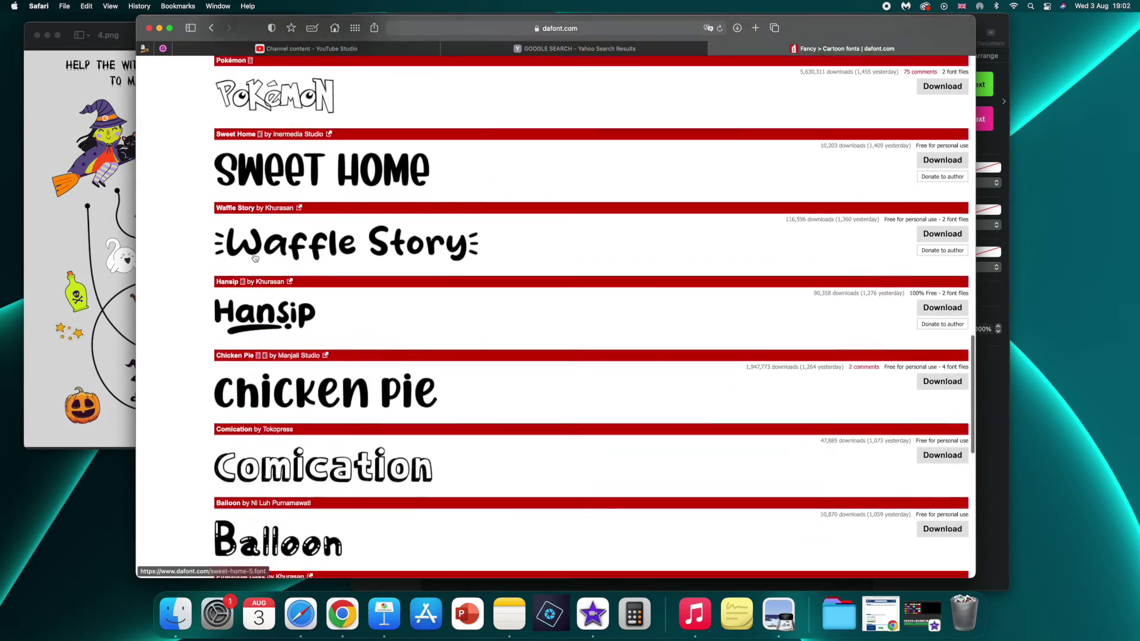
{"action": "scroll", "coordinate": [262, 256], "scroll_direction": "up", "scroll_amount": 8}
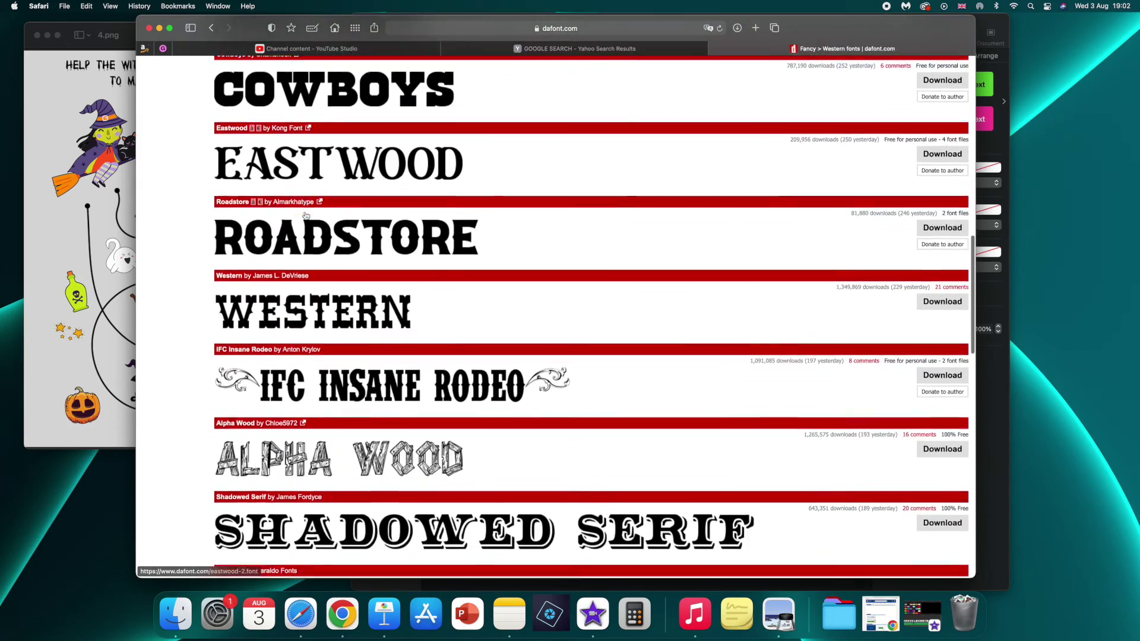
{"action": "scroll", "coordinate": [255, 217], "scroll_direction": "down", "scroll_amount": 4}
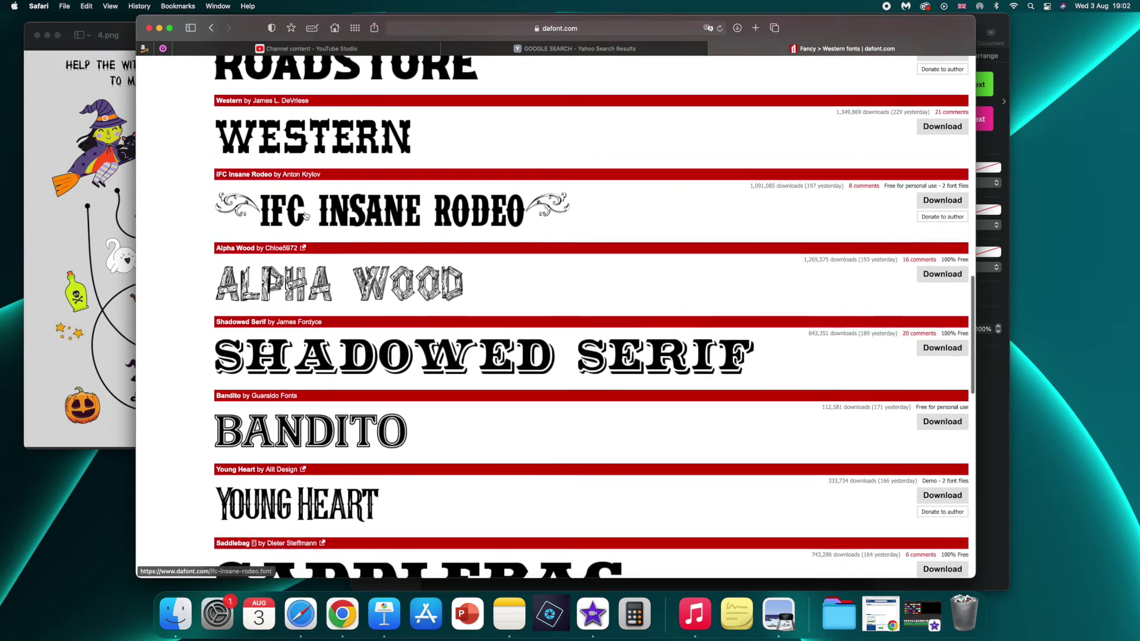
{"action": "scroll", "coordinate": [285, 215], "scroll_direction": "up", "scroll_amount": 18}
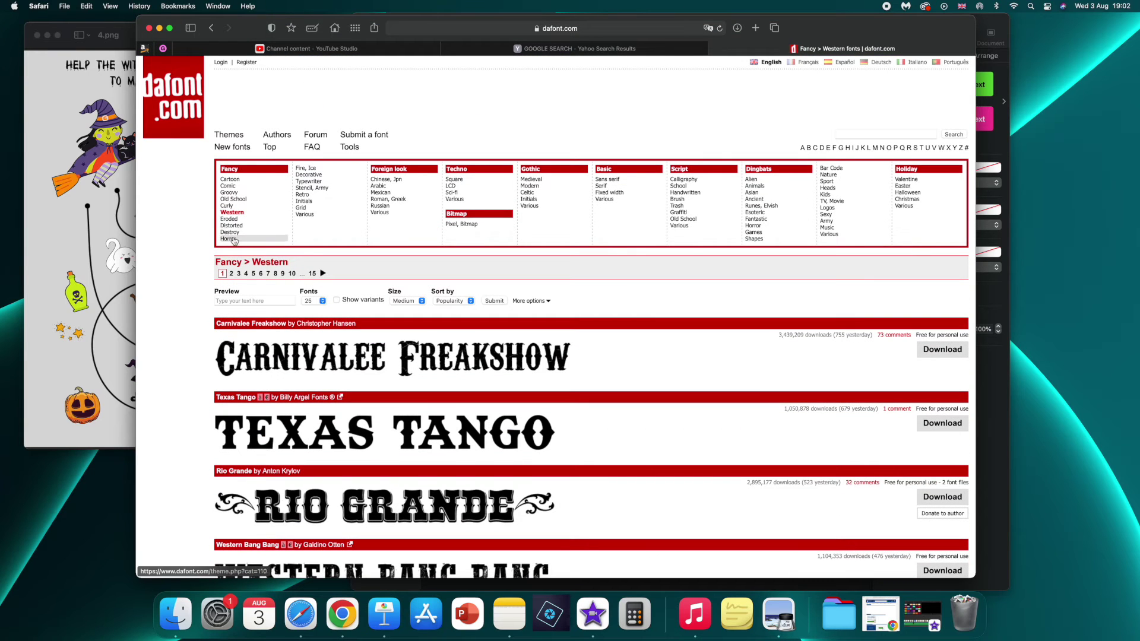
Examine the fonts in the Curly category for a suitable heading style
{"action": "left_click", "coordinate": [229, 207]}
{"action": "scroll", "coordinate": [323, 237], "scroll_direction": "down", "scroll_amount": 6}
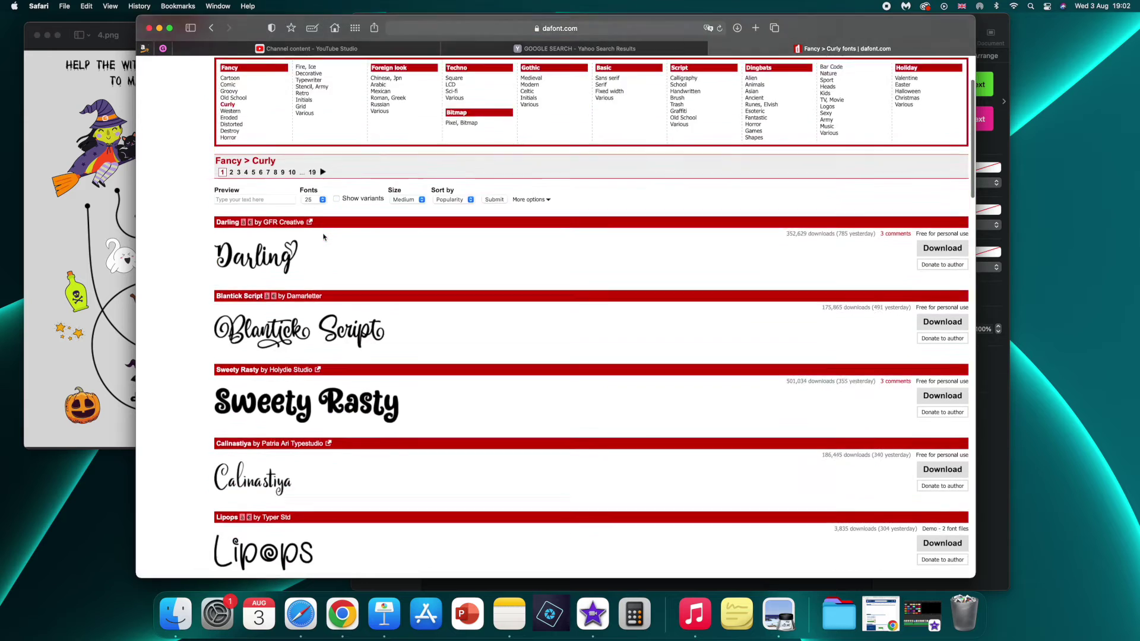
{"action": "scroll", "coordinate": [323, 238], "scroll_direction": "down", "scroll_amount": 12}
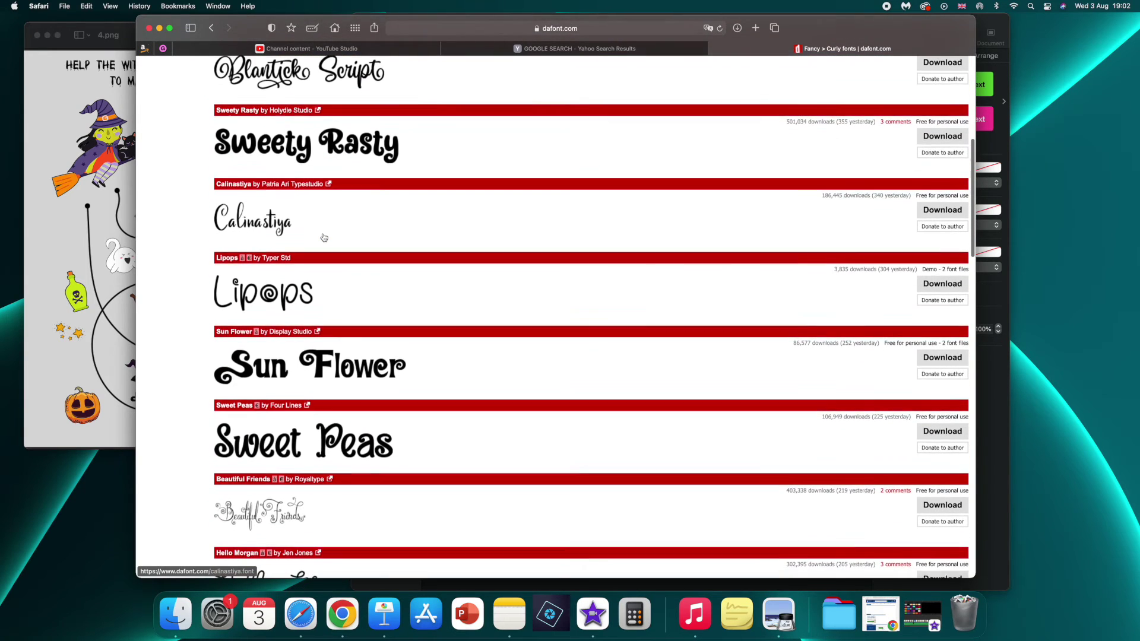
{"action": "scroll", "coordinate": [326, 236], "scroll_direction": "down", "scroll_amount": 3}
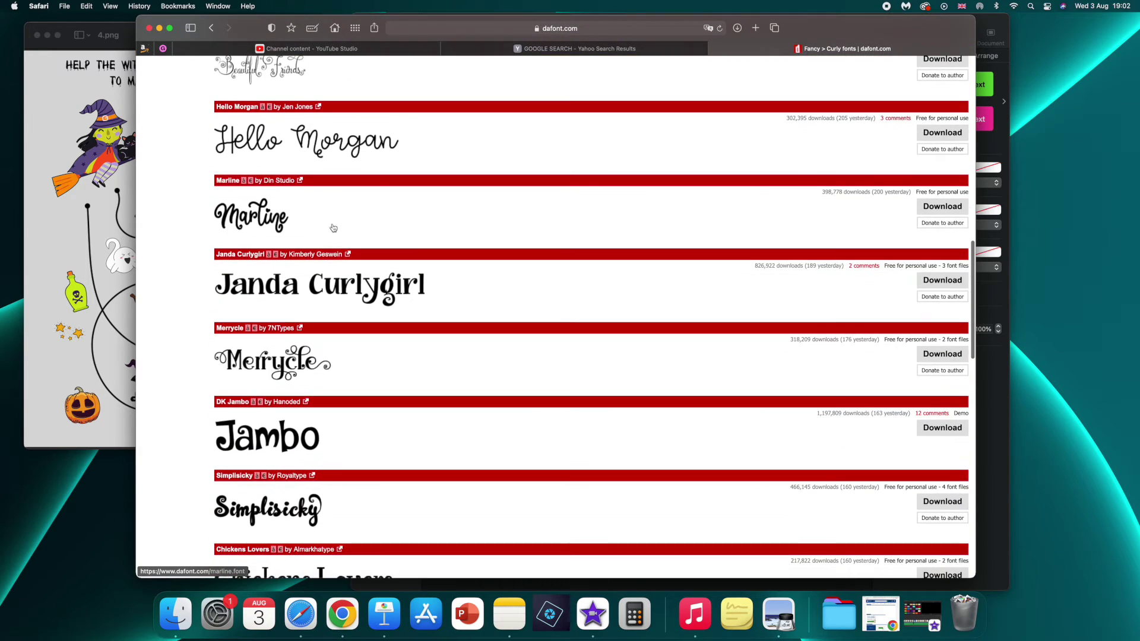
{"action": "scroll", "coordinate": [333, 228], "scroll_direction": "down", "scroll_amount": 17}
{"action": "scroll", "coordinate": [425, 254], "scroll_direction": "up", "scroll_amount": 3}
{"action": "scroll", "coordinate": [425, 254], "scroll_direction": "up", "scroll_amount": 20}
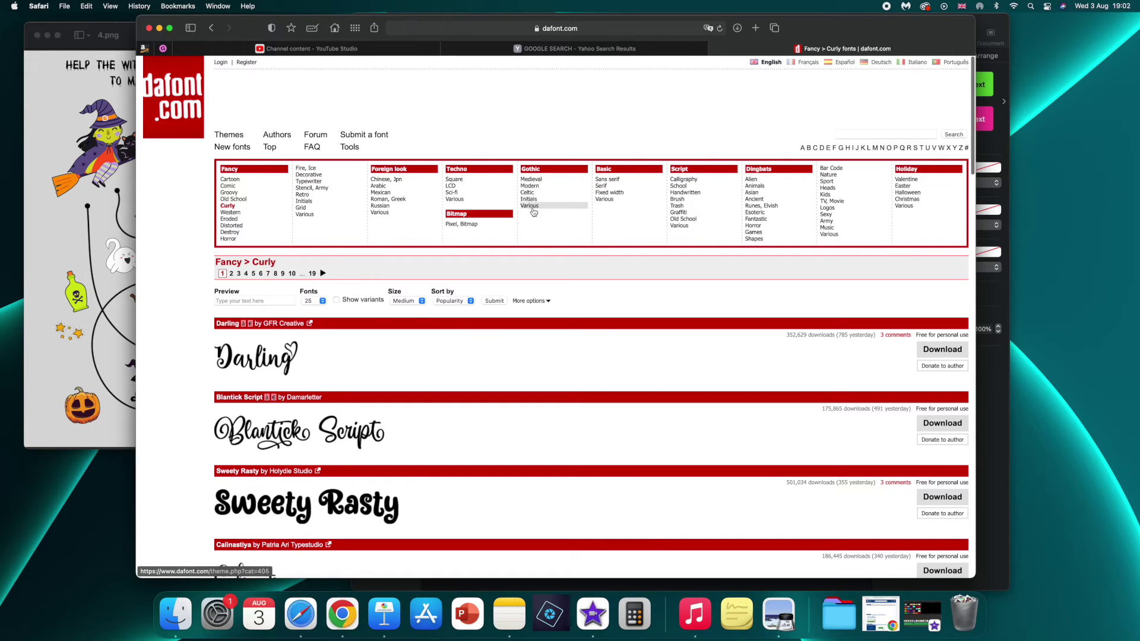
Examine the fonts in the Gothic Medieval category
{"action": "left_click", "coordinate": [531, 179]}
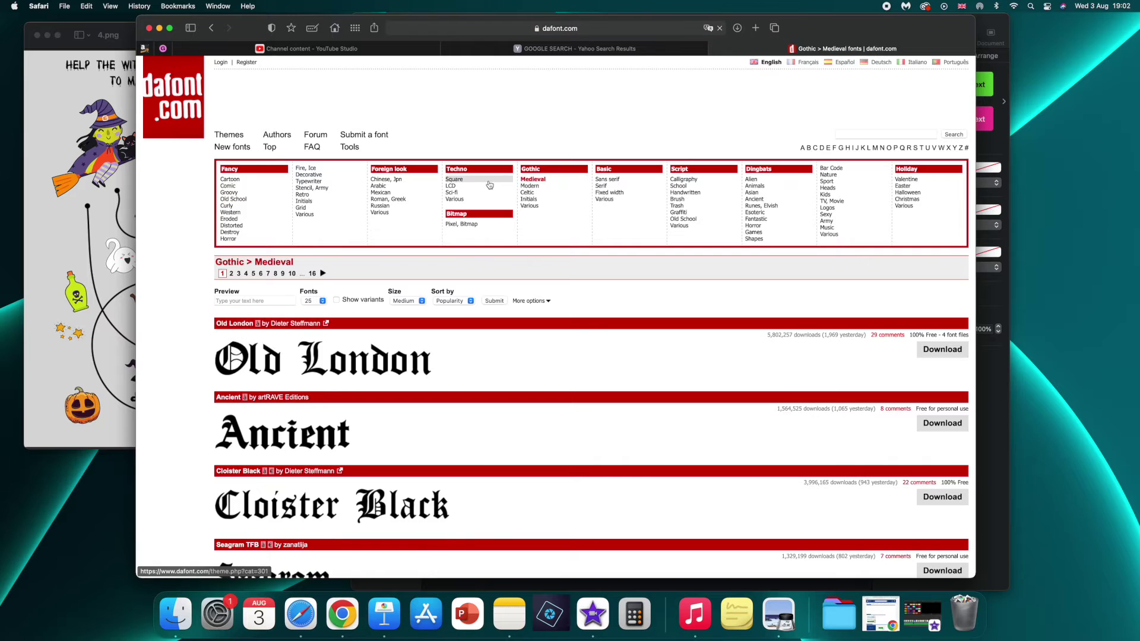
{"action": "scroll", "coordinate": [487, 191], "scroll_direction": "down", "scroll_amount": 10}
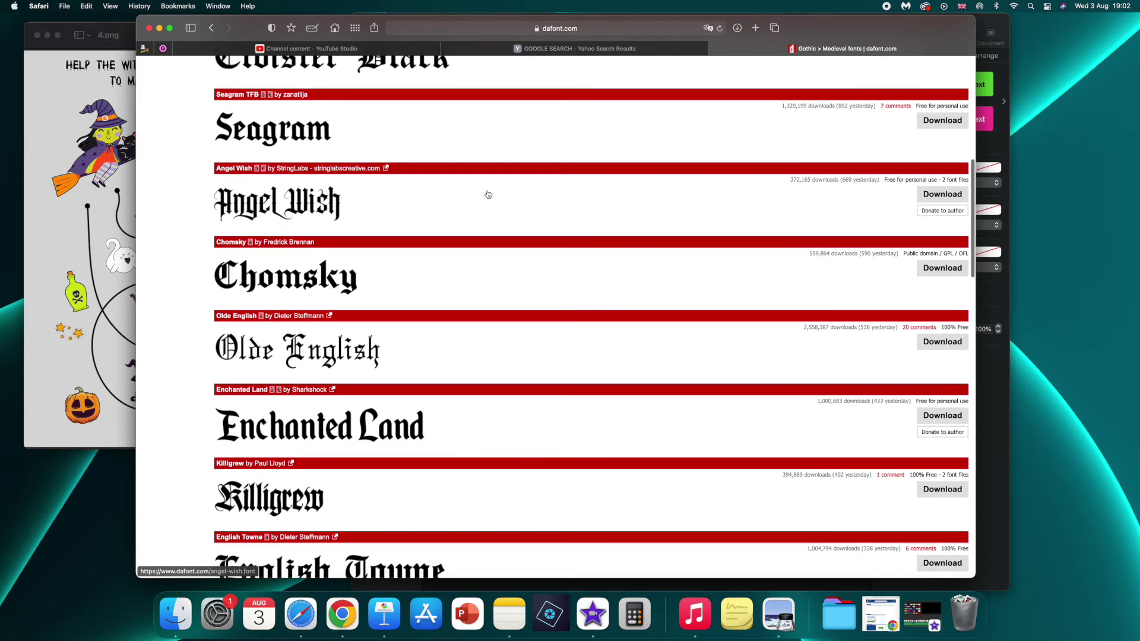
{"action": "scroll", "coordinate": [488, 195], "scroll_direction": "down", "scroll_amount": 3}
{"action": "scroll", "coordinate": [488, 195], "scroll_direction": "down", "scroll_amount": 5}
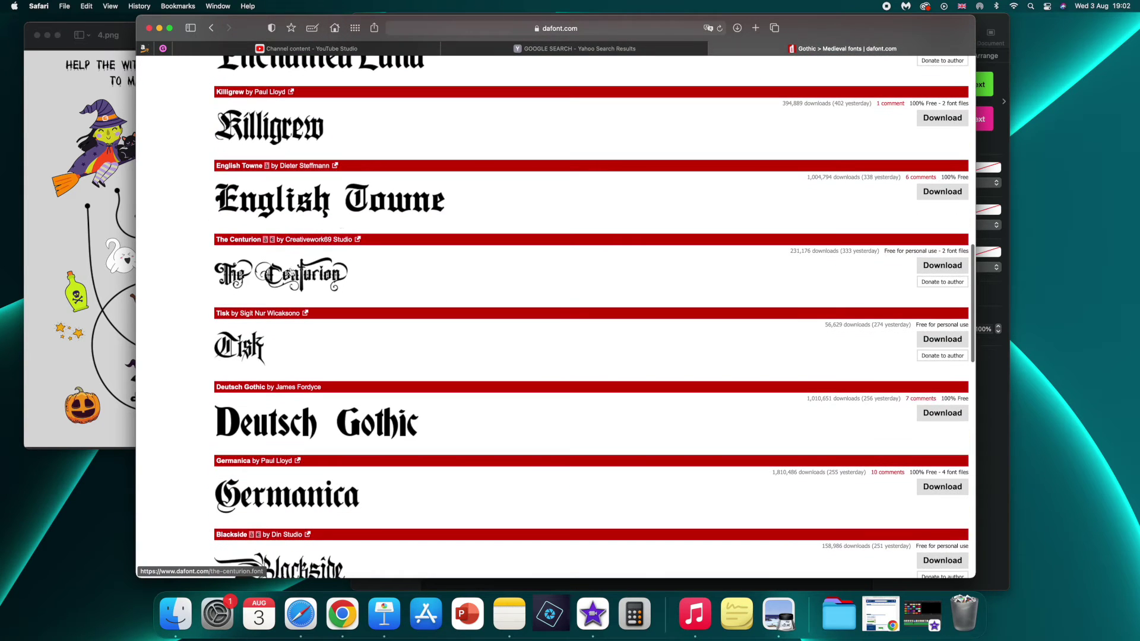
{"action": "scroll", "coordinate": [339, 253], "scroll_direction": "up", "scroll_amount": 20}
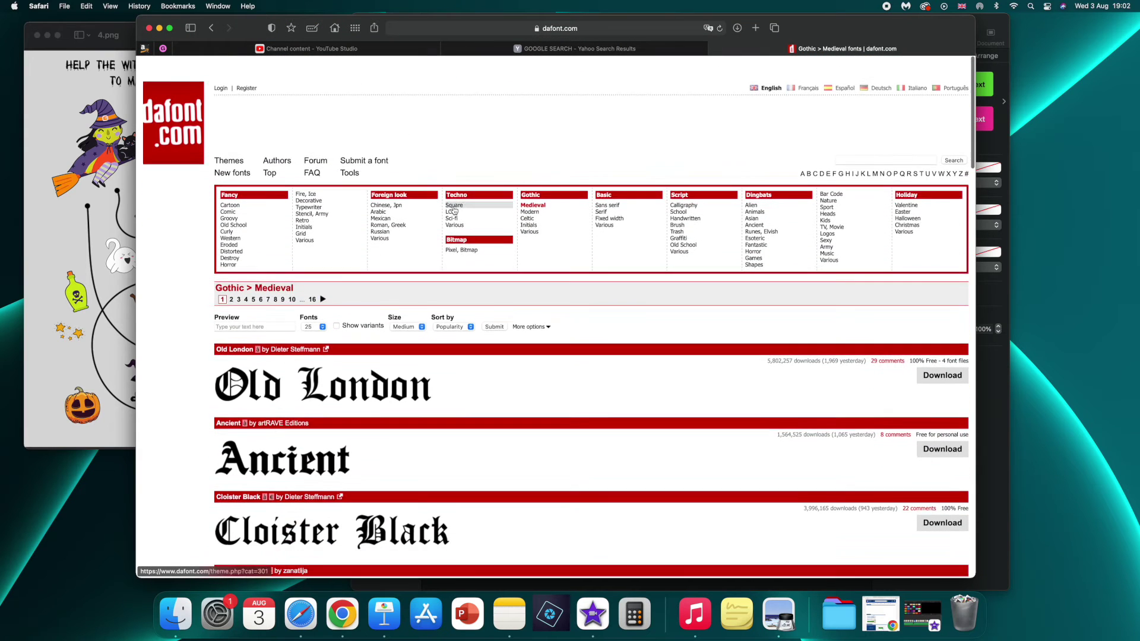
Search the font site for "spooky" and look through the matching fonts
{"action": "left_click", "coordinate": [858, 134]}
{"action": "type", "text": "spook"}
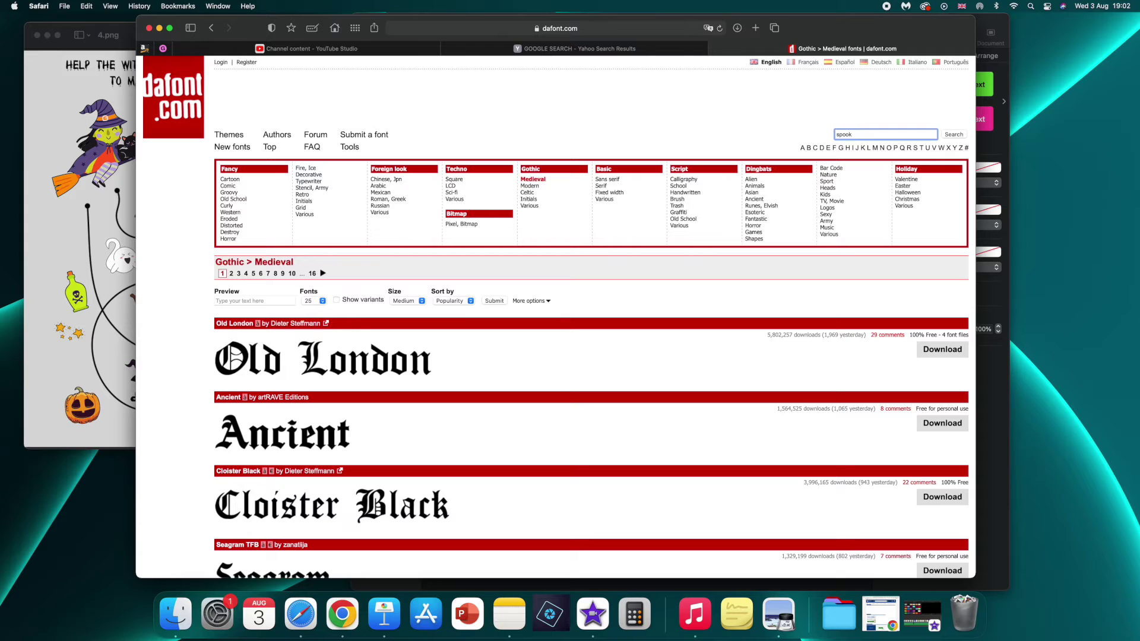
{"action": "type", "text": "y"}
{"action": "key", "text": "Return"}
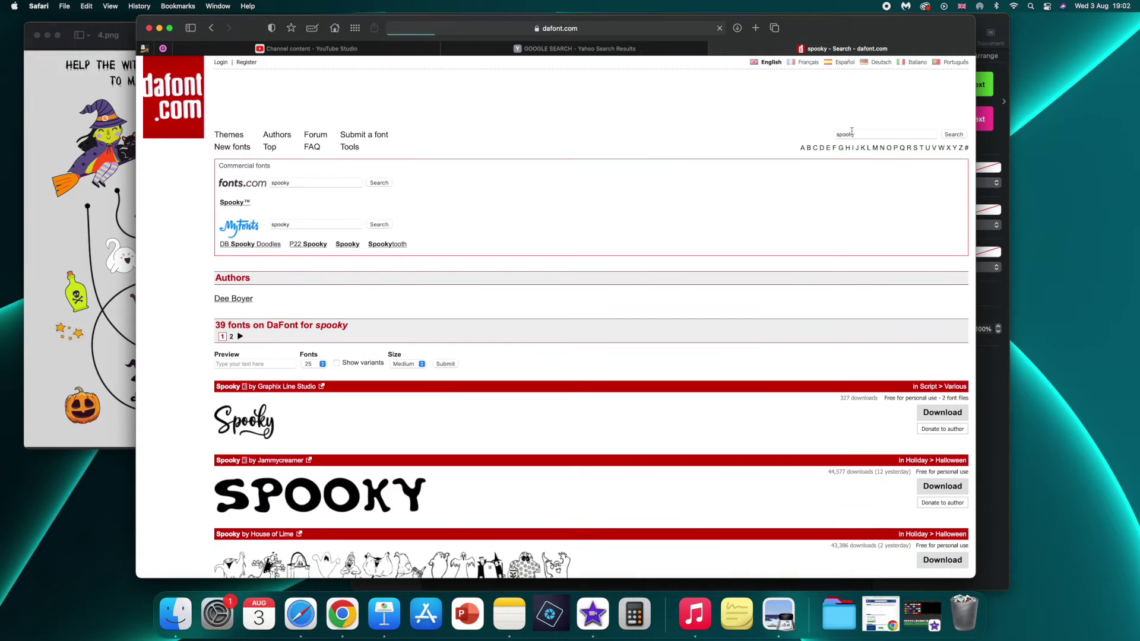
{"action": "scroll", "coordinate": [465, 190], "scroll_direction": "down", "scroll_amount": 8}
{"action": "scroll", "coordinate": [465, 192], "scroll_direction": "down", "scroll_amount": 15}
{"action": "scroll", "coordinate": [453, 196], "scroll_direction": "down", "scroll_amount": 5}
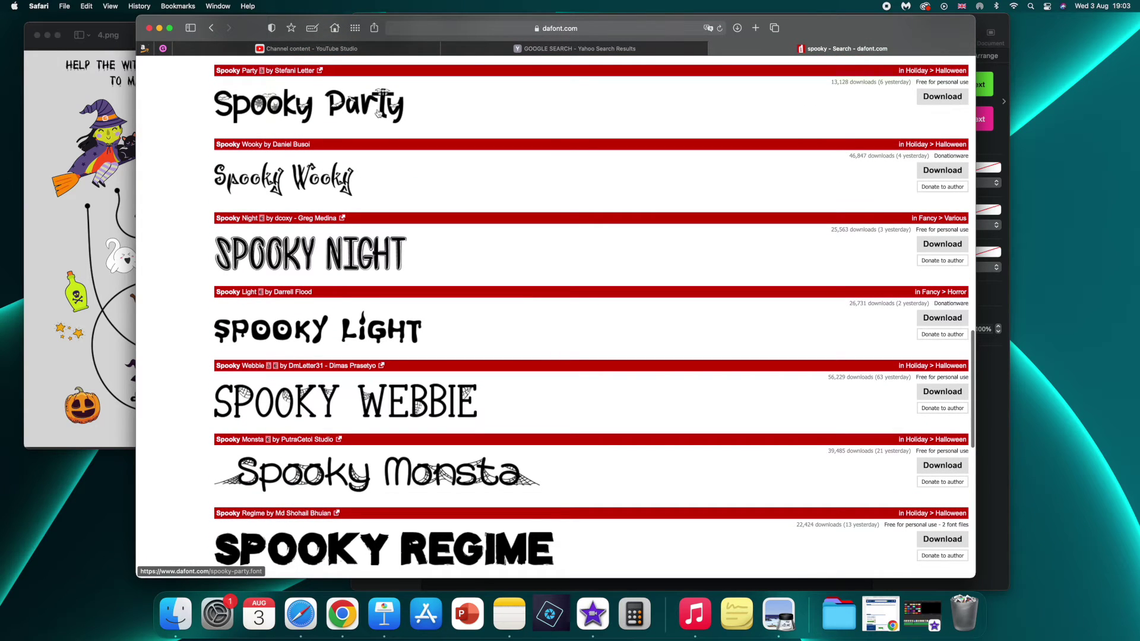
Look through the remaining "spooky" fonts, including the second page of matches
{"action": "scroll", "coordinate": [386, 134], "scroll_direction": "down", "scroll_amount": 4}
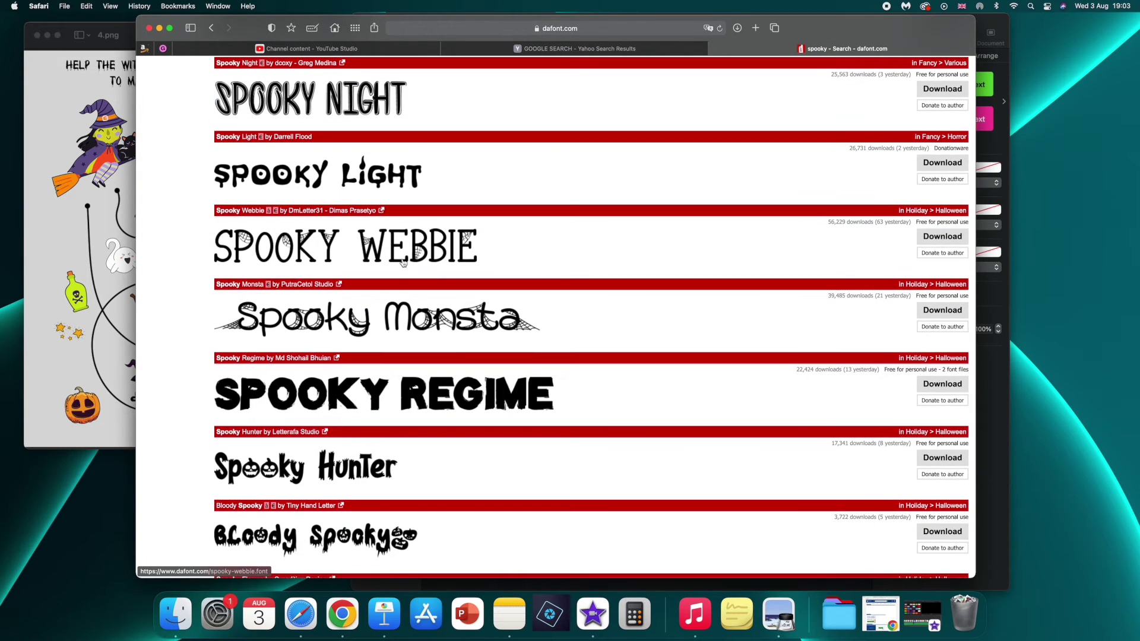
{"action": "scroll", "coordinate": [403, 263], "scroll_direction": "down", "scroll_amount": 7}
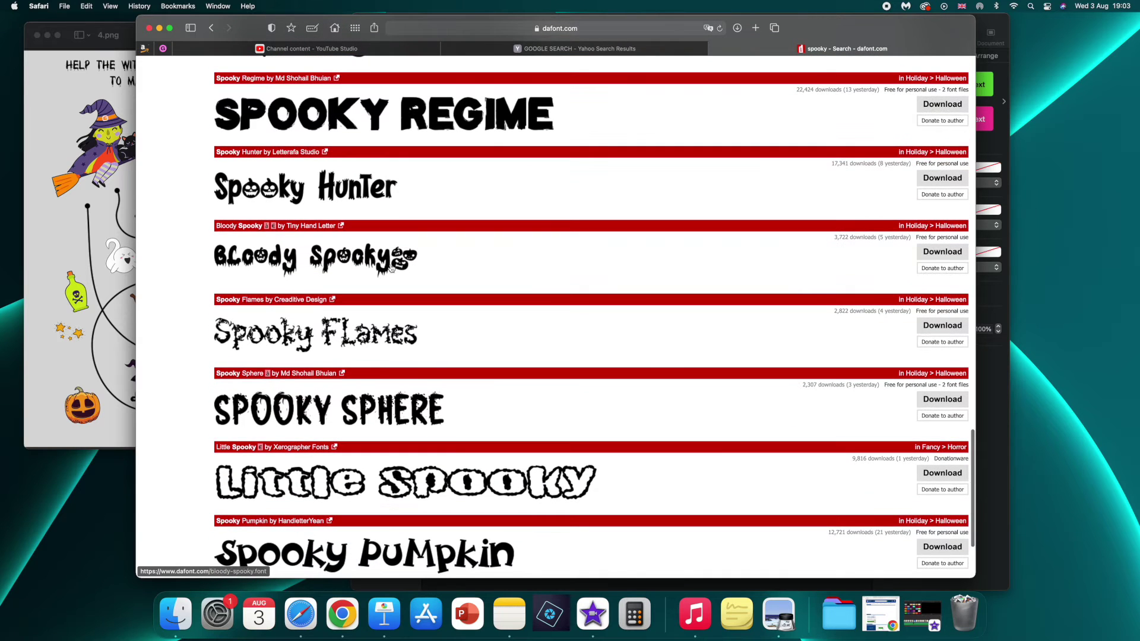
{"action": "scroll", "coordinate": [326, 338], "scroll_direction": "down", "scroll_amount": 1}
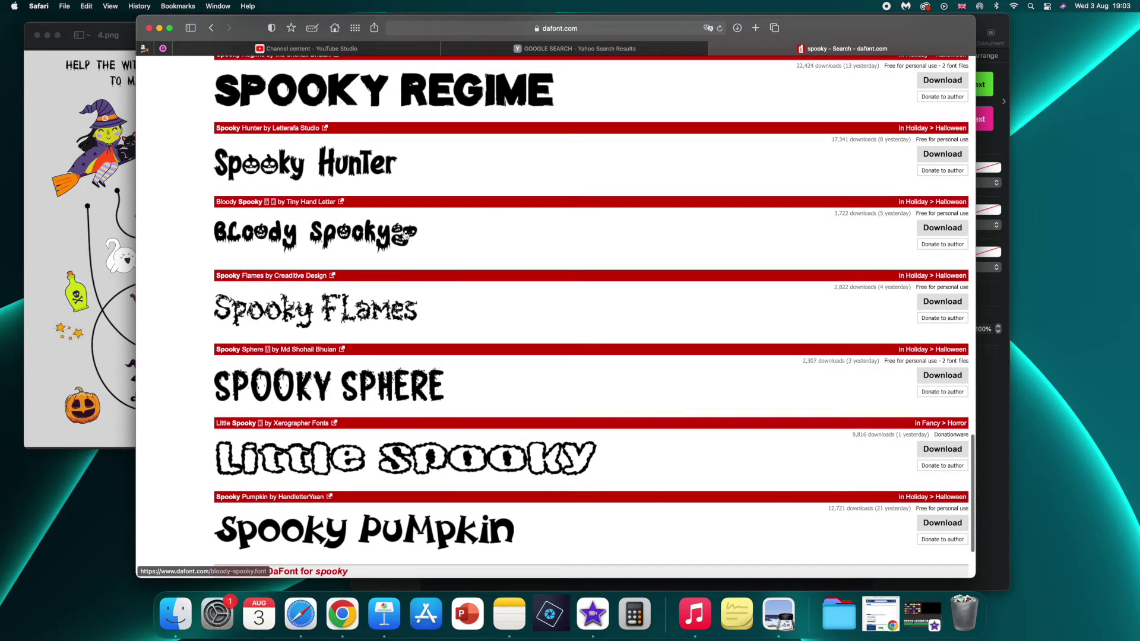
{"action": "scroll", "coordinate": [405, 236], "scroll_direction": "down", "scroll_amount": 3}
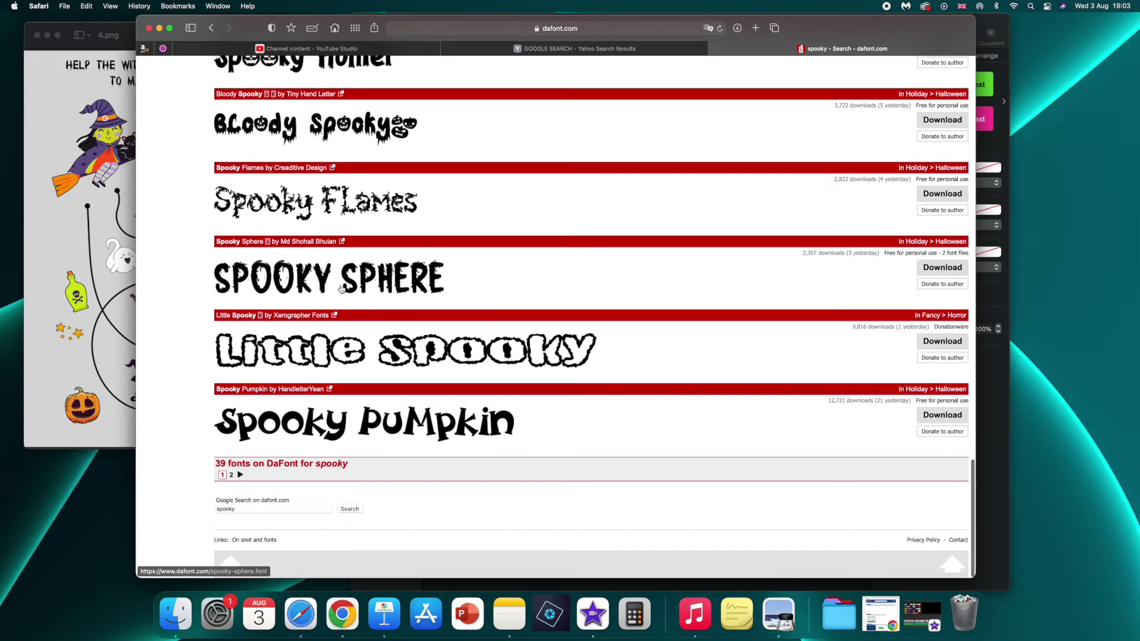
{"action": "left_click", "coordinate": [232, 475]}
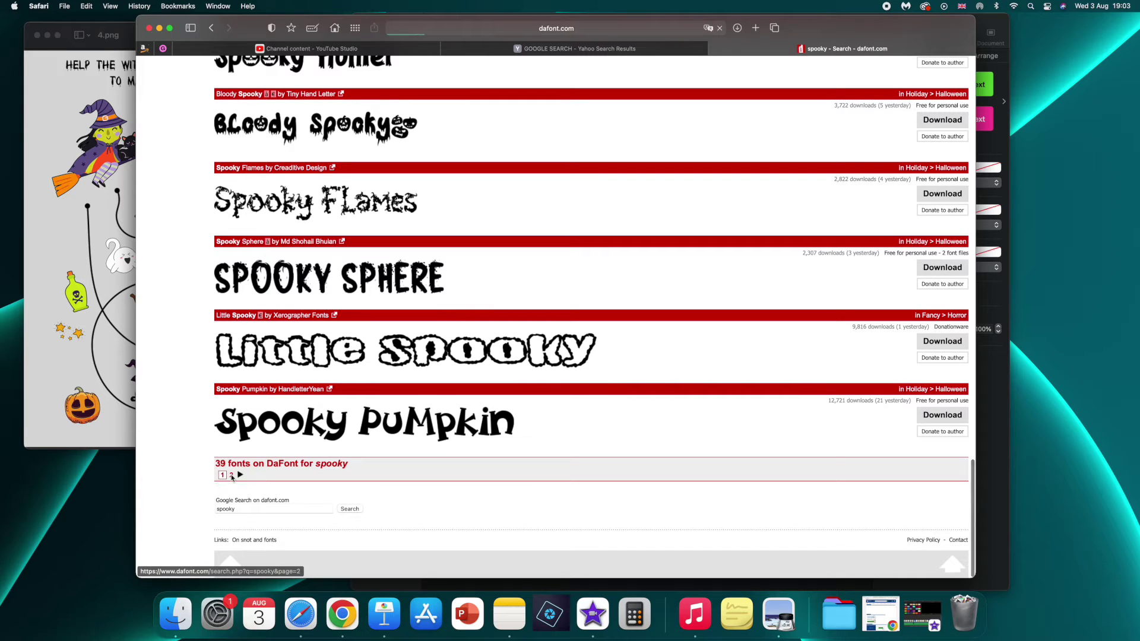
{"action": "scroll", "coordinate": [438, 466], "scroll_direction": "down", "scroll_amount": 8}
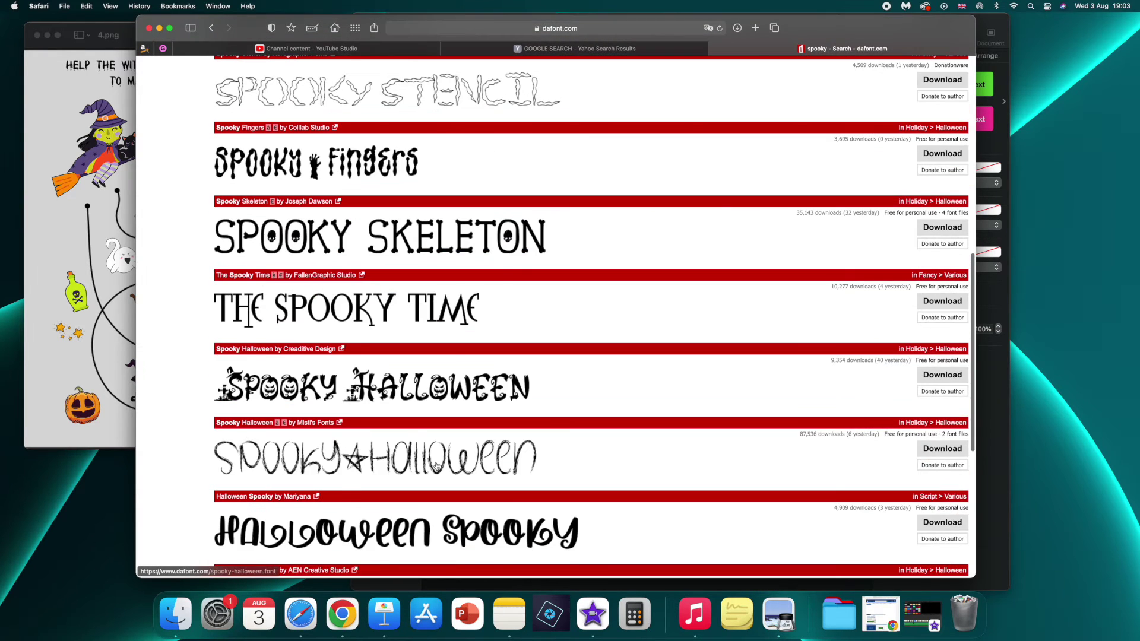
Search the font site for "halloween" and look through the matching fonts for a heading style
{"action": "scroll", "coordinate": [458, 466], "scroll_direction": "up", "scroll_amount": 10}
{"action": "double_click", "coordinate": [855, 134]}
{"action": "type", "text": "hallo"}
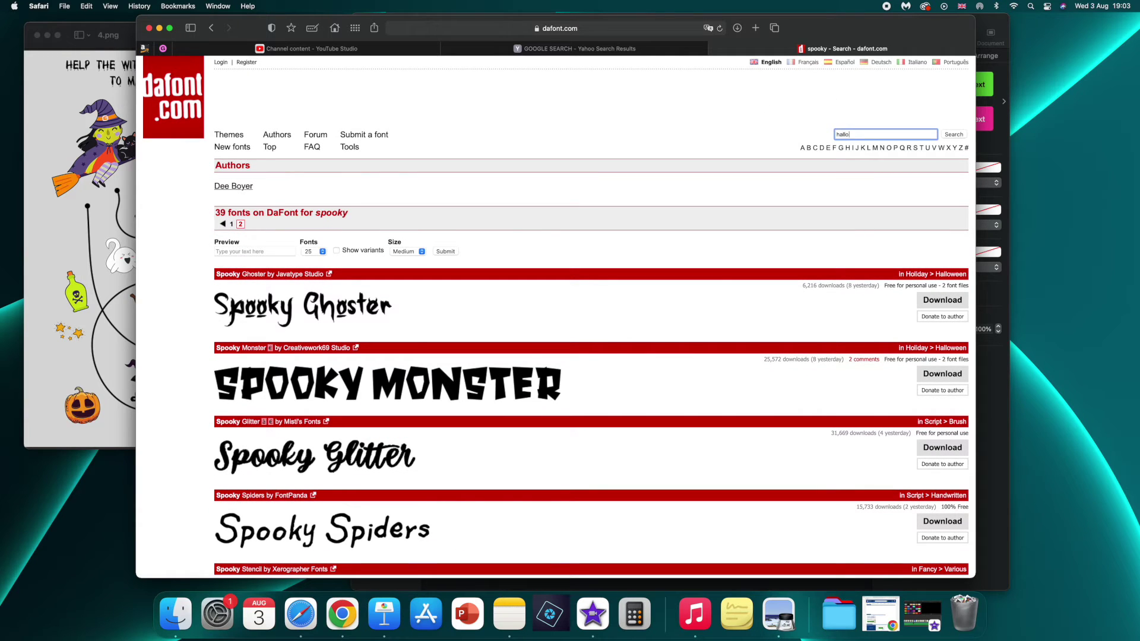
{"action": "type", "text": "ween"}
{"action": "key", "text": "Return"}
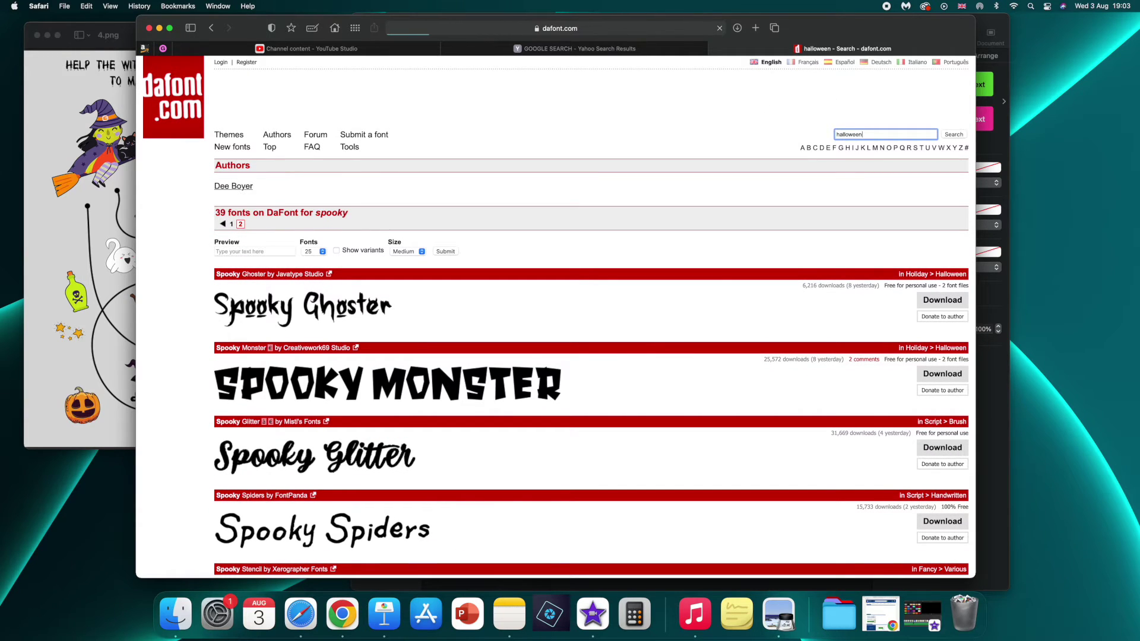
{"action": "scroll", "coordinate": [488, 288], "scroll_direction": "down", "scroll_amount": 15}
{"action": "scroll", "coordinate": [423, 275], "scroll_direction": "up", "scroll_amount": 2}
{"action": "scroll", "coordinate": [423, 275], "scroll_direction": "down", "scroll_amount": 7}
{"action": "scroll", "coordinate": [358, 267], "scroll_direction": "down", "scroll_amount": 10}
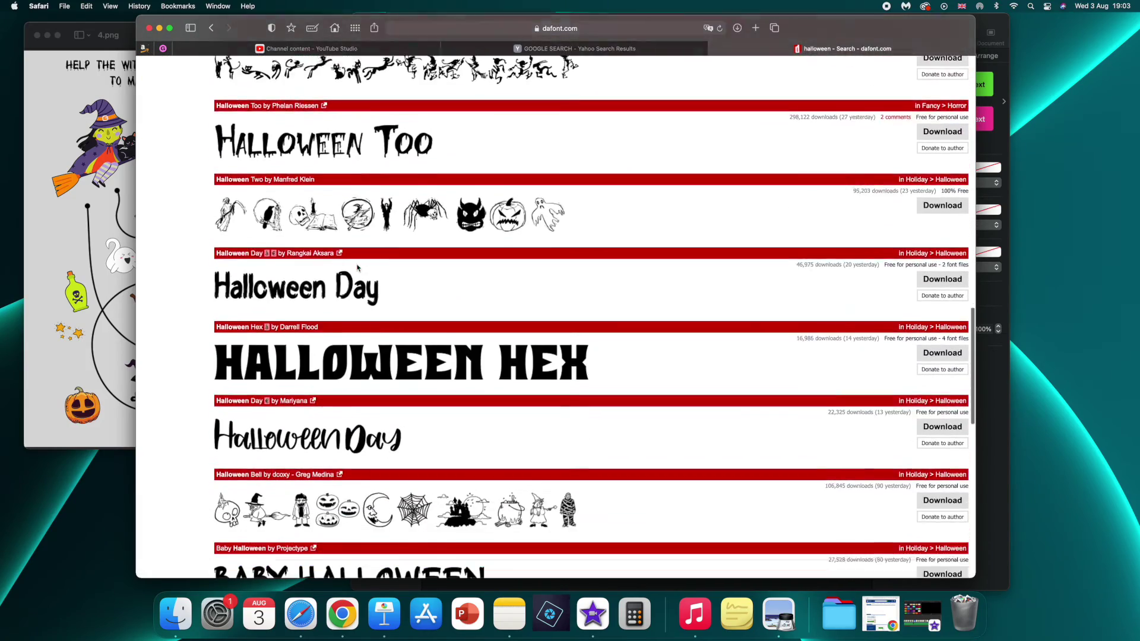
{"action": "scroll", "coordinate": [357, 267], "scroll_direction": "down", "scroll_amount": 2}
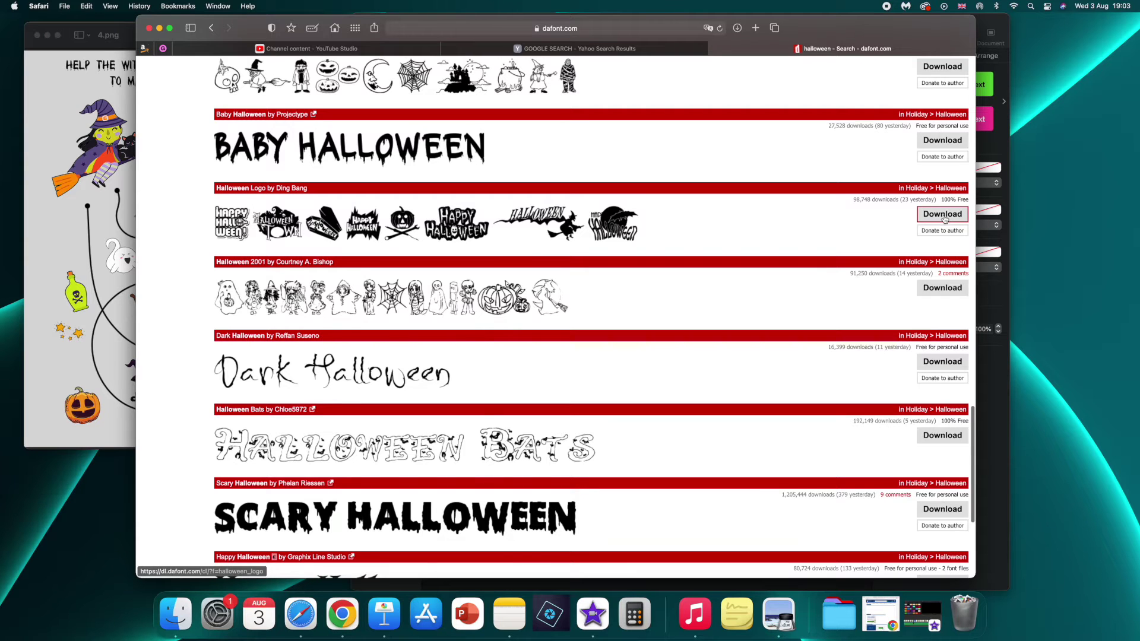
{"action": "scroll", "coordinate": [770, 281], "scroll_direction": "down", "scroll_amount": 5}
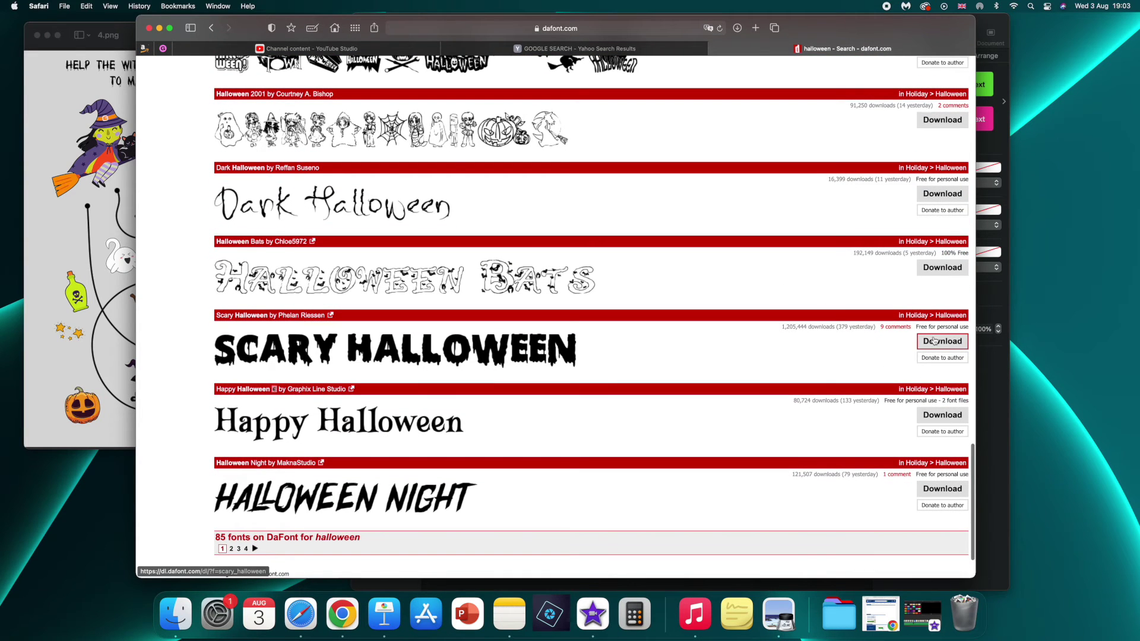
Download the Scary Halloween font and install it from the downloaded scary_halloween folder
{"action": "left_click", "coordinate": [937, 344]}
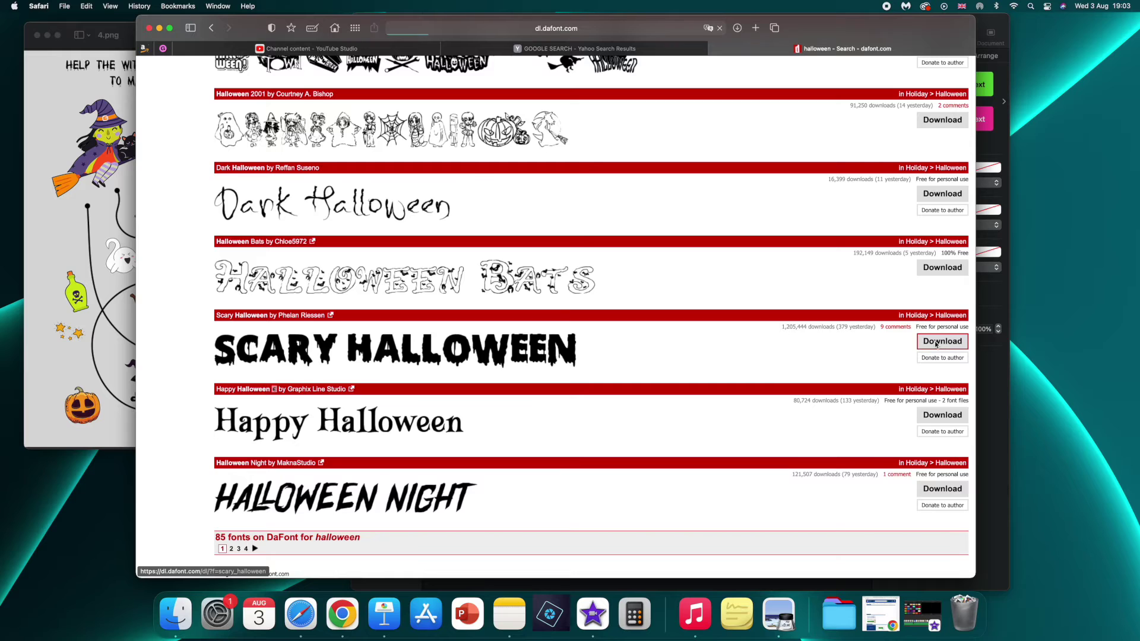
{"action": "left_click", "coordinate": [640, 217]}
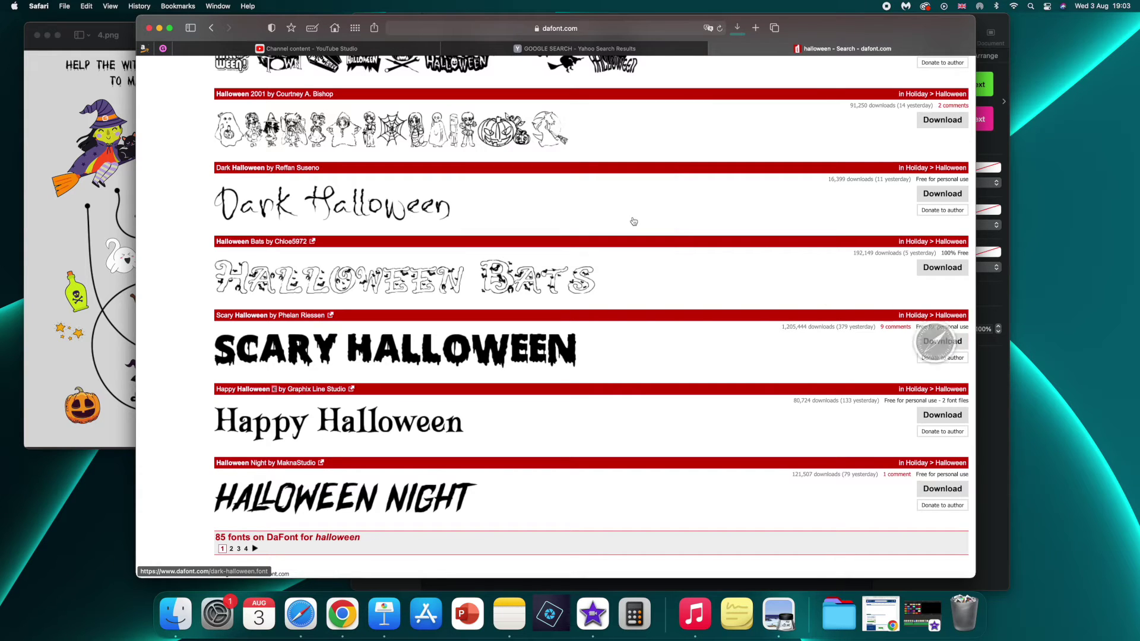
{"action": "left_click", "coordinate": [734, 28]}
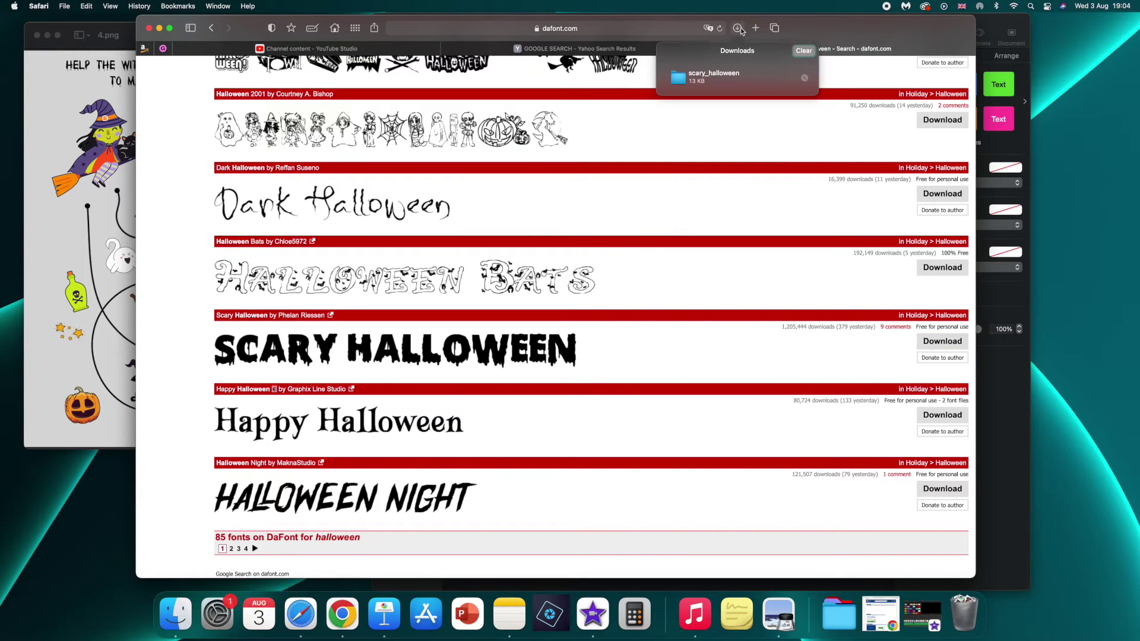
{"action": "double_click", "coordinate": [685, 81]}
{"action": "double_click", "coordinate": [500, 167]}
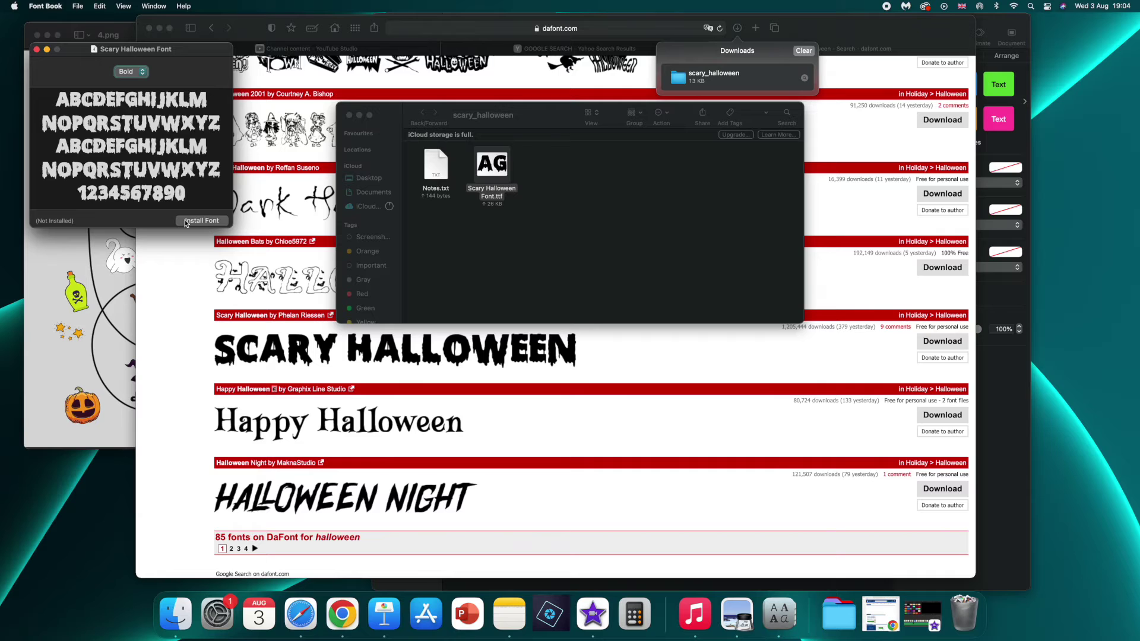
{"action": "left_click", "coordinate": [221, 220]}
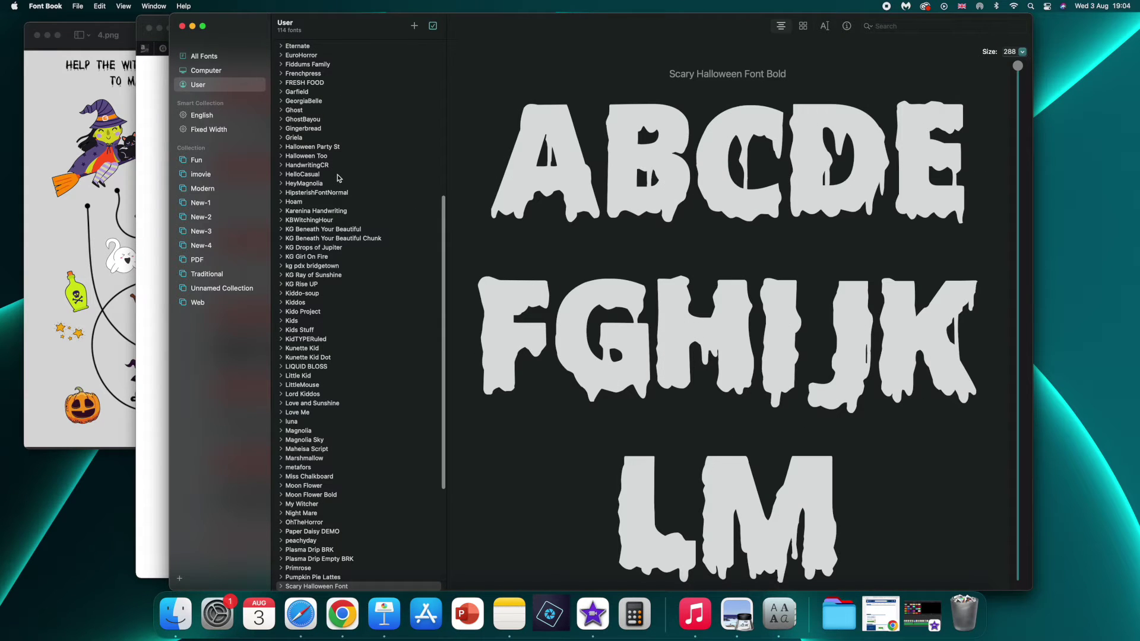
Look through the installed user fonts, previewing KBWitchingHour, Plasma Drip BRK, Magnolia and Night Mare
{"action": "left_click", "coordinate": [445, 219]}
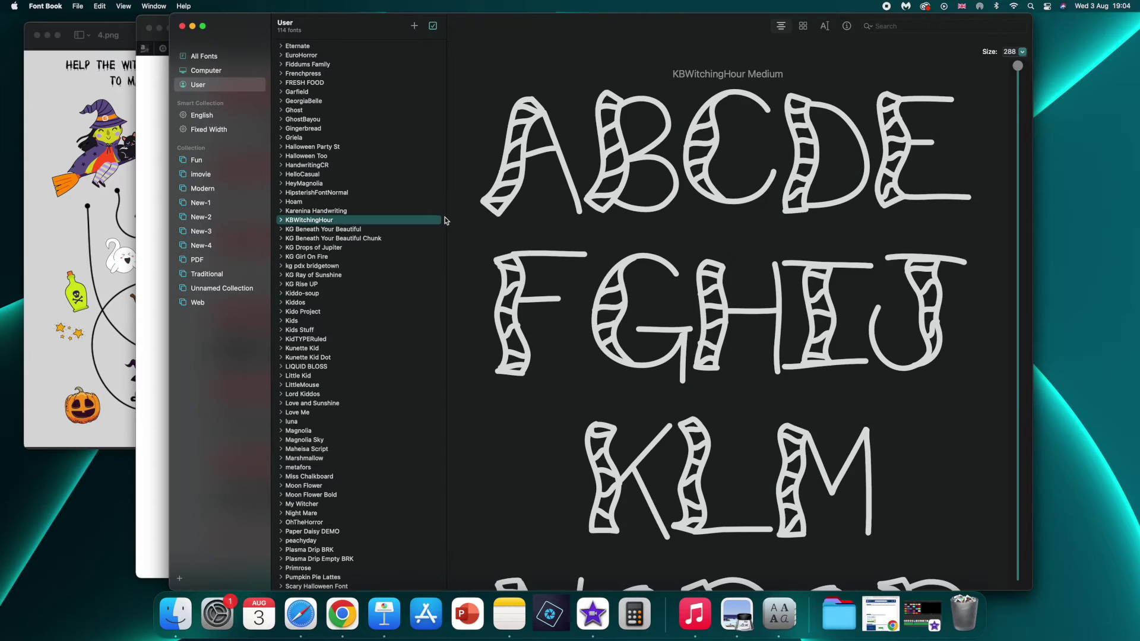
{"action": "scroll", "coordinate": [444, 220], "scroll_direction": "down", "scroll_amount": 5}
{"action": "scroll", "coordinate": [444, 221], "scroll_direction": "up", "scroll_amount": 10}
{"action": "scroll", "coordinate": [397, 215], "scroll_direction": "down", "scroll_amount": 10}
{"action": "scroll", "coordinate": [398, 215], "scroll_direction": "down", "scroll_amount": 3}
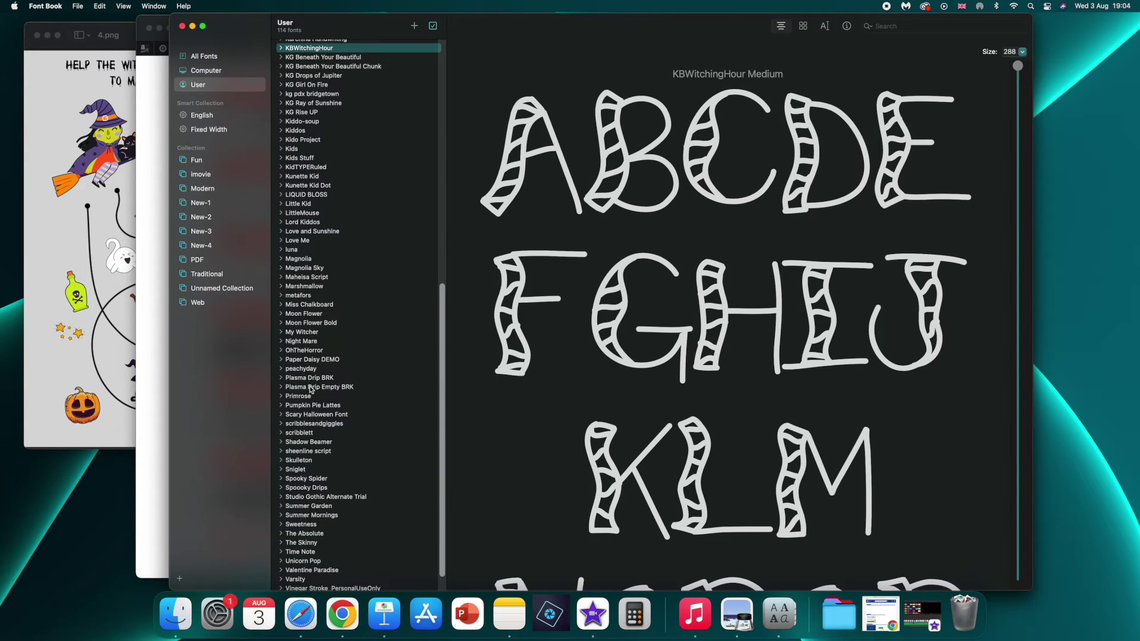
{"action": "left_click", "coordinate": [309, 379]}
{"action": "left_click", "coordinate": [303, 259]}
{"action": "left_click", "coordinate": [329, 341]}
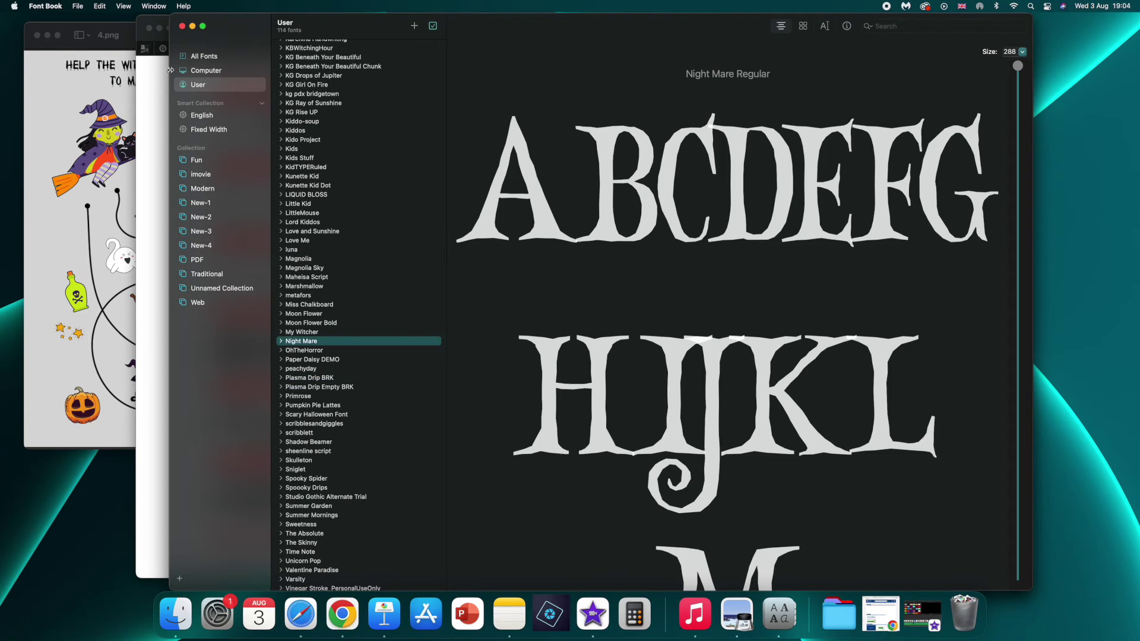
Close the font library and the downloaded font folder, and minimise the browser to return to the Keynote page
{"action": "left_click", "coordinate": [183, 27]}
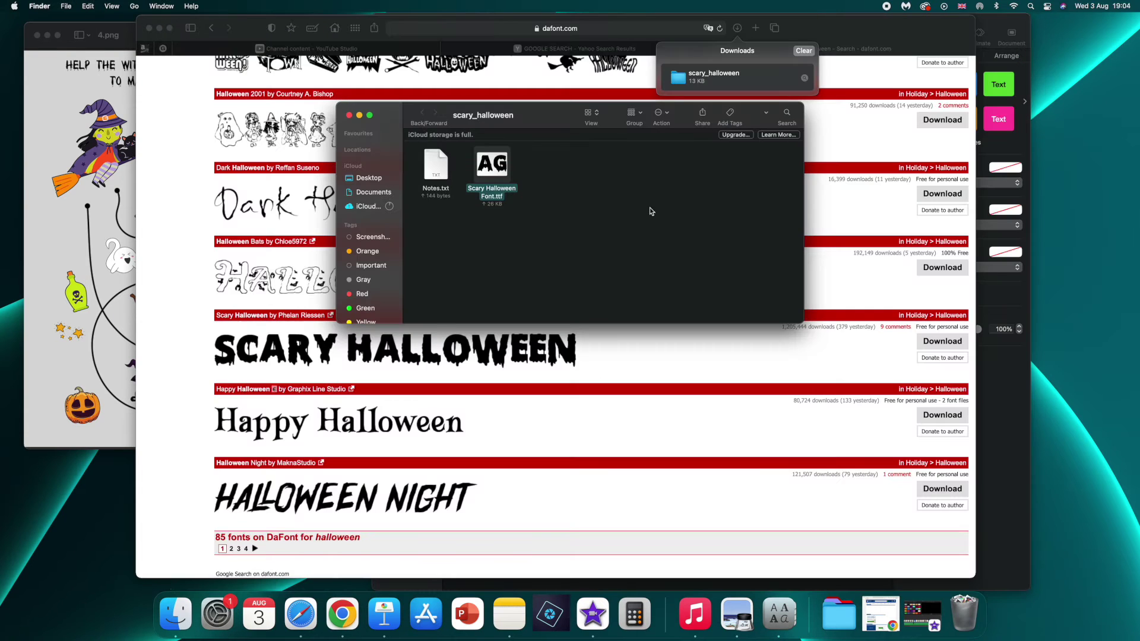
{"action": "left_click", "coordinate": [348, 115]}
{"action": "left_click", "coordinate": [160, 28]}
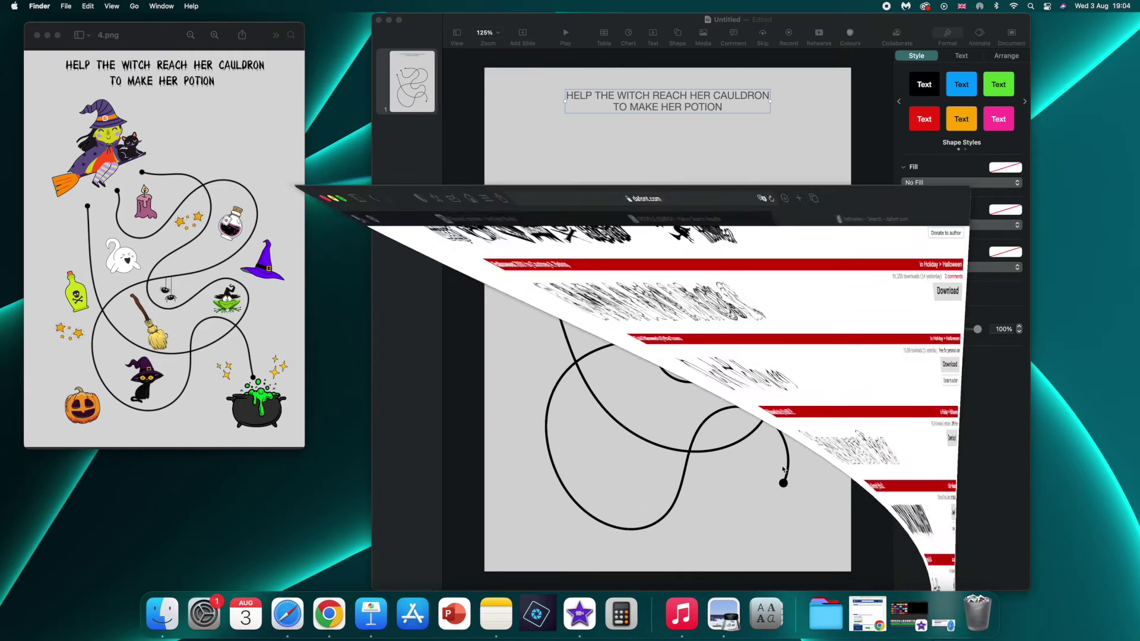
Set the heading's font to Scary Halloween Font and its text colour to black
{"action": "left_click", "coordinate": [962, 56]}
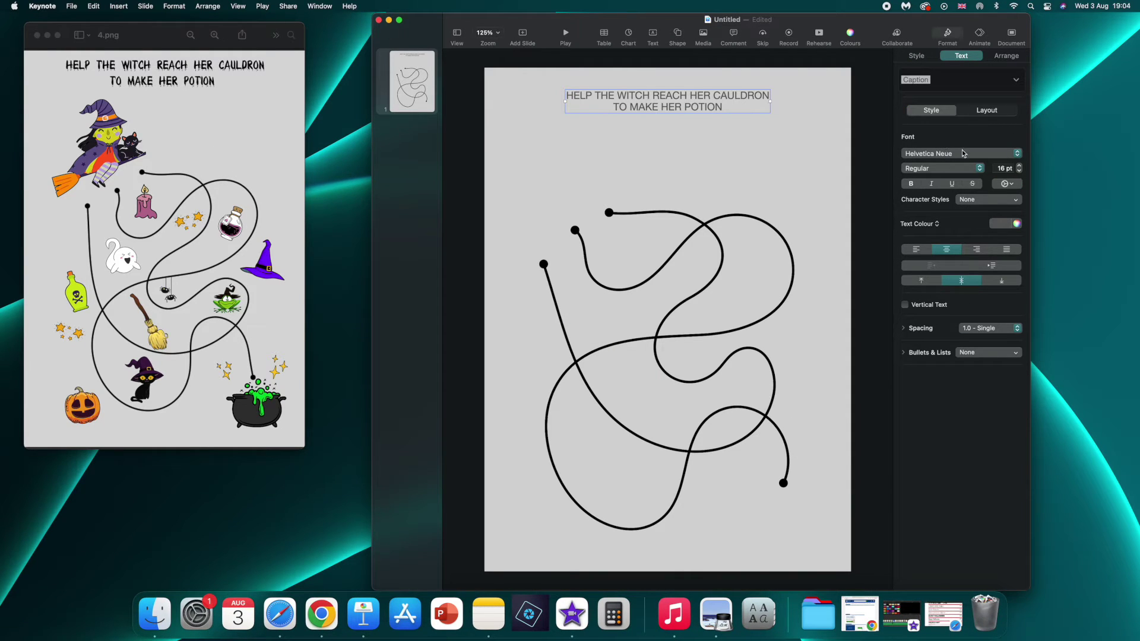
{"action": "left_click", "coordinate": [939, 154]}
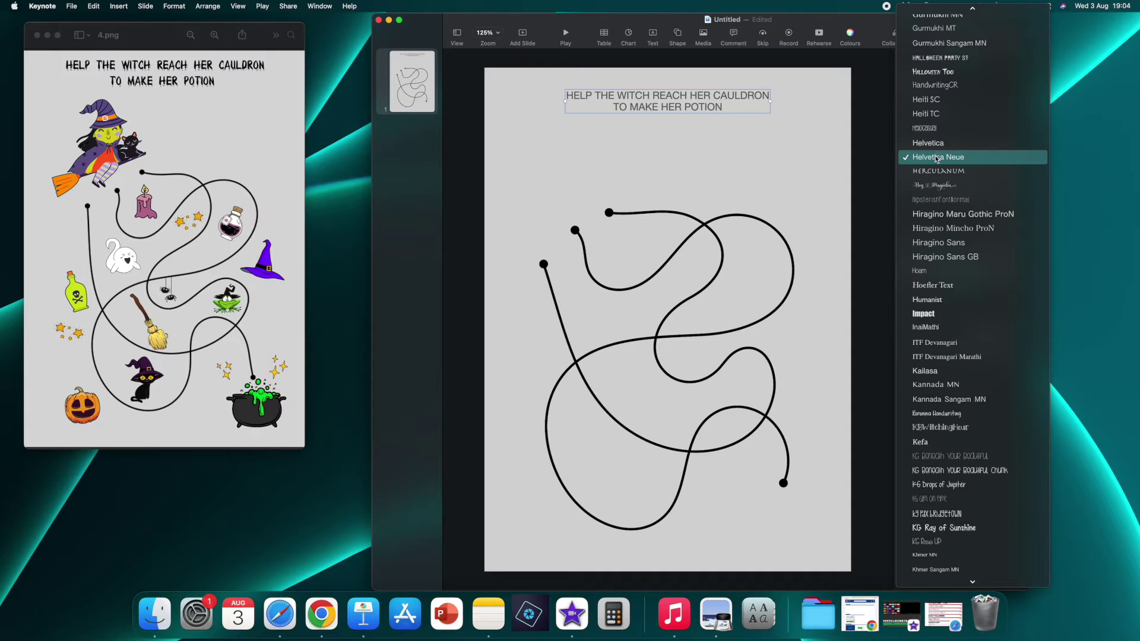
{"action": "scroll", "coordinate": [958, 514], "scroll_direction": "down", "scroll_amount": 15}
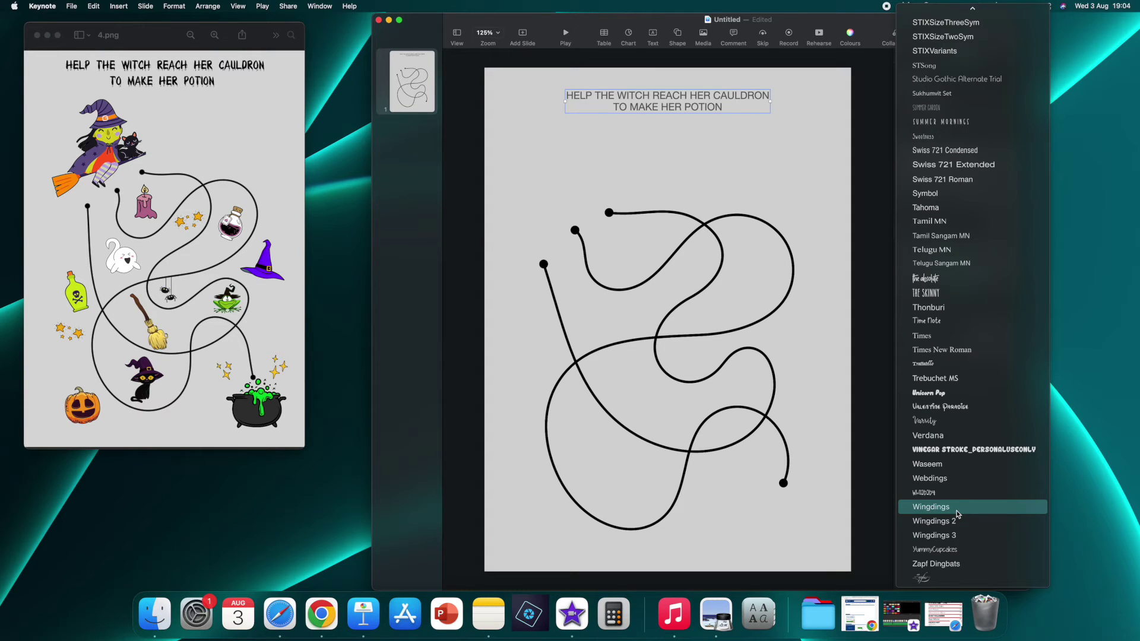
{"action": "scroll", "coordinate": [921, 128], "scroll_direction": "up", "scroll_amount": 10}
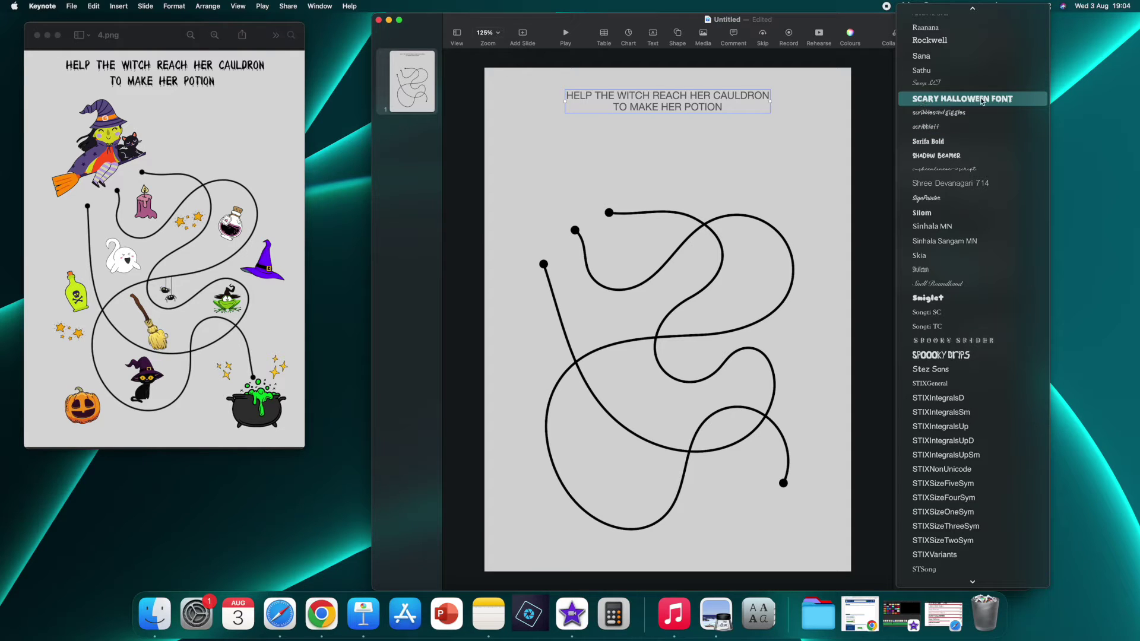
{"action": "left_click", "coordinate": [940, 102]}
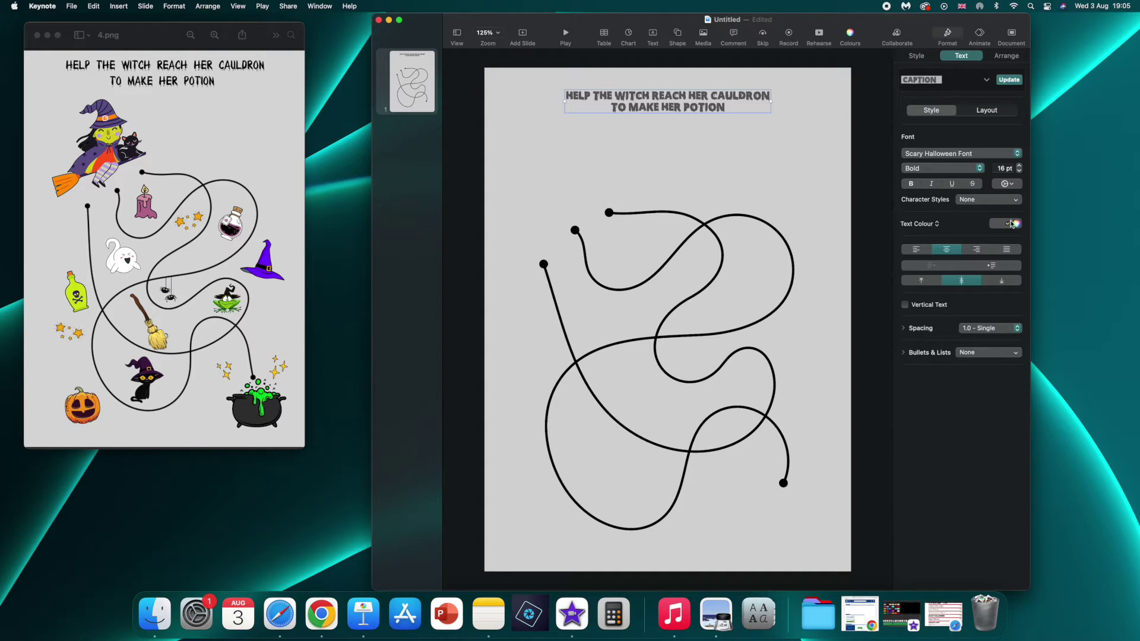
{"action": "left_click", "coordinate": [1009, 224]}
{"action": "left_click", "coordinate": [1038, 293]}
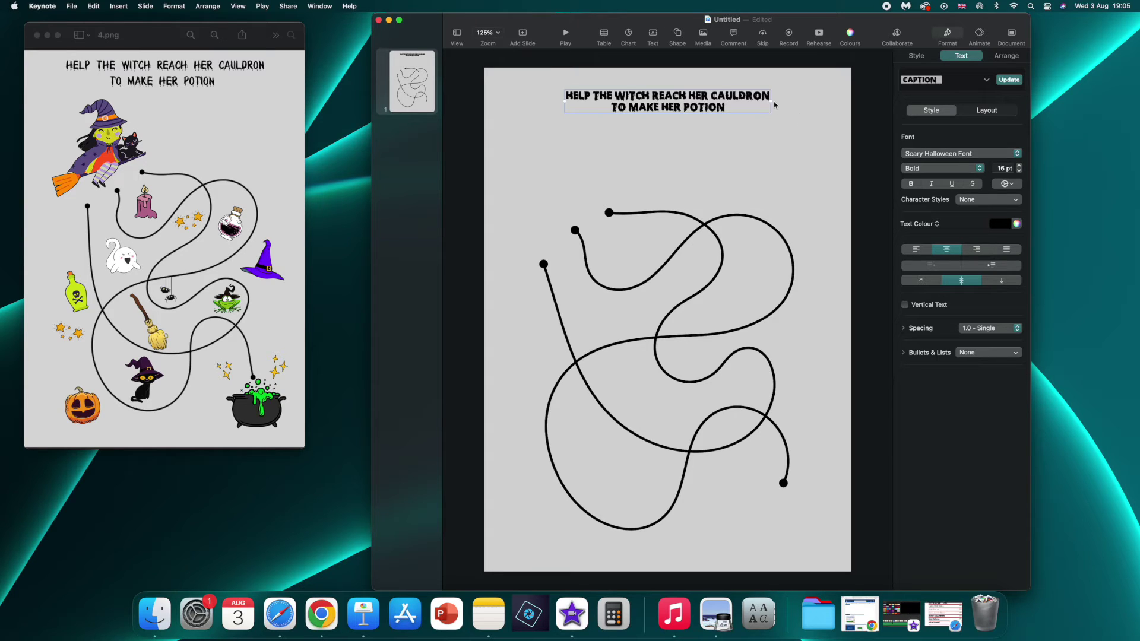
Widen the heading's text box to slightly beyond the page width and centre it near the page's upper edge
{"action": "left_click_drag", "start_coordinate": [772, 101], "coordinate": [802, 99]}
{"action": "left_click_drag", "start_coordinate": [689, 98], "coordinate": [683, 96]}
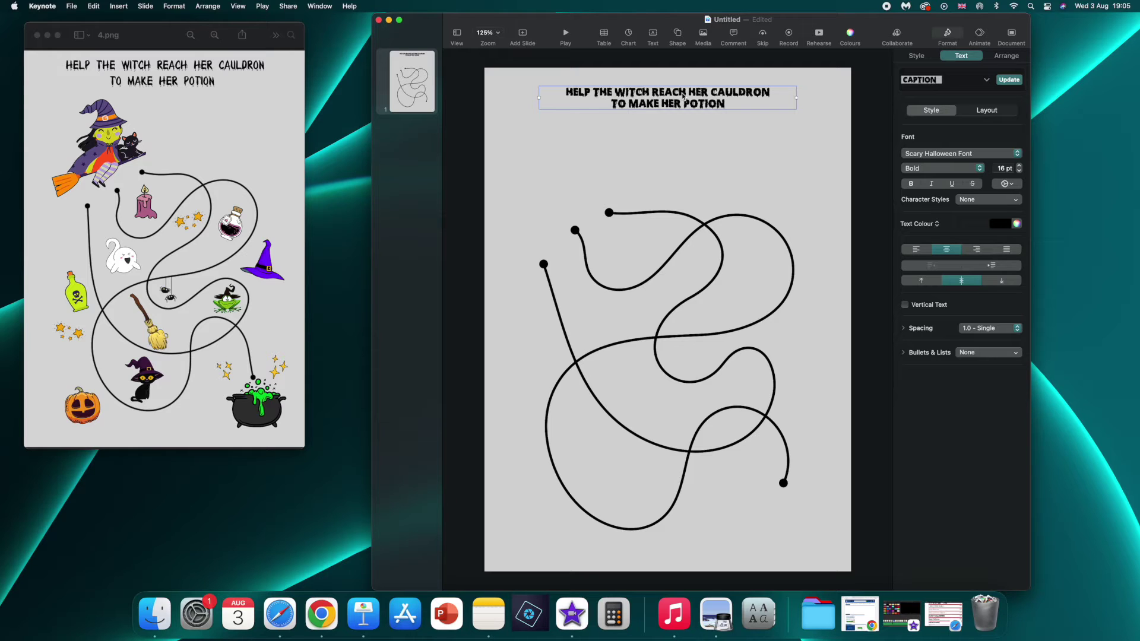
{"action": "left_click", "coordinate": [613, 119]}
{"action": "left_click_drag", "start_coordinate": [625, 102], "coordinate": [625, 113]}
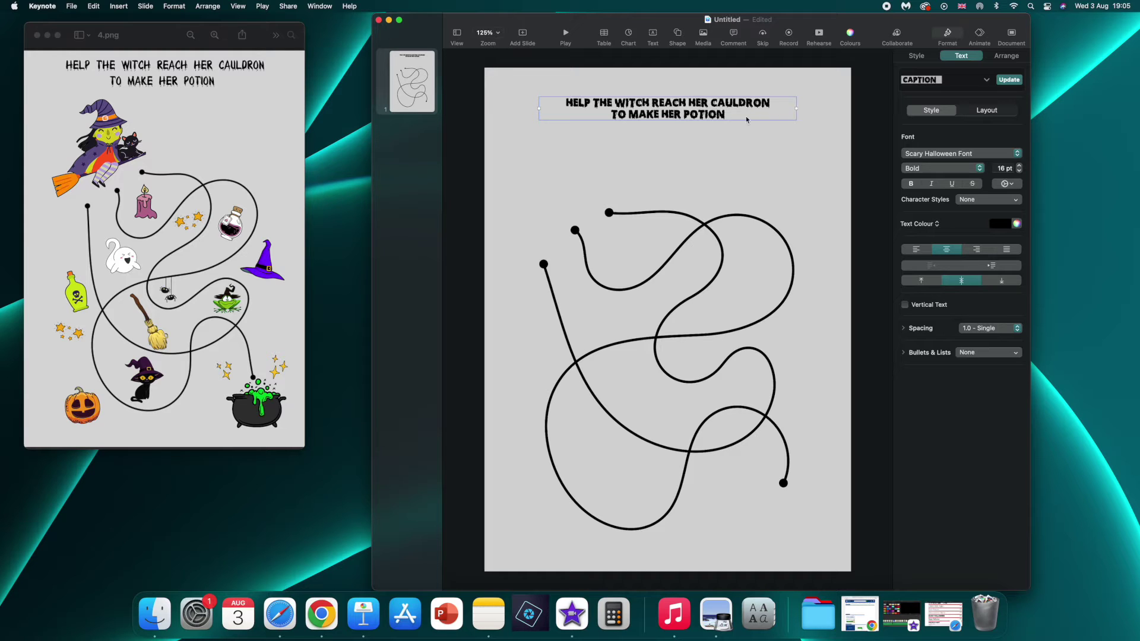
{"action": "mouse_move", "coordinate": [795, 108]}
{"action": "left_mouse_down"}
{"action": "mouse_move", "coordinate": [860, 108]}
{"action": "mouse_move", "coordinate": [799, 106]}
{"action": "left_mouse_up"}
{"action": "left_click_drag", "start_coordinate": [620, 111], "coordinate": [680, 100]}
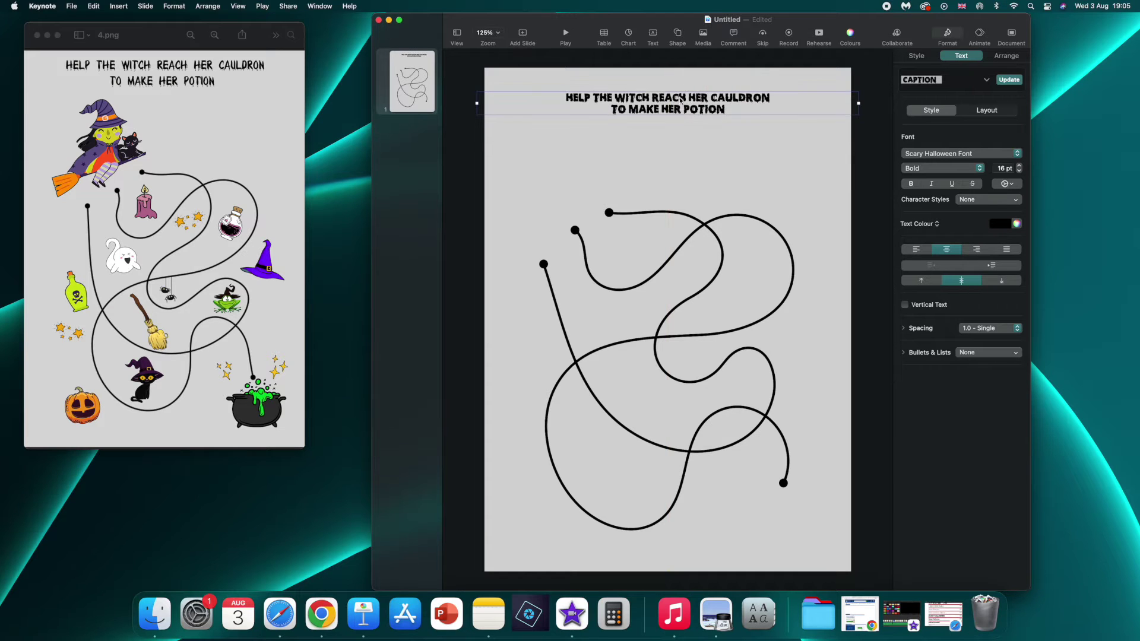
{"action": "left_click", "coordinate": [745, 164]}
Enlarge the heading text to 24 pt and deselect it
{"action": "left_click", "coordinate": [717, 103]}
{"action": "left_click", "coordinate": [1020, 165]}
{"action": "left_click", "coordinate": [1020, 165]}
{"action": "left_click", "coordinate": [1019, 165]}
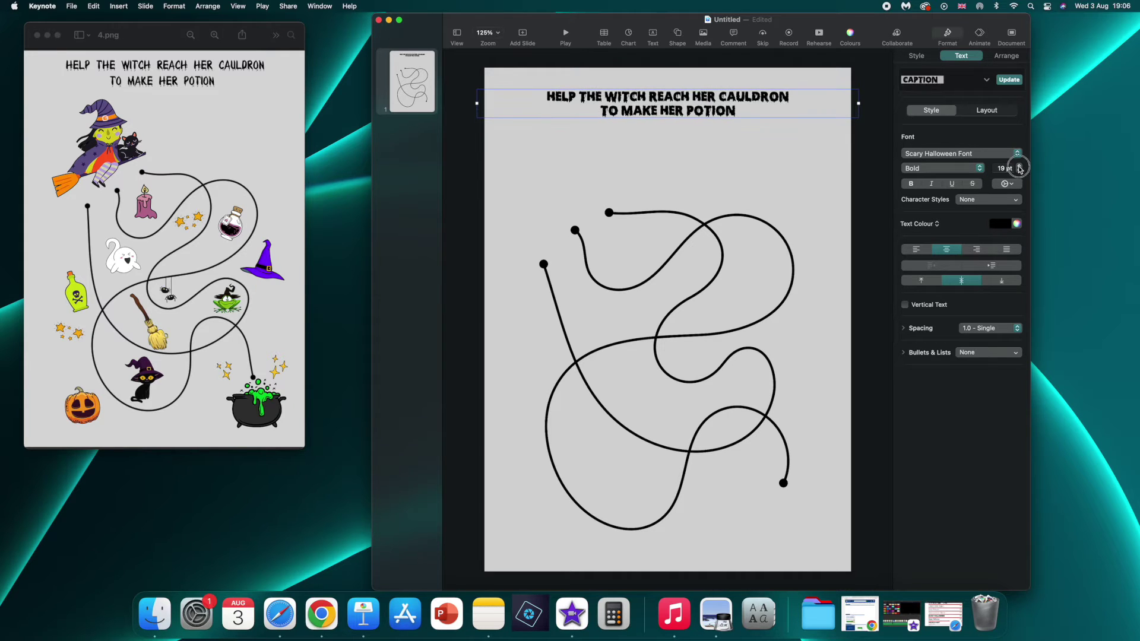
{"action": "left_click", "coordinate": [1019, 166]}
{"action": "left_click", "coordinate": [1021, 171]}
{"action": "left_click", "coordinate": [1019, 166]}
{"action": "left_click", "coordinate": [1019, 165]}
{"action": "left_click", "coordinate": [1020, 166]}
{"action": "left_click", "coordinate": [1020, 166]}
{"action": "left_click", "coordinate": [1019, 166]}
{"action": "left_click", "coordinate": [1020, 166]}
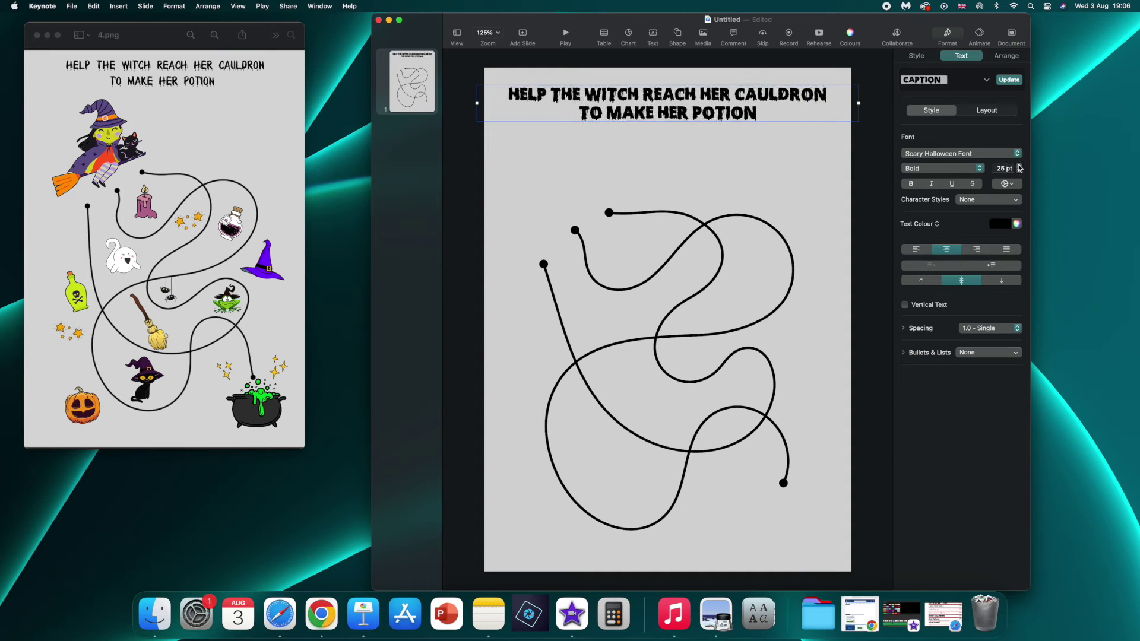
{"action": "left_click", "coordinate": [1019, 172]}
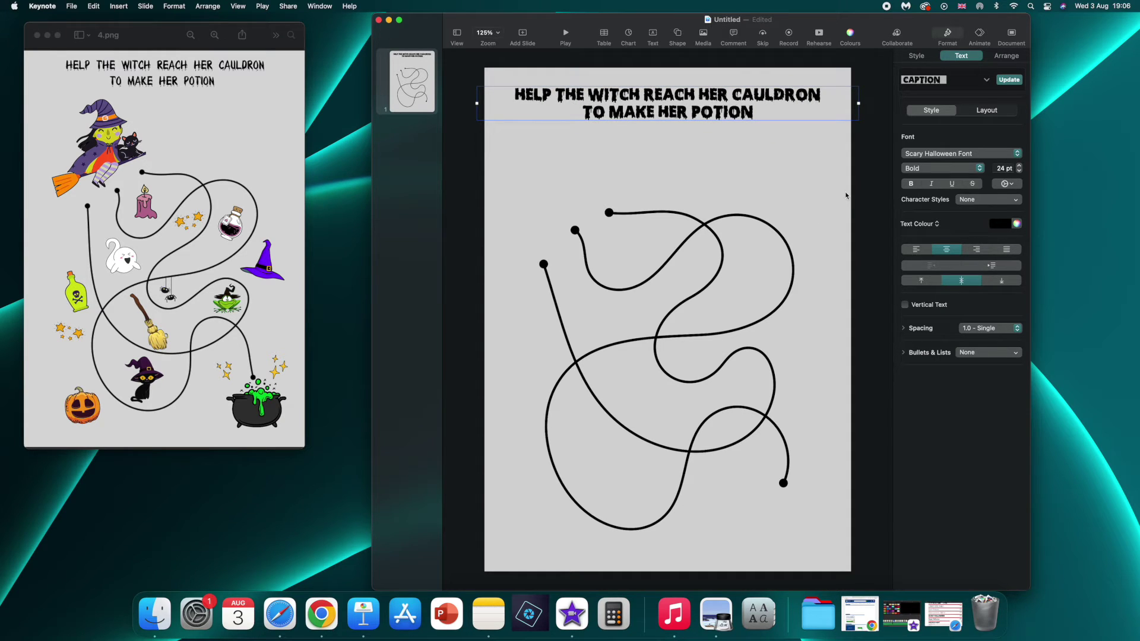
{"action": "left_click", "coordinate": [861, 195]}
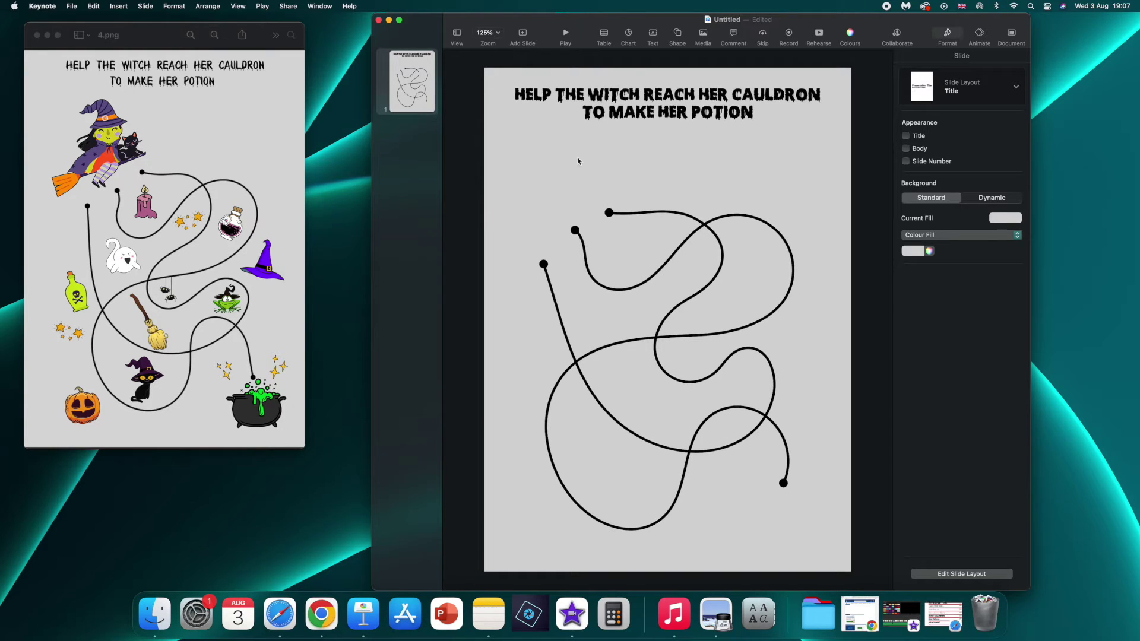
Export the maze page as an image named Halloween maze to the desktop
{"action": "left_click", "coordinate": [75, 5]}
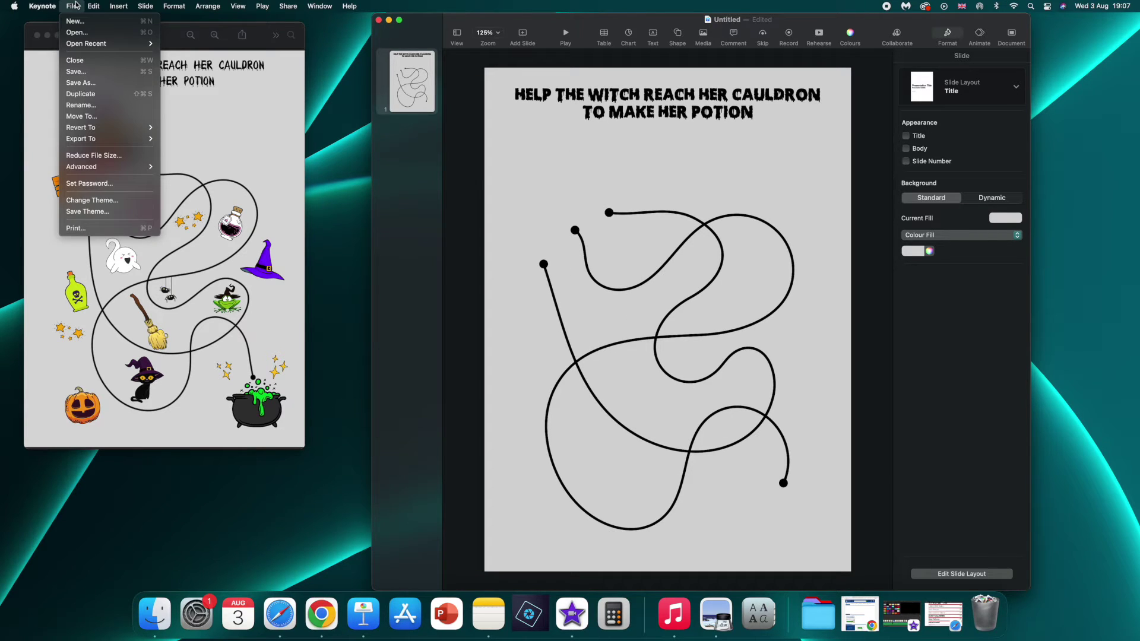
{"action": "mouse_move", "coordinate": [83, 139]}
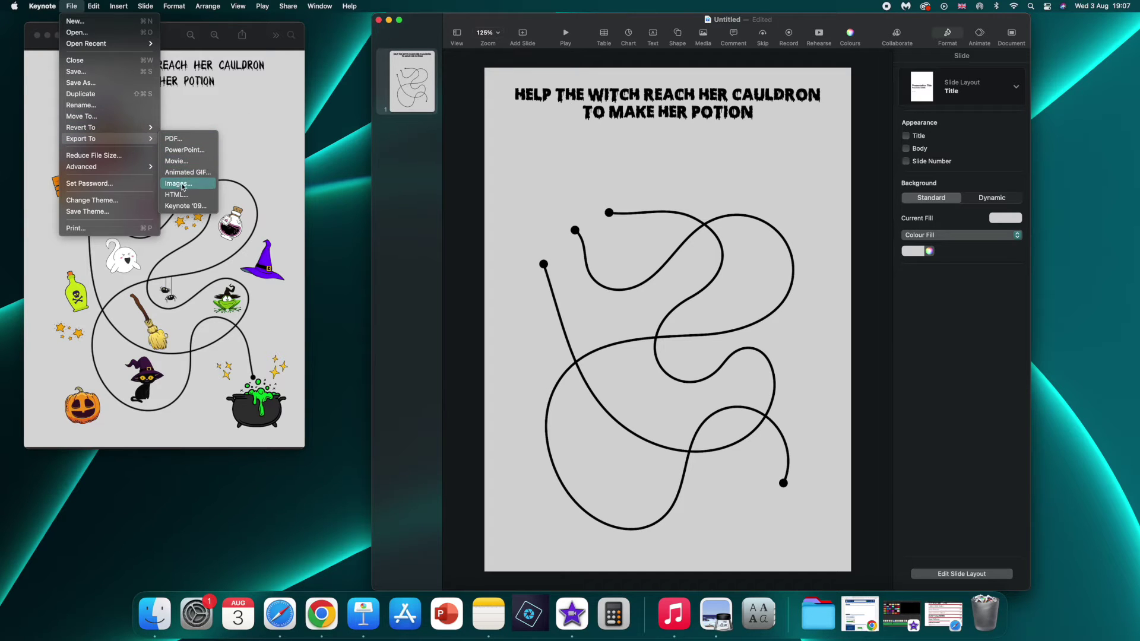
{"action": "left_click", "coordinate": [178, 184]}
{"action": "type", "text": "Halloween"}
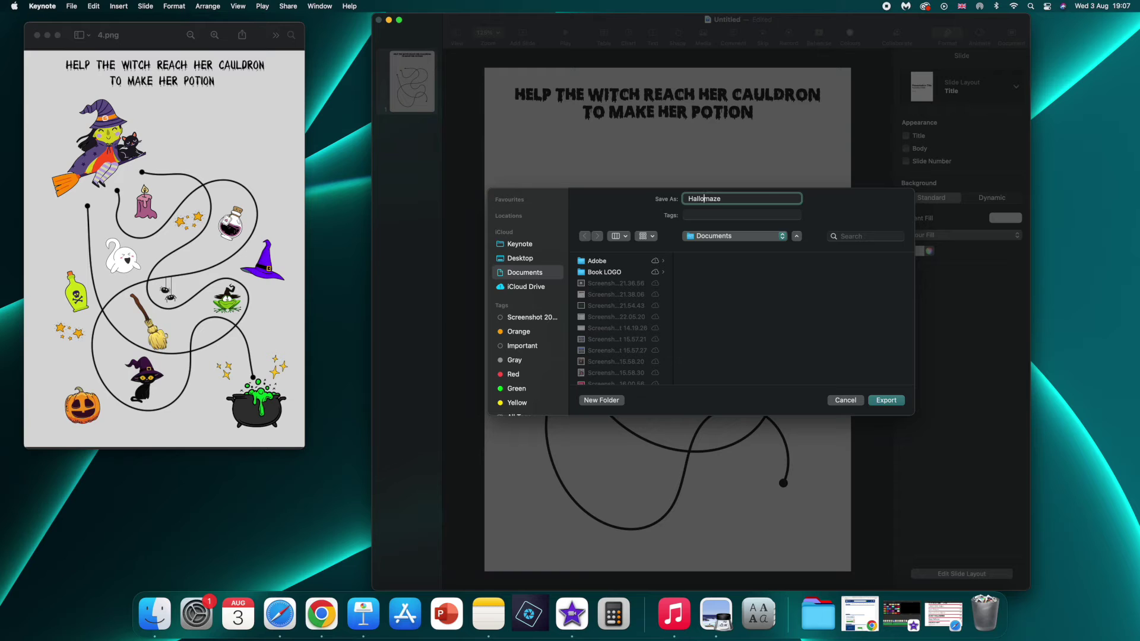
{"action": "left_click", "coordinate": [526, 287]}
{"action": "left_click", "coordinate": [890, 406]}
Open the exported Halloween maze image from its desktop folder to check it, and close the image and folder windows
{"action": "left_click", "coordinate": [1108, 31]}
{"action": "double_click", "coordinate": [1107, 32]}
{"action": "double_click", "coordinate": [440, 163]}
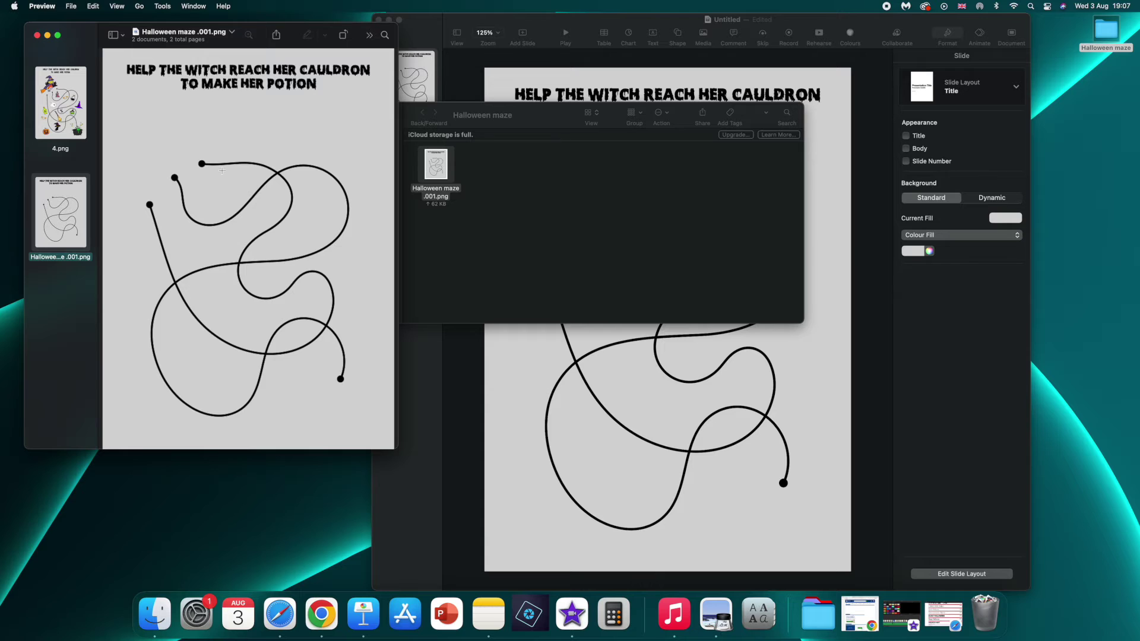
{"action": "left_click", "coordinate": [37, 35]}
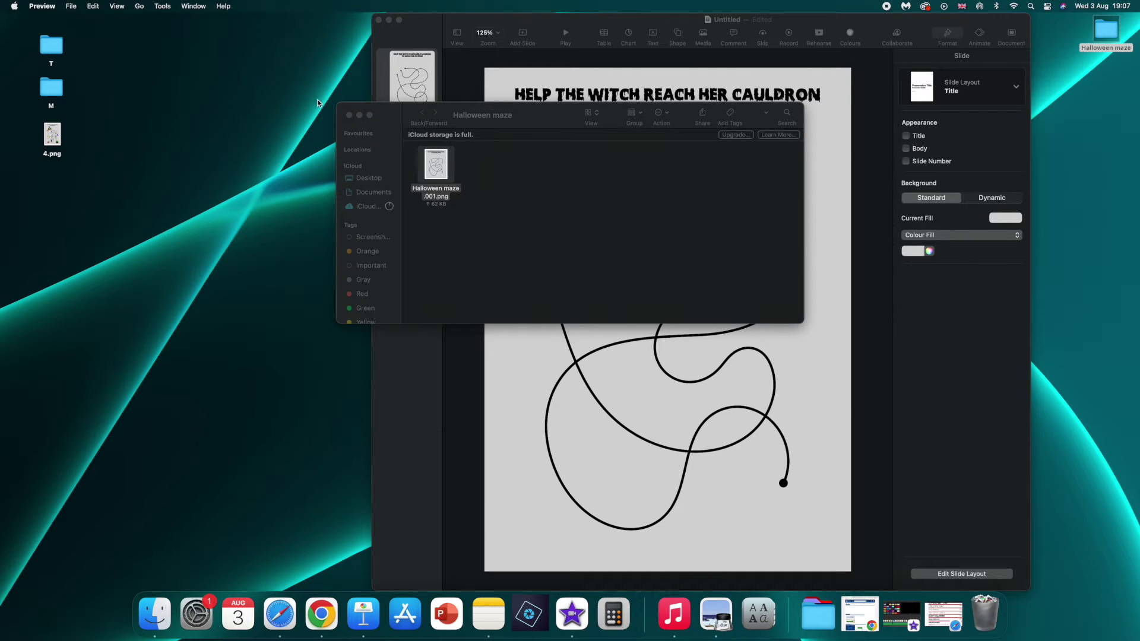
{"action": "left_click", "coordinate": [349, 117]}
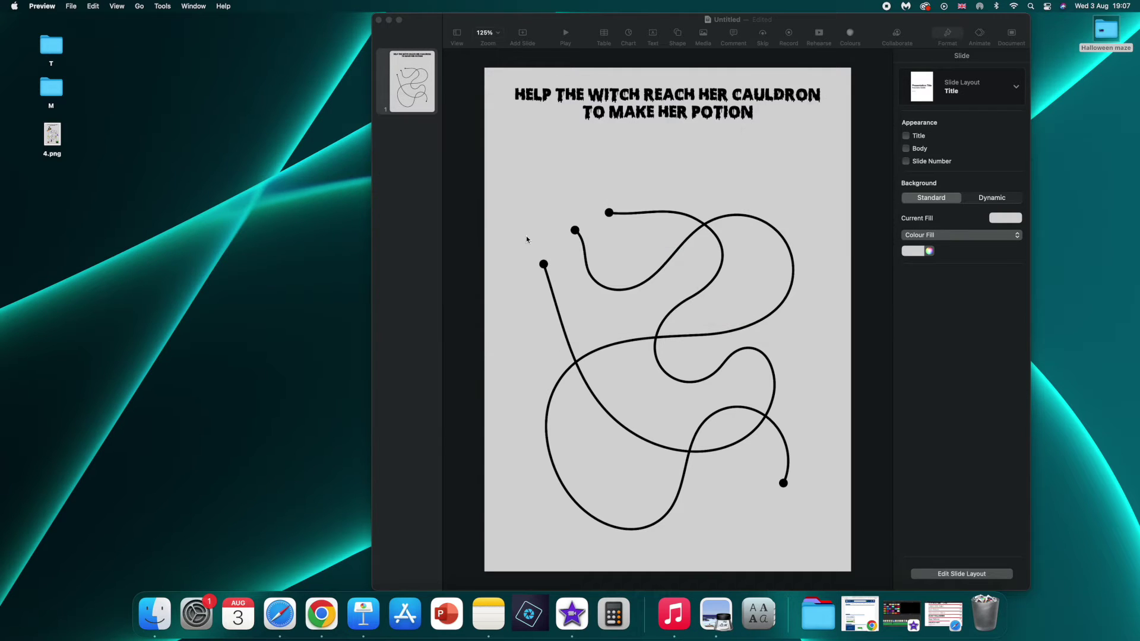
Switch to Canva in the browser and create a custom-size design of 8 × 11 in
{"action": "left_click", "coordinate": [943, 613]}
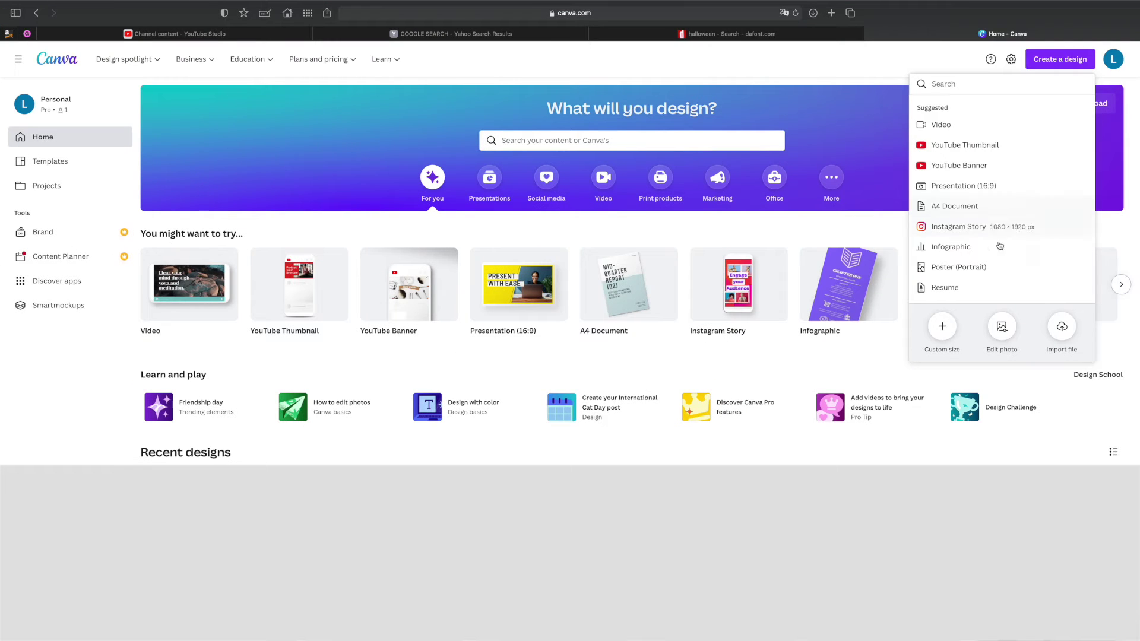
{"action": "left_click", "coordinate": [942, 326]}
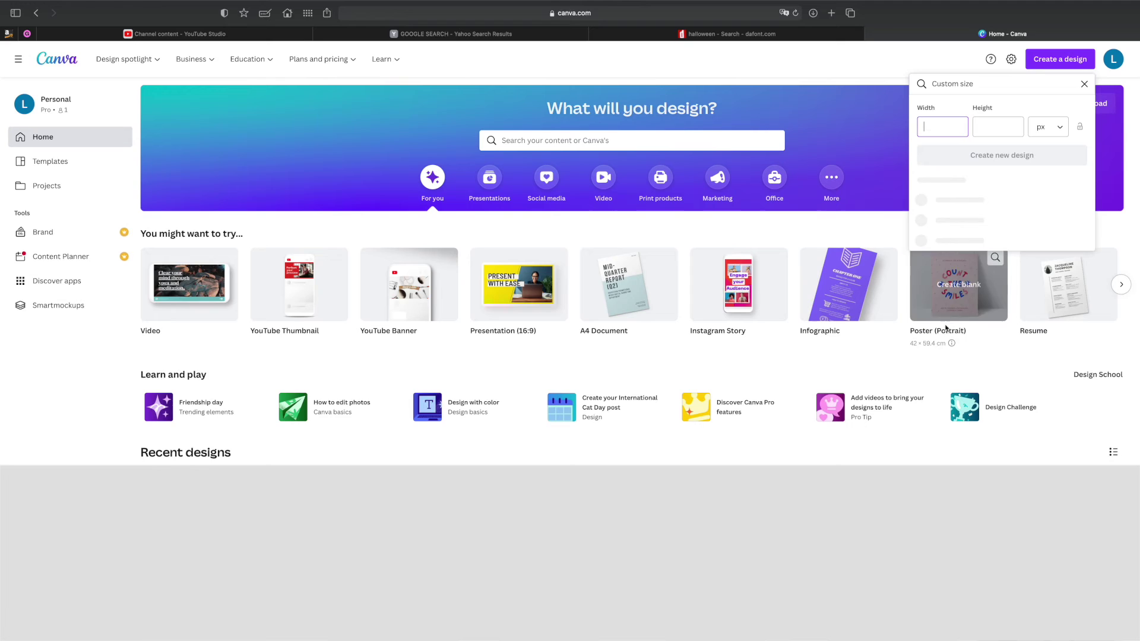
{"action": "left_click", "coordinate": [1054, 127]}
{"action": "left_click", "coordinate": [1040, 176]}
{"action": "left_click", "coordinate": [942, 126]}
{"action": "type", "text": "8"}
{"action": "left_click", "coordinate": [1016, 126]}
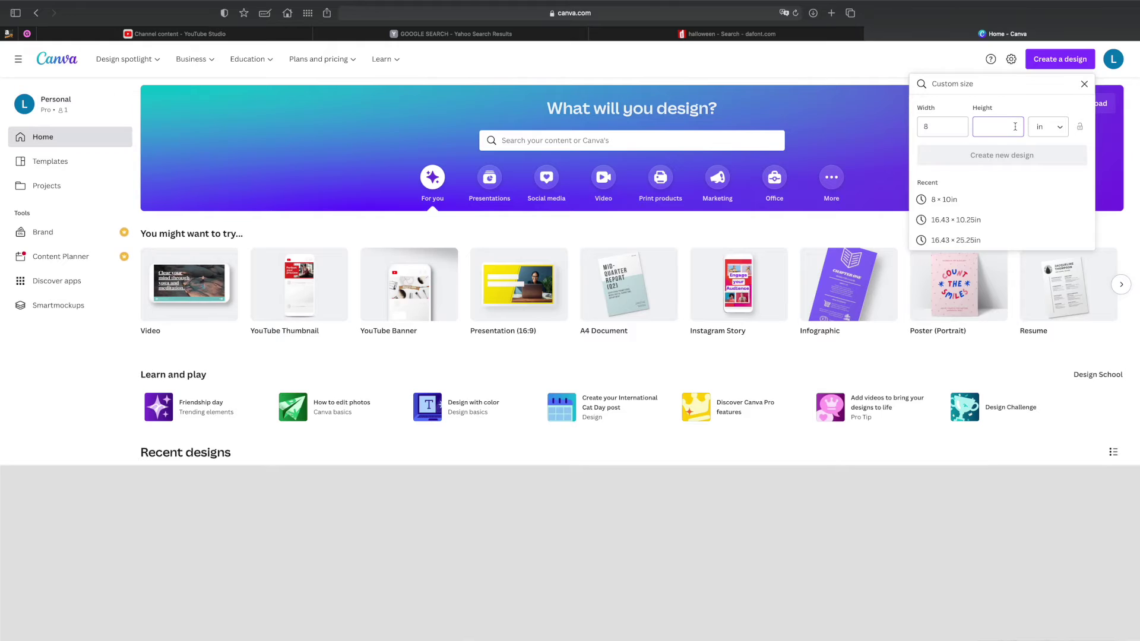
{"action": "type", "text": "11"}
{"action": "left_click", "coordinate": [1002, 155]}
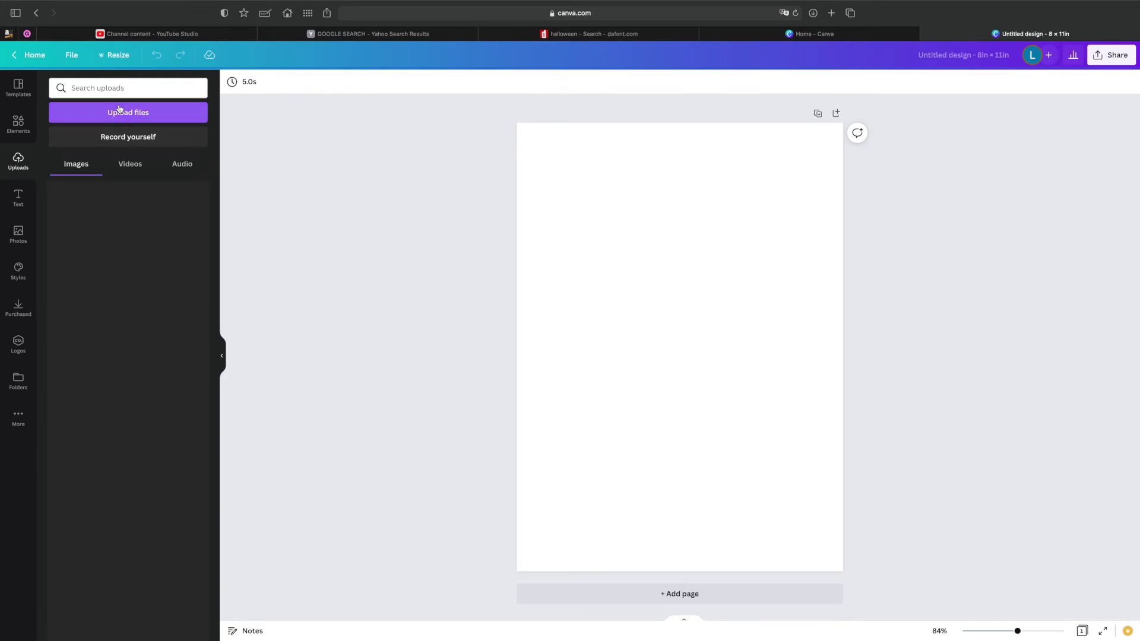
Upload the exported maze image, place it on the blank page and enlarge it to fill the whole page
{"action": "left_click", "coordinate": [131, 116]}
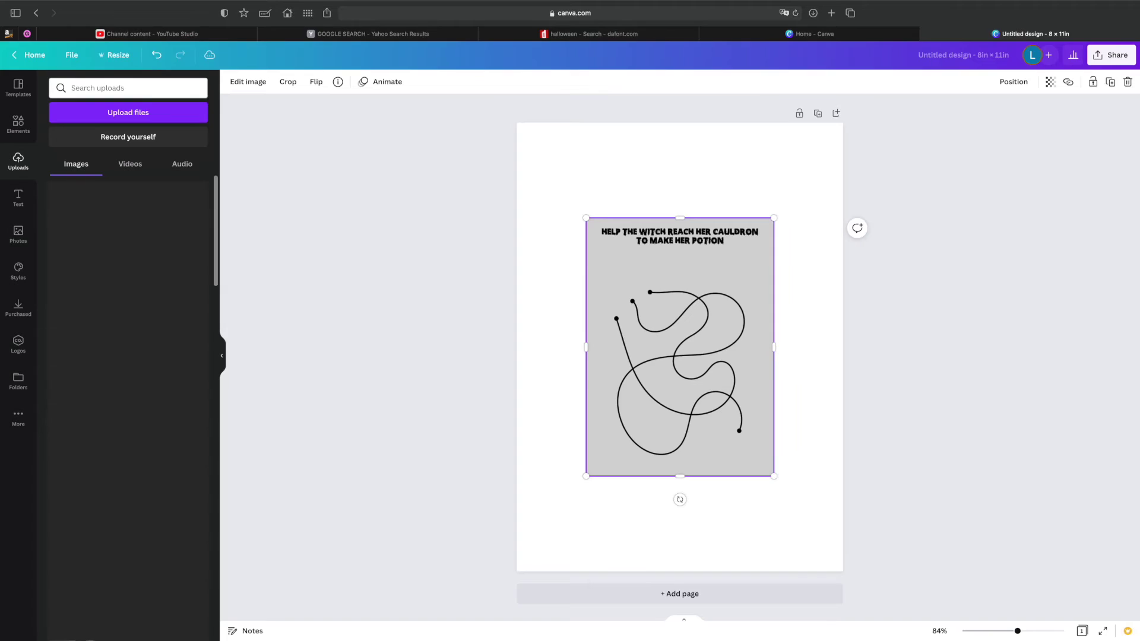
{"action": "left_click_drag", "start_coordinate": [586, 218], "coordinate": [517, 123]}
{"action": "left_click_drag", "start_coordinate": [775, 476], "coordinate": [833, 579]}
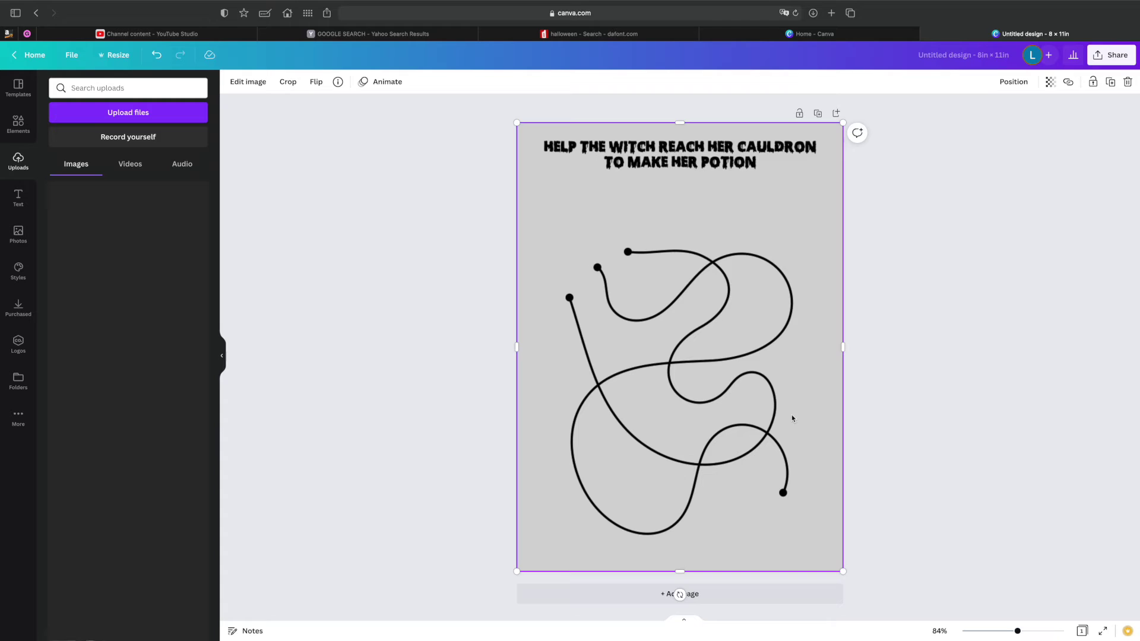
{"action": "left_click", "coordinate": [905, 359]}
{"action": "left_click", "coordinate": [631, 326]}
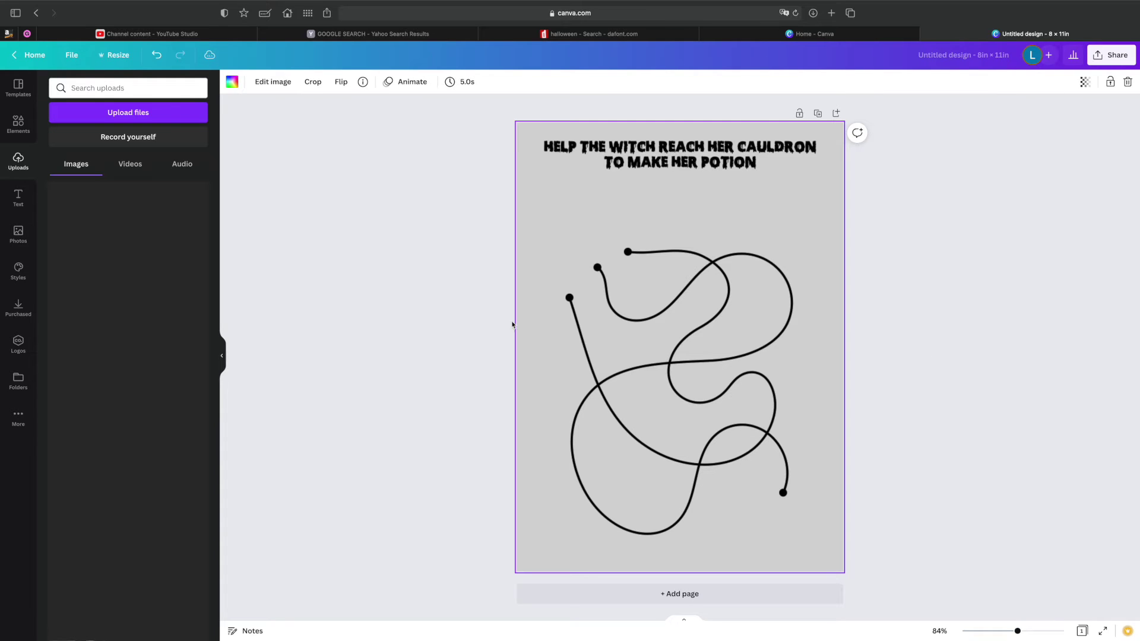
{"action": "left_click", "coordinate": [441, 333]}
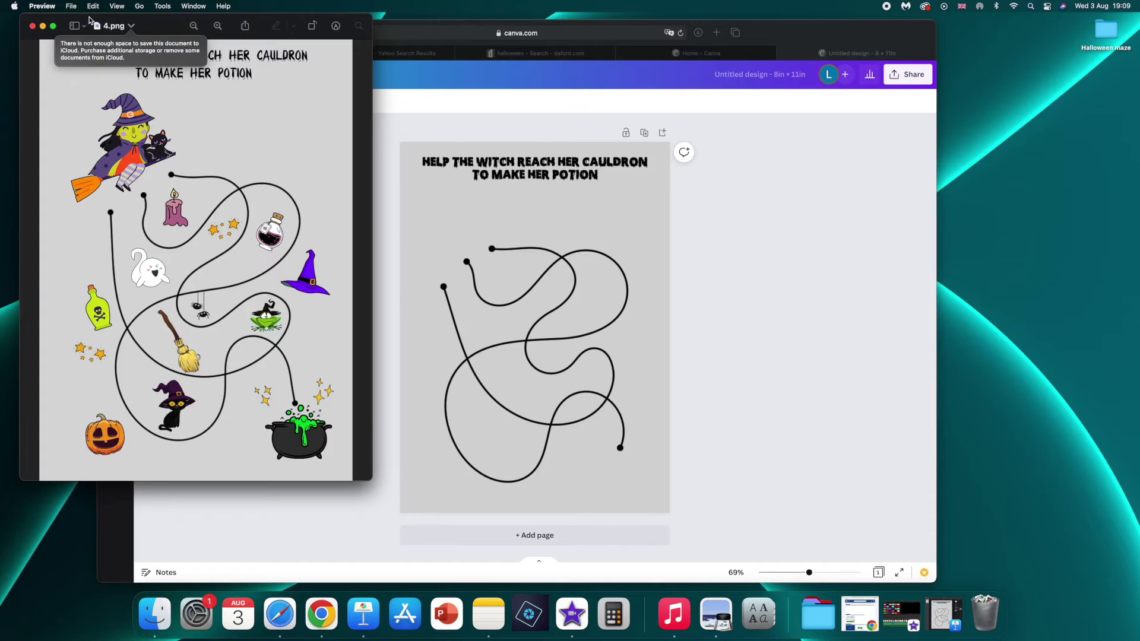
Move the 4.png reference picture beside the Canva page and shrink its window so both can be seen together
{"action": "left_click_drag", "start_coordinate": [114, 33], "coordinate": [818, 57]}
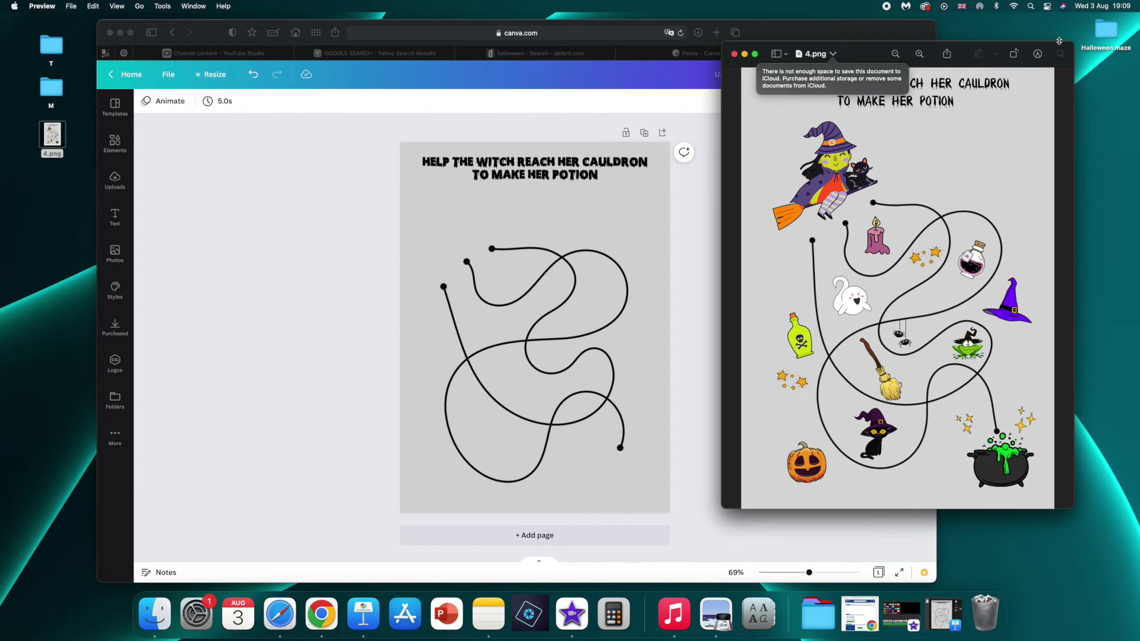
{"action": "left_click_drag", "start_coordinate": [1043, 38], "coordinate": [1100, 23]}
{"action": "left_click_drag", "start_coordinate": [883, 466], "coordinate": [885, 440]}
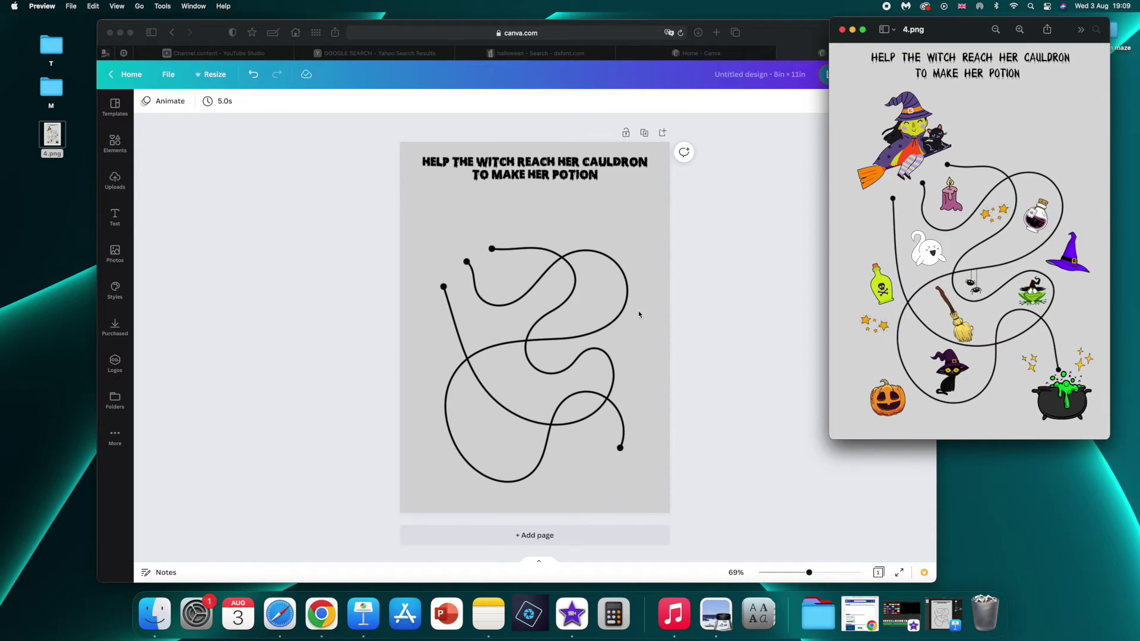
{"action": "left_click_drag", "start_coordinate": [830, 36], "coordinate": [816, 25]}
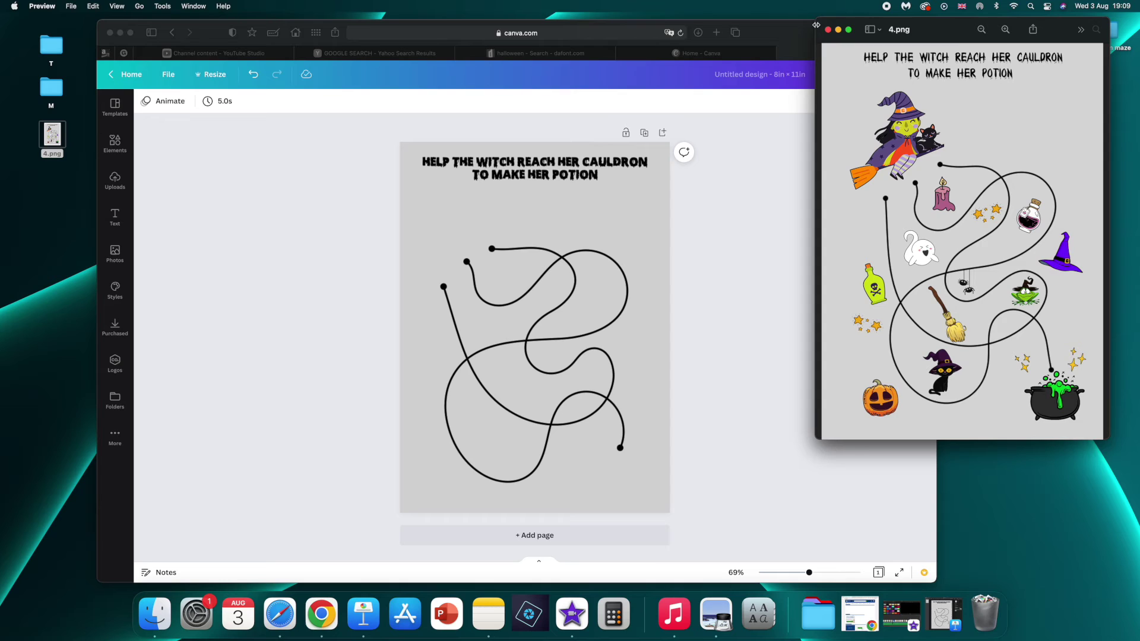
Search the design elements for halloween and browse the matching graphics for pictures that suit the maze
{"action": "left_click", "coordinate": [268, 137]}
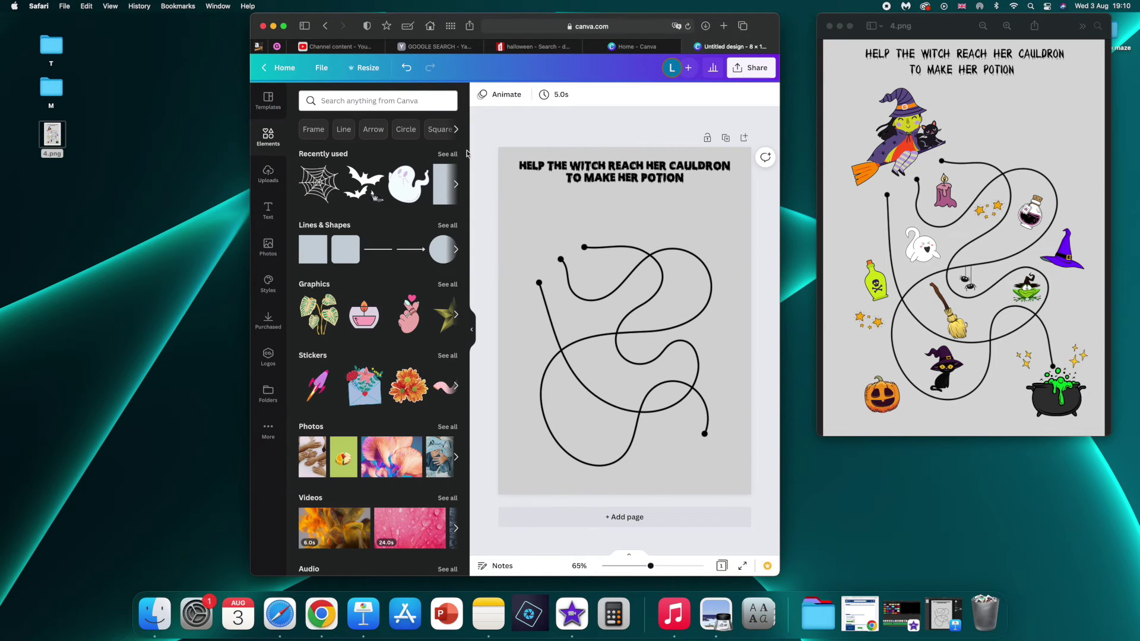
{"action": "left_click", "coordinate": [343, 96]}
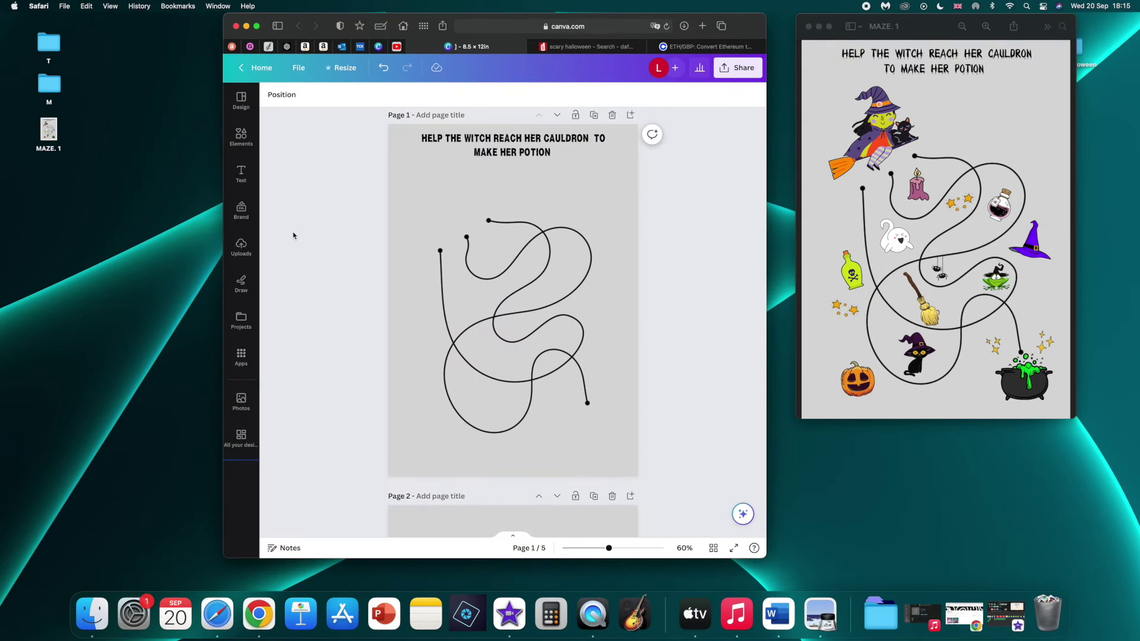
{"action": "left_click", "coordinate": [247, 145]}
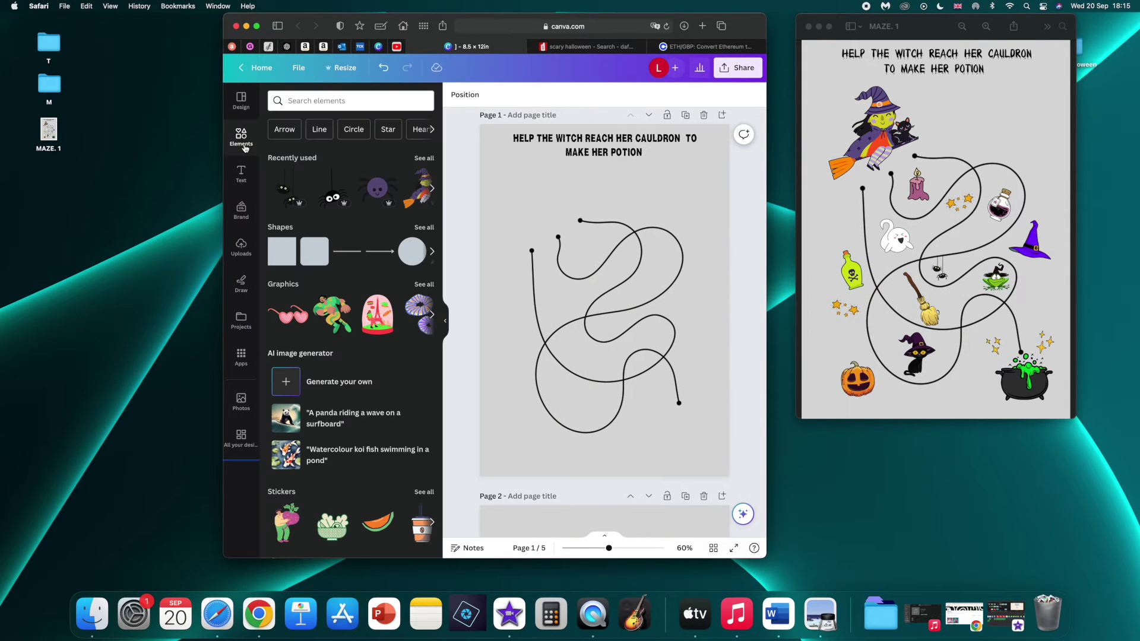
{"action": "left_click", "coordinate": [299, 101]}
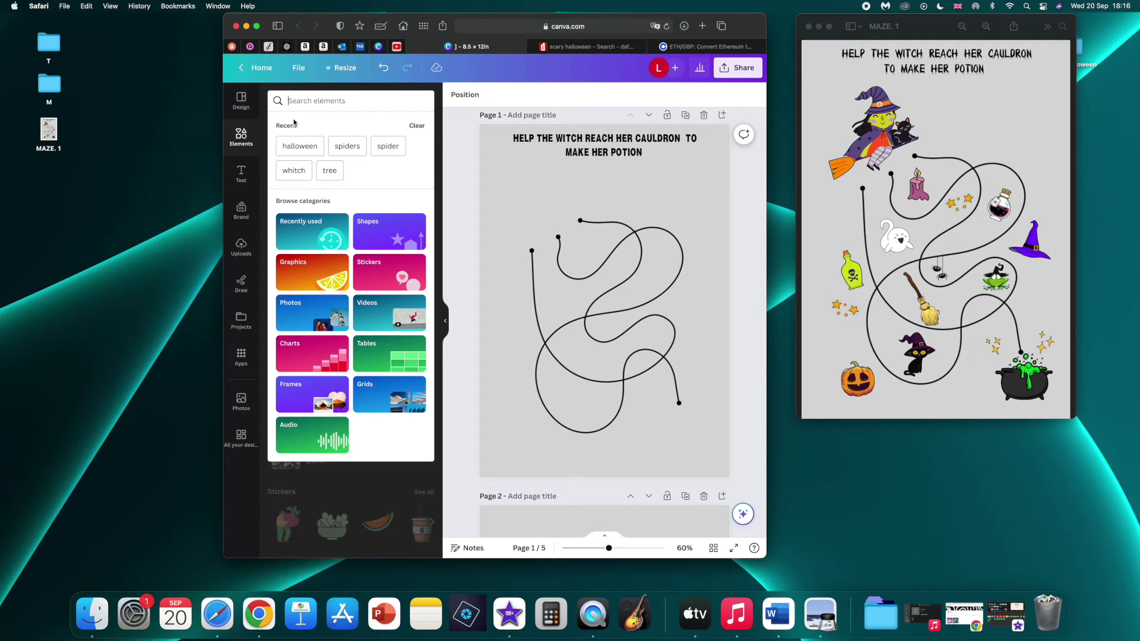
{"action": "left_click", "coordinate": [295, 155]}
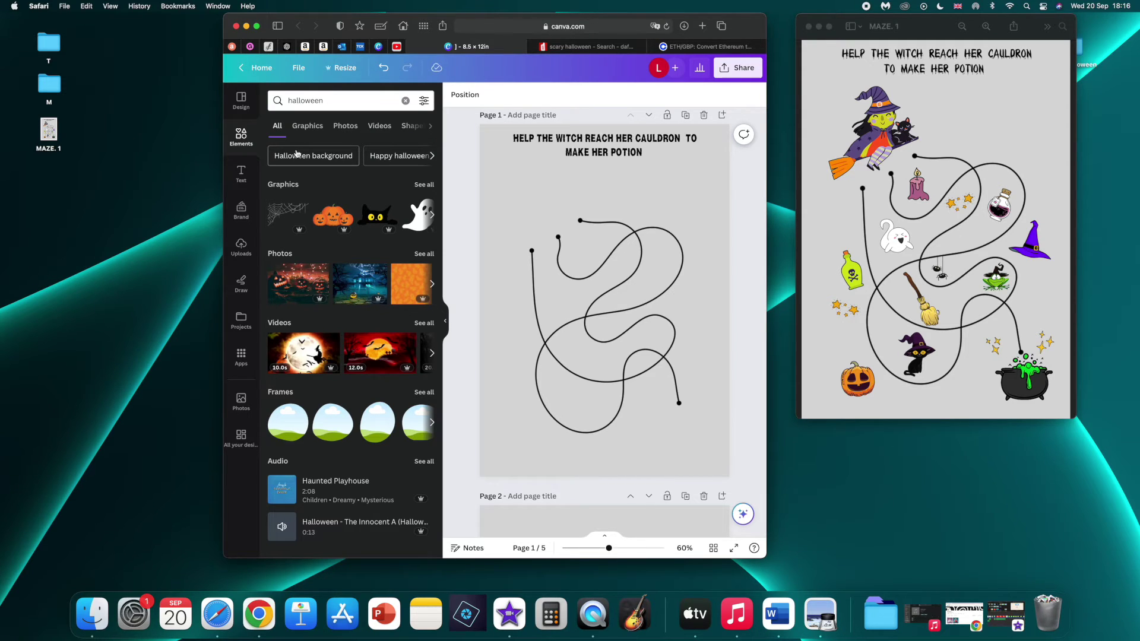
{"action": "left_click", "coordinate": [315, 130]}
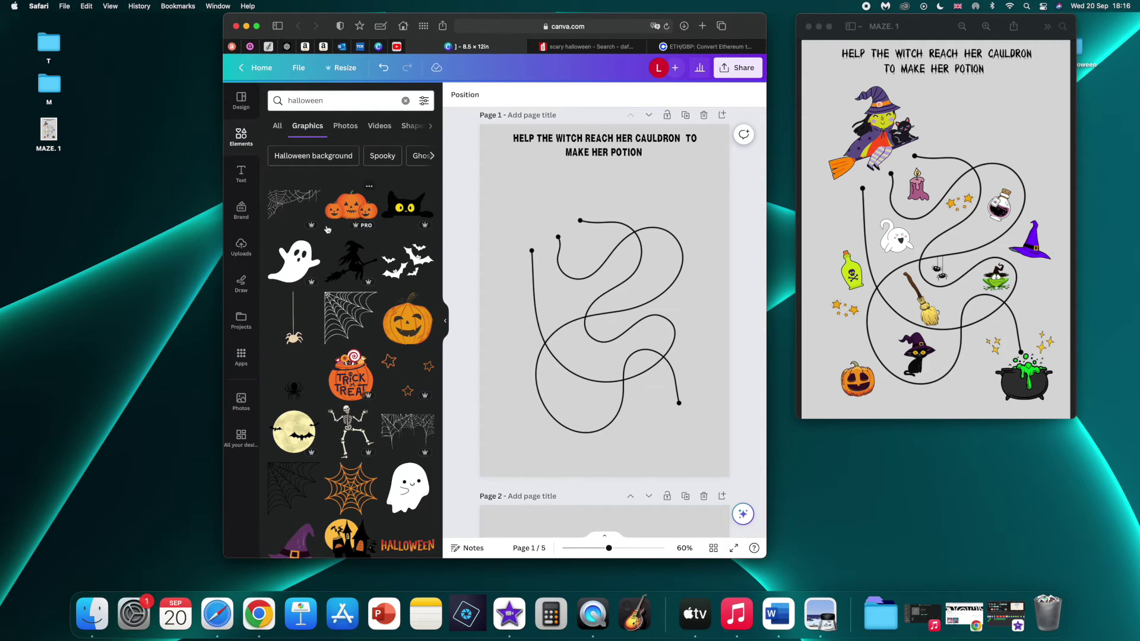
{"action": "scroll", "coordinate": [327, 229], "scroll_direction": "down", "scroll_amount": 3}
{"action": "scroll", "coordinate": [327, 229], "scroll_direction": "down", "scroll_amount": 5}
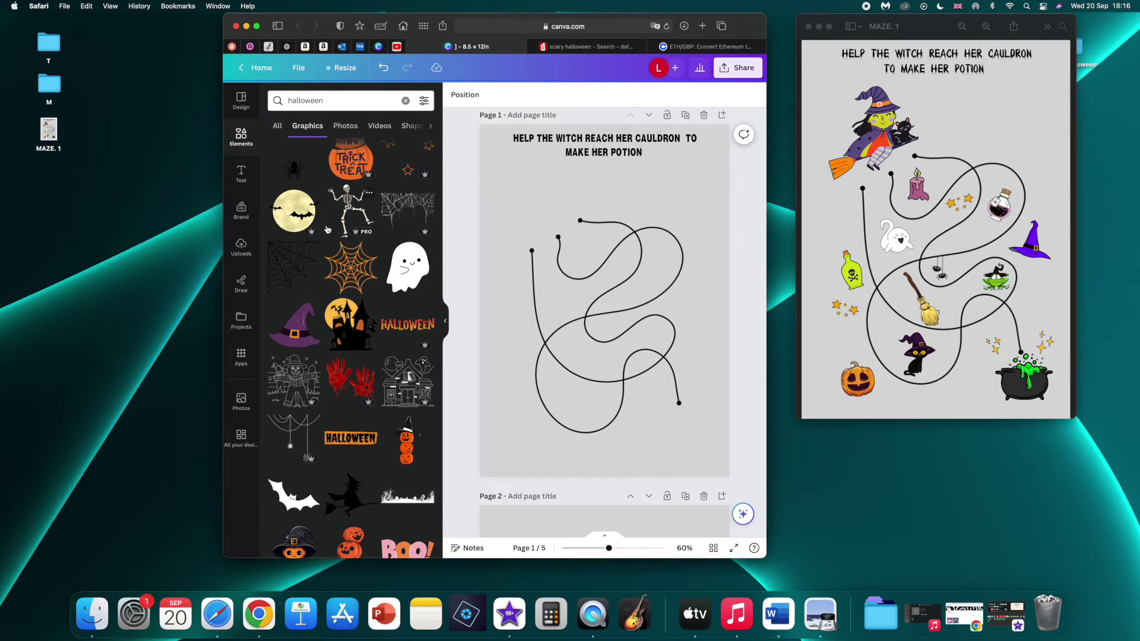
{"action": "scroll", "coordinate": [327, 230], "scroll_direction": "down", "scroll_amount": 2}
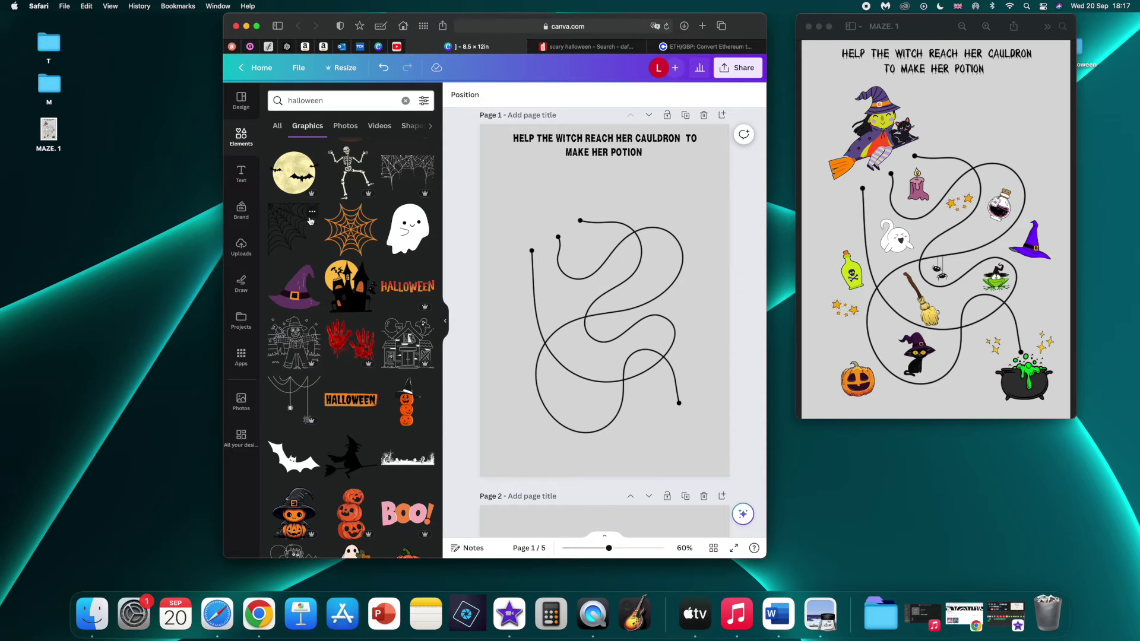
{"action": "scroll", "coordinate": [324, 219], "scroll_direction": "down", "scroll_amount": 3}
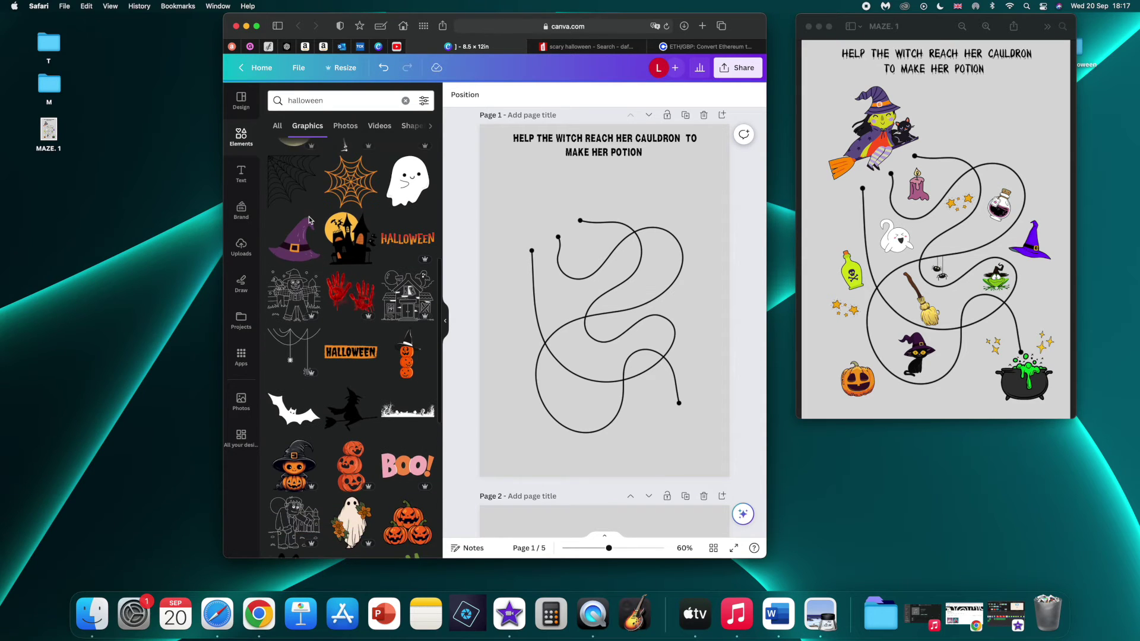
Try the haunted castle graphic on the maze page, remove it and clear the element search
{"action": "left_click", "coordinate": [354, 221]}
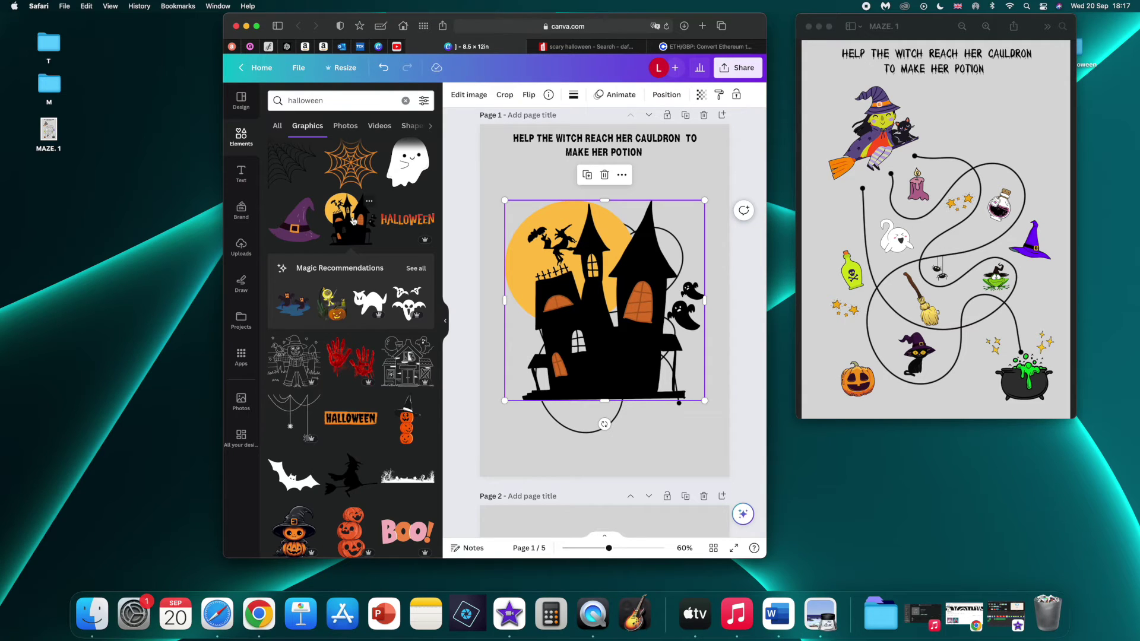
{"action": "key", "text": "Delete"}
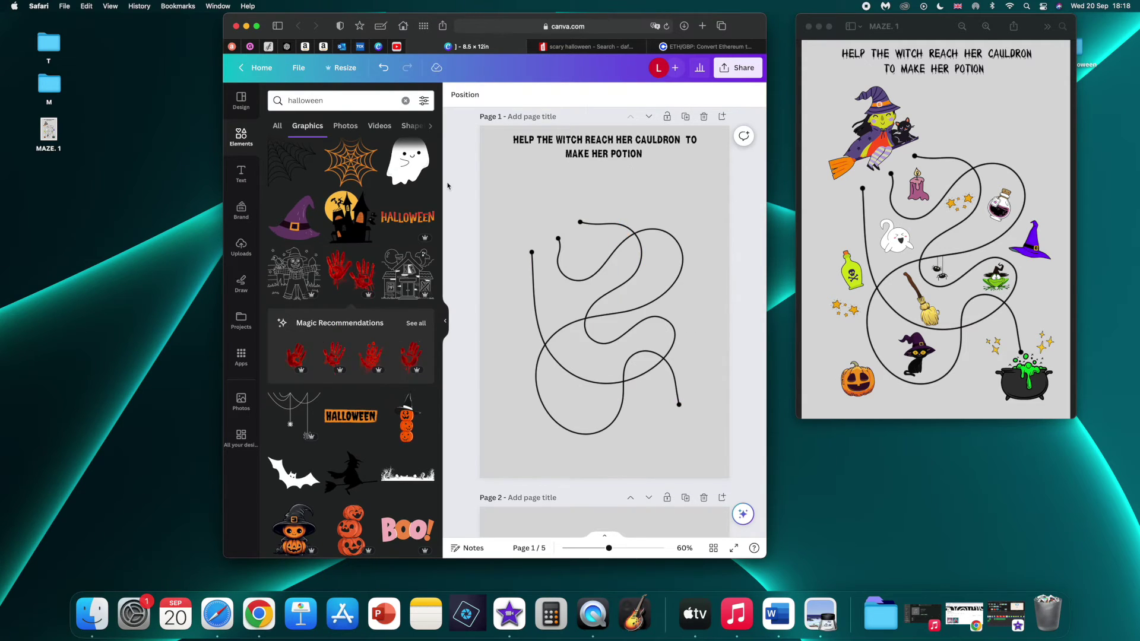
{"action": "left_click", "coordinate": [406, 103]}
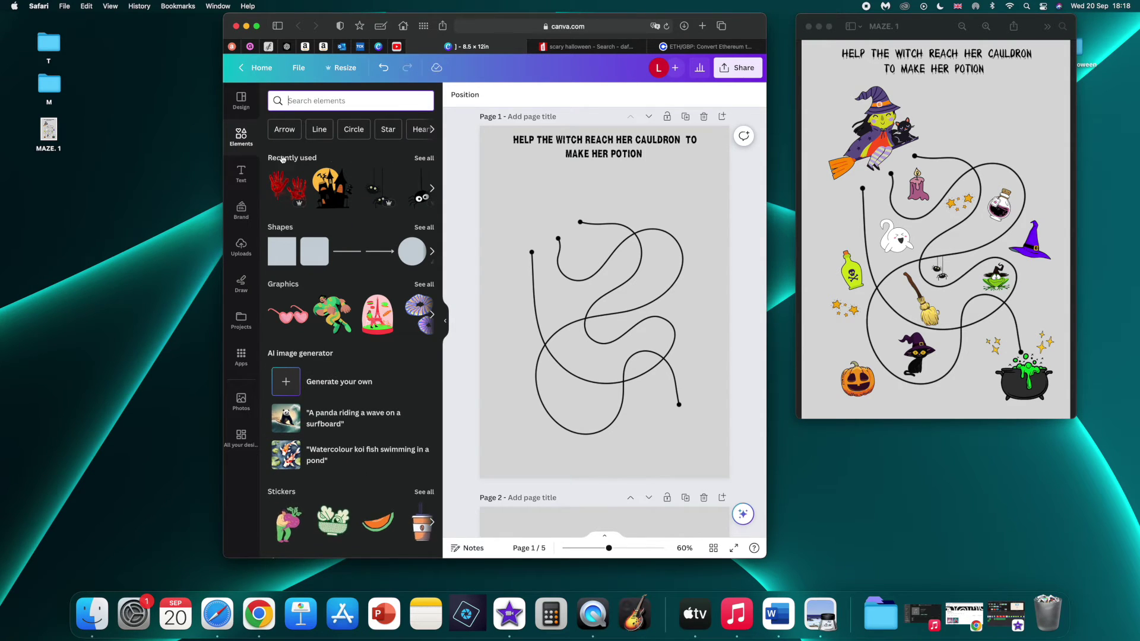
Insert the recently used witch-on-broomstick graphic, shrink it and place it above the path starts in the page's upper-left corner
{"action": "left_click", "coordinate": [424, 158]}
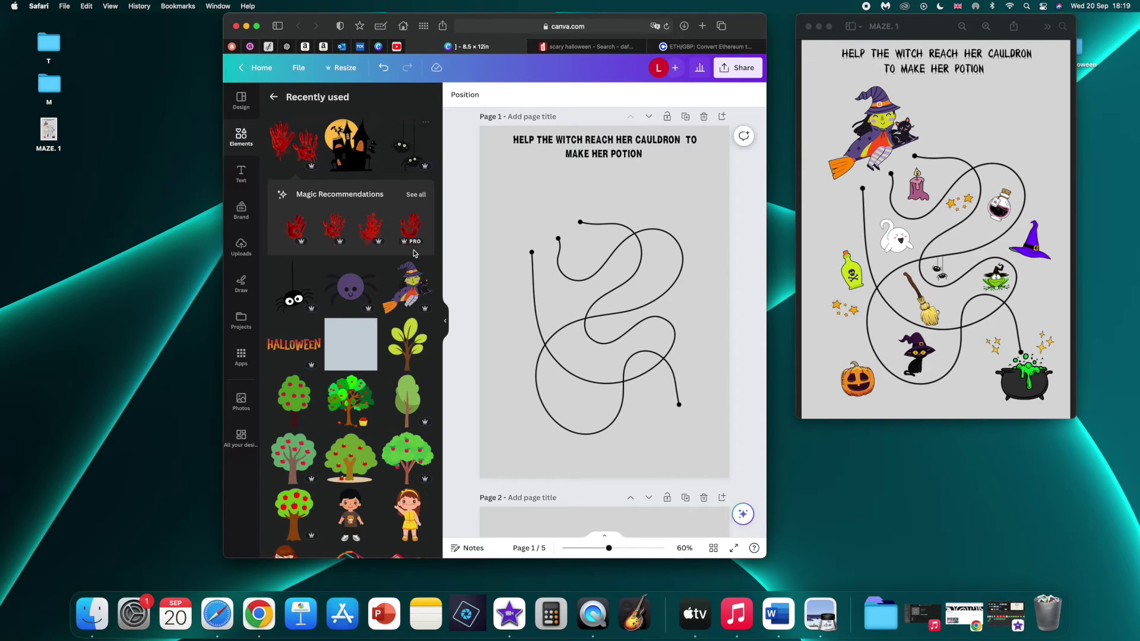
{"action": "left_click", "coordinate": [410, 288]}
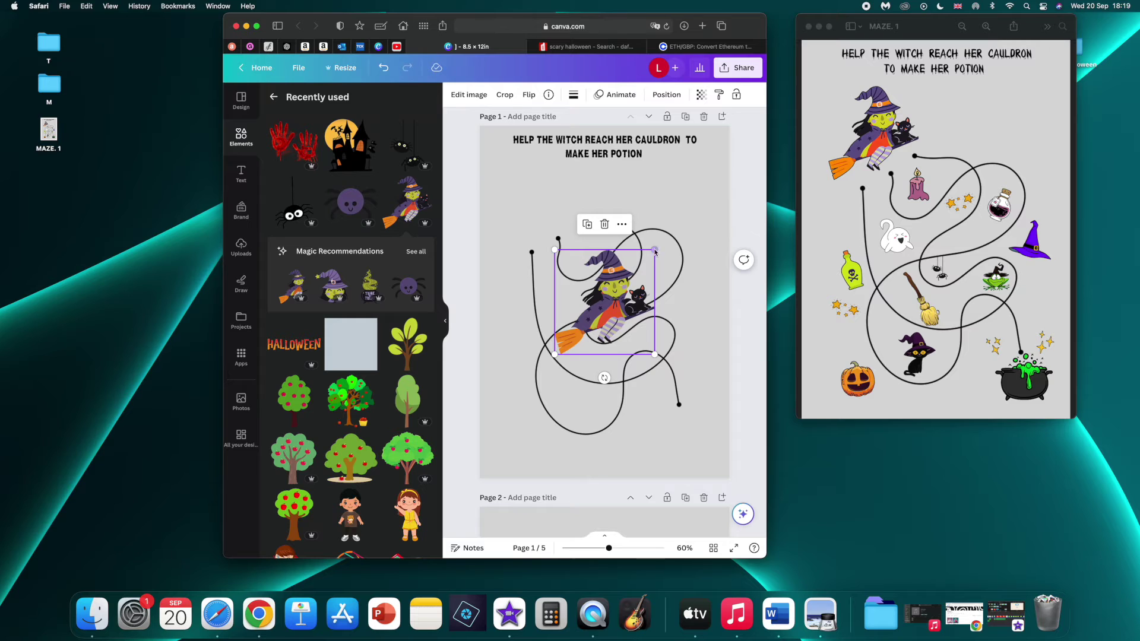
{"action": "left_click_drag", "start_coordinate": [654, 250], "coordinate": [550, 207]}
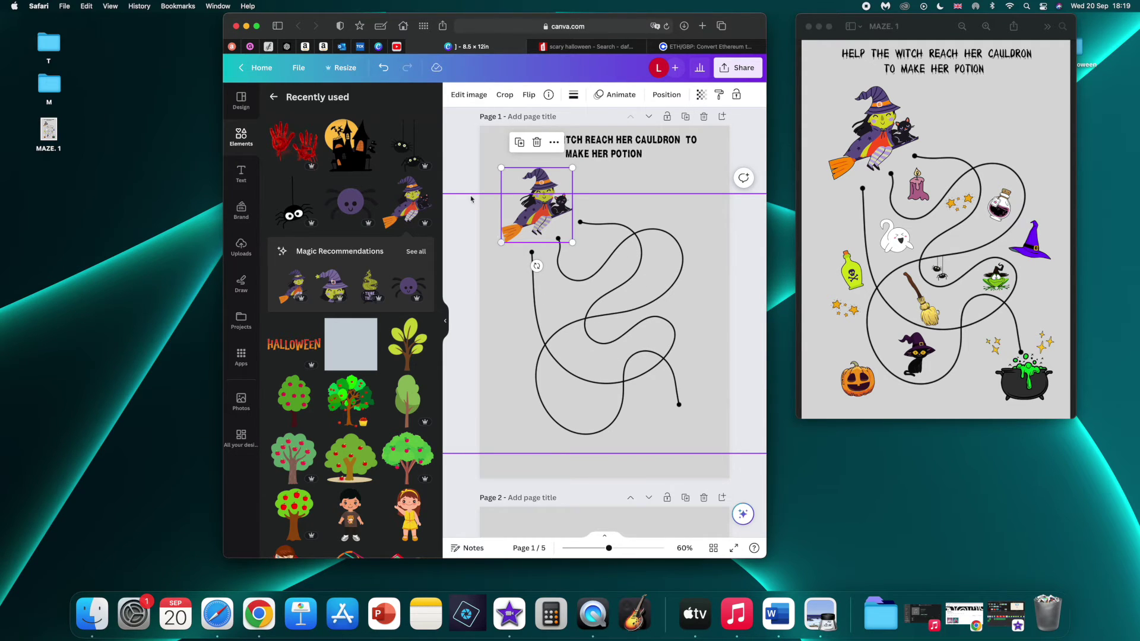
{"action": "left_click", "coordinate": [456, 164]}
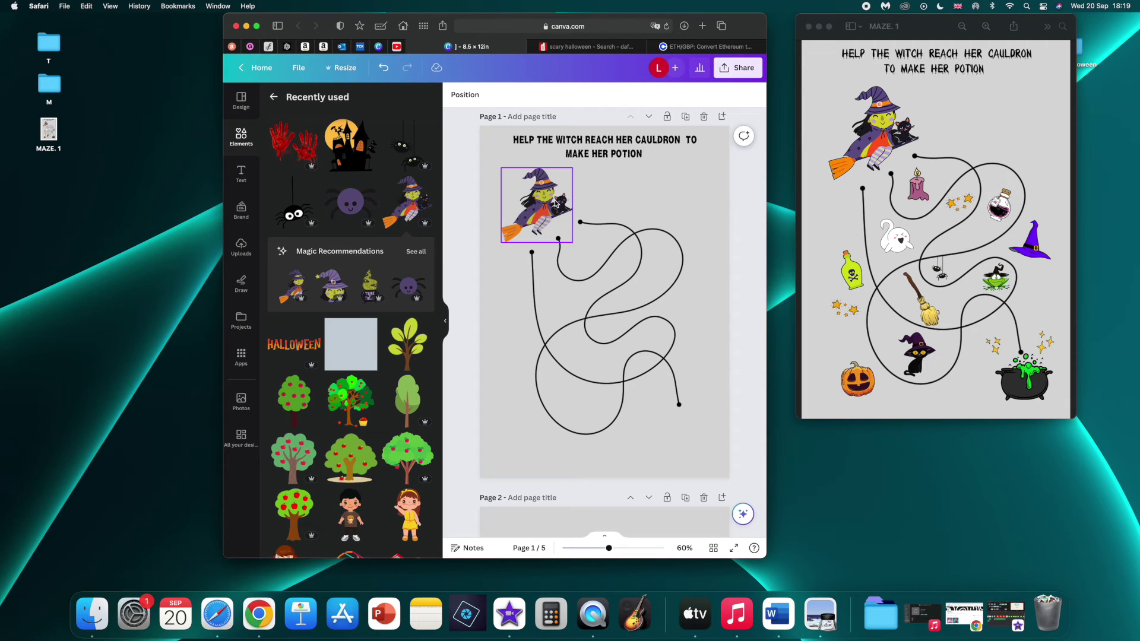
Undo repeatedly until the Halloween graphics are restored around the maze, from the cauldron and pumpkin to the witch and spiders
{"action": "left_click", "coordinate": [385, 68]}
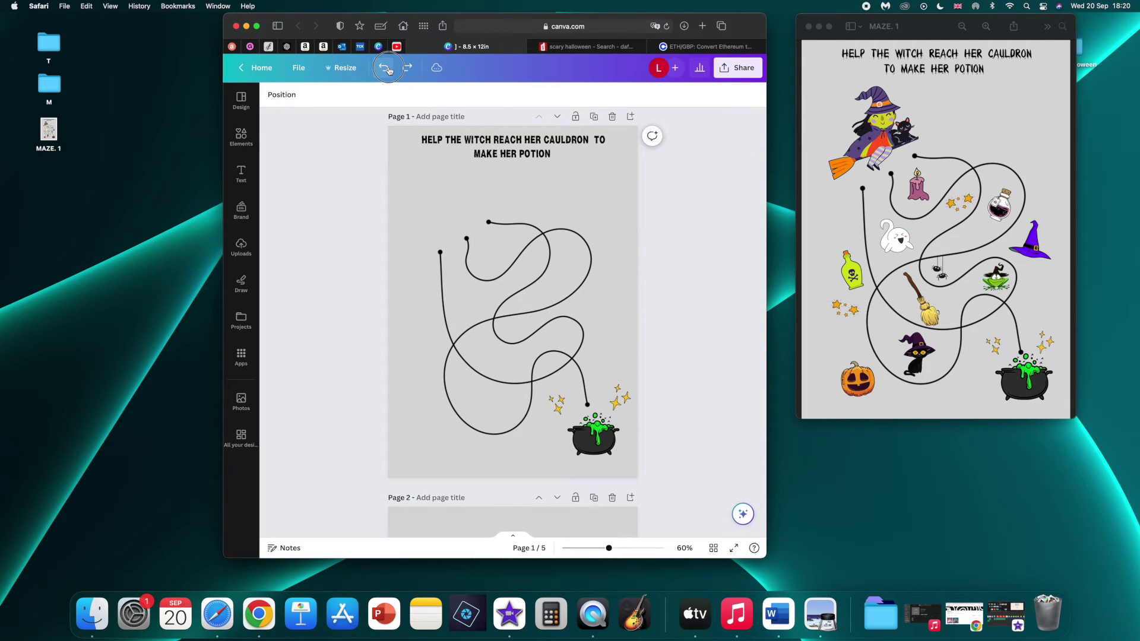
{"action": "left_click", "coordinate": [385, 68]}
{"action": "left_click", "coordinate": [385, 68]}
{"action": "left_click", "coordinate": [385, 68]}
{"action": "left_click", "coordinate": [385, 68]}
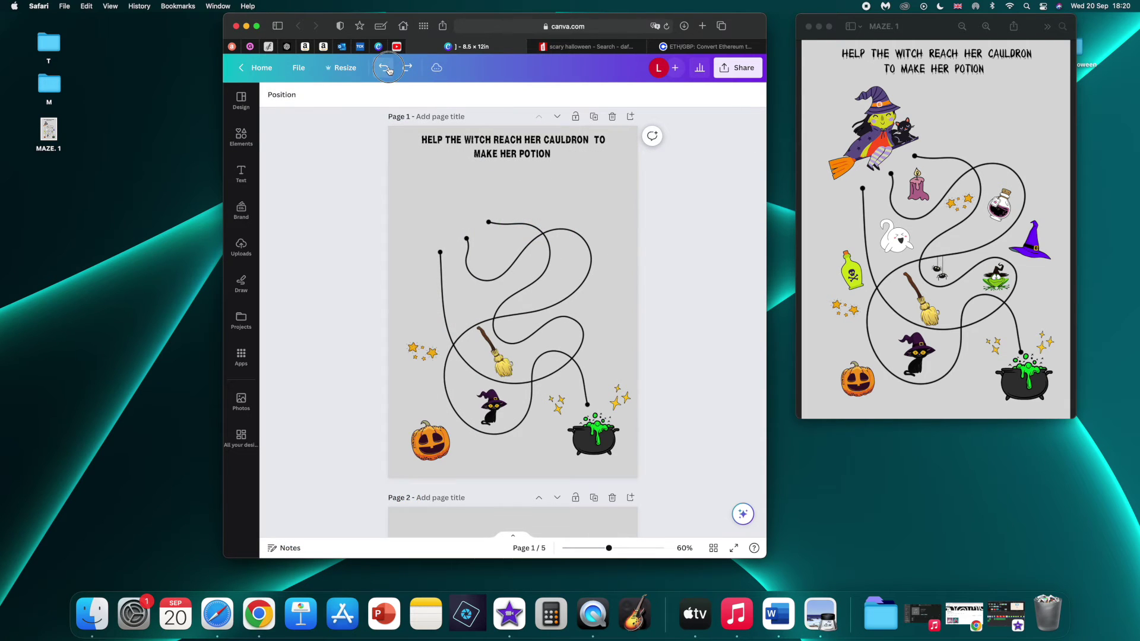
{"action": "left_click", "coordinate": [385, 67]}
{"action": "left_click", "coordinate": [385, 67]}
{"action": "left_click", "coordinate": [385, 68]}
{"action": "left_click", "coordinate": [384, 68]}
{"action": "left_click", "coordinate": [384, 68]}
{"action": "left_click", "coordinate": [384, 68]}
{"action": "left_click", "coordinate": [385, 68]}
{"action": "left_click", "coordinate": [385, 68]}
{"action": "left_click", "coordinate": [385, 67]}
{"action": "left_click", "coordinate": [385, 68]}
{"action": "left_click", "coordinate": [385, 67]}
{"action": "left_click", "coordinate": [384, 67]}
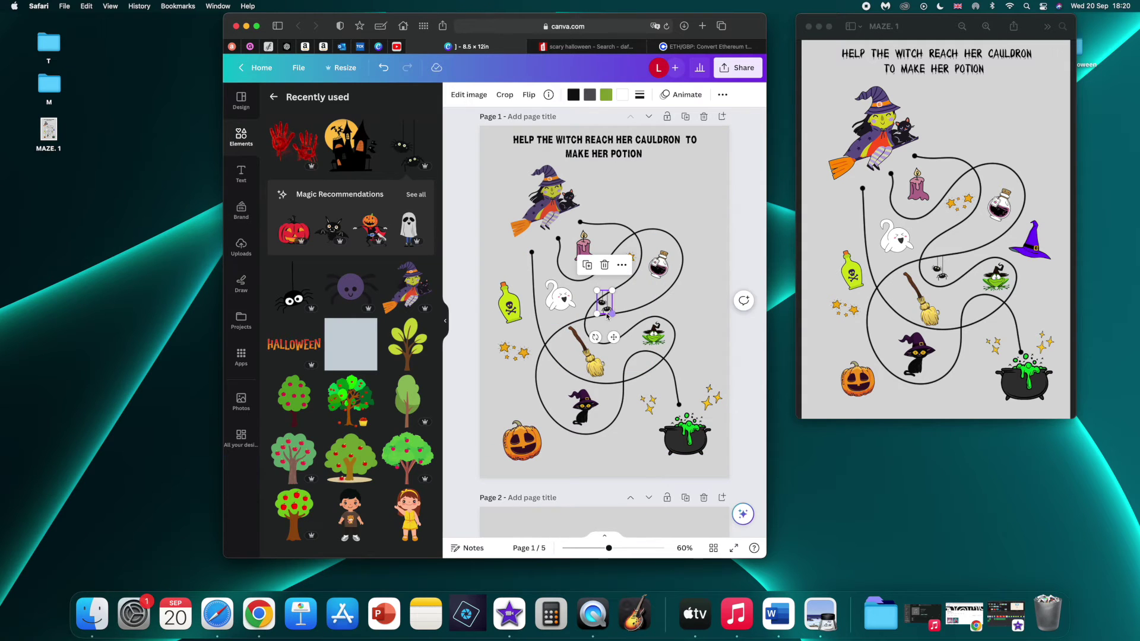
Nudge the spider graphic within the maze and place the purple witch hat, tilted, beside the path's right edge
{"action": "left_click_drag", "start_coordinate": [606, 317], "coordinate": [615, 305]}
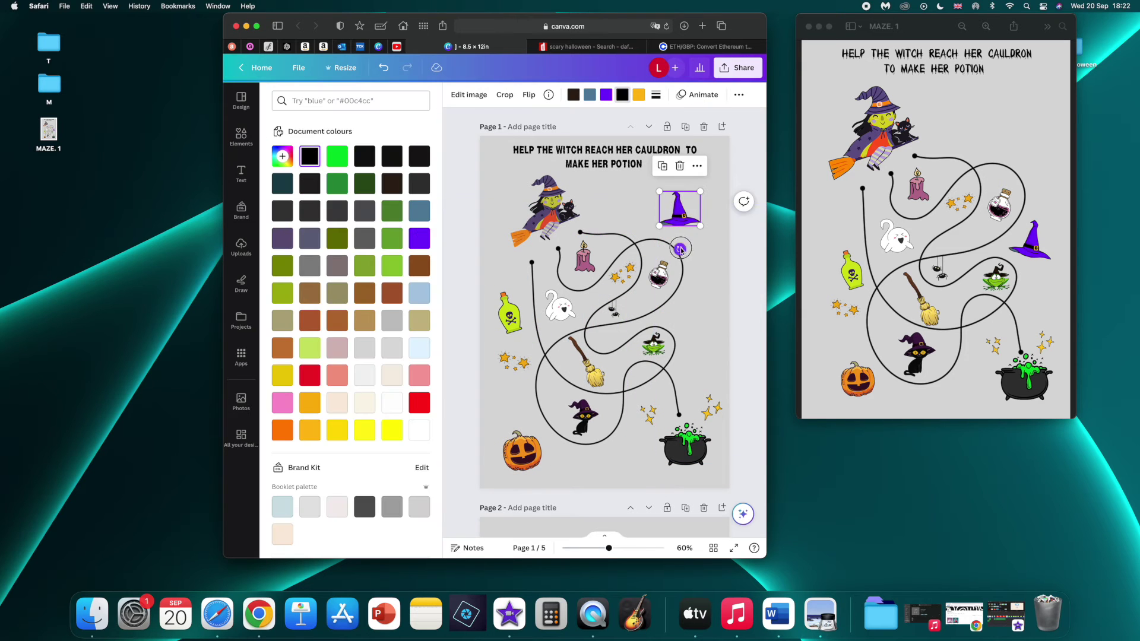
{"action": "left_click_drag", "start_coordinate": [679, 178], "coordinate": [692, 321]}
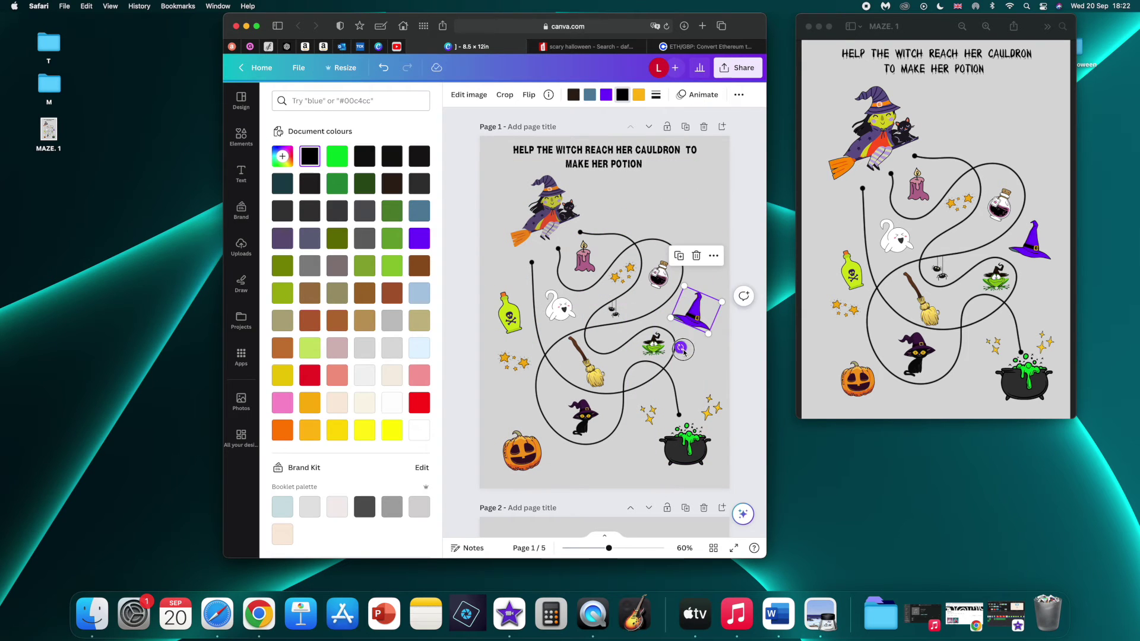
{"action": "key", "text": "Escape"}
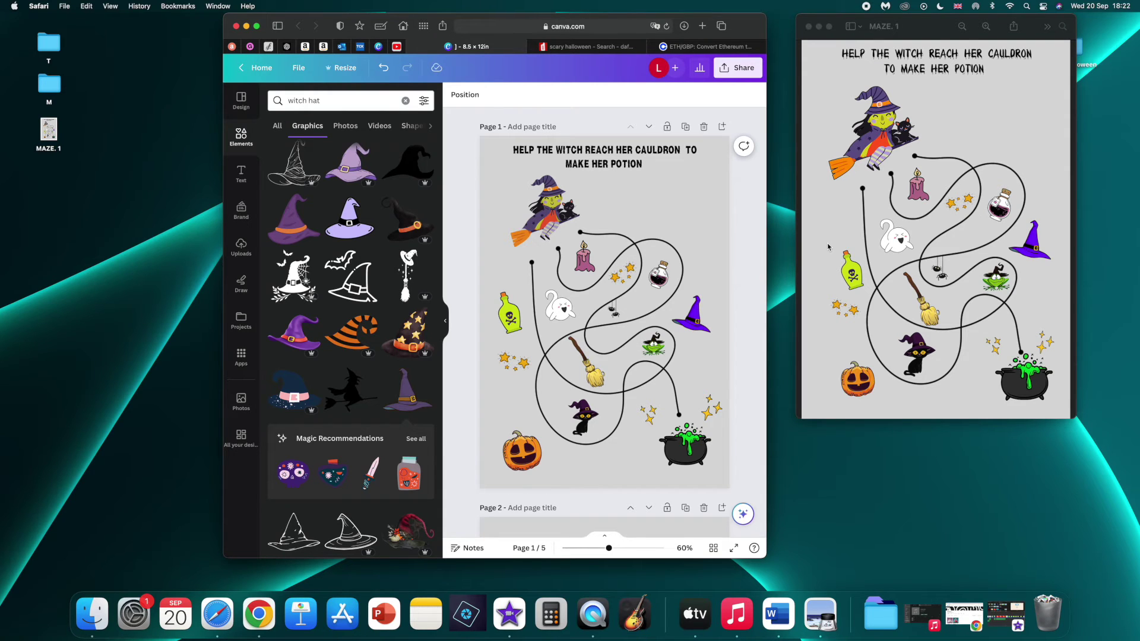
{"action": "left_click", "coordinate": [445, 321]}
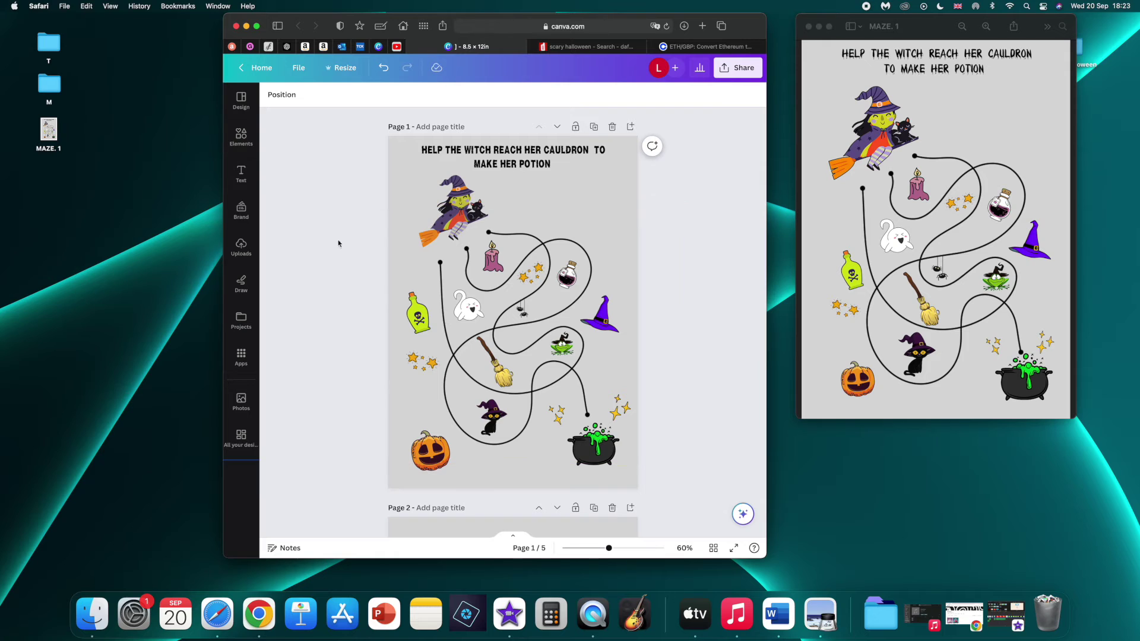
Open the Brand Kit for editing, choose to upload a font and look through the uploaded fonts
{"action": "left_click", "coordinate": [242, 98]}
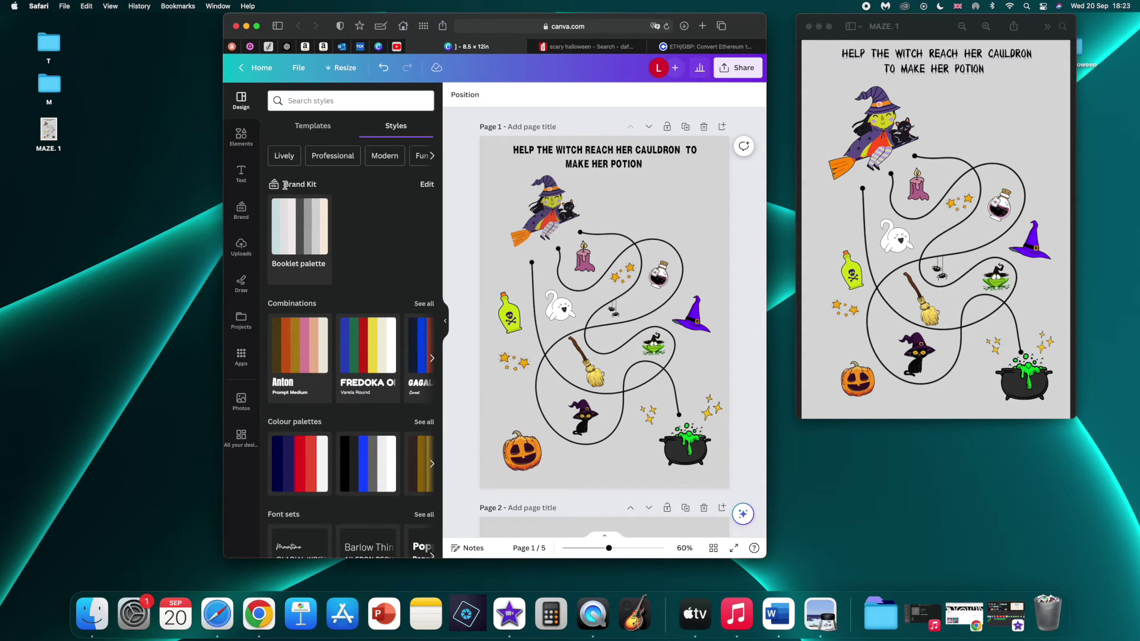
{"action": "left_click", "coordinate": [427, 185]}
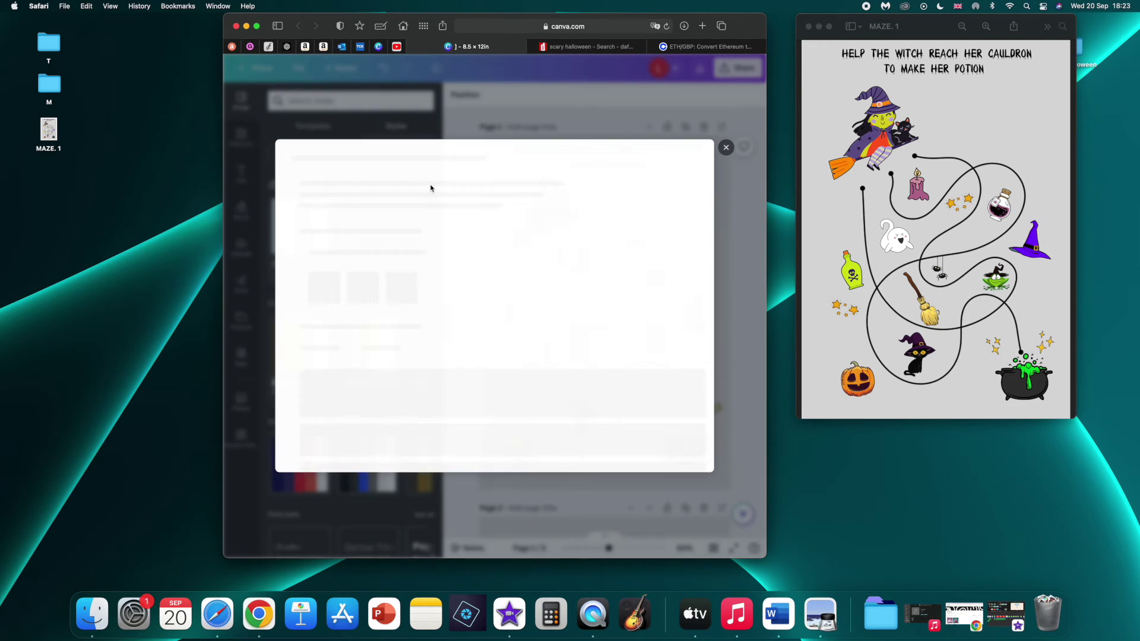
{"action": "scroll", "coordinate": [401, 230], "scroll_direction": "down", "scroll_amount": 5}
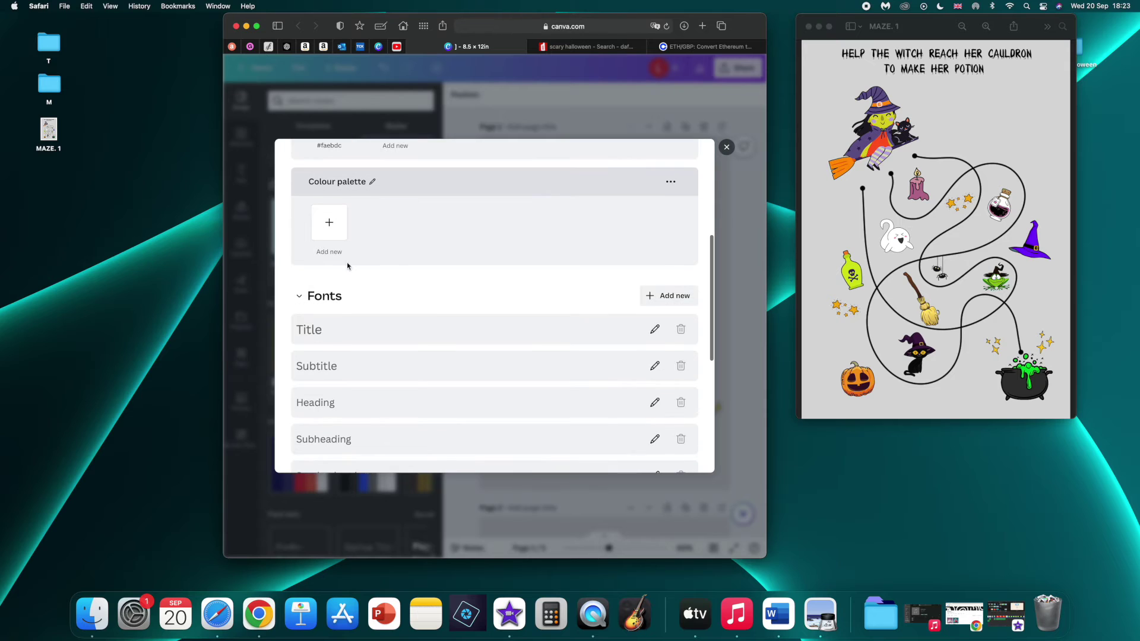
{"action": "left_click", "coordinate": [675, 295]}
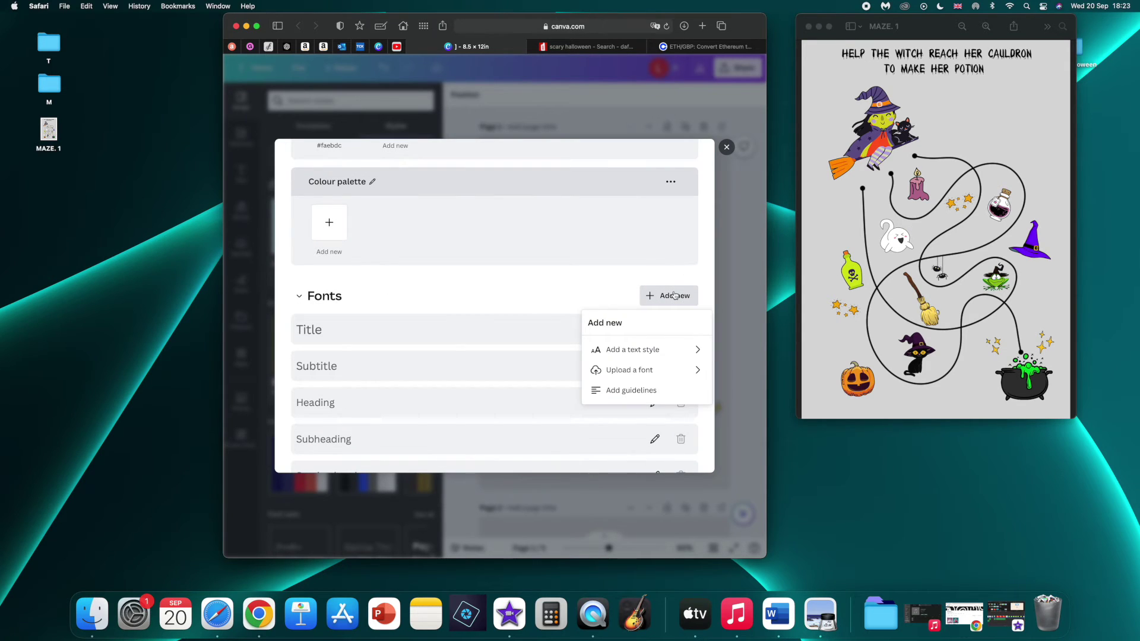
{"action": "left_click", "coordinate": [648, 371]}
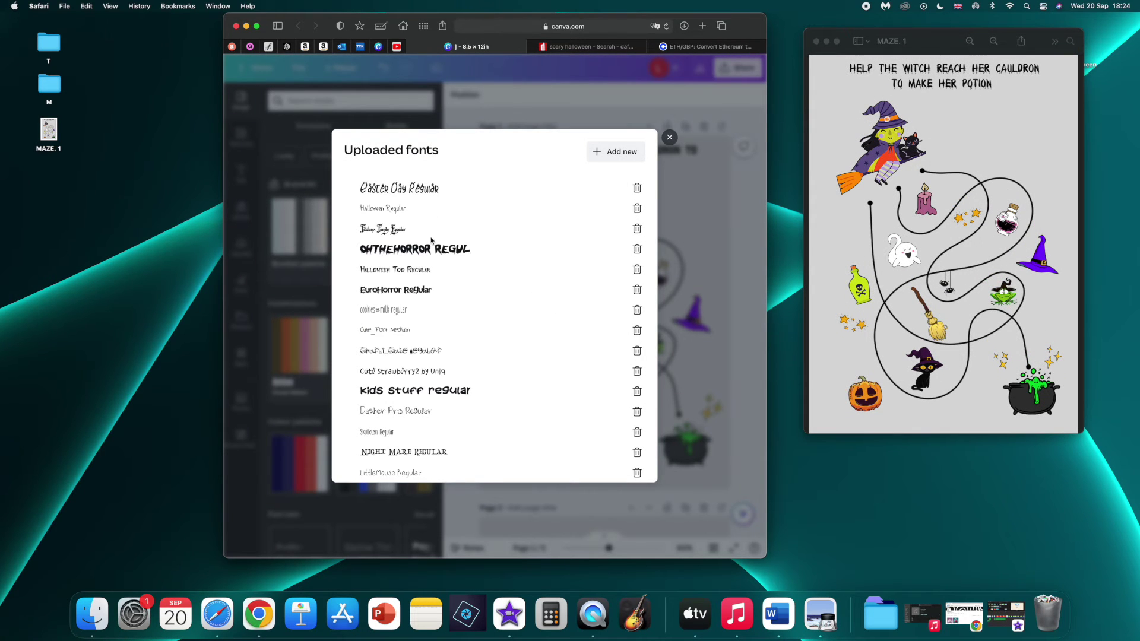
{"action": "scroll", "coordinate": [432, 241], "scroll_direction": "down", "scroll_amount": 3}
{"action": "scroll", "coordinate": [432, 239], "scroll_direction": "down", "scroll_amount": 3}
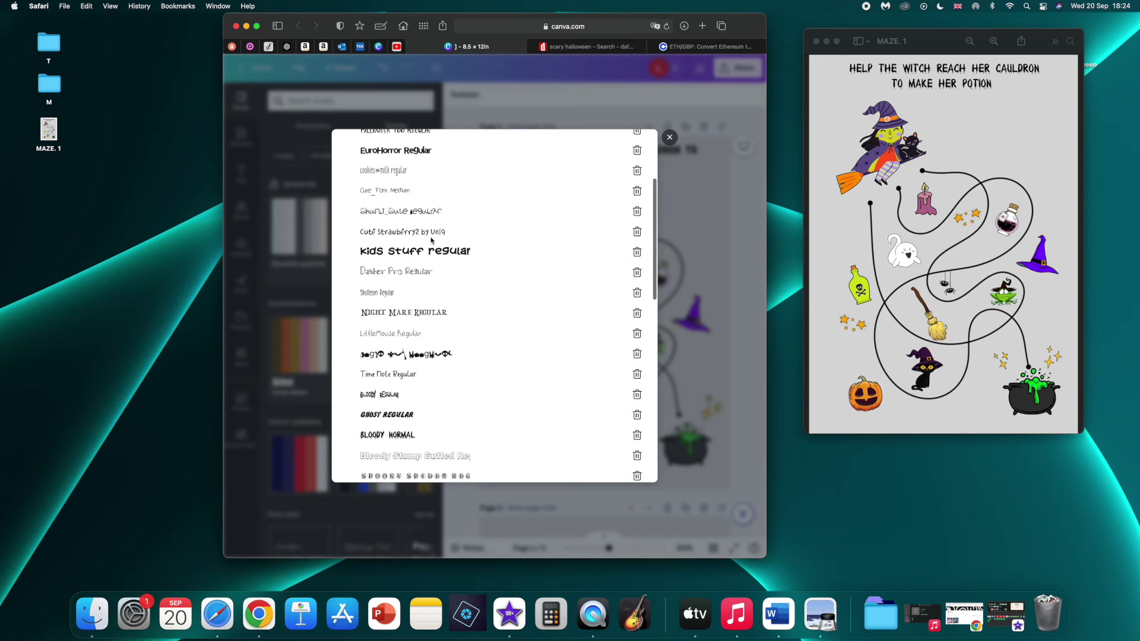
{"action": "scroll", "coordinate": [432, 239], "scroll_direction": "down", "scroll_amount": 10}
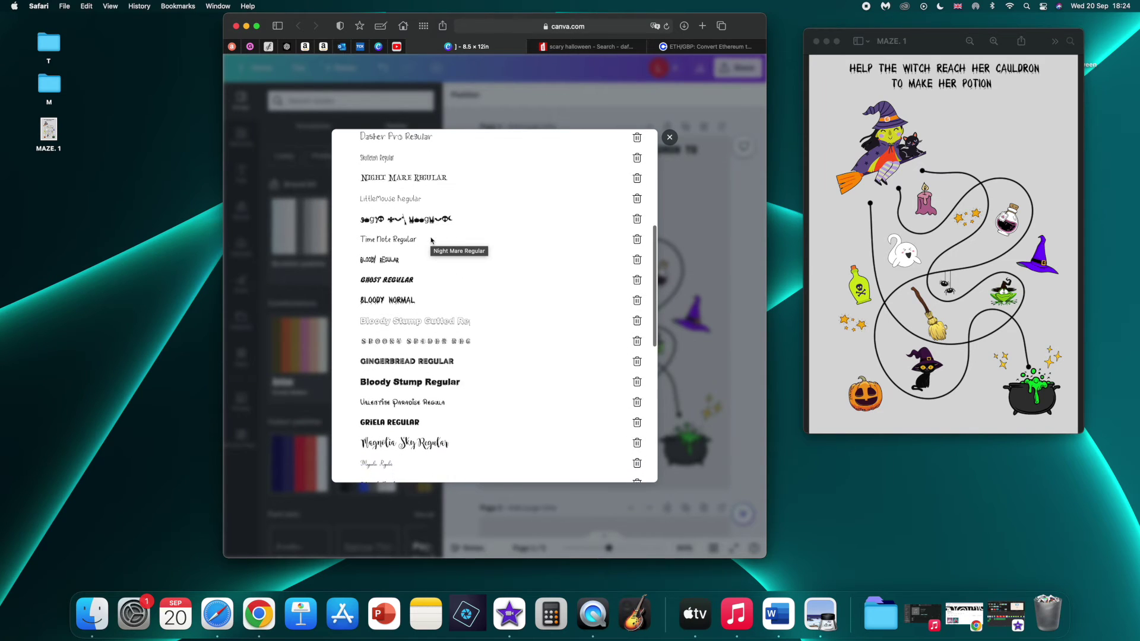
{"action": "scroll", "coordinate": [431, 239], "scroll_direction": "down", "scroll_amount": 5}
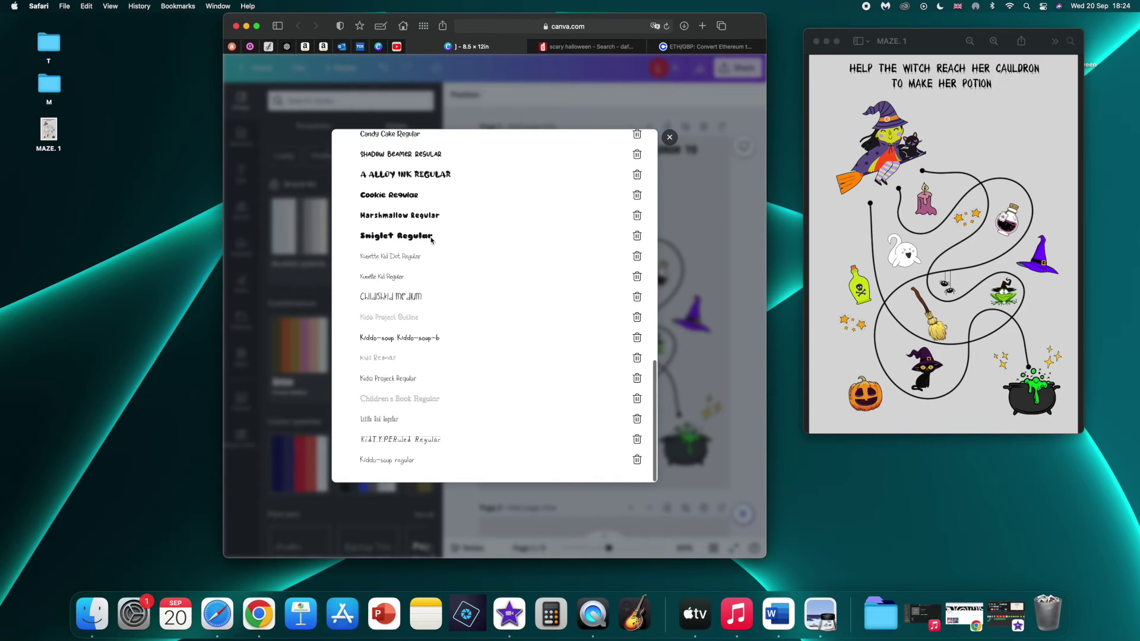
{"action": "scroll", "coordinate": [432, 239], "scroll_direction": "up", "scroll_amount": 20}
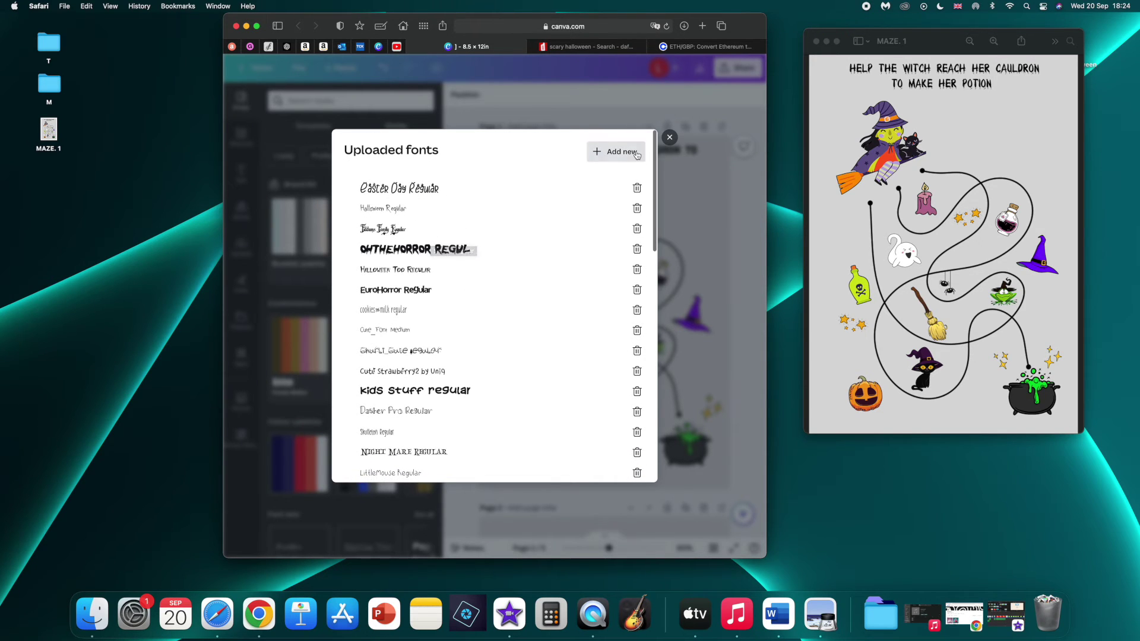
Upload Scary Halloween Font.ttf from the scary_halloween folder and close the Brand Kit
{"action": "left_click", "coordinate": [599, 154]}
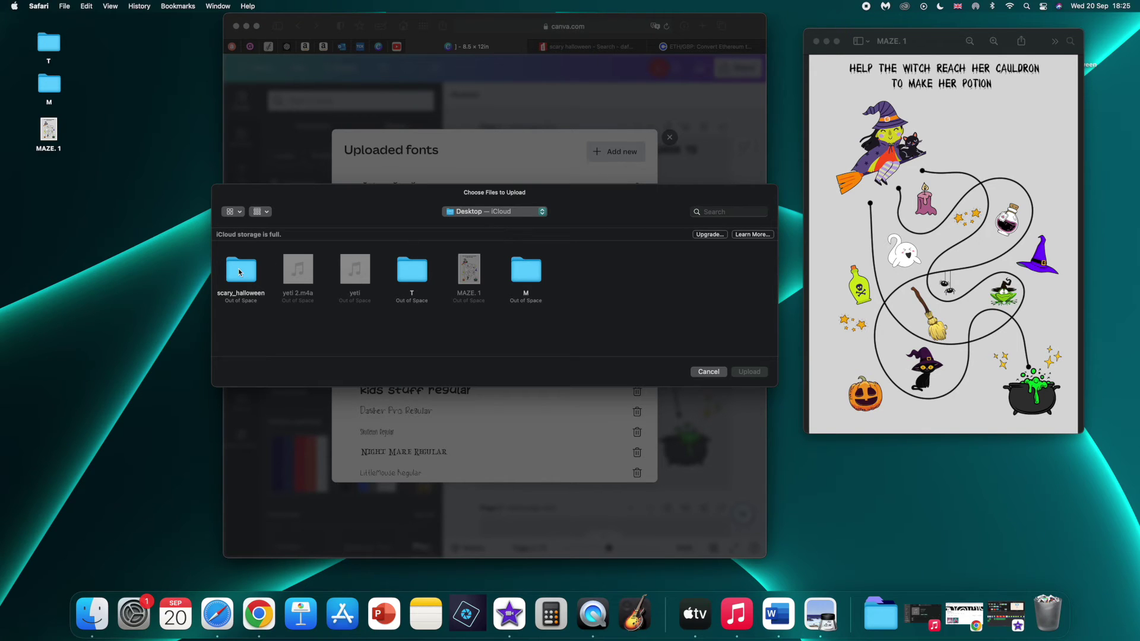
{"action": "left_click", "coordinate": [240, 272]}
{"action": "left_click", "coordinate": [749, 372]}
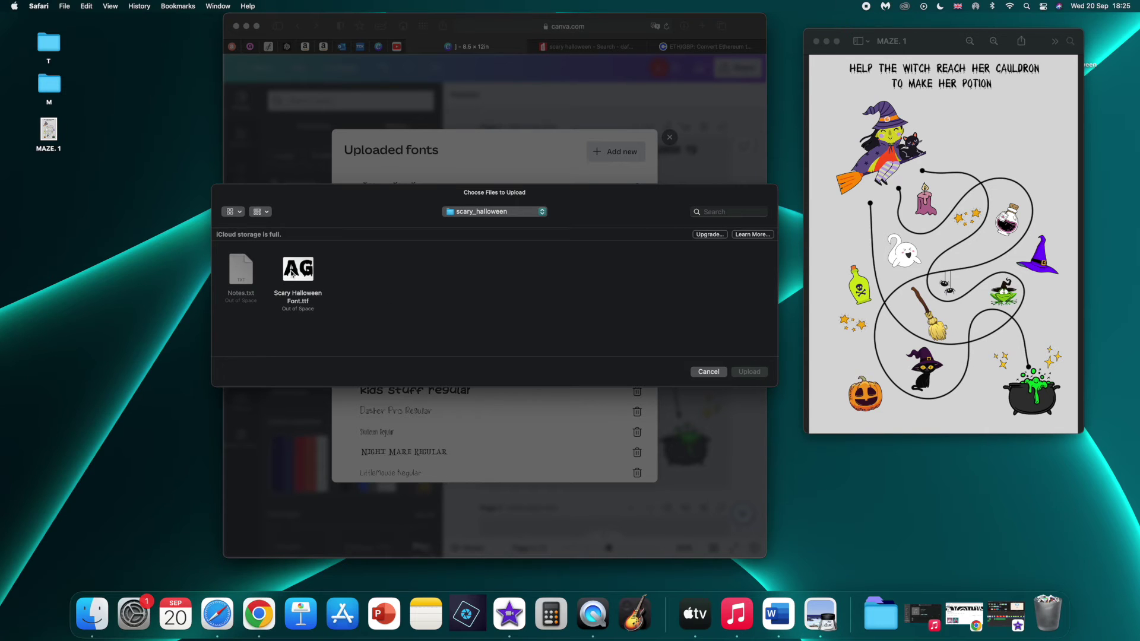
{"action": "left_click", "coordinate": [292, 273]}
{"action": "left_click", "coordinate": [747, 372]}
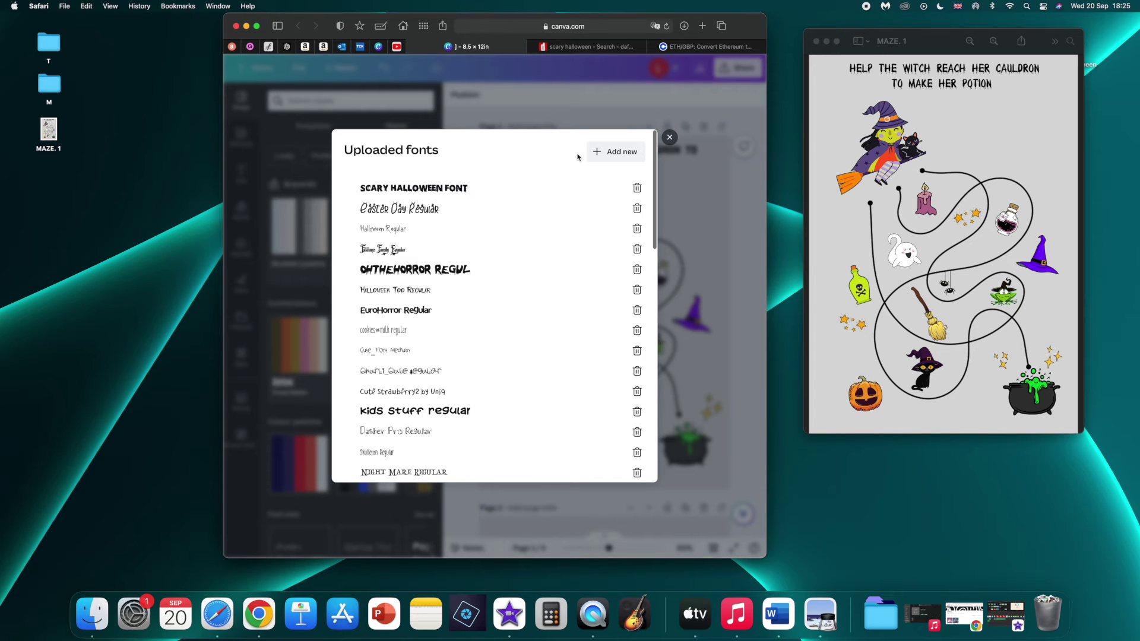
{"action": "left_click", "coordinate": [670, 137]}
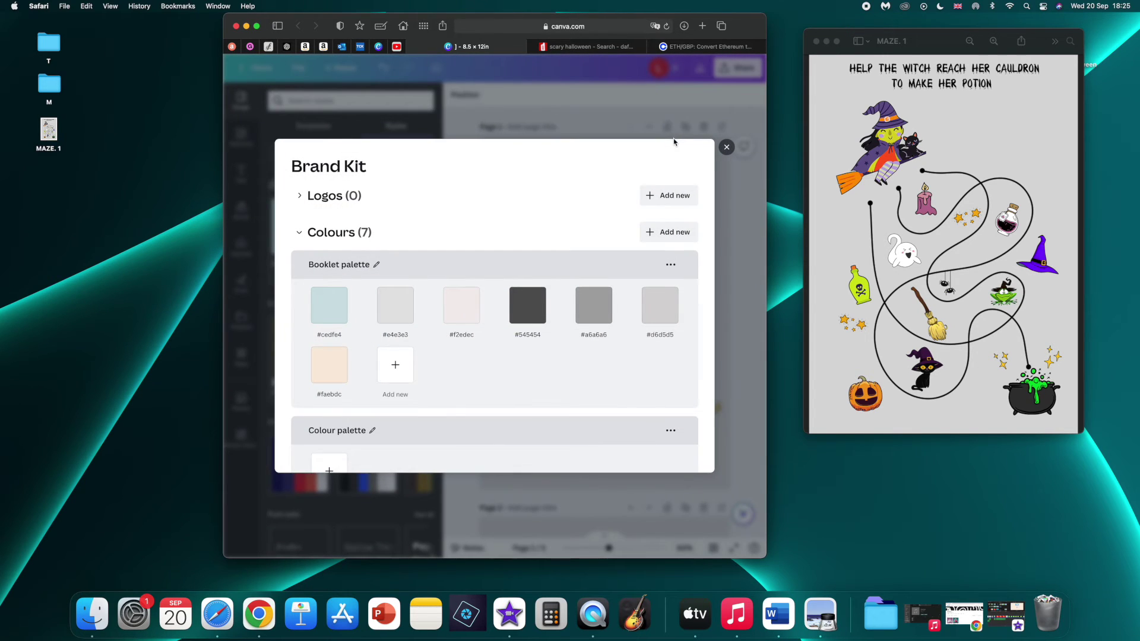
{"action": "left_click", "coordinate": [727, 147]}
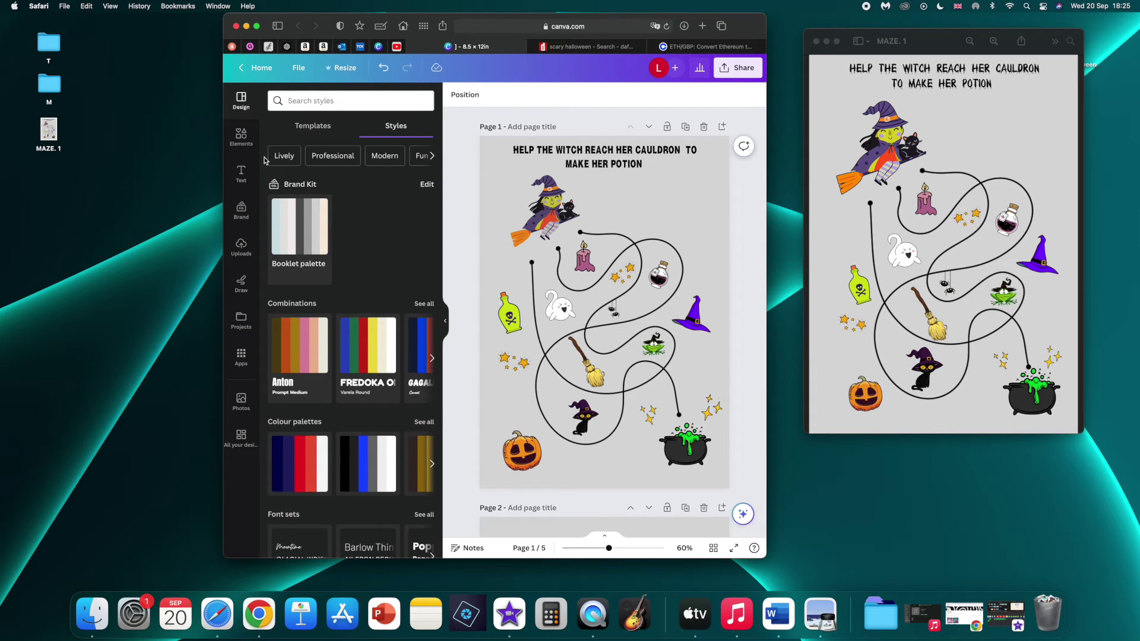
Select the whole maze title and search the font list for the uploaded Scary Halloween font
{"action": "left_click", "coordinate": [241, 173]}
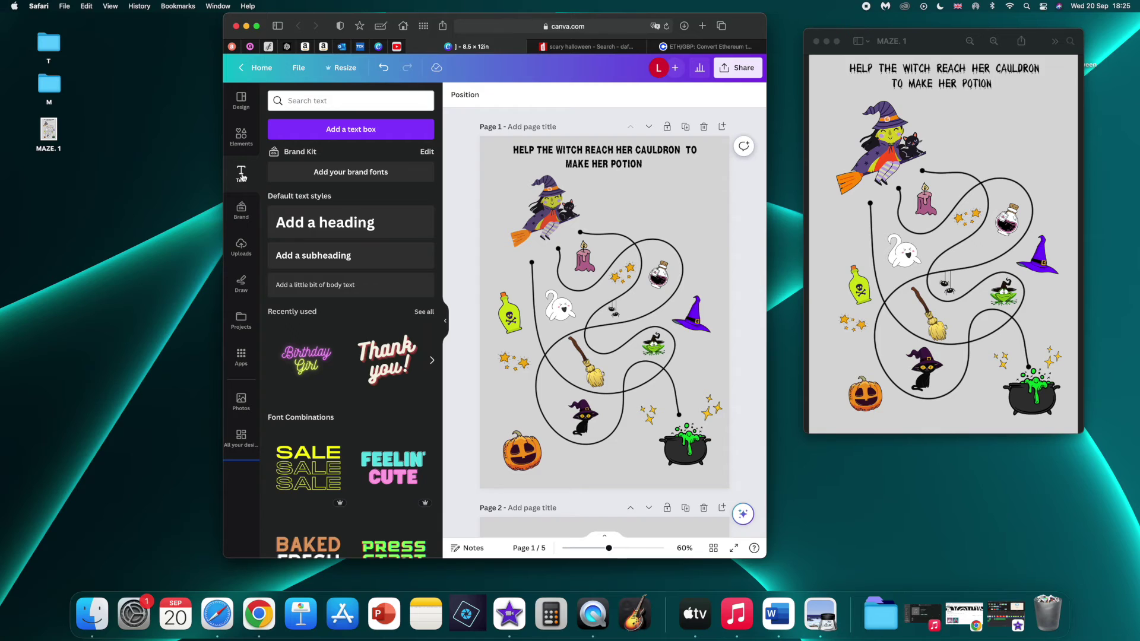
{"action": "left_click", "coordinate": [552, 151]}
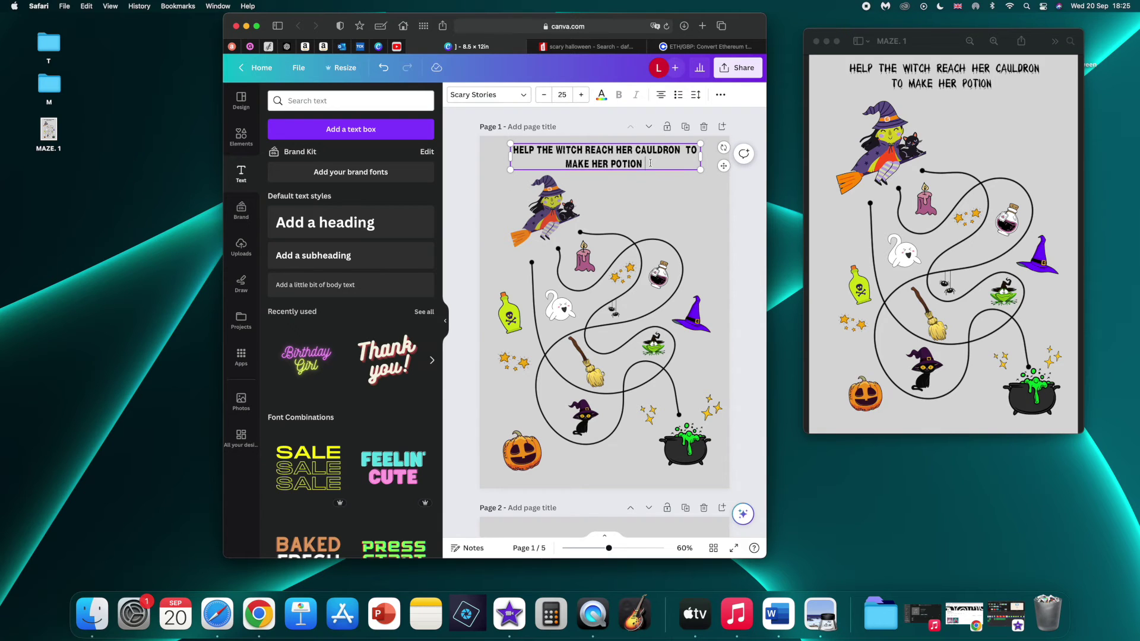
{"action": "left_click_drag", "start_coordinate": [652, 166], "coordinate": [512, 147]}
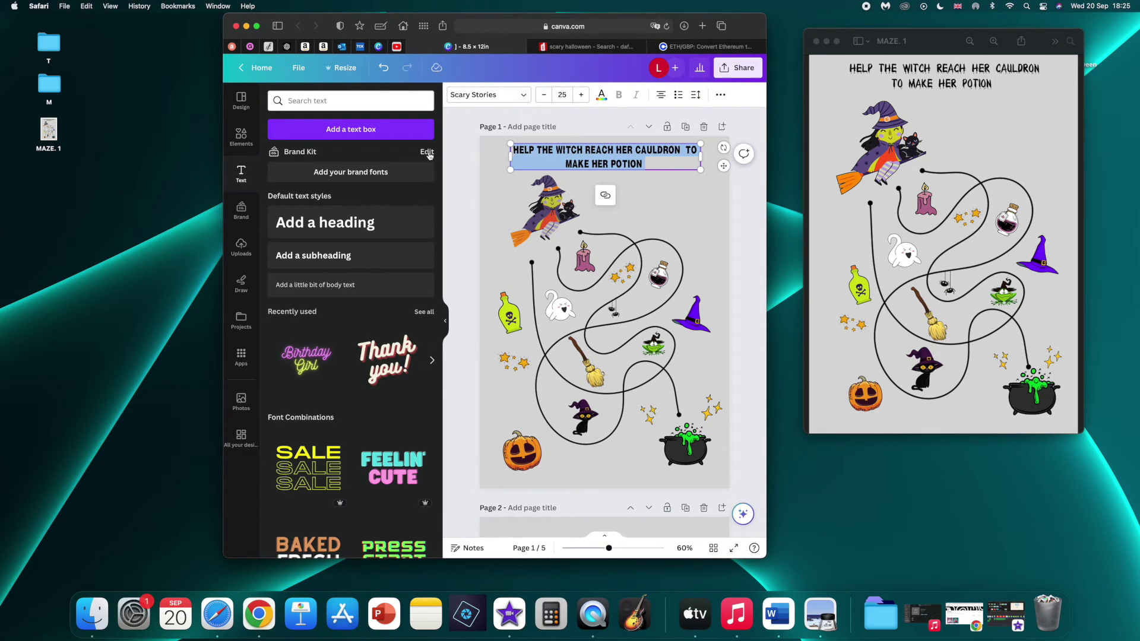
{"action": "left_click", "coordinate": [515, 96]}
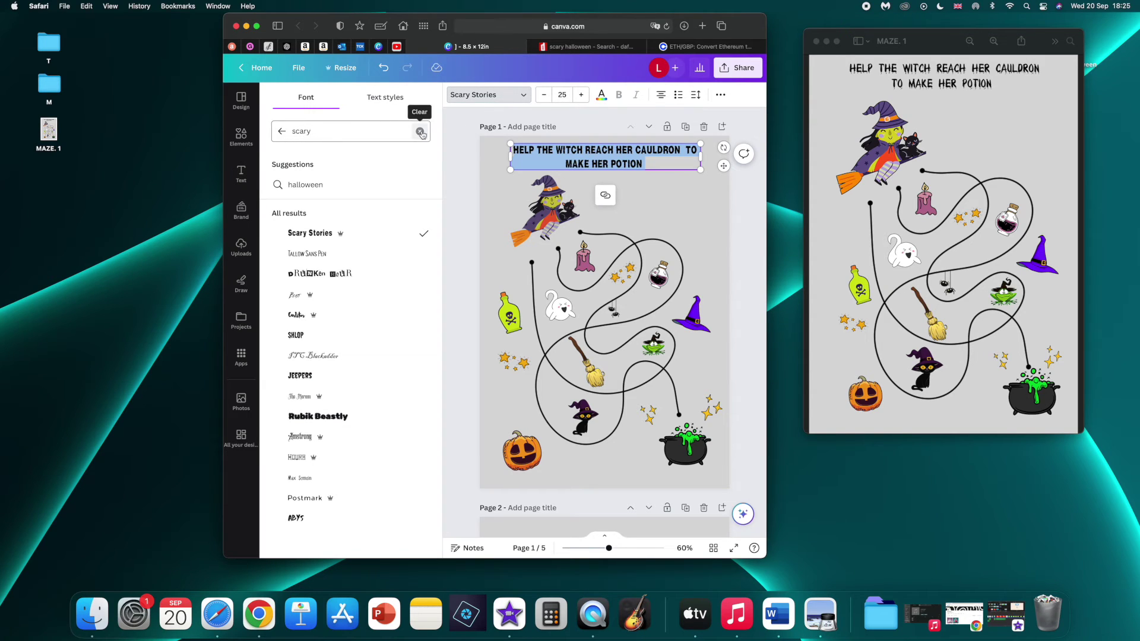
{"action": "left_click", "coordinate": [380, 131]}
{"action": "type", "text": "ha"}
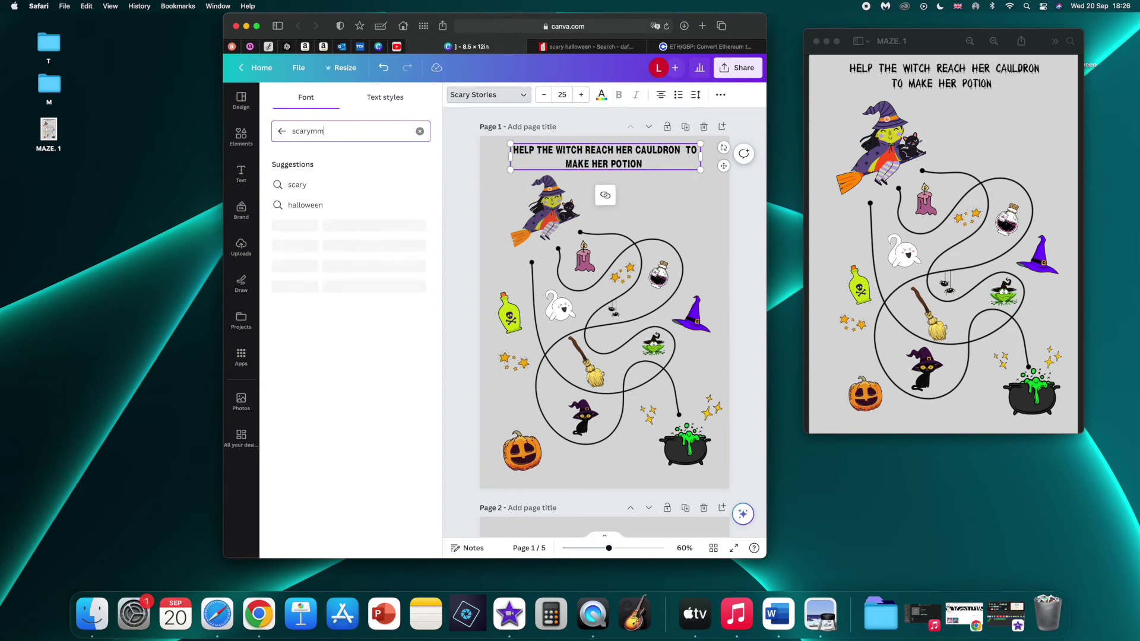
{"action": "left_click", "coordinate": [386, 276]}
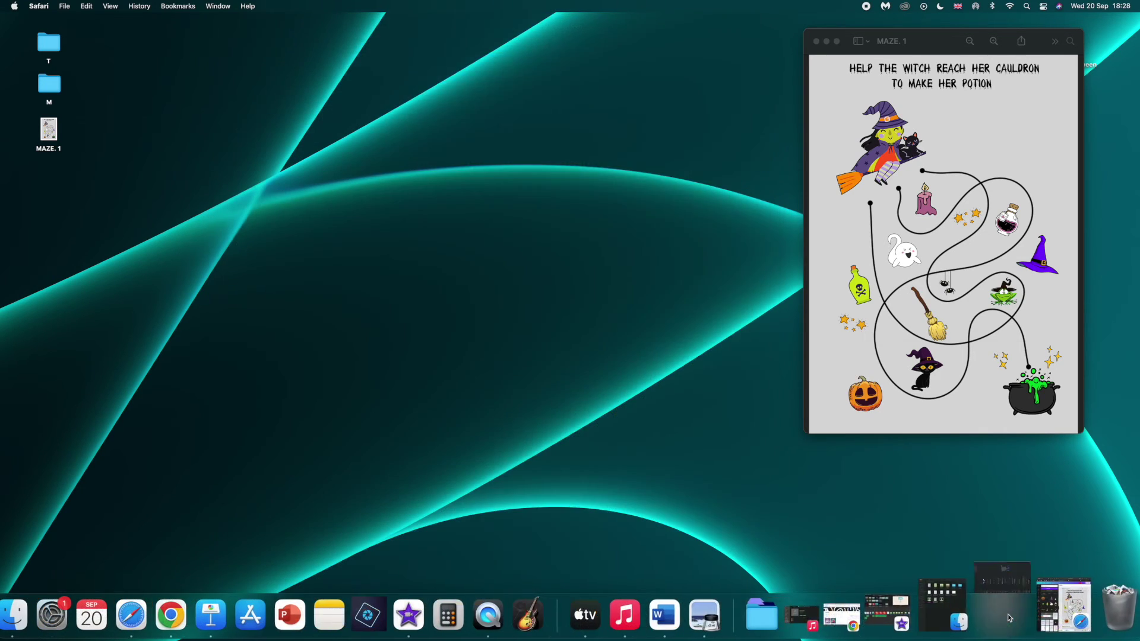
Switch to the maze keynote document in Keynote, select its title text box and check the options for inserting media
{"action": "left_click", "coordinate": [1007, 614]}
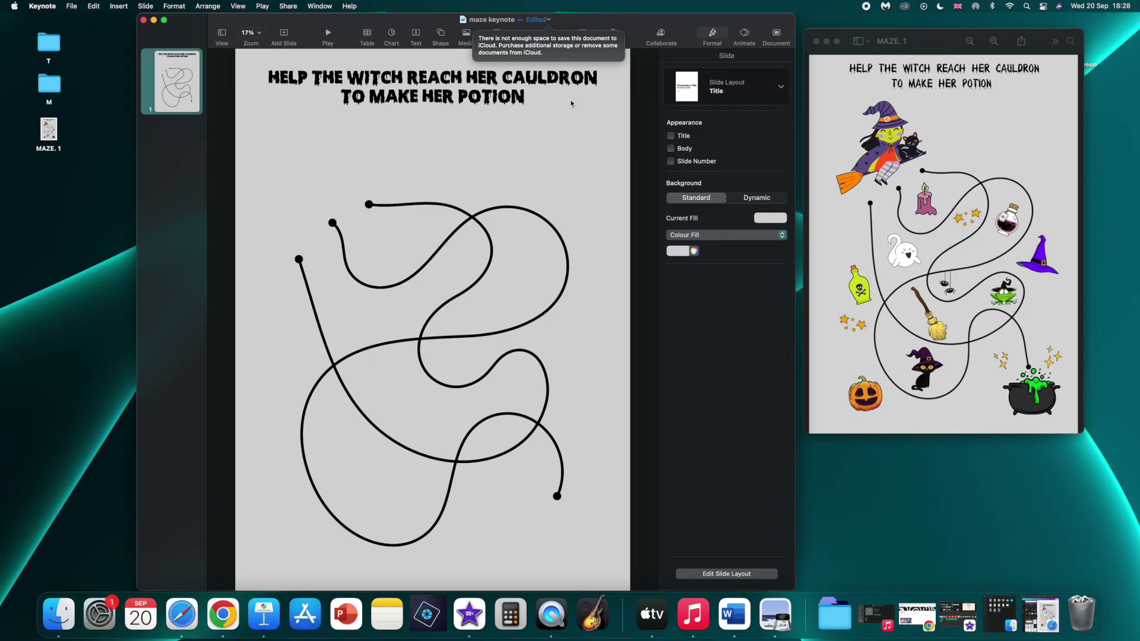
{"action": "left_click", "coordinate": [536, 142]}
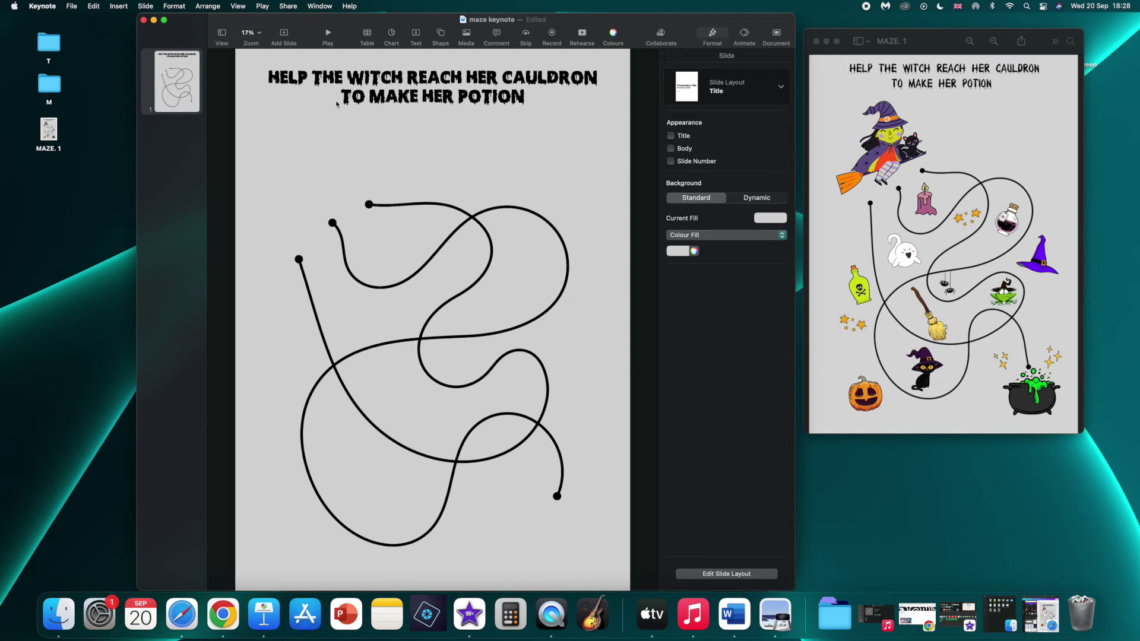
{"action": "left_click", "coordinate": [394, 92]}
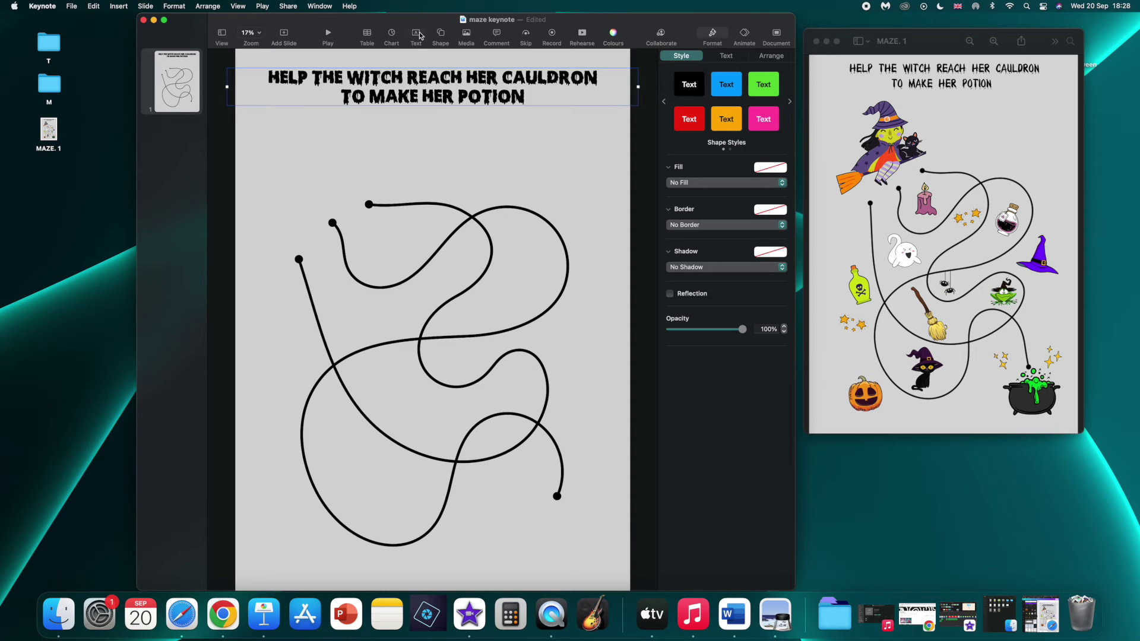
{"action": "left_click", "coordinate": [468, 34]}
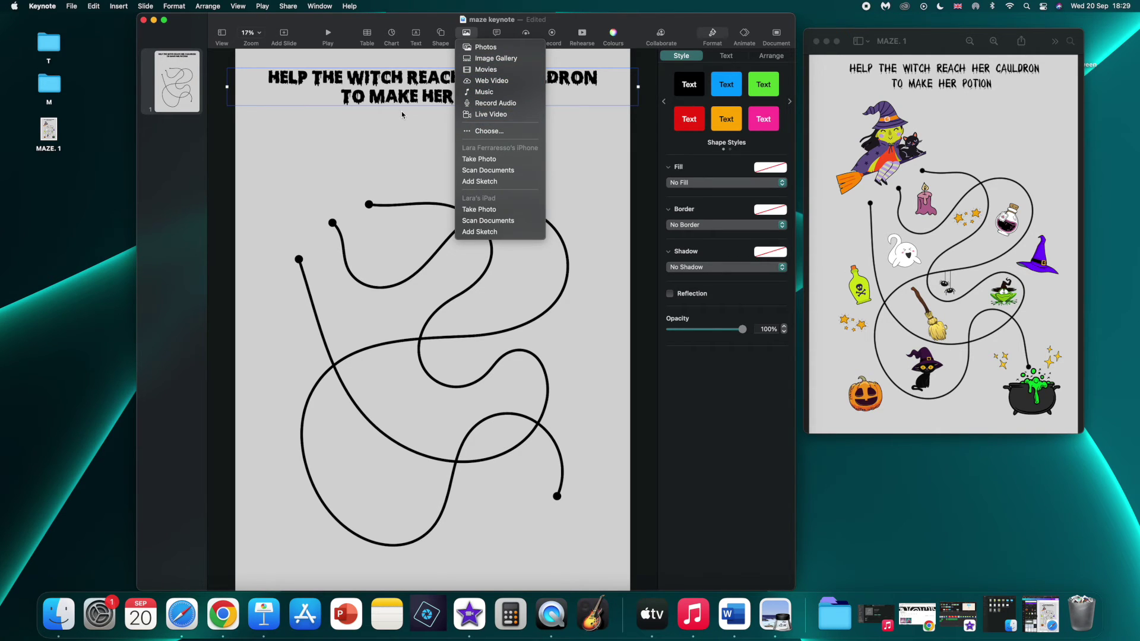
{"action": "key", "text": "Escape"}
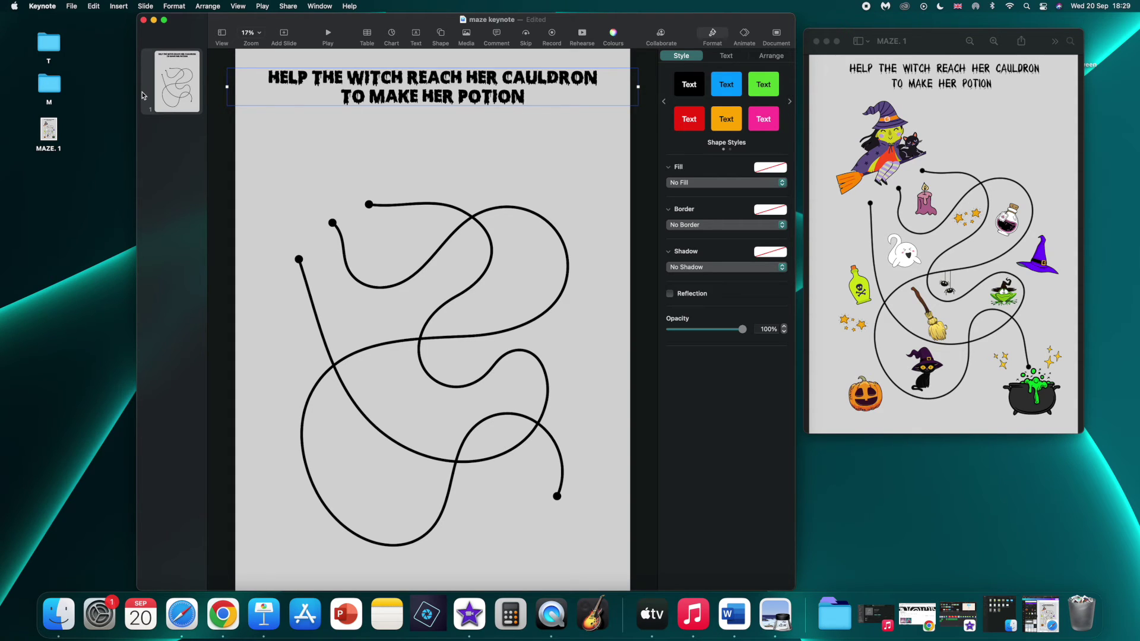
Open the CLIPARTS folder from the desktop and look through its Halloween images
{"action": "left_click", "coordinate": [48, 182]}
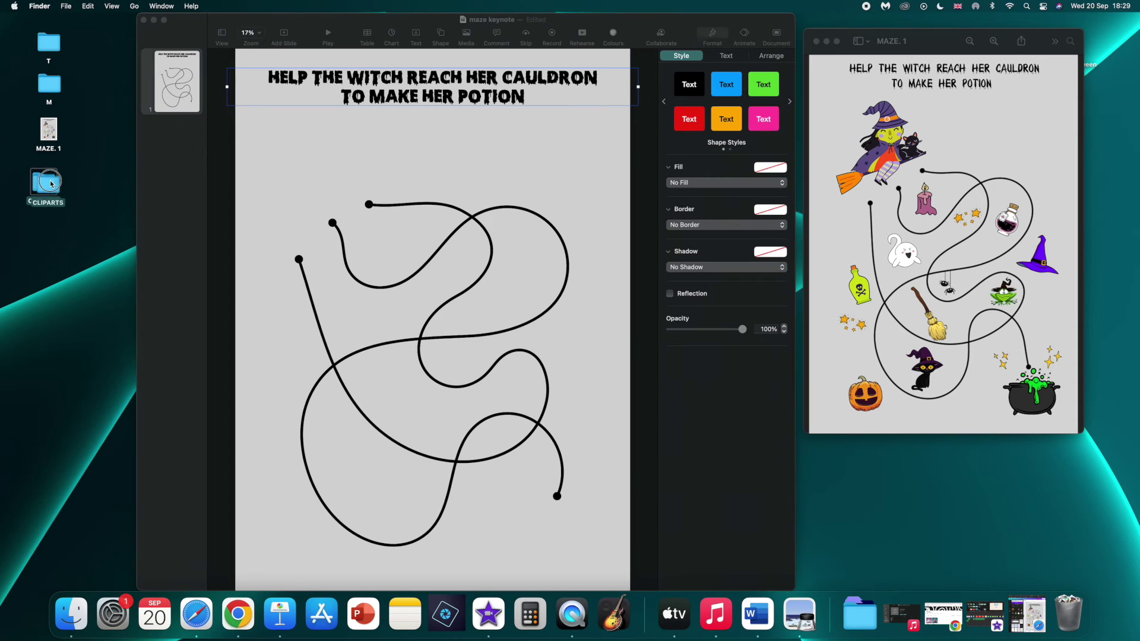
{"action": "double_click", "coordinate": [48, 181]}
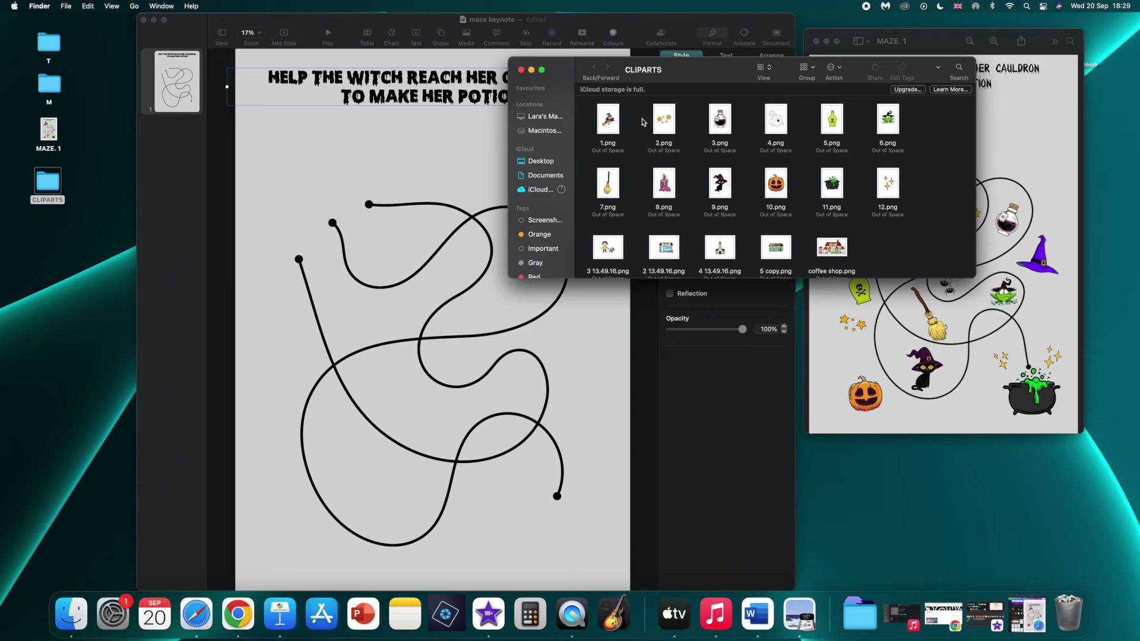
{"action": "scroll", "coordinate": [617, 131], "scroll_direction": "down", "scroll_amount": 3}
{"action": "scroll", "coordinate": [640, 121], "scroll_direction": "up", "scroll_amount": 3}
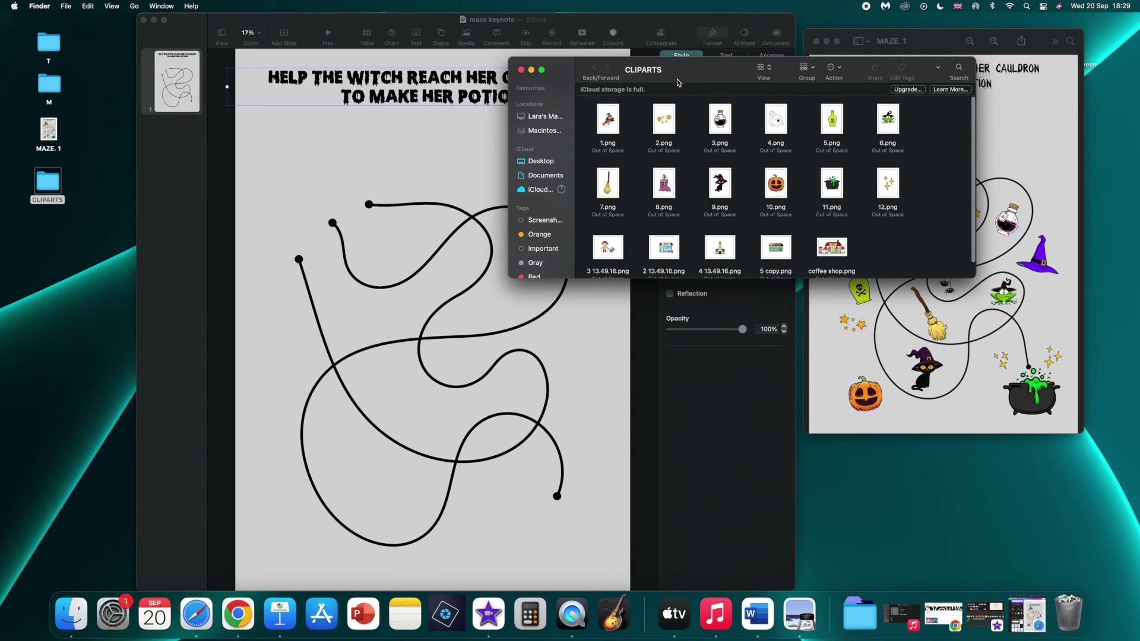
Place the witch image 1.png from the CLIPARTS folder onto the Keynote slide above the maze's starting points
{"action": "left_click_drag", "start_coordinate": [608, 124], "coordinate": [378, 188]}
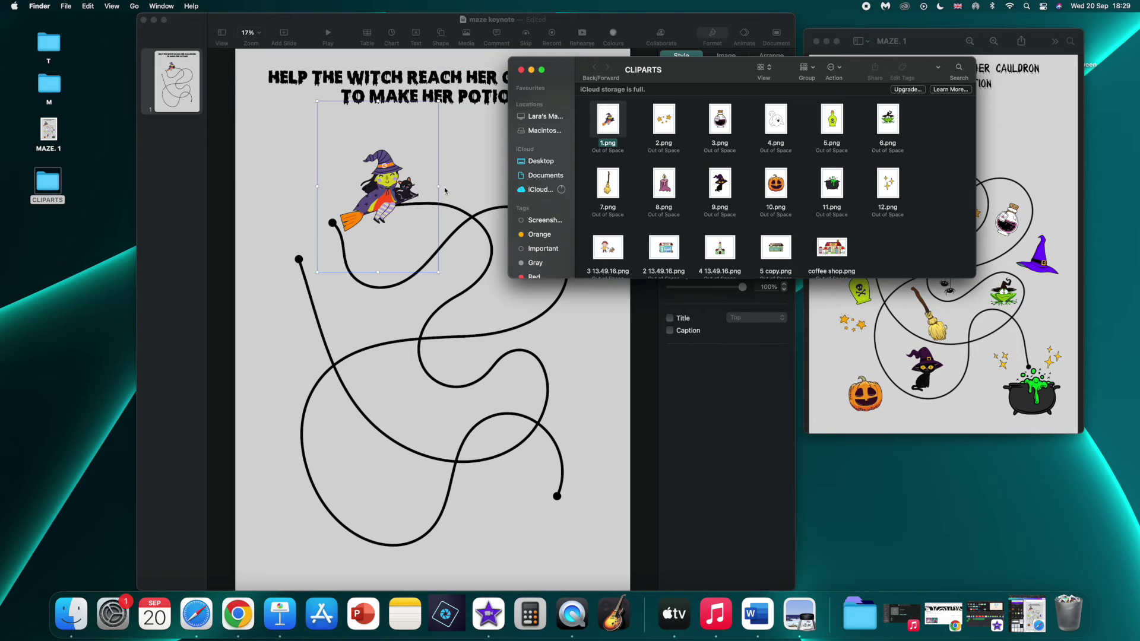
{"action": "left_click", "coordinate": [285, 157]}
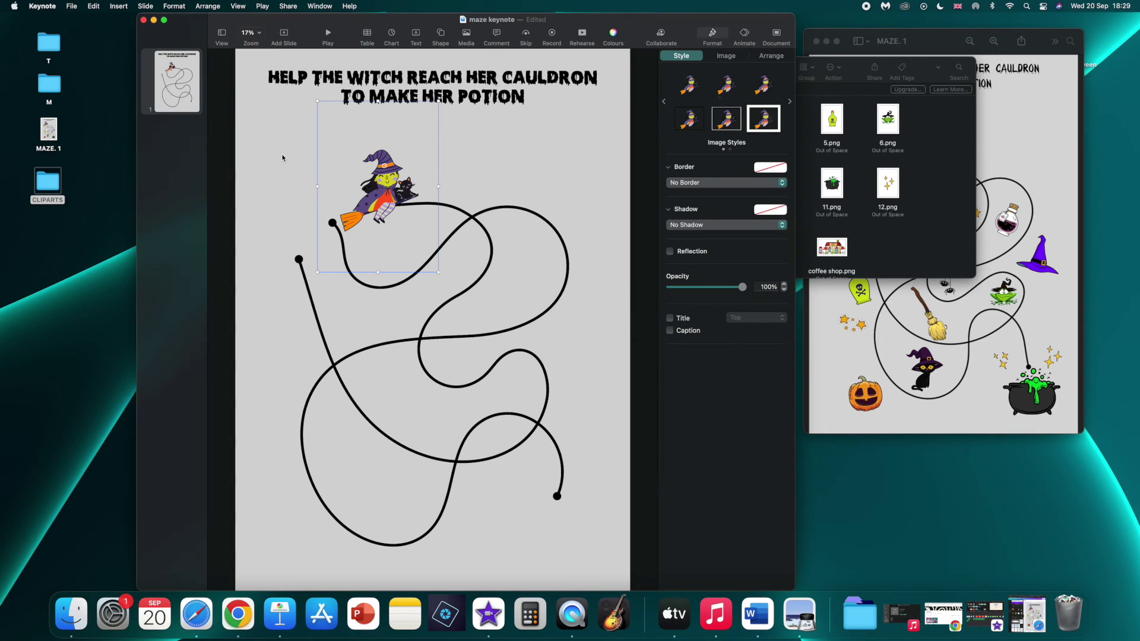
{"action": "left_click", "coordinate": [72, 7]}
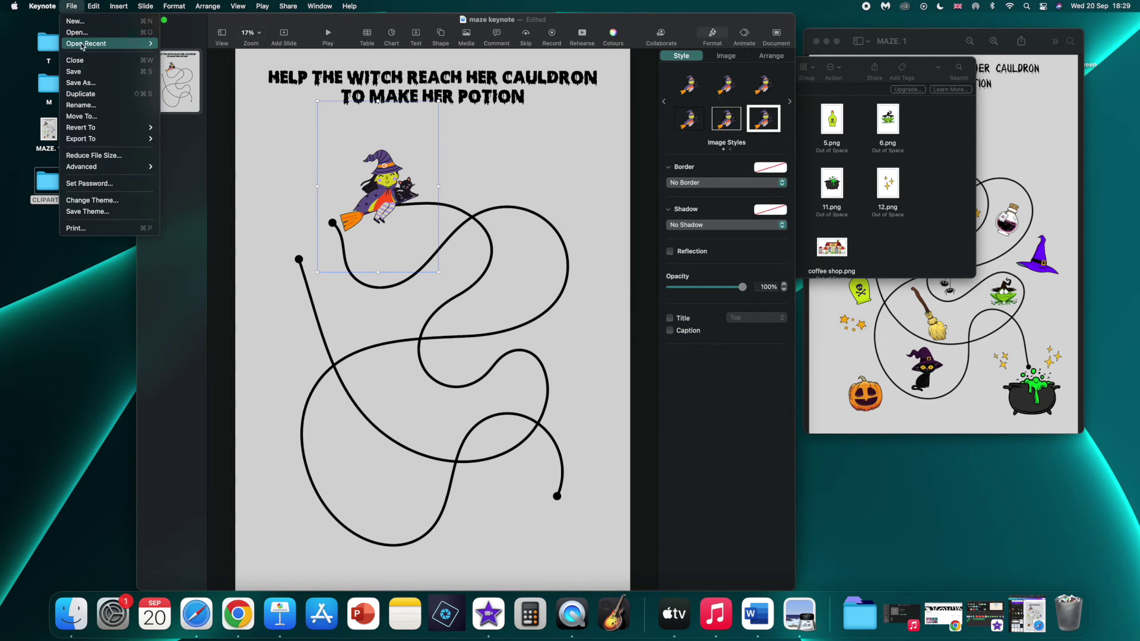
{"action": "left_click", "coordinate": [86, 33]}
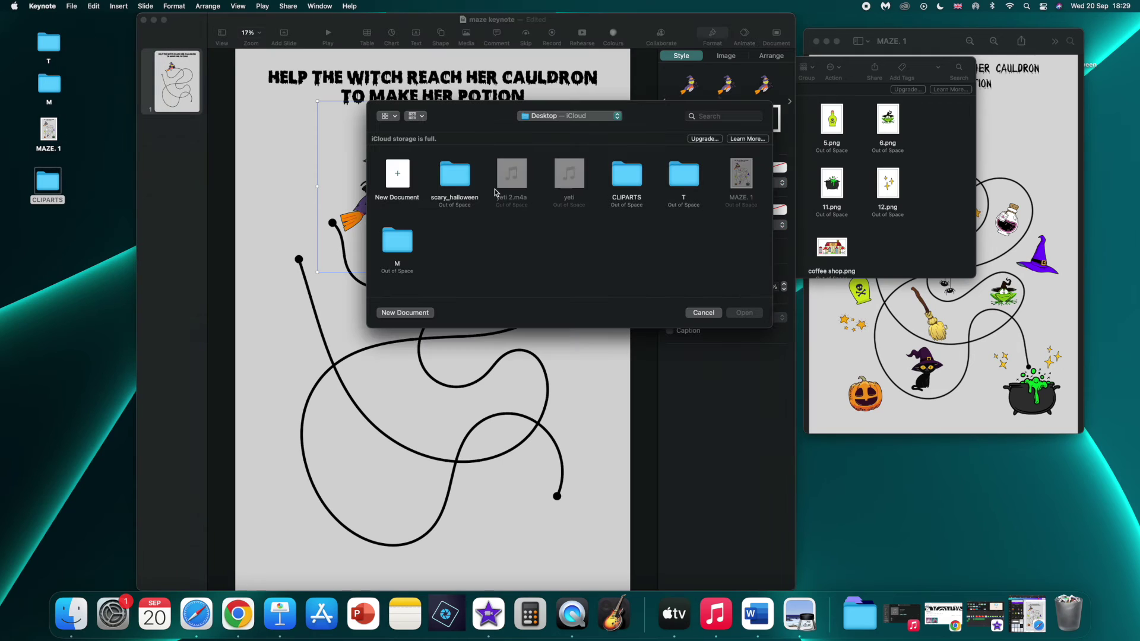
{"action": "double_click", "coordinate": [639, 179]}
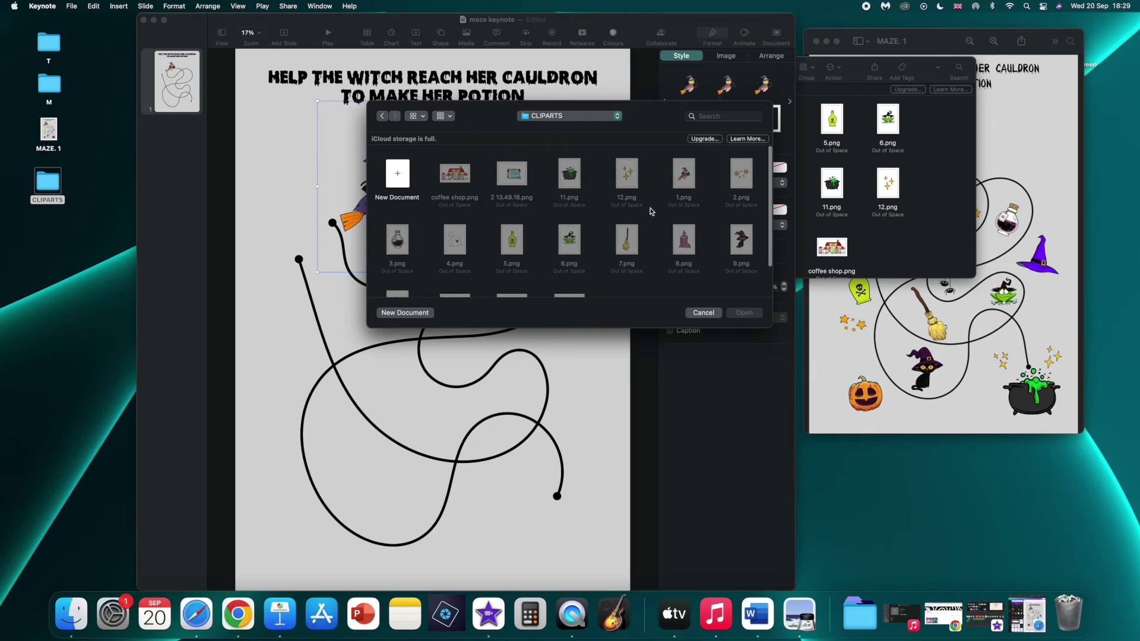
{"action": "left_click", "coordinate": [711, 313]}
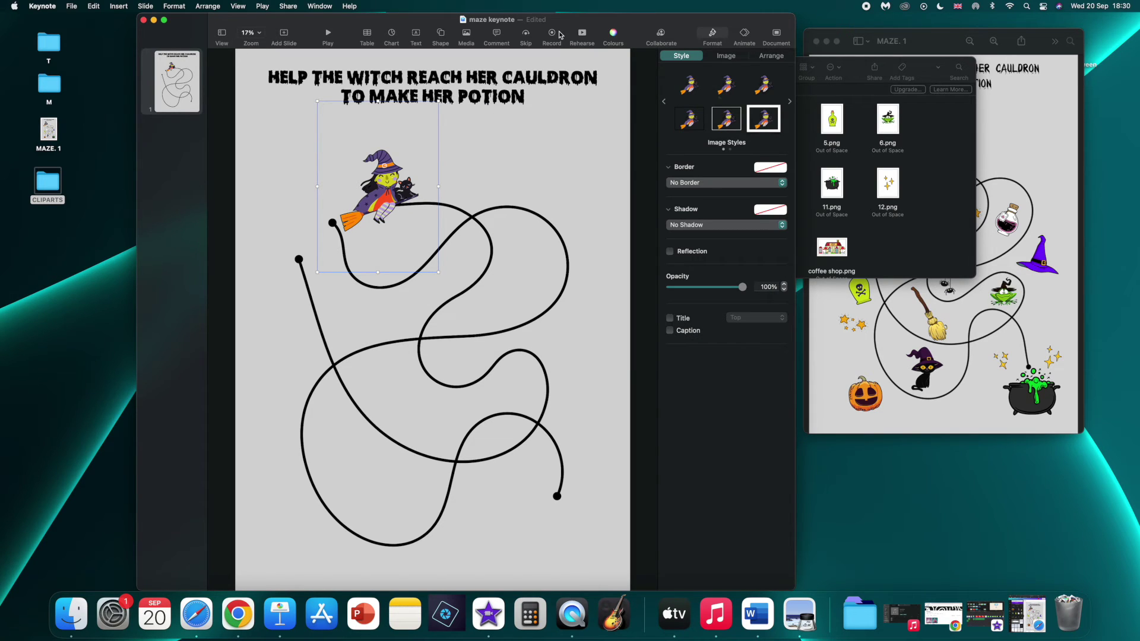
Set the Keynote and CLIPARTS windows beside each other and add images 2.png to 6.png to the slide
{"action": "left_click_drag", "start_coordinate": [603, 24], "coordinate": [541, 24]}
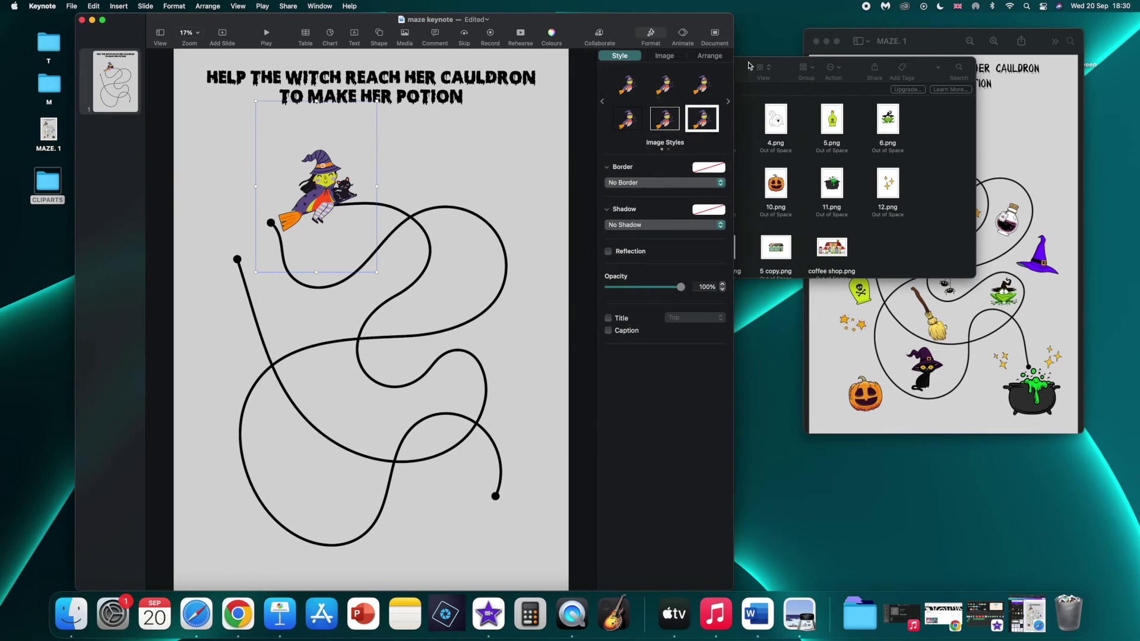
{"action": "double_click", "coordinate": [785, 66]}
{"action": "left_click", "coordinate": [772, 128]}
{"action": "key", "text": "shift+Right"}
{"action": "key", "text": "shift+Right"}
{"action": "key", "text": "shift+Right"}
{"action": "key", "text": "shift+Right"}
{"action": "left_click_drag", "start_coordinate": [782, 128], "coordinate": [337, 161]}
Add images 7.png to 12.png from the CLIPARTS folder to the slide and put the folder window away
{"action": "left_click", "coordinate": [717, 190]}
{"action": "left_click_drag", "start_coordinate": [702, 185], "coordinate": [1037, 201]}
{"action": "left_click_drag", "start_coordinate": [700, 204], "coordinate": [502, 161]}
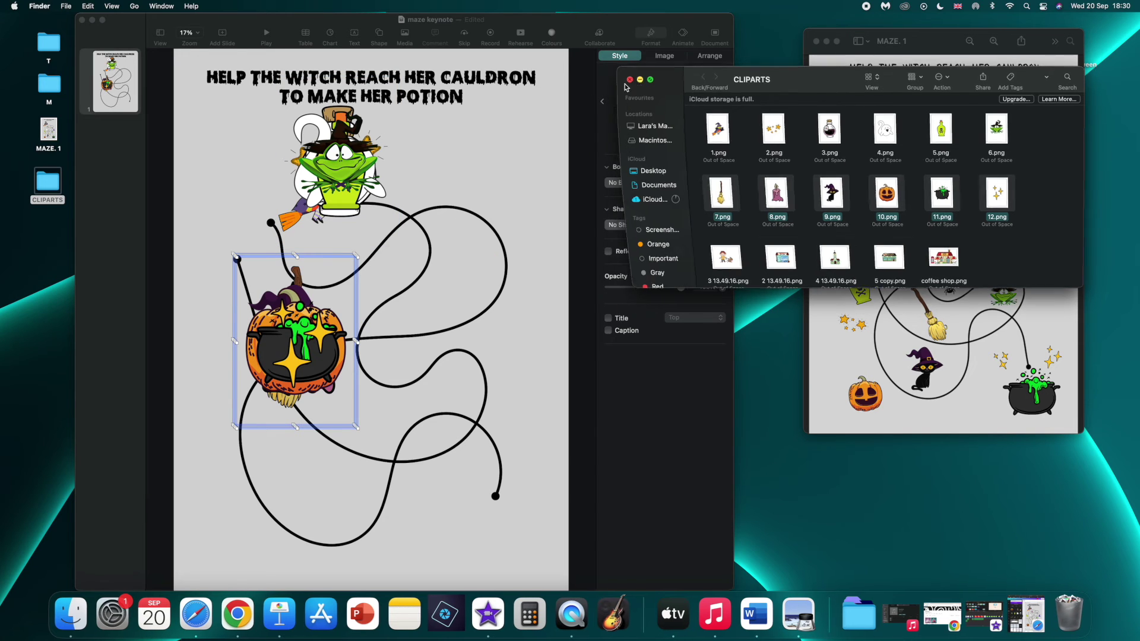
{"action": "left_click", "coordinate": [640, 79]}
Shrink the frog and spread the frog, cauldron, candle, poison bottle and broom around the maze, with the cauldron at its end
{"action": "left_click", "coordinate": [344, 161]}
{"action": "left_click_drag", "start_coordinate": [344, 160], "coordinate": [472, 168]}
{"action": "left_click_drag", "start_coordinate": [535, 90], "coordinate": [464, 267]}
{"action": "left_click", "coordinate": [501, 211]}
{"action": "left_click_drag", "start_coordinate": [336, 329], "coordinate": [552, 480]}
{"action": "left_click_drag", "start_coordinate": [296, 344], "coordinate": [338, 248]}
{"action": "left_click_drag", "start_coordinate": [344, 160], "coordinate": [212, 347]}
{"action": "left_click", "coordinate": [237, 309]}
{"action": "left_click_drag", "start_coordinate": [291, 333], "coordinate": [350, 360]}
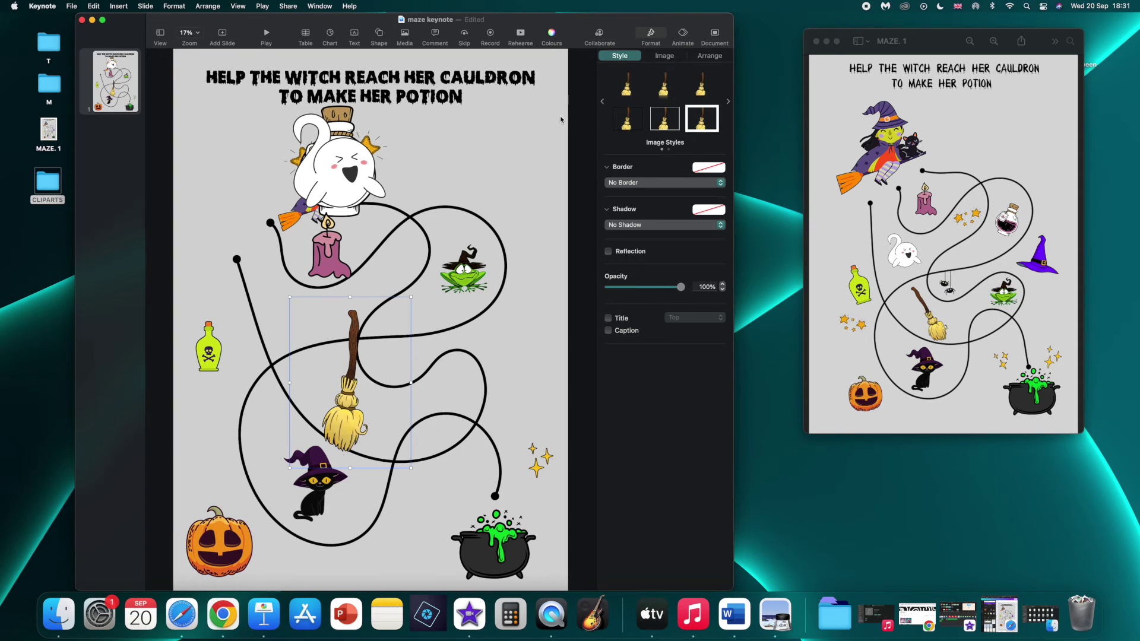
Tilt the broom, pumpkin and poison bottle slightly, and resize the broom to fit inside the maze's central loop
{"action": "left_click", "coordinate": [709, 57]}
{"action": "left_click_drag", "start_coordinate": [634, 247], "coordinate": [633, 247]}
{"action": "left_click_drag", "start_coordinate": [355, 278], "coordinate": [352, 326]}
{"action": "left_click_drag", "start_coordinate": [341, 425], "coordinate": [346, 420]}
{"action": "left_click", "coordinate": [316, 485]}
{"action": "left_click_drag", "start_coordinate": [631, 245], "coordinate": [630, 243]}
{"action": "left_click", "coordinate": [227, 543]}
{"action": "left_click", "coordinate": [209, 348]}
Shrink the ghost and potion flask and position them in the maze, with the witch near the start and stars below the poison bottle
{"action": "left_click", "coordinate": [342, 159]}
{"action": "left_click_drag", "start_coordinate": [397, 77], "coordinate": [300, 312]}
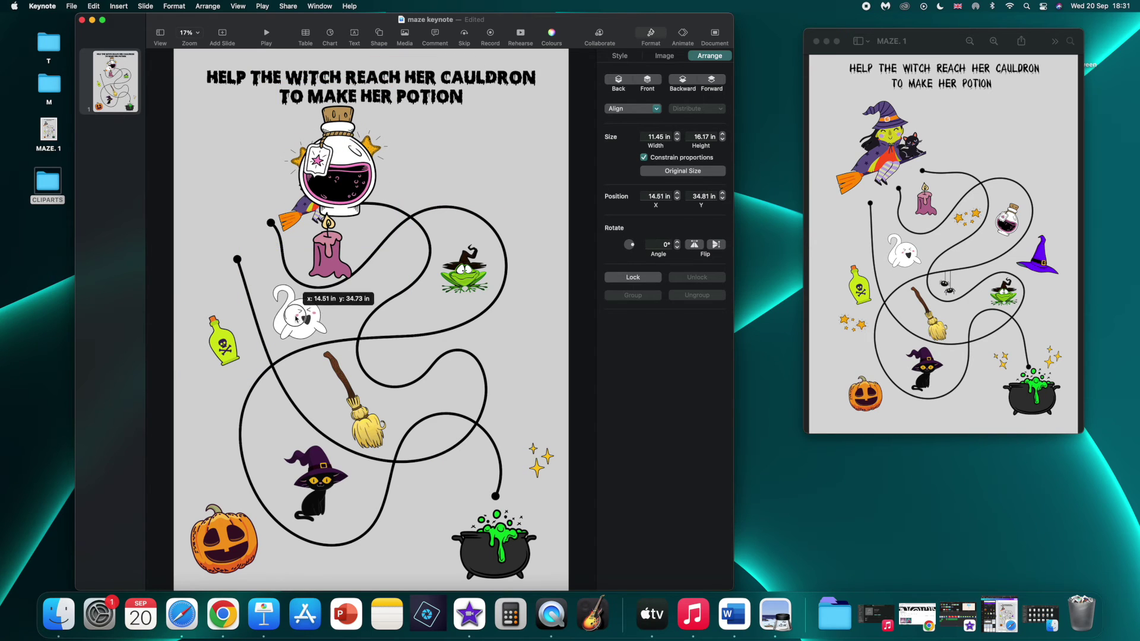
{"action": "left_click_drag", "start_coordinate": [338, 148], "coordinate": [515, 149]}
{"action": "left_click_drag", "start_coordinate": [567, 89], "coordinate": [510, 159]}
{"action": "left_click_drag", "start_coordinate": [486, 213], "coordinate": [420, 225]}
{"action": "left_click_drag", "start_coordinate": [321, 190], "coordinate": [261, 178]}
{"action": "left_click_drag", "start_coordinate": [362, 178], "coordinate": [251, 378]}
Adjust the frog, potion flask and candle within the maze loops, and enlarge the witch beside the starting points
{"action": "left_click", "coordinate": [436, 270]}
{"action": "left_click", "coordinate": [463, 270]}
{"action": "left_click_drag", "start_coordinate": [631, 245], "coordinate": [638, 252]}
{"action": "left_click_drag", "start_coordinate": [308, 278], "coordinate": [319, 260]}
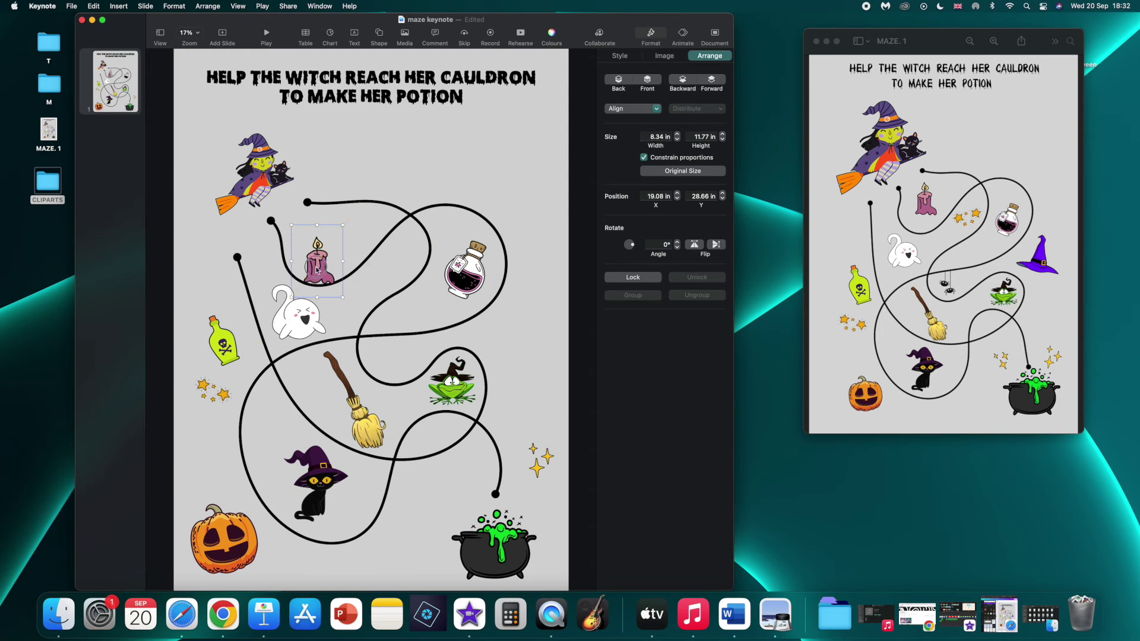
{"action": "left_click_drag", "start_coordinate": [216, 133], "coordinate": [202, 113]}
{"action": "mouse_move", "coordinate": [270, 178]}
{"action": "left_mouse_down"}
{"action": "mouse_move", "coordinate": [280, 165]}
{"action": "mouse_move", "coordinate": [270, 176]}
{"action": "left_mouse_up"}
Rotate the sparkles to about 336° and place them above the cauldron's right side
{"action": "left_click", "coordinate": [538, 460]}
{"action": "left_click_drag", "start_coordinate": [630, 245], "coordinate": [624, 272]}
{"action": "left_click_drag", "start_coordinate": [540, 460], "coordinate": [537, 490]}
{"action": "left_click", "coordinate": [530, 403]}
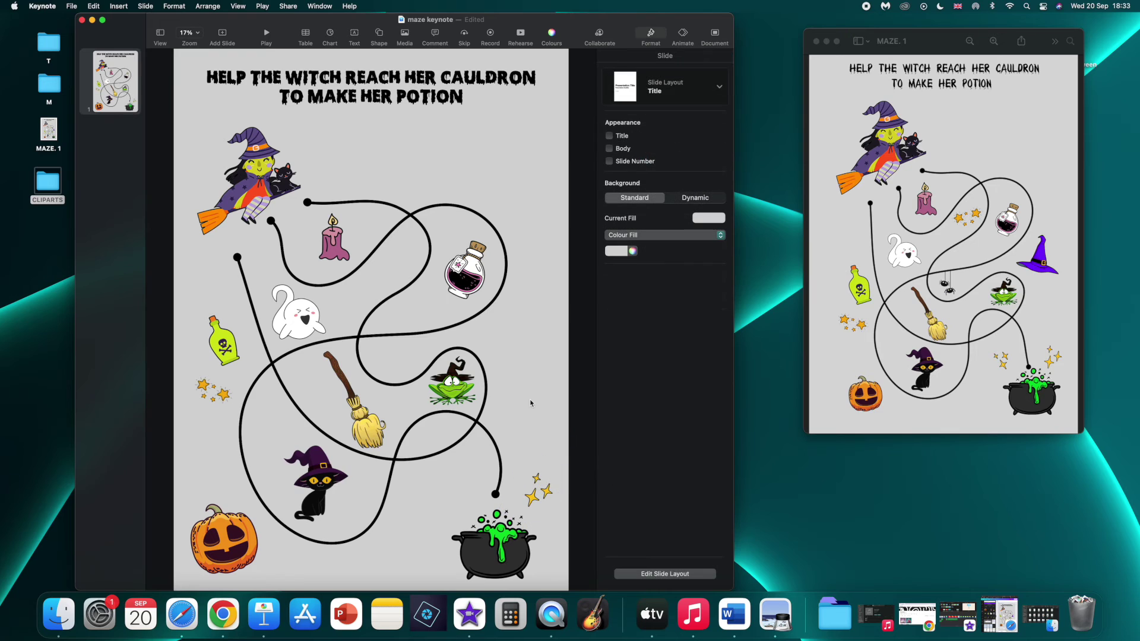
Duplicate the sparkles, rotate the copy to about 26° and place it above the cauldron's left side
{"action": "left_click", "coordinate": [547, 492]}
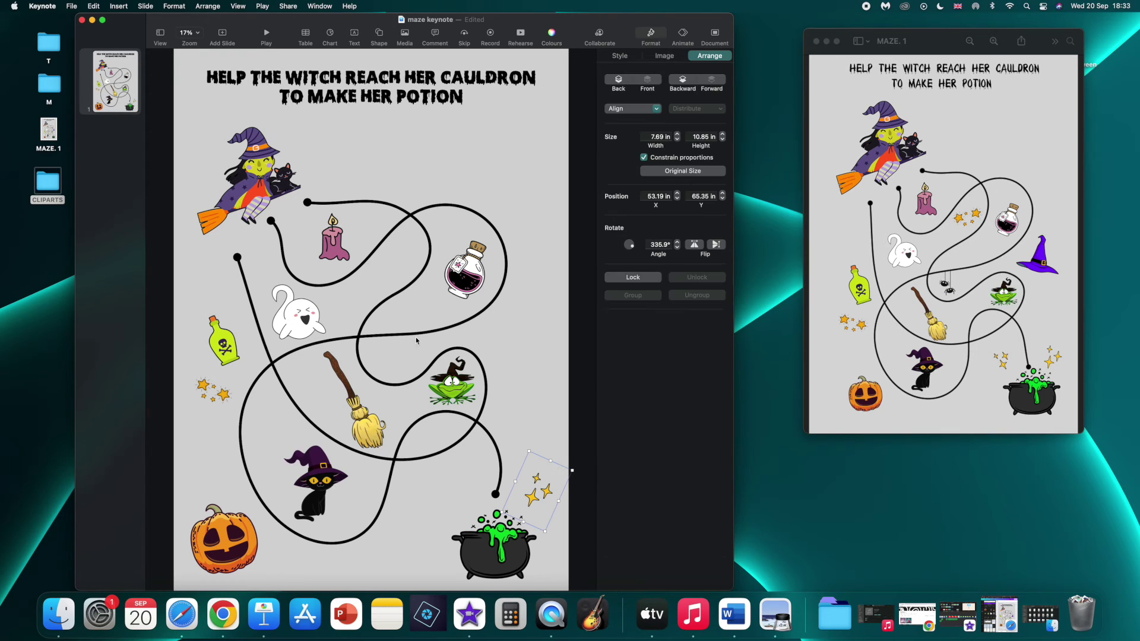
{"action": "left_click", "coordinate": [99, 6]}
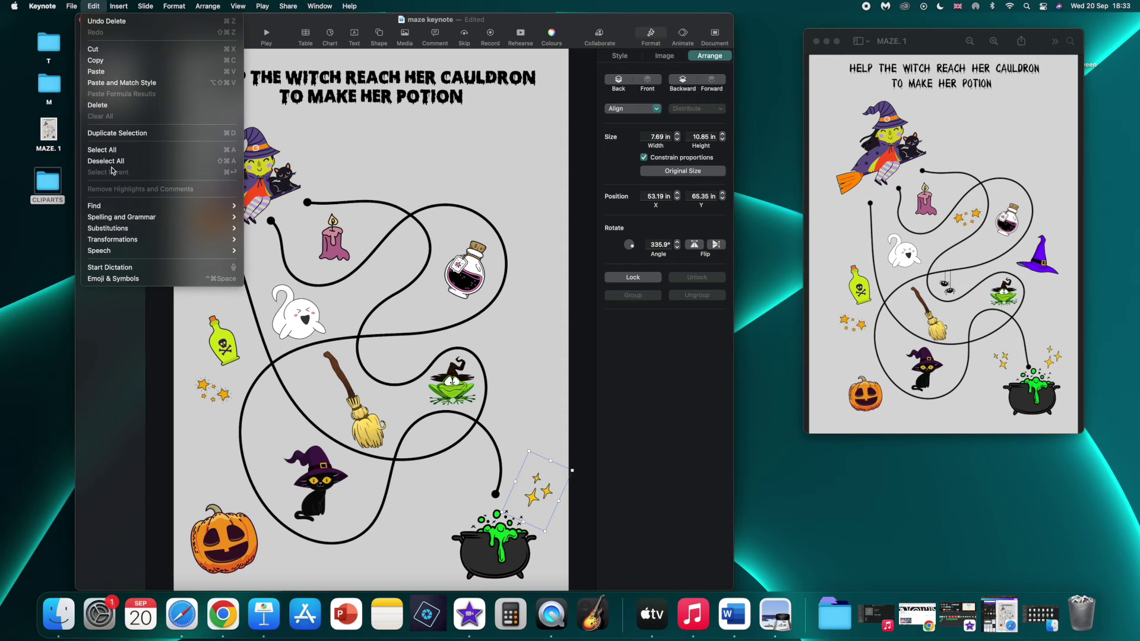
{"action": "left_click", "coordinate": [111, 133]}
{"action": "left_click_drag", "start_coordinate": [538, 493], "coordinate": [440, 492]}
{"action": "left_click_drag", "start_coordinate": [632, 245], "coordinate": [636, 248]}
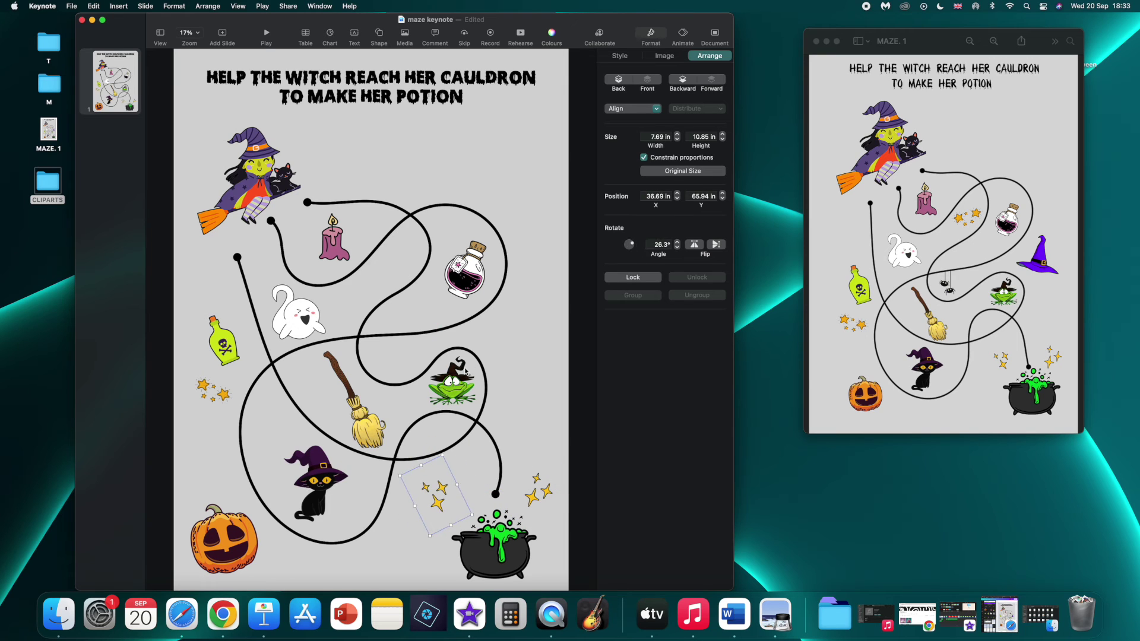
{"action": "left_click", "coordinate": [432, 495], "text": "shift"}
{"action": "mouse_move", "coordinate": [435, 495]}
{"action": "left_mouse_down"}
{"action": "mouse_move", "coordinate": [457, 492]}
{"action": "mouse_move", "coordinate": [446, 498]}
{"action": "left_mouse_up"}
{"action": "left_click", "coordinate": [520, 373]}
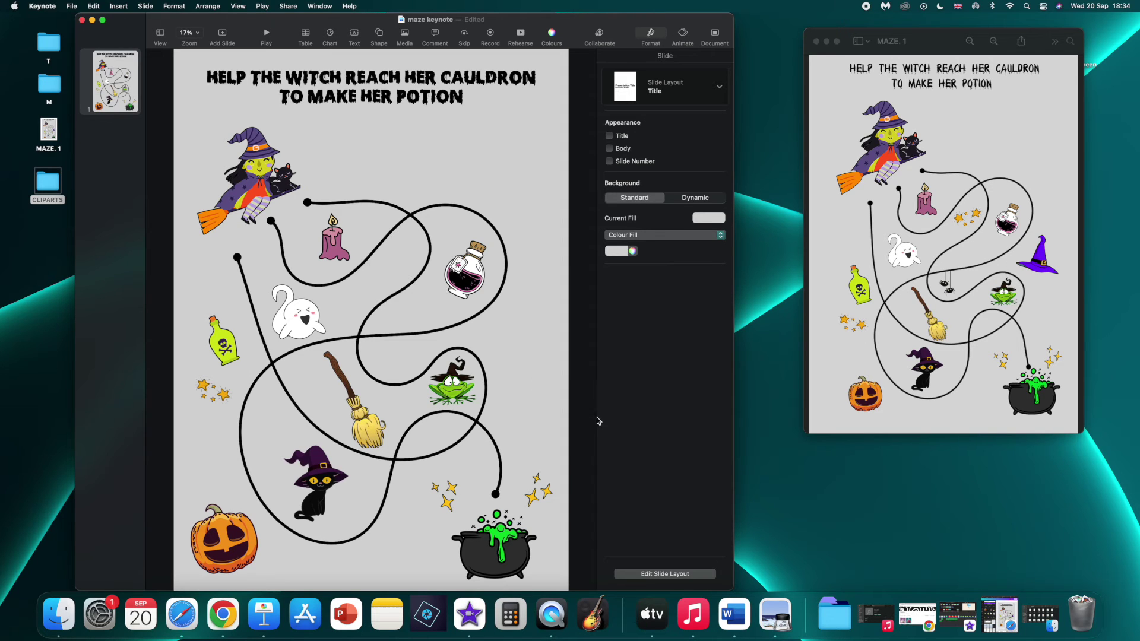
Bring up the Canva design in Safari and arrange it beside the shrunken Keynote window to compare both mazes
{"action": "left_click", "coordinate": [1000, 615]}
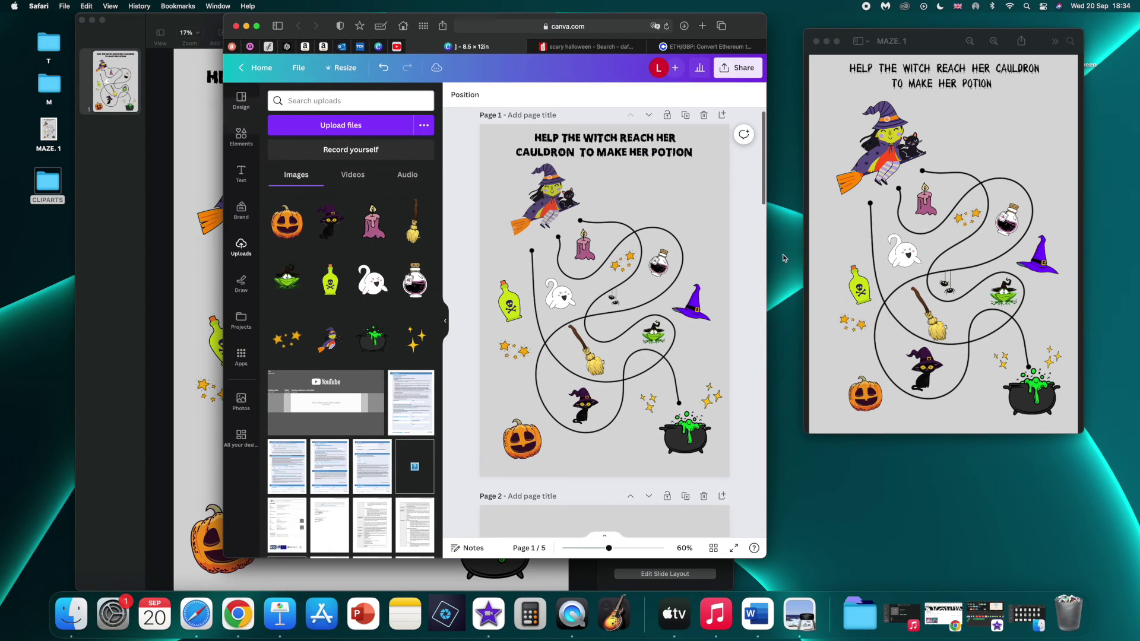
{"action": "left_click_drag", "start_coordinate": [688, 19], "coordinate": [995, 28]}
{"action": "left_click", "coordinate": [477, 24]}
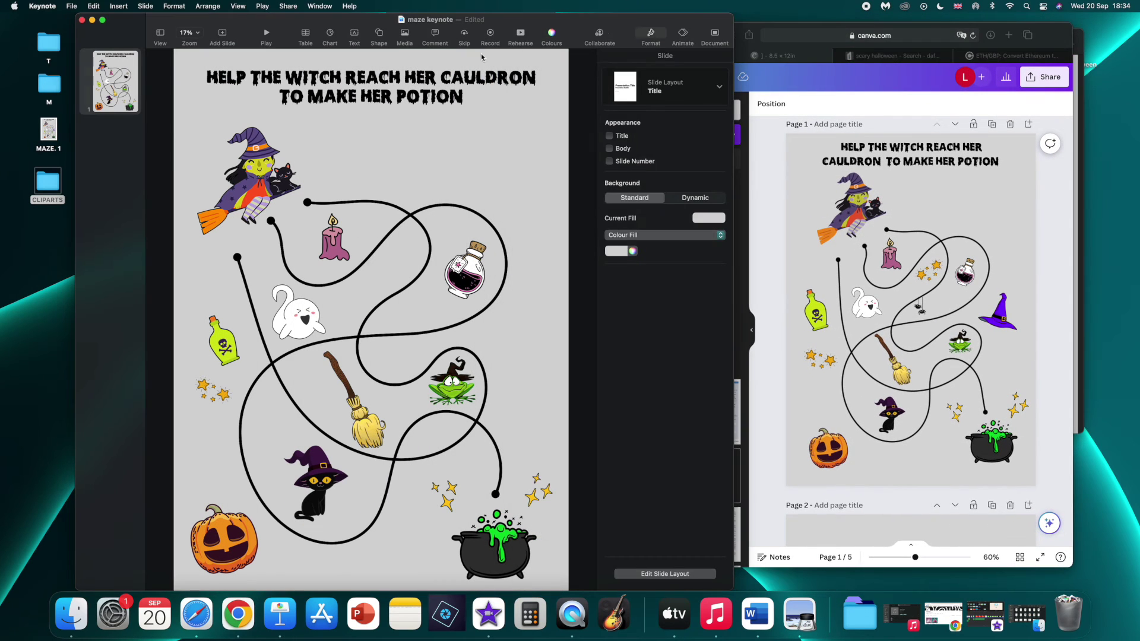
{"action": "left_click_drag", "start_coordinate": [728, 15], "coordinate": [492, 26]}
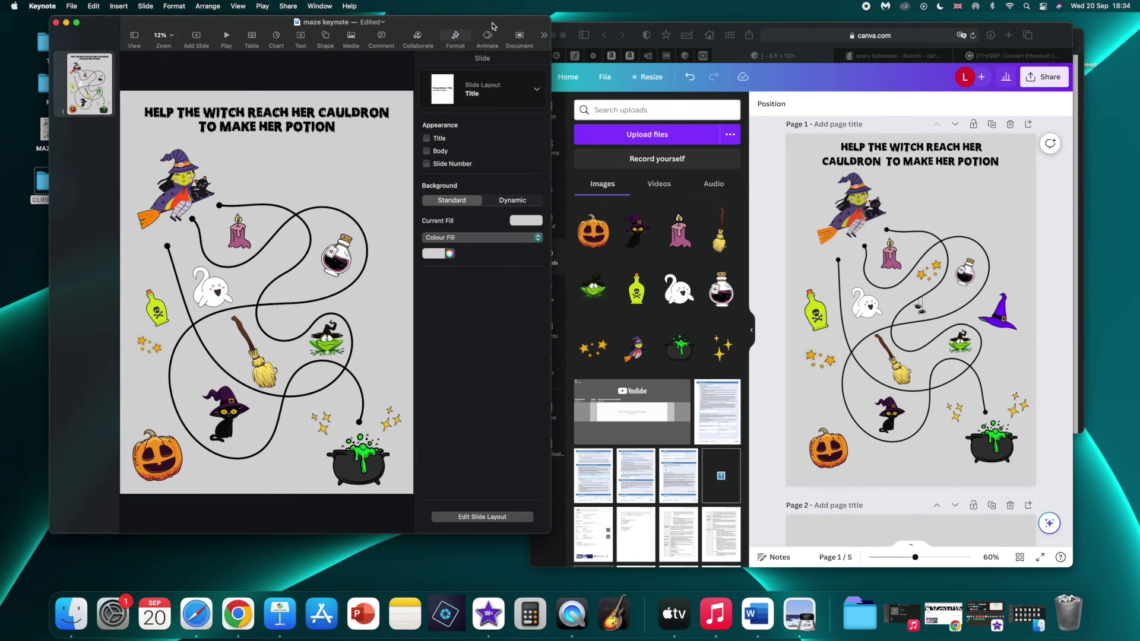
{"action": "left_click_drag", "start_coordinate": [492, 26], "coordinate": [463, 21]}
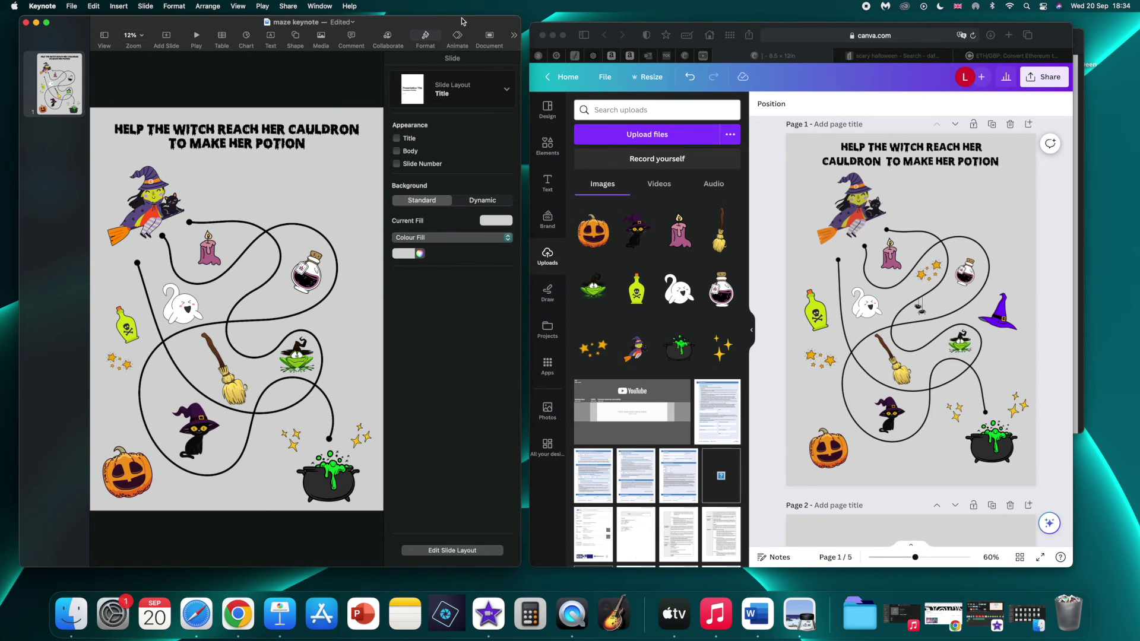
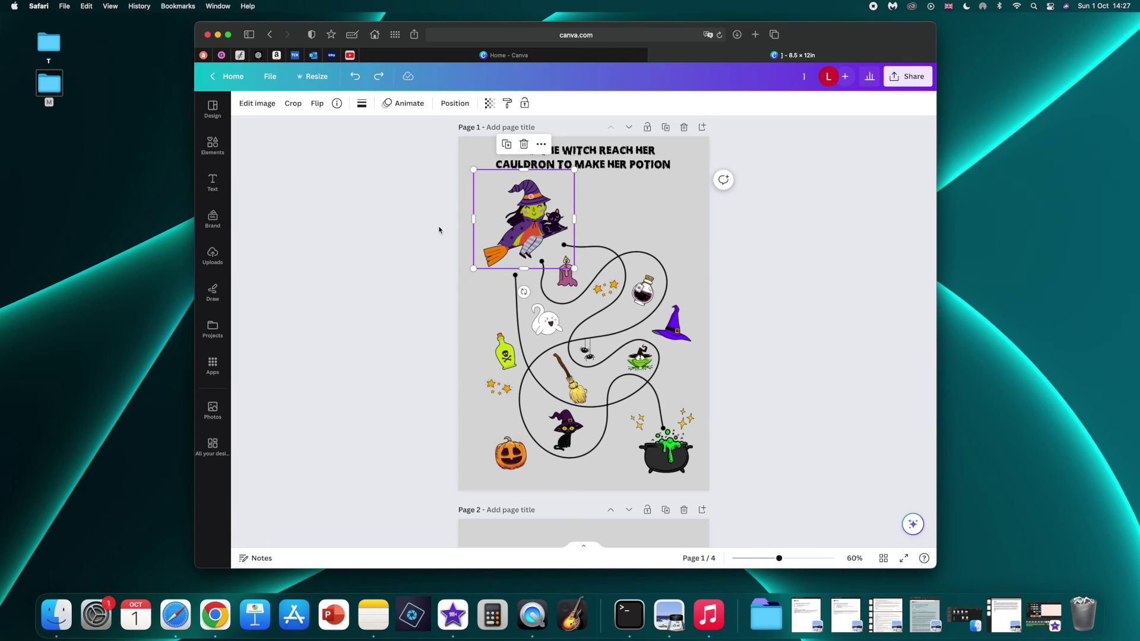
Recolour the purple, blue and orange parts of the witch's hat on page 1 of the Canva maze to white
{"action": "left_click", "coordinate": [673, 323]}
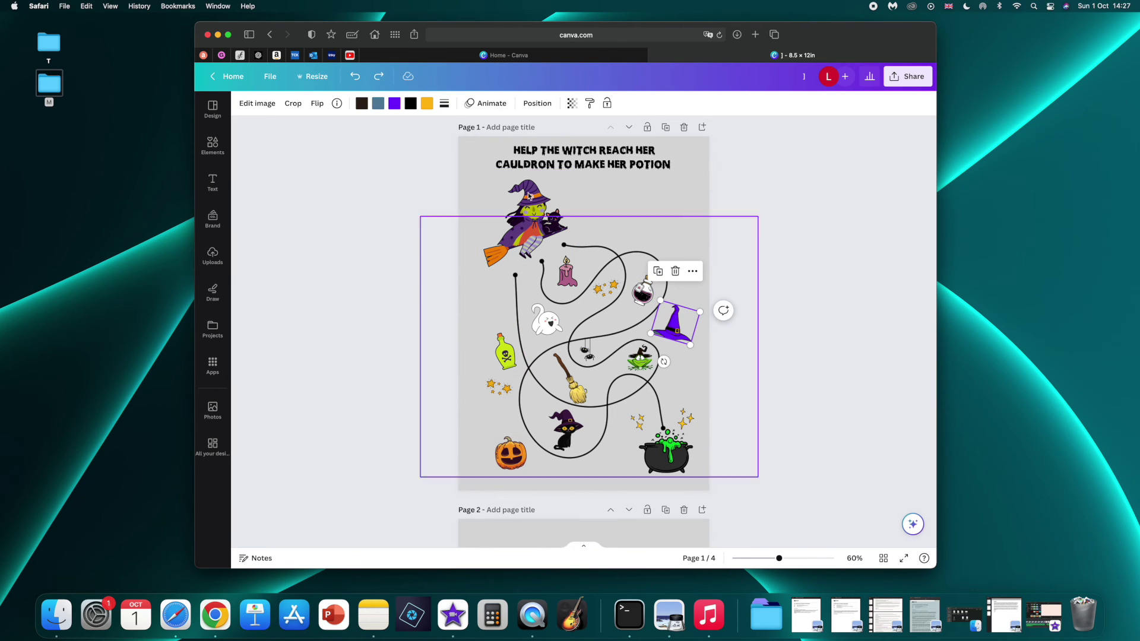
{"action": "left_click", "coordinate": [394, 104]}
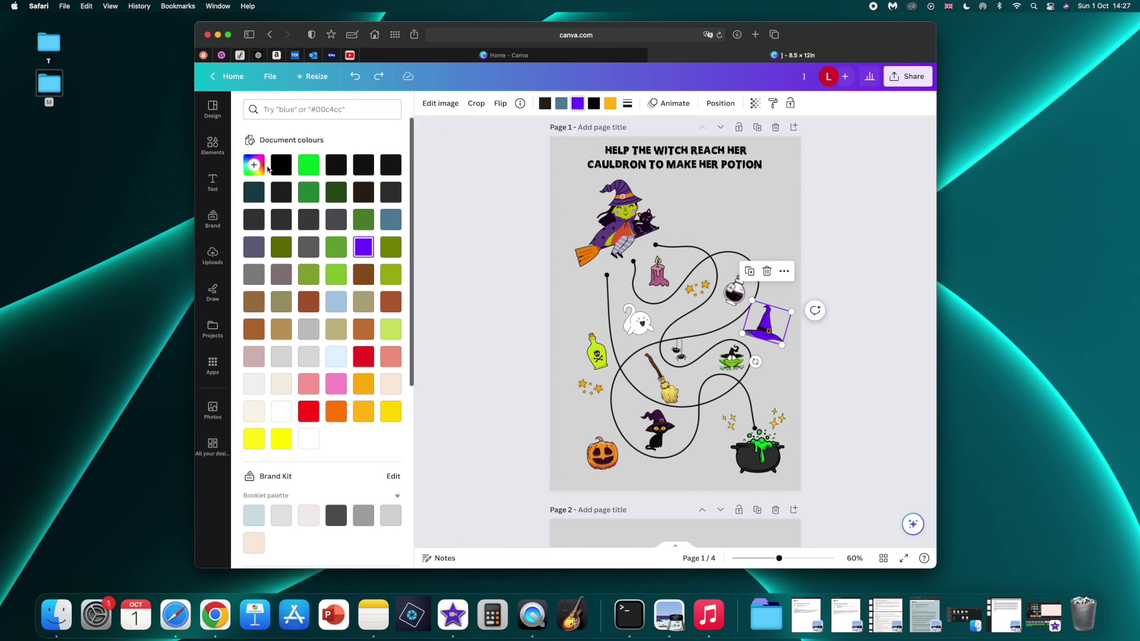
{"action": "left_click", "coordinate": [309, 439]}
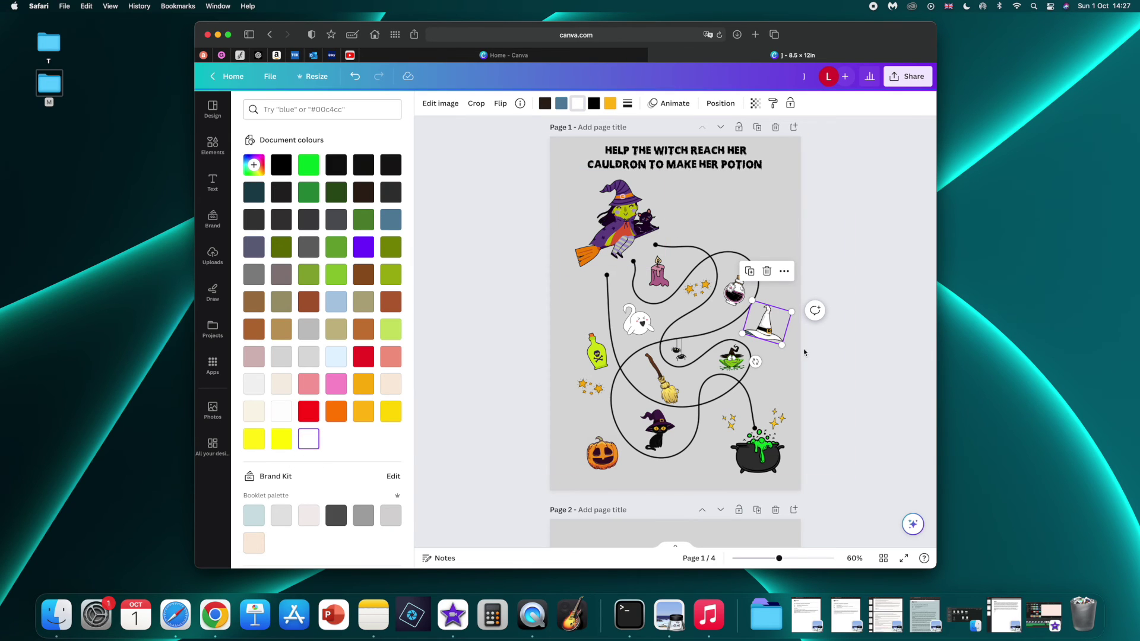
{"action": "left_click", "coordinate": [561, 102]}
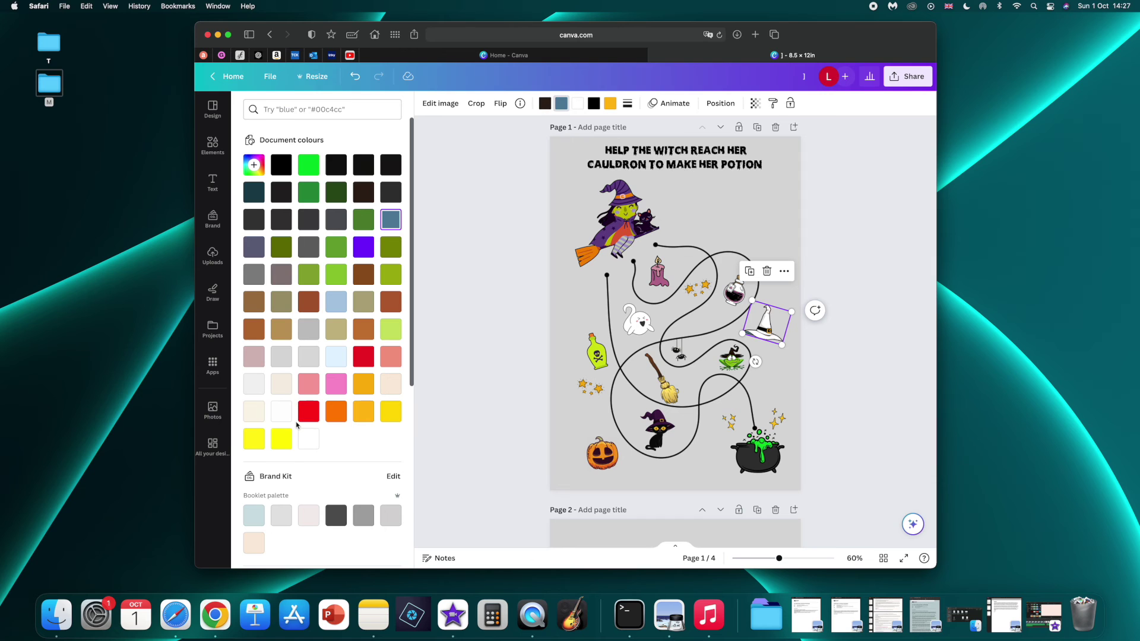
{"action": "left_click", "coordinate": [307, 438]}
{"action": "left_click", "coordinate": [610, 103]}
{"action": "left_click", "coordinate": [307, 438]}
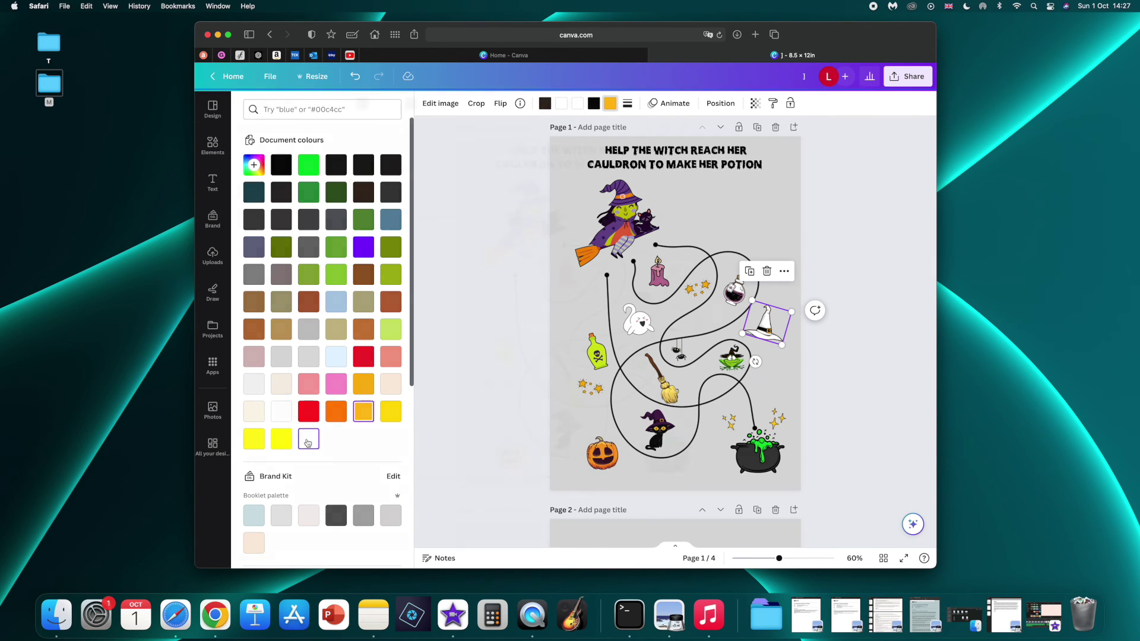
{"action": "key", "text": "Escape"}
Check the broom, poison bottle and pumpkin for editable colours, and recolour the cauldron's green potion and dark grey body white
{"action": "left_click", "coordinate": [570, 386]}
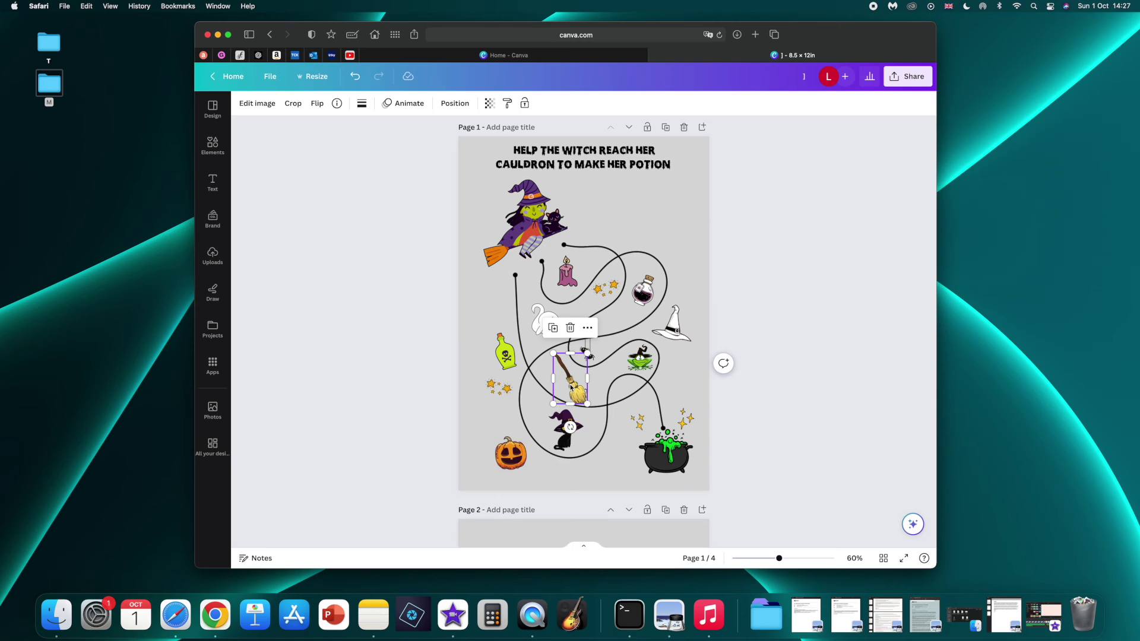
{"action": "left_click", "coordinate": [504, 353]}
{"action": "left_click", "coordinate": [511, 452]}
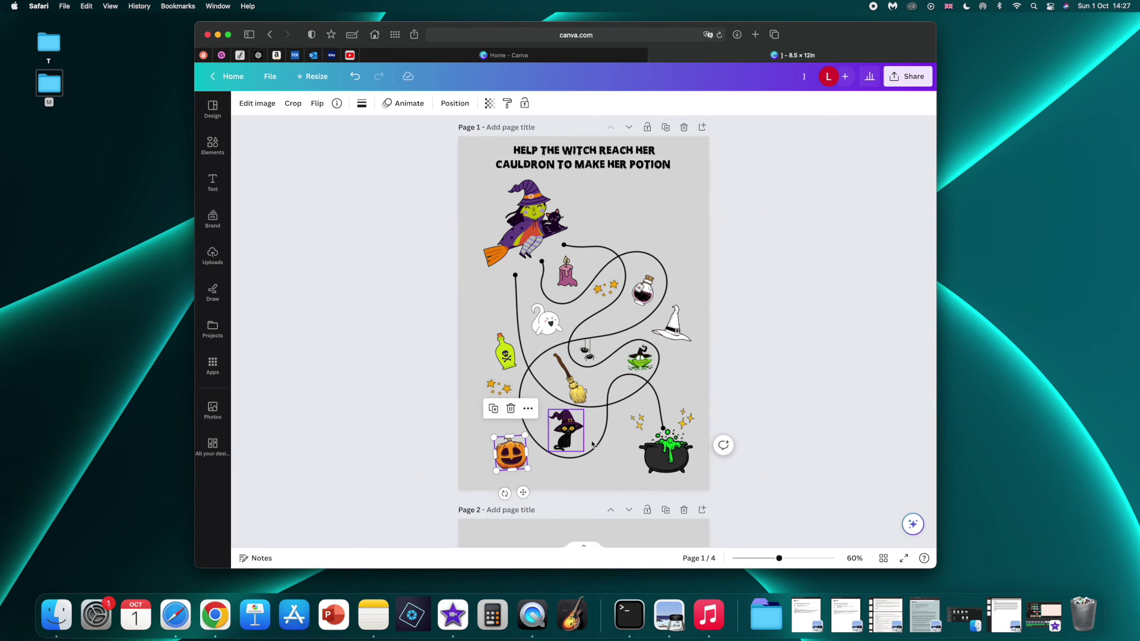
{"action": "left_click", "coordinate": [679, 454]}
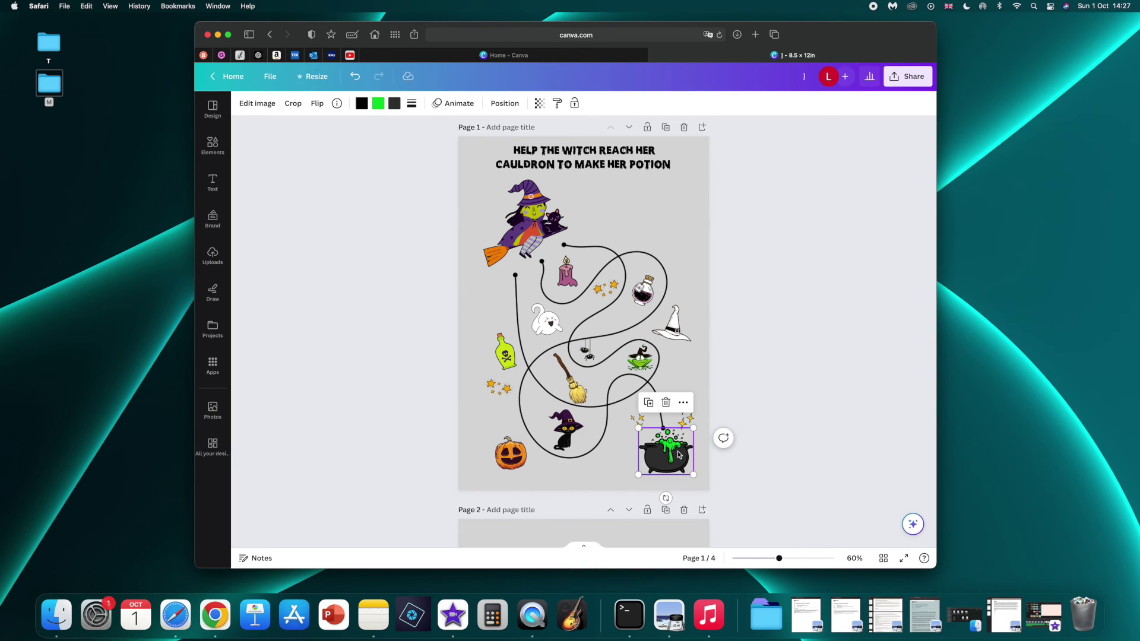
{"action": "left_click", "coordinate": [377, 104]}
{"action": "left_click", "coordinate": [390, 411]}
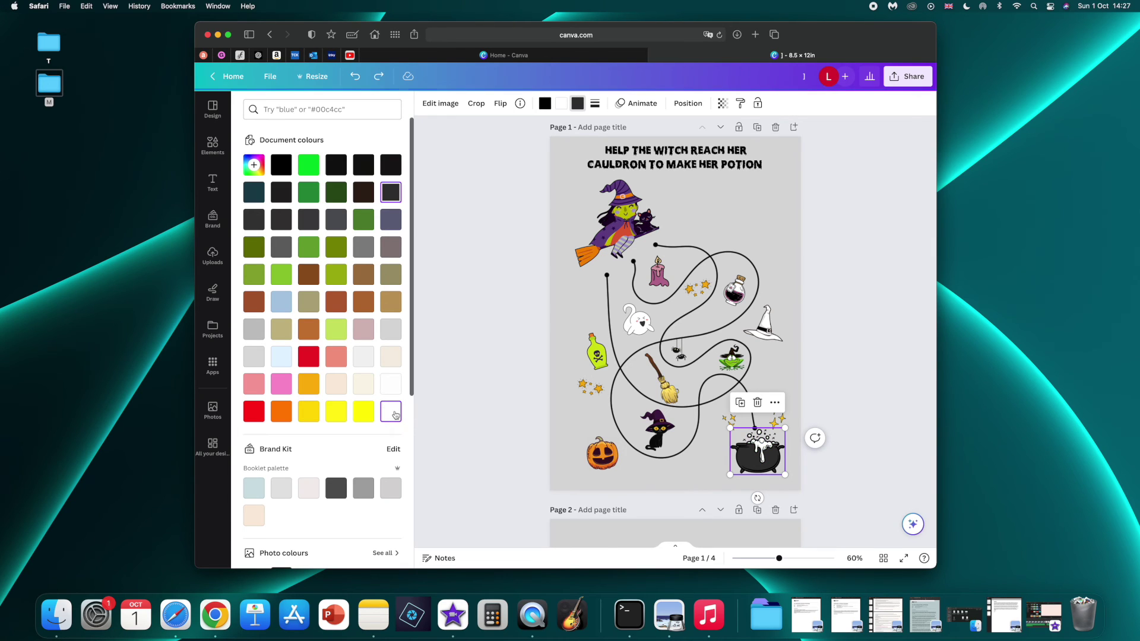
{"action": "left_click", "coordinate": [391, 411]}
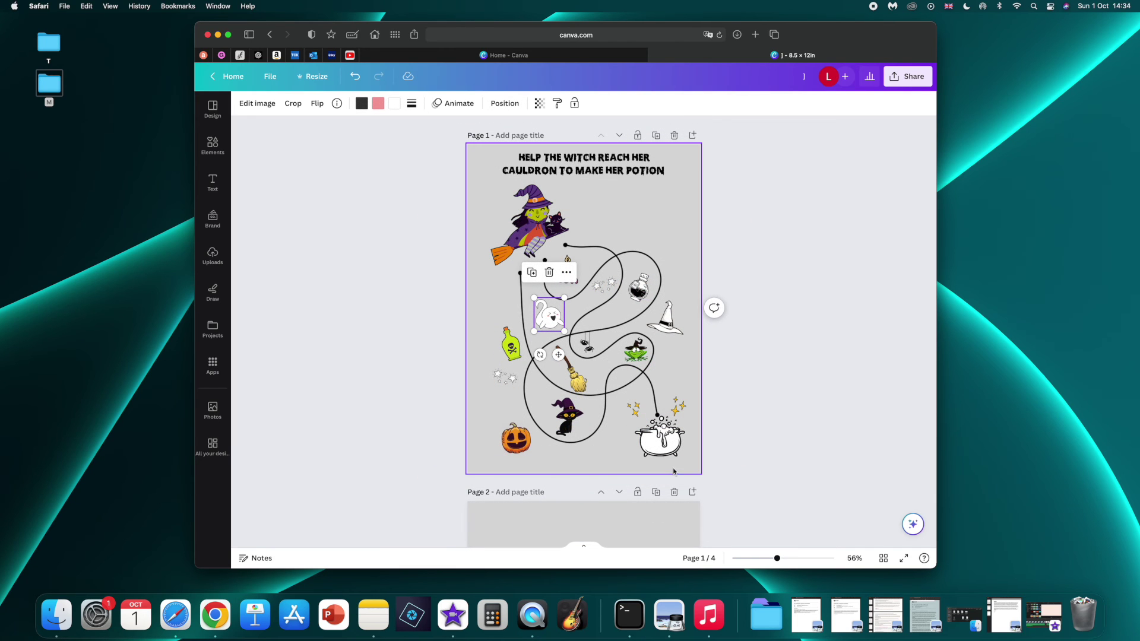
Recolour the ghost's pink parts dark grey, with the page enlarged to 84%
{"action": "left_click_drag", "start_coordinate": [778, 560], "coordinate": [788, 559]}
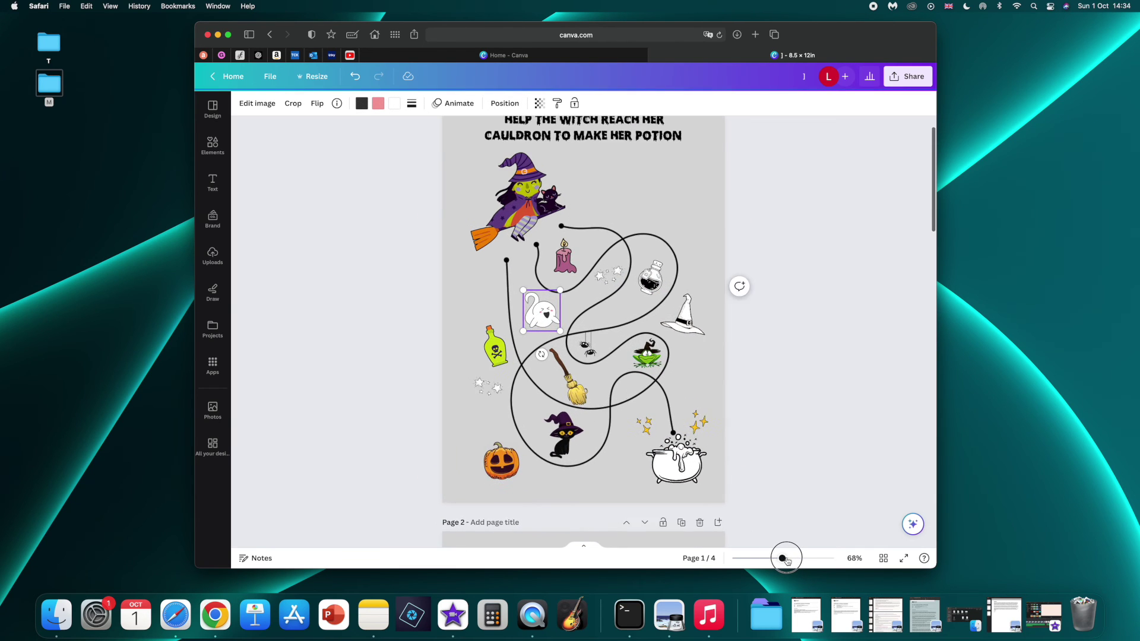
{"action": "left_click", "coordinate": [378, 103]}
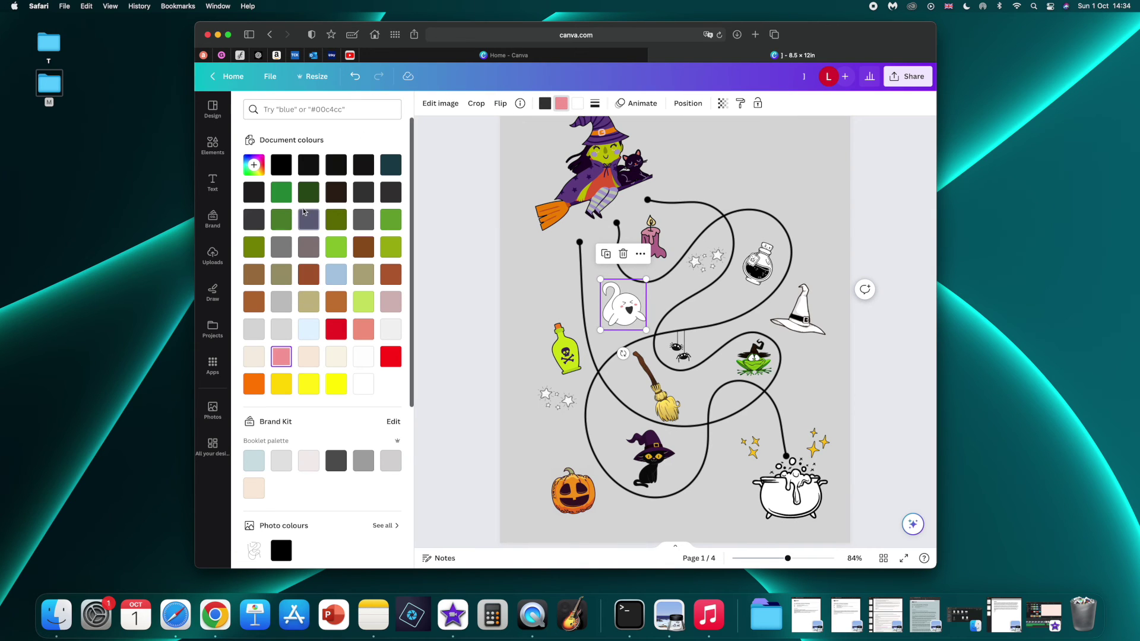
{"action": "left_click", "coordinate": [364, 219]}
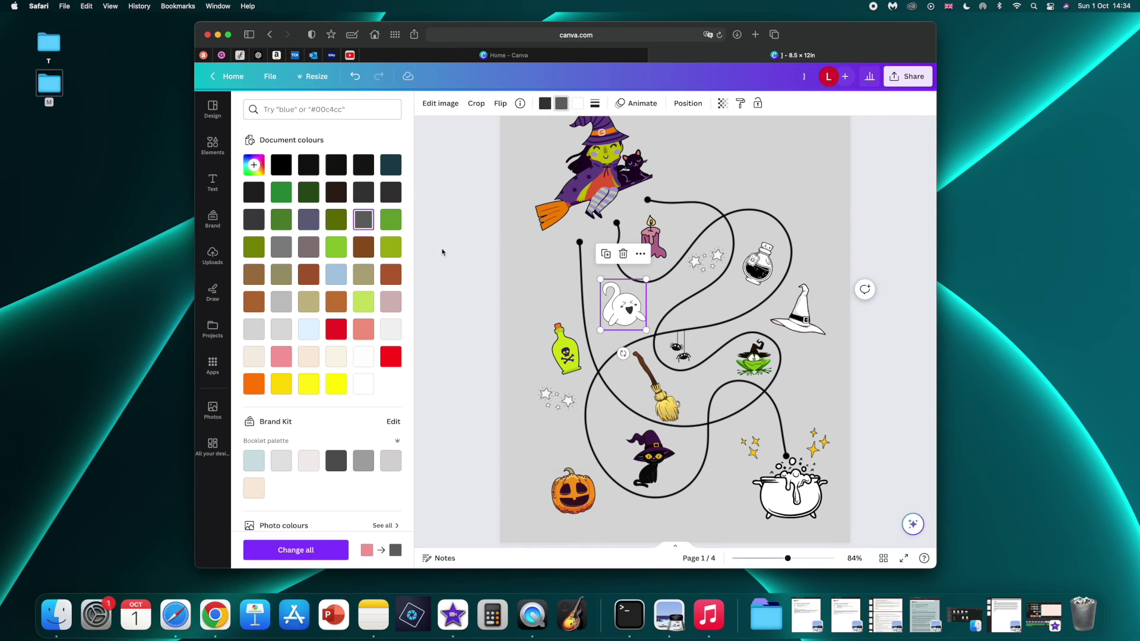
{"action": "left_click", "coordinate": [561, 103]}
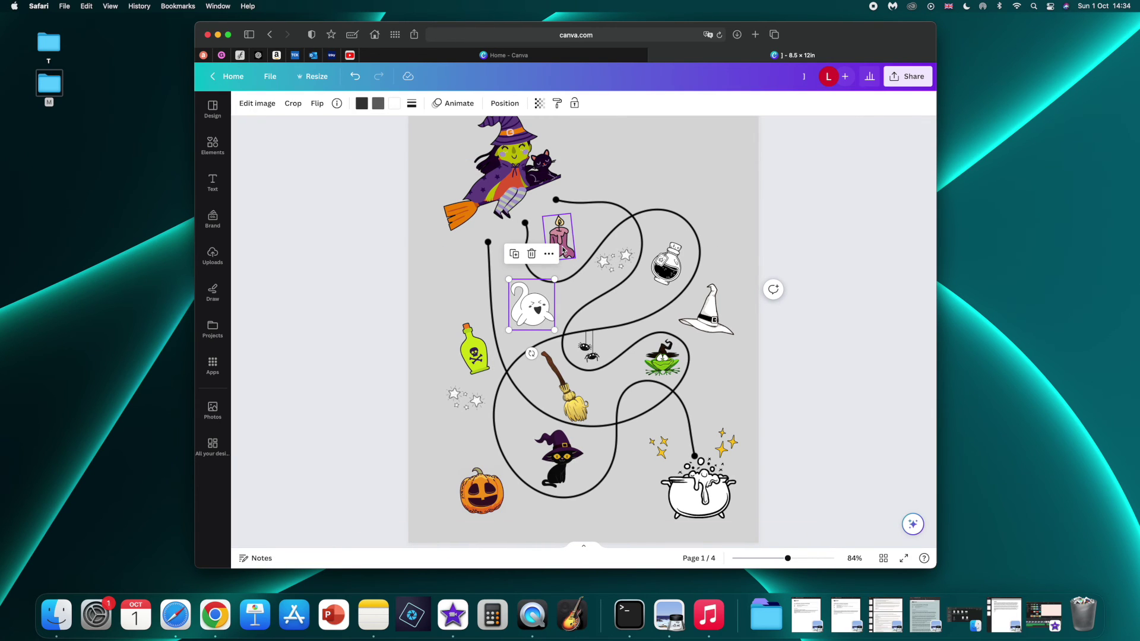
Turn the witch on page 1 greyscale with saturation -100, brightness 23, contrast 38 and highlights about 29
{"action": "left_click", "coordinate": [659, 447]}
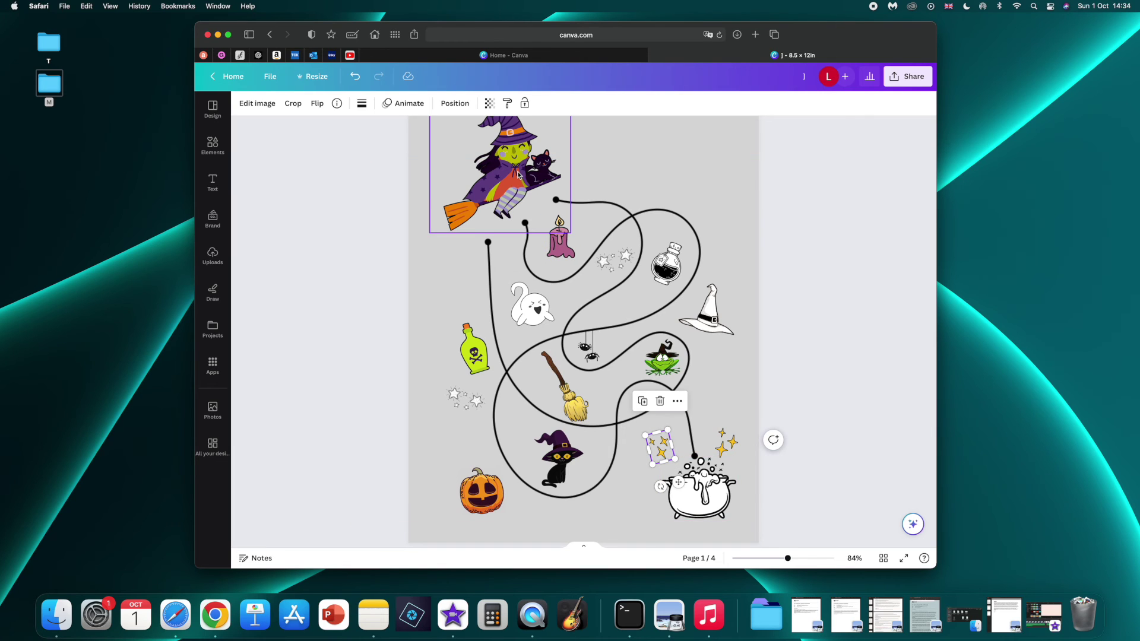
{"action": "scroll", "coordinate": [518, 175], "scroll_direction": "up", "scroll_amount": 2}
{"action": "left_click", "coordinate": [510, 201]}
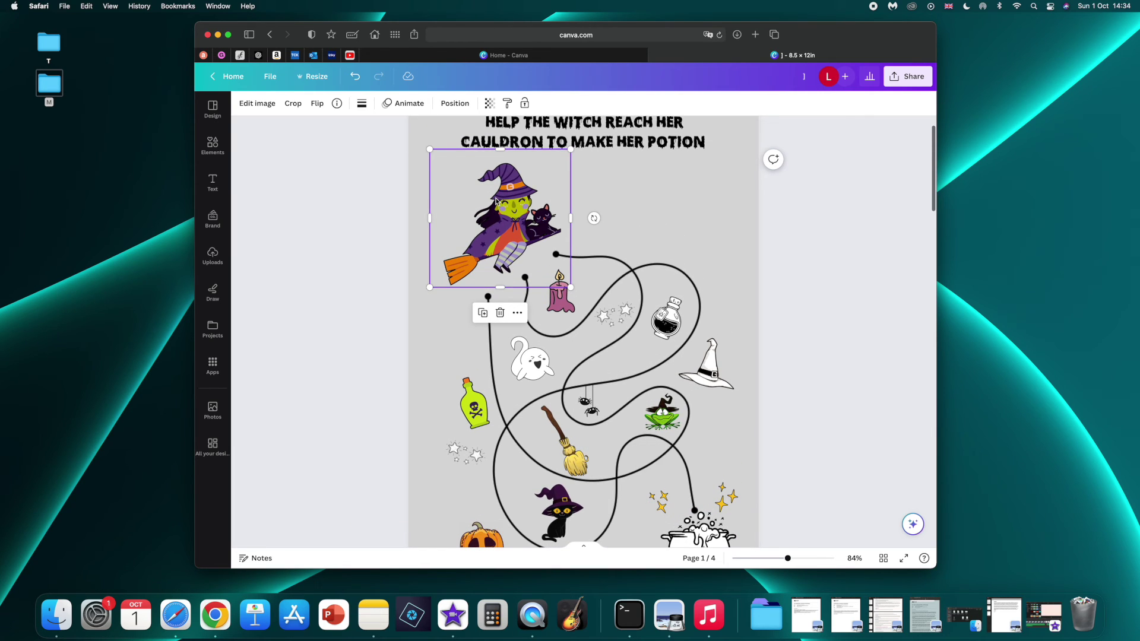
{"action": "left_click", "coordinate": [248, 105]}
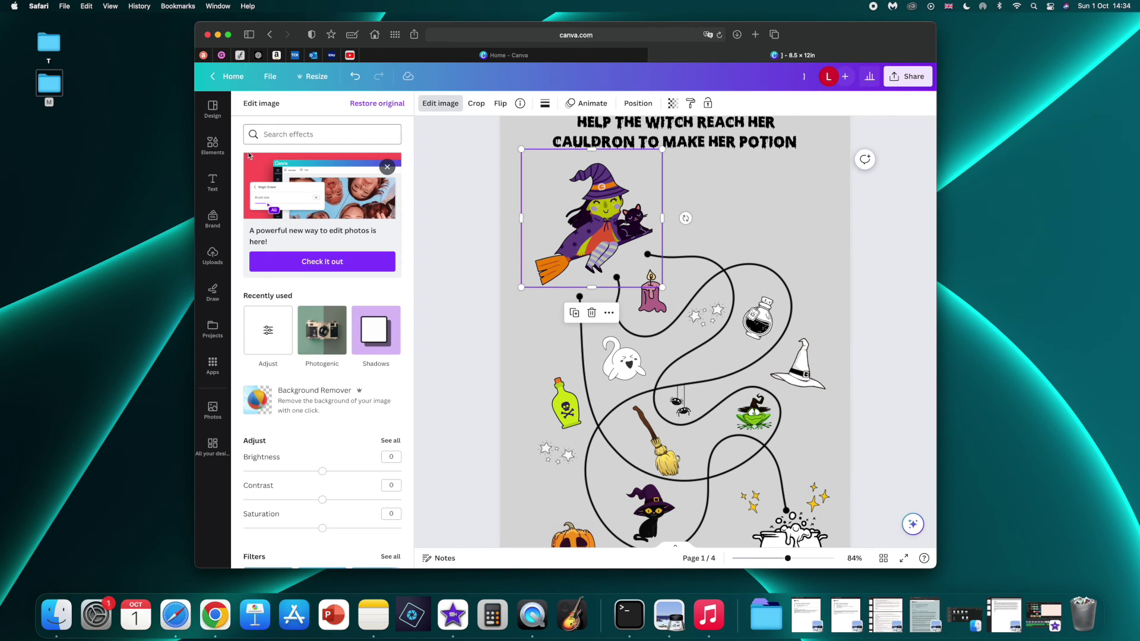
{"action": "left_click", "coordinate": [278, 318]}
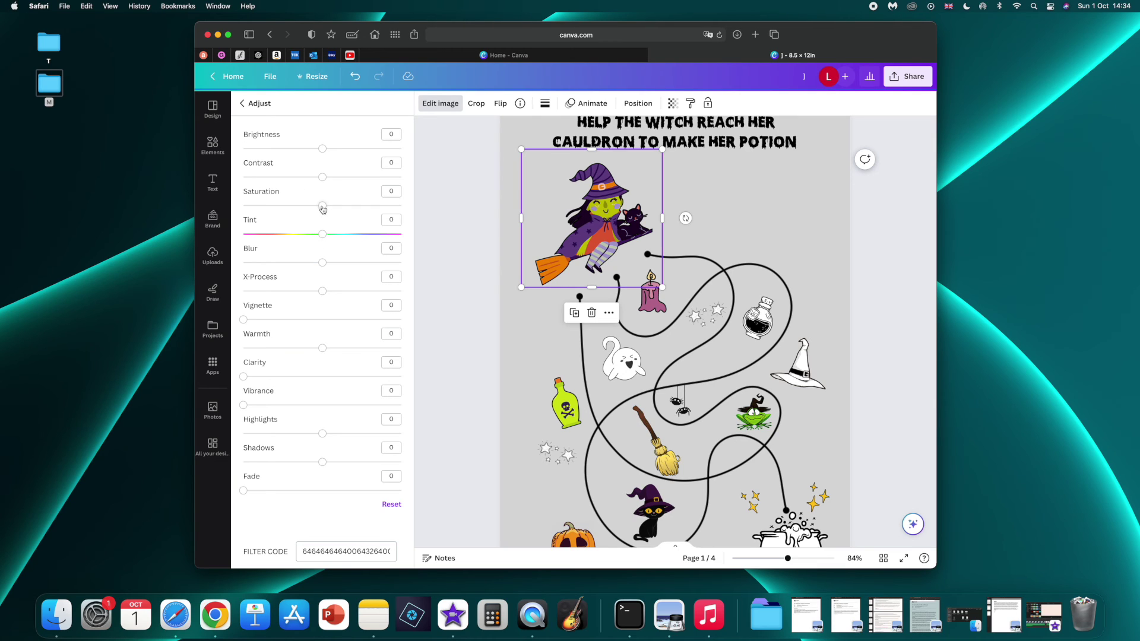
{"action": "left_click_drag", "start_coordinate": [323, 207], "coordinate": [242, 210]}
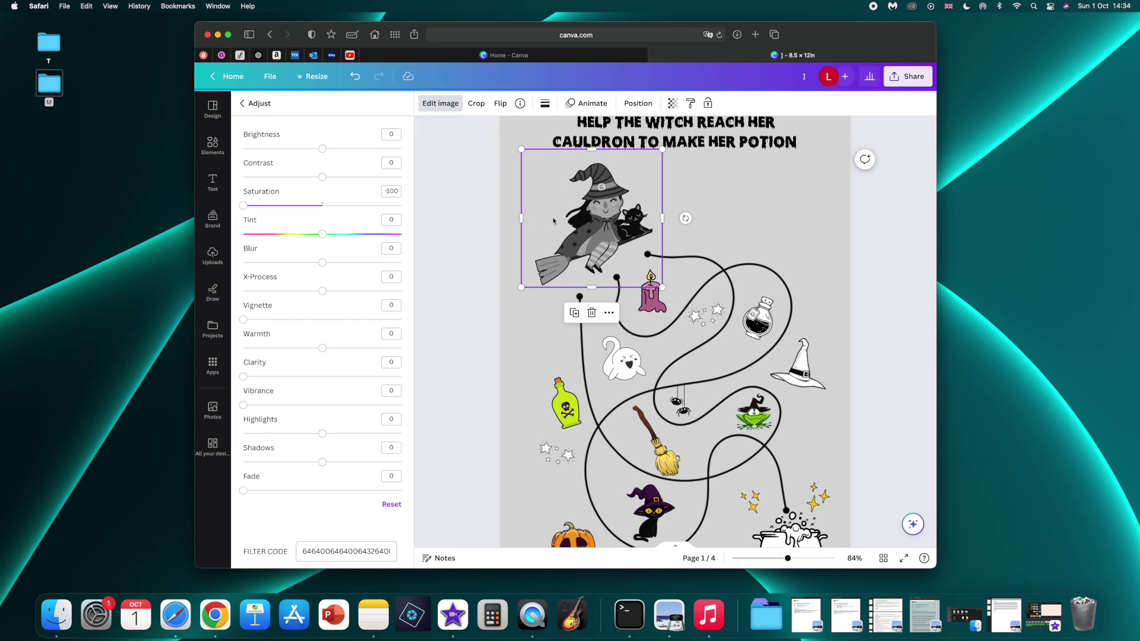
{"action": "left_click_drag", "start_coordinate": [323, 148], "coordinate": [352, 177]}
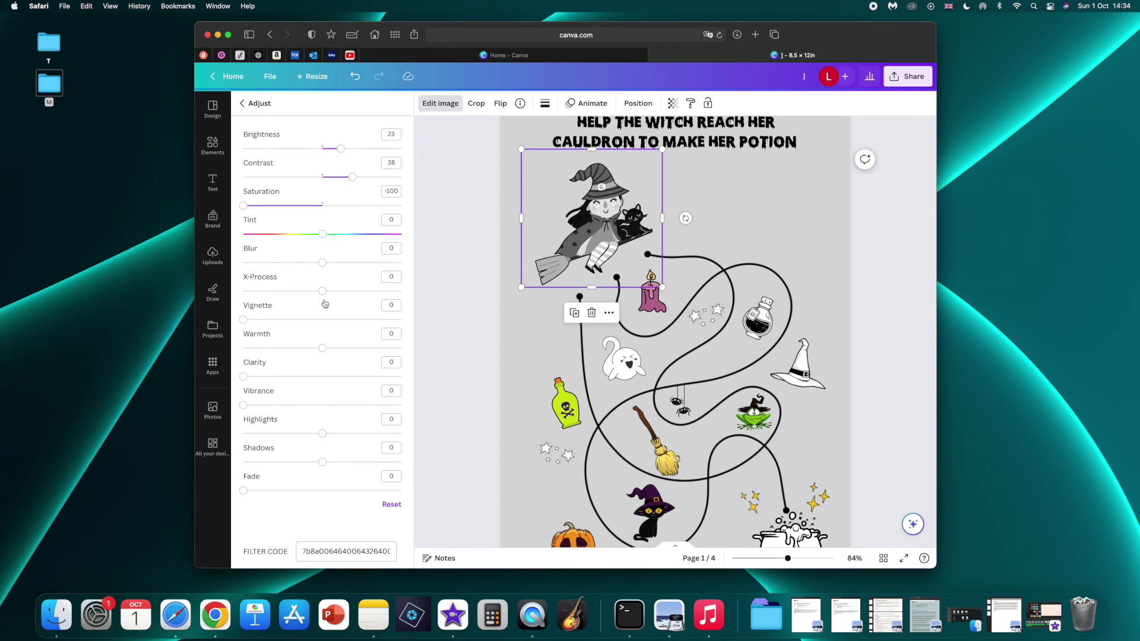
{"action": "left_click_drag", "start_coordinate": [326, 435], "coordinate": [345, 437]}
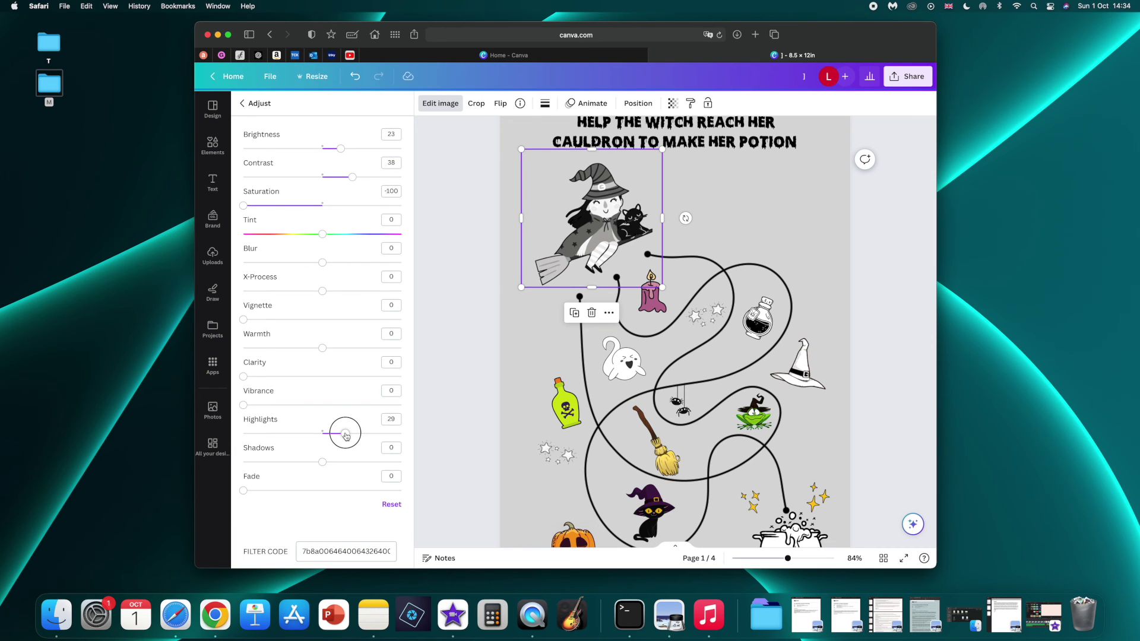
{"action": "left_click_drag", "start_coordinate": [346, 436], "coordinate": [346, 437]}
Set the candle's saturation to -100, brightness to 26, clarity to 17 and highlights to 27, and raise its contrast
{"action": "key", "text": "Tab"}
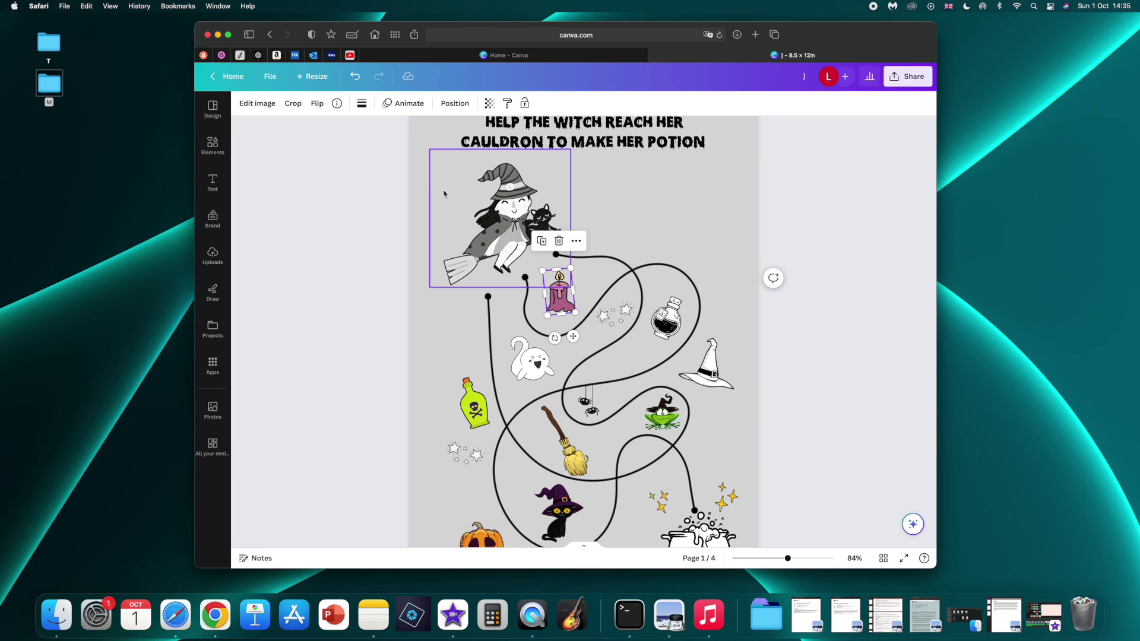
{"action": "left_click", "coordinate": [258, 103]}
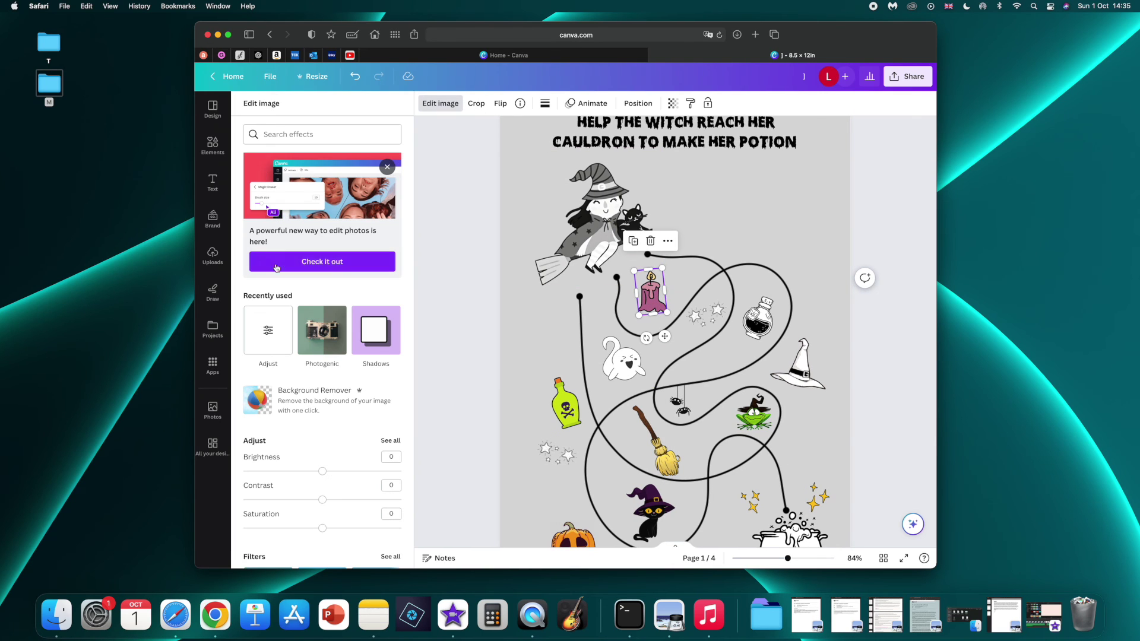
{"action": "left_click", "coordinate": [270, 339]}
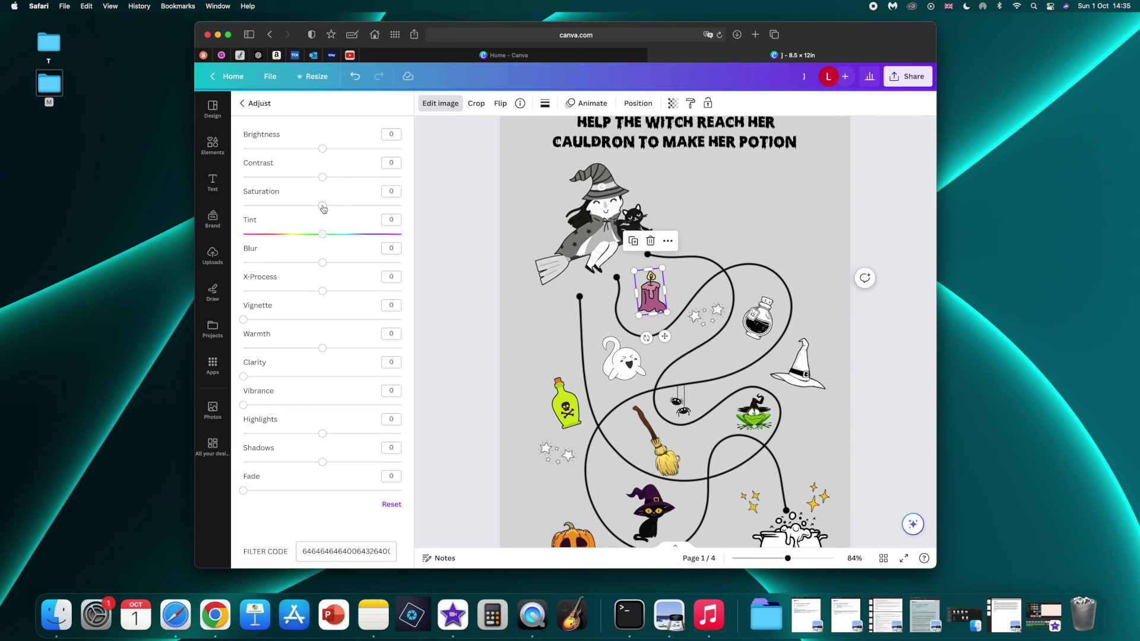
{"action": "left_click_drag", "start_coordinate": [322, 206], "coordinate": [229, 211]}
{"action": "left_click_drag", "start_coordinate": [321, 149], "coordinate": [343, 148]}
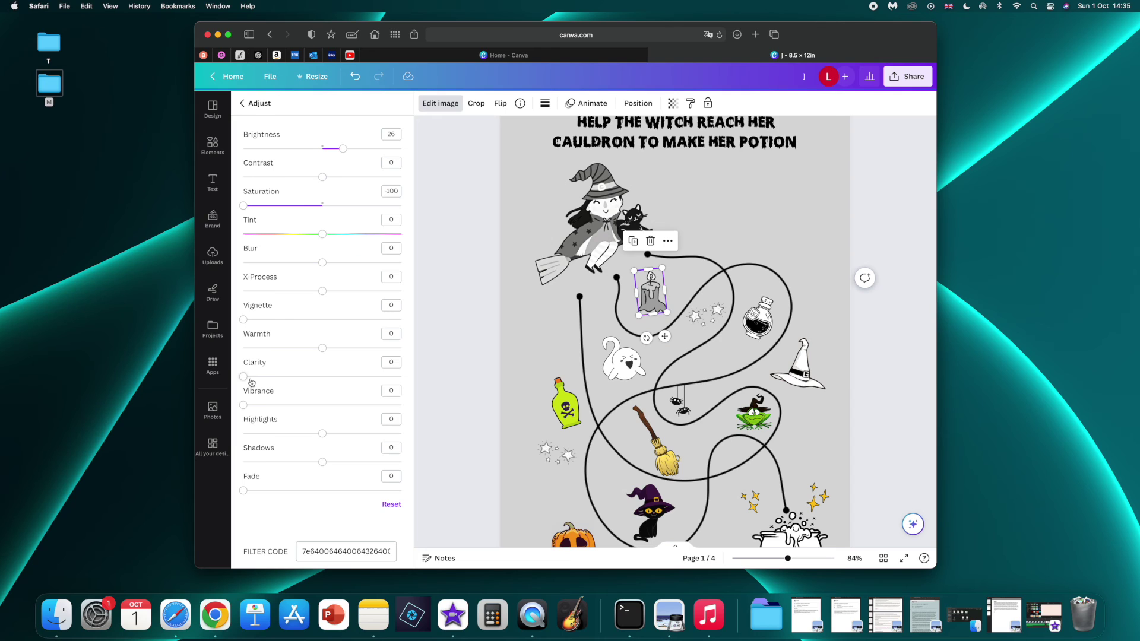
{"action": "left_click_drag", "start_coordinate": [247, 382], "coordinate": [272, 382]}
{"action": "left_click_drag", "start_coordinate": [323, 434], "coordinate": [344, 434]}
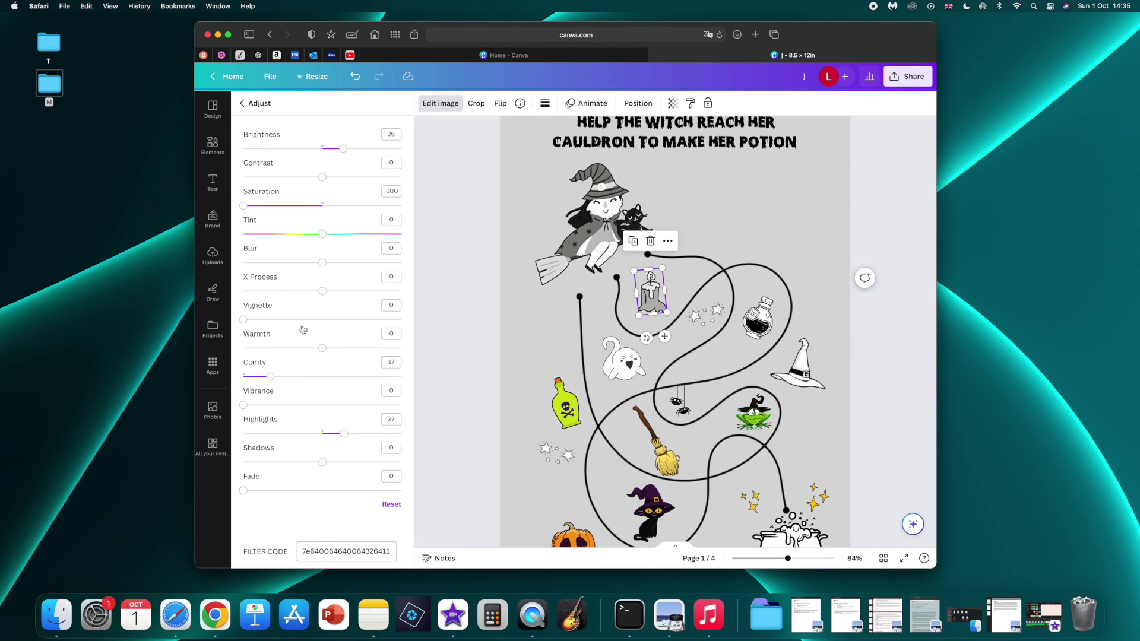
{"action": "left_click_drag", "start_coordinate": [322, 177], "coordinate": [339, 178]}
{"action": "left_click", "coordinate": [438, 233]}
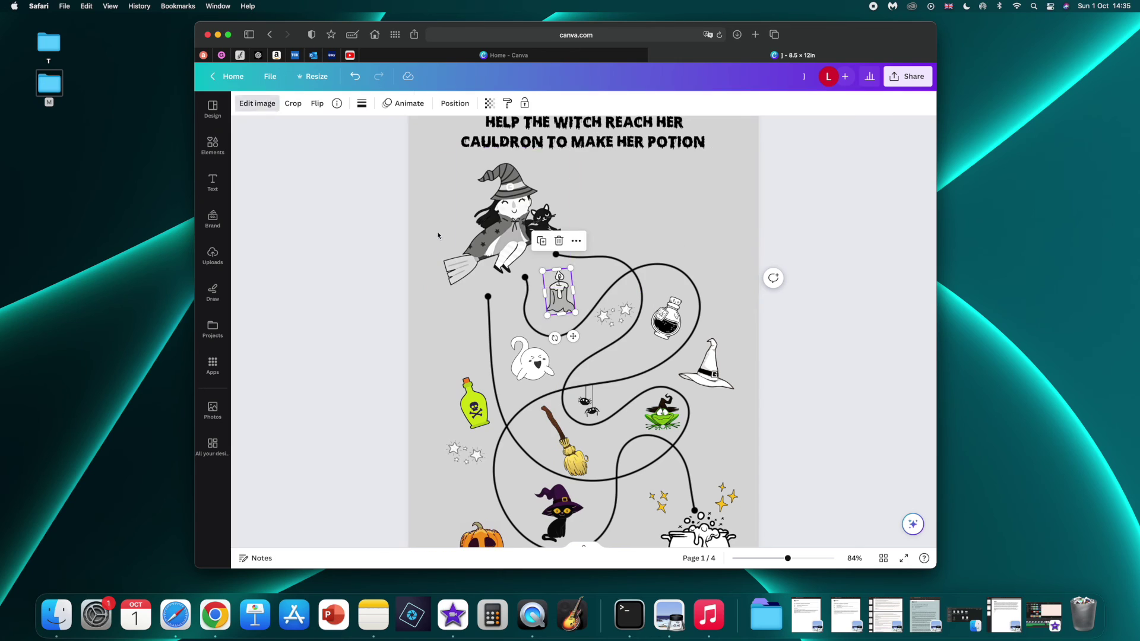
Reduce the saturation of the poison bottle, broom and pumpkin to -100, and raise the pumpkin's brightness and contrast
{"action": "left_click", "coordinate": [485, 407]}
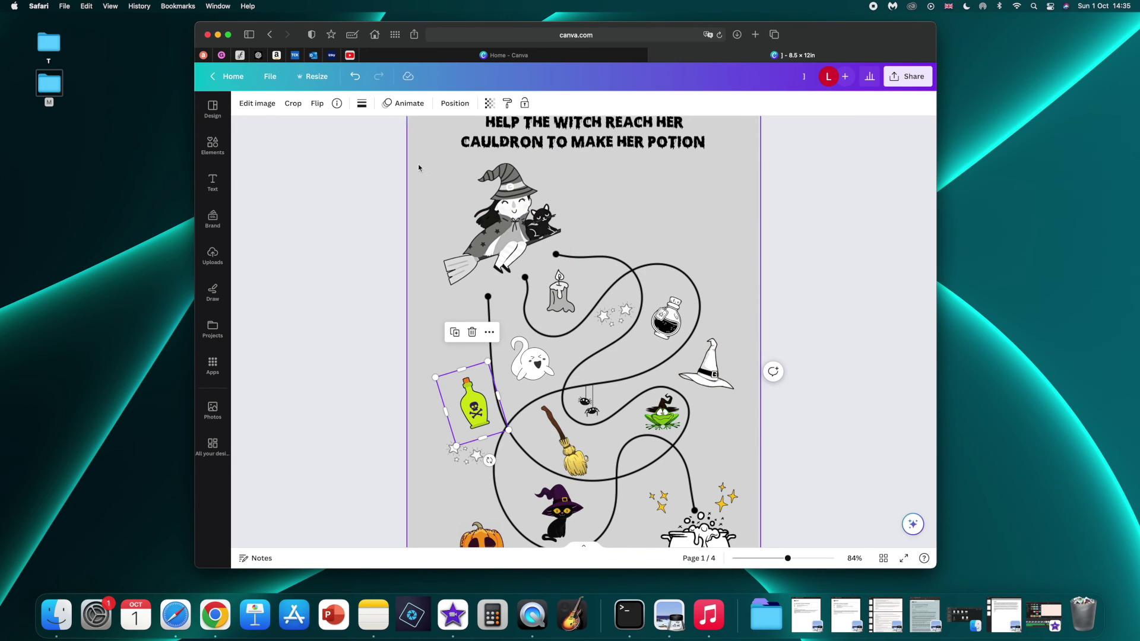
{"action": "left_click", "coordinate": [265, 104]}
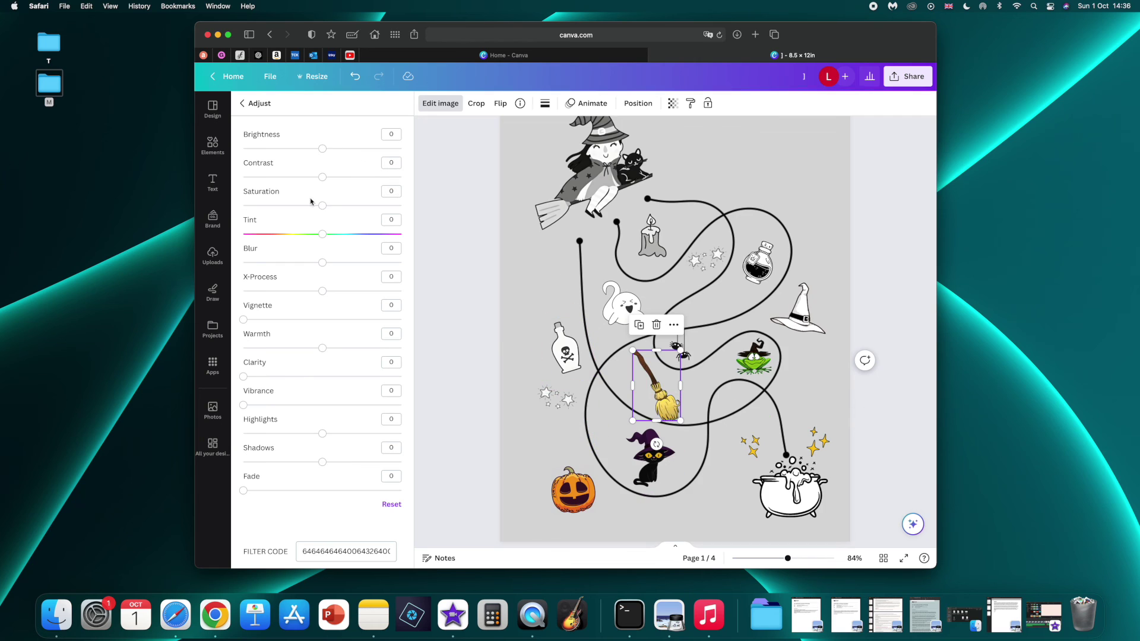
{"action": "left_click_drag", "start_coordinate": [311, 202], "coordinate": [243, 206]}
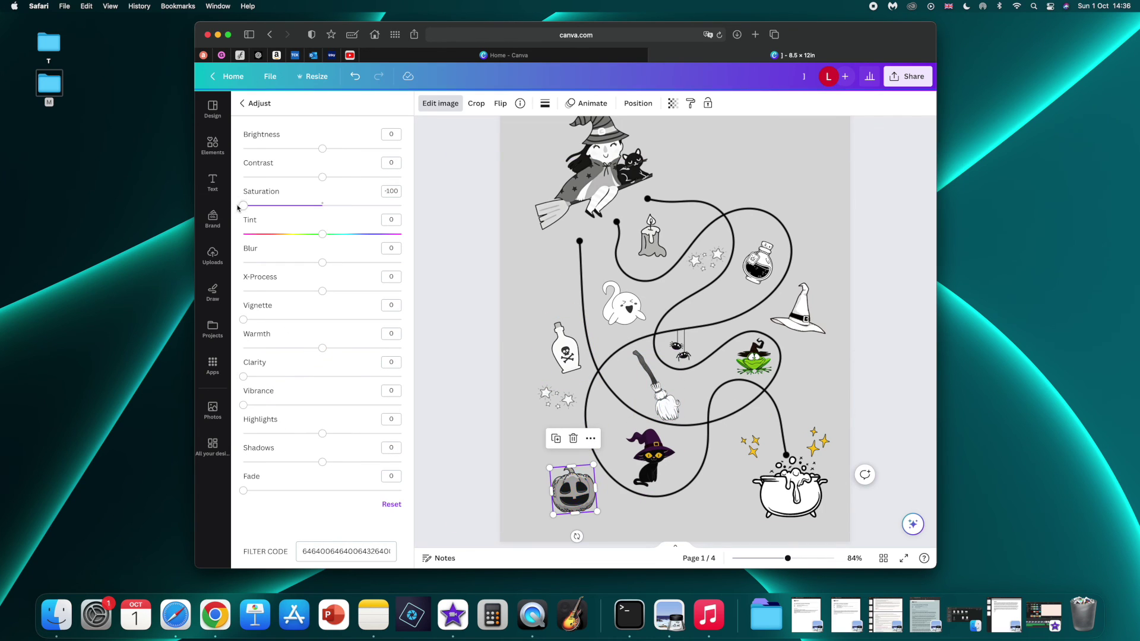
{"action": "left_click_drag", "start_coordinate": [322, 148], "coordinate": [341, 177]}
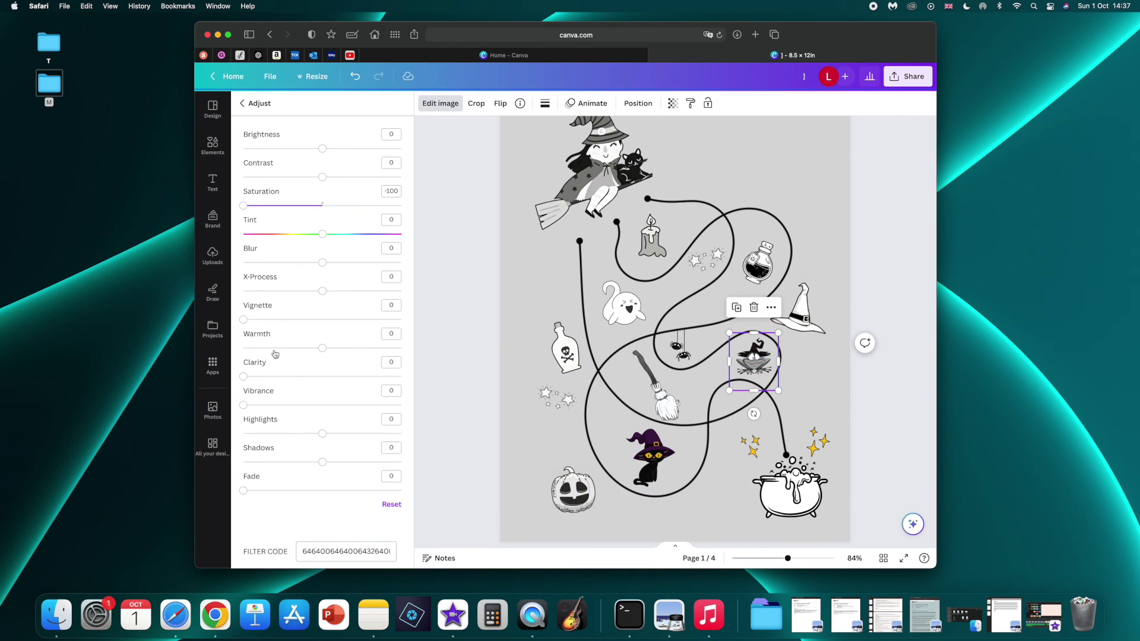
Turn the frog and the gold stars by the cauldron greyscale, giving the stars saturation -100, brightness 27 and highlights 30
{"action": "left_click_drag", "start_coordinate": [322, 434], "coordinate": [359, 438]}
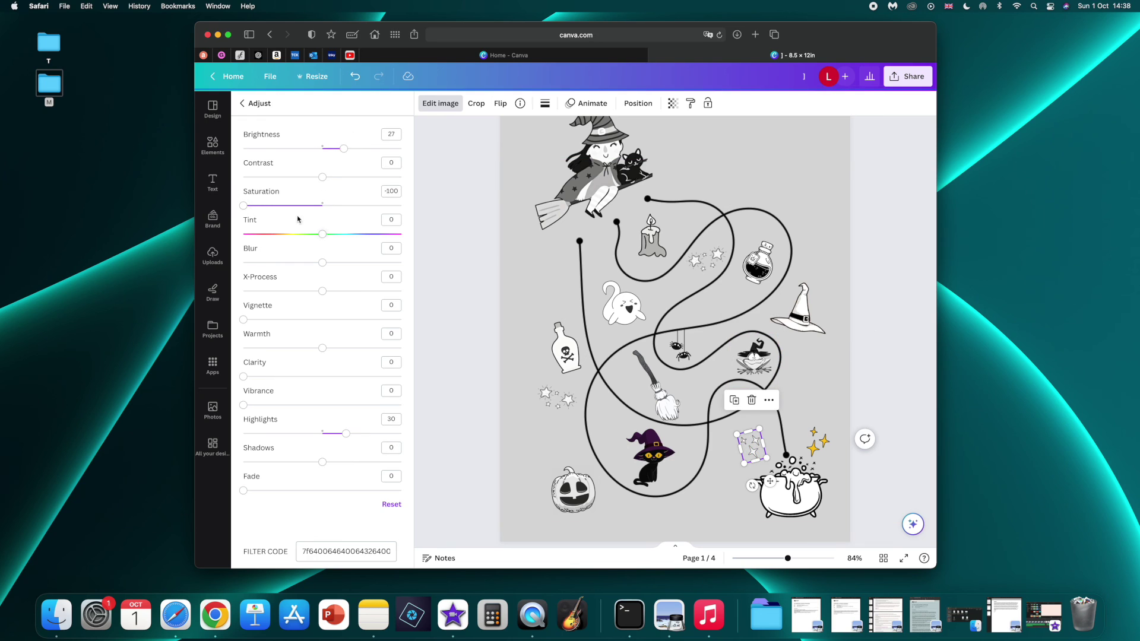
{"action": "left_click_drag", "start_coordinate": [322, 177], "coordinate": [348, 176]}
{"action": "left_click_drag", "start_coordinate": [322, 434], "coordinate": [339, 433]}
{"action": "left_click", "coordinate": [751, 445]}
{"action": "mouse_move", "coordinate": [671, 457]}
{"action": "left_mouse_down"}
{"action": "mouse_move", "coordinate": [680, 463]}
{"action": "mouse_move", "coordinate": [670, 457]}
{"action": "left_mouse_up"}
{"action": "scroll", "coordinate": [659, 439], "scroll_direction": "down", "scroll_amount": 1}
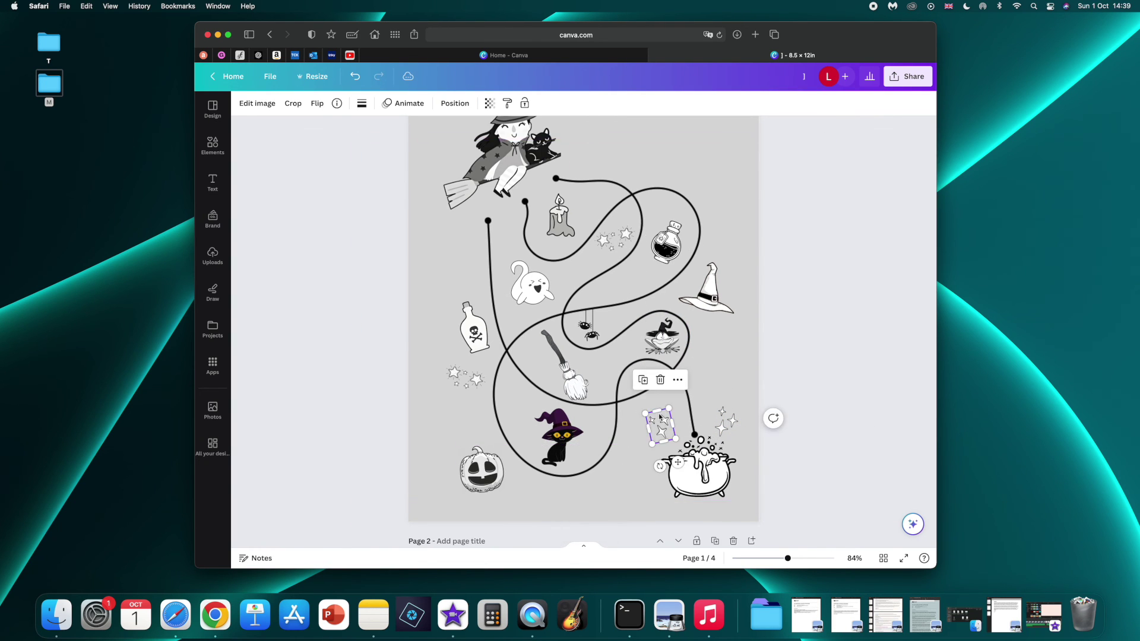
{"action": "left_click", "coordinate": [360, 304]}
{"action": "scroll", "coordinate": [799, 493], "scroll_direction": "down", "scroll_amount": 5}
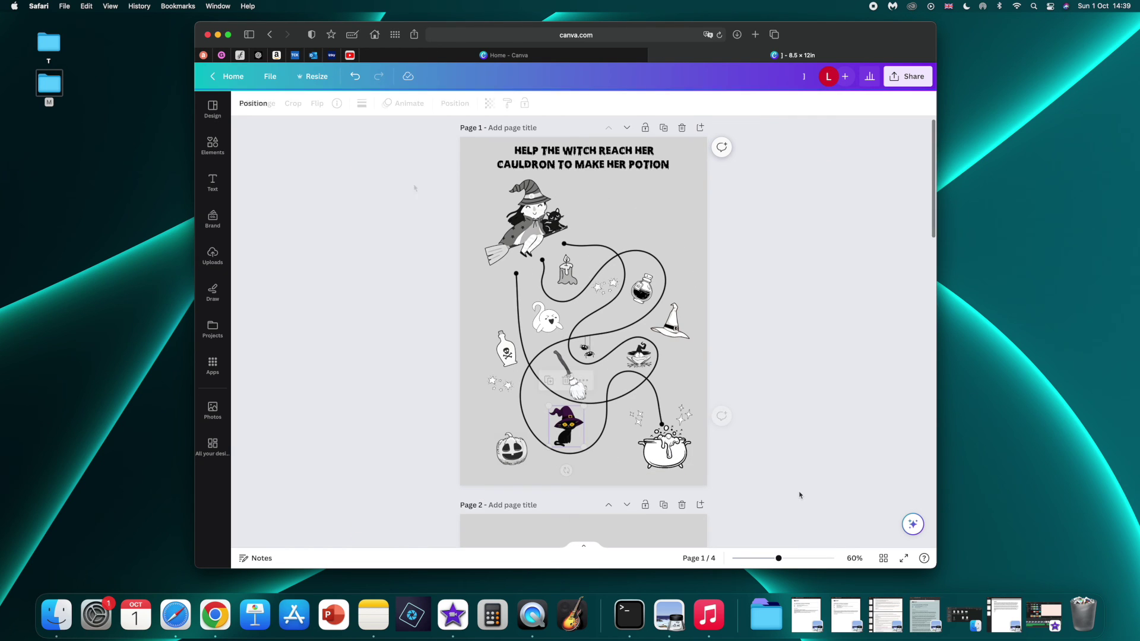
Look through the image effects, including the Trippy set, for one that would suit the purple-hatted black cat
{"action": "left_click", "coordinate": [567, 428]}
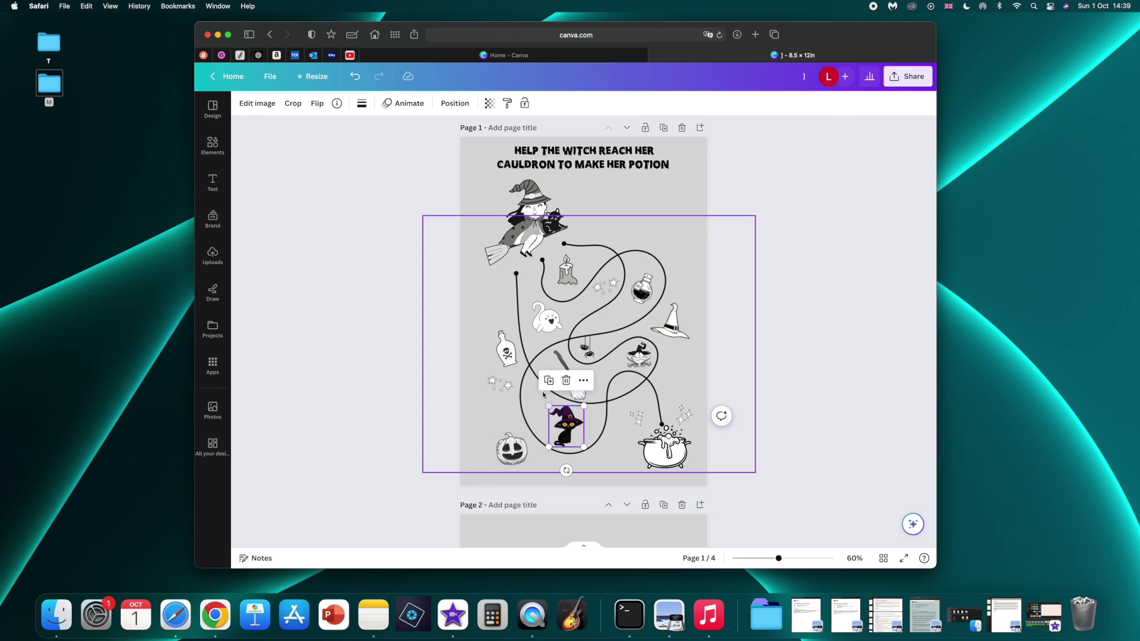
{"action": "left_click", "coordinate": [257, 103]}
{"action": "scroll", "coordinate": [288, 256], "scroll_direction": "down", "scroll_amount": 3}
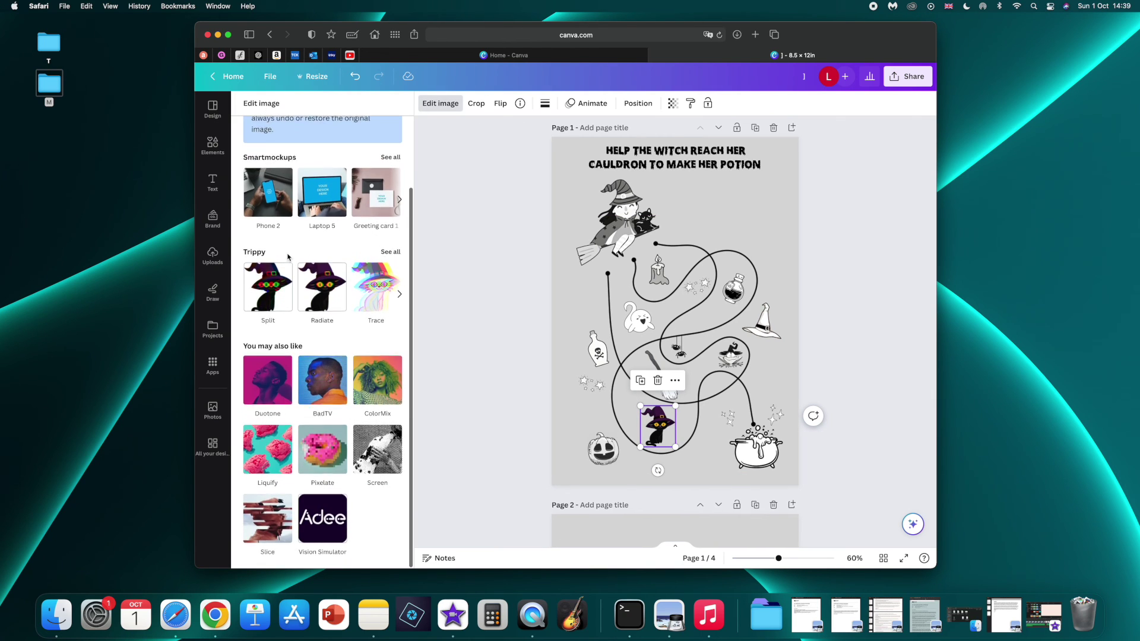
{"action": "left_click", "coordinate": [388, 253]}
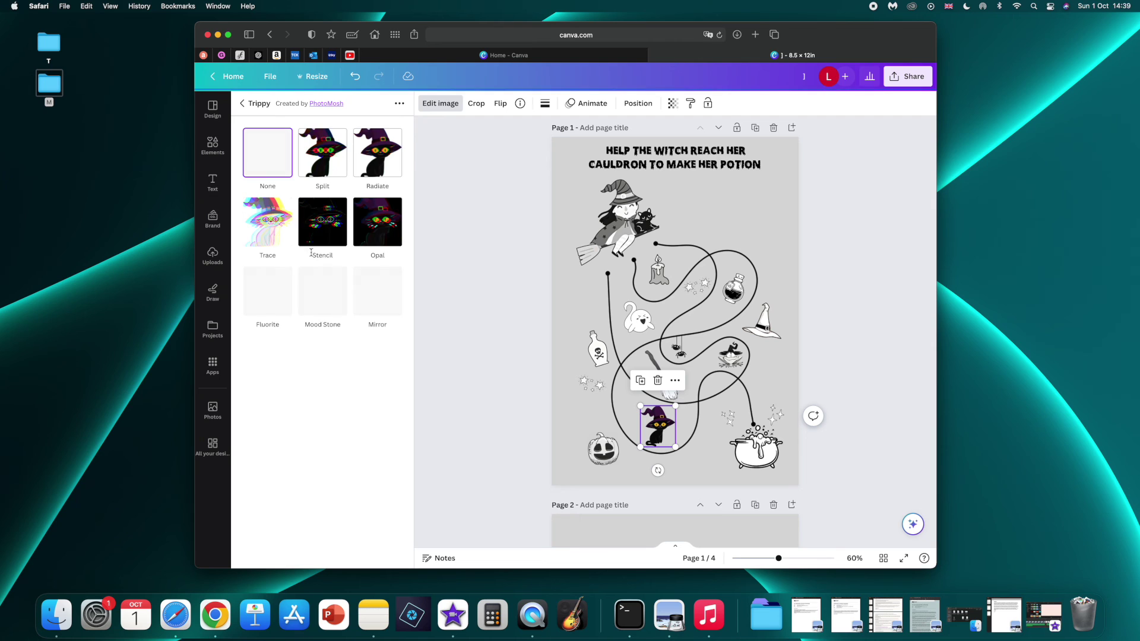
{"action": "left_click", "coordinate": [259, 103]}
{"action": "left_click", "coordinate": [446, 255]}
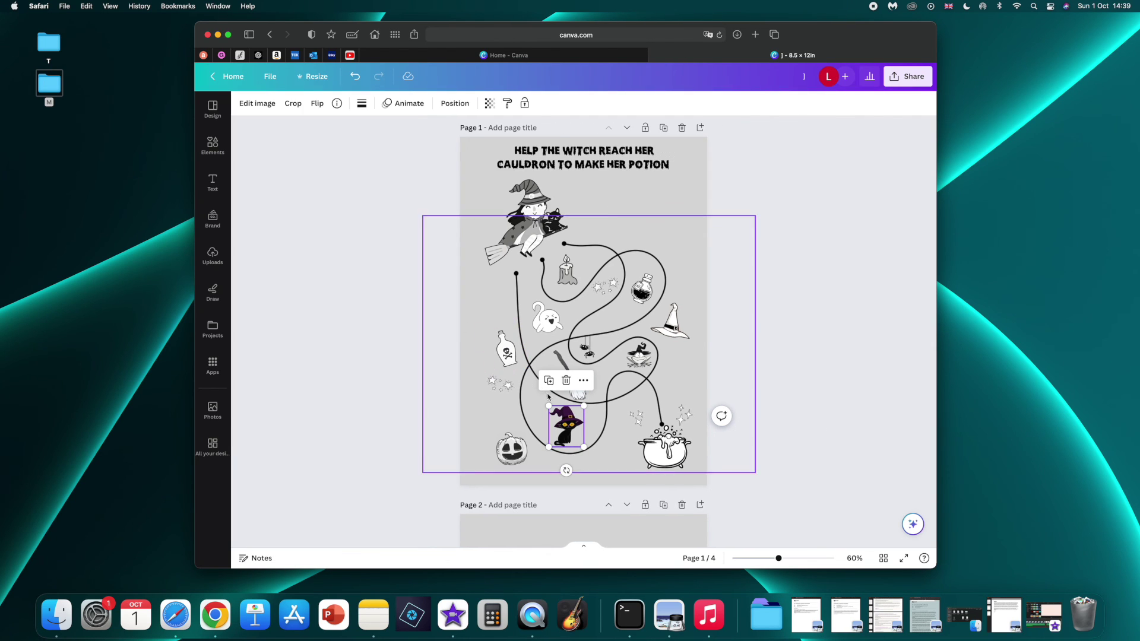
Delete the purple-hatted black cat and search the graphics for "halloween cat"
{"action": "left_click", "coordinate": [220, 150]}
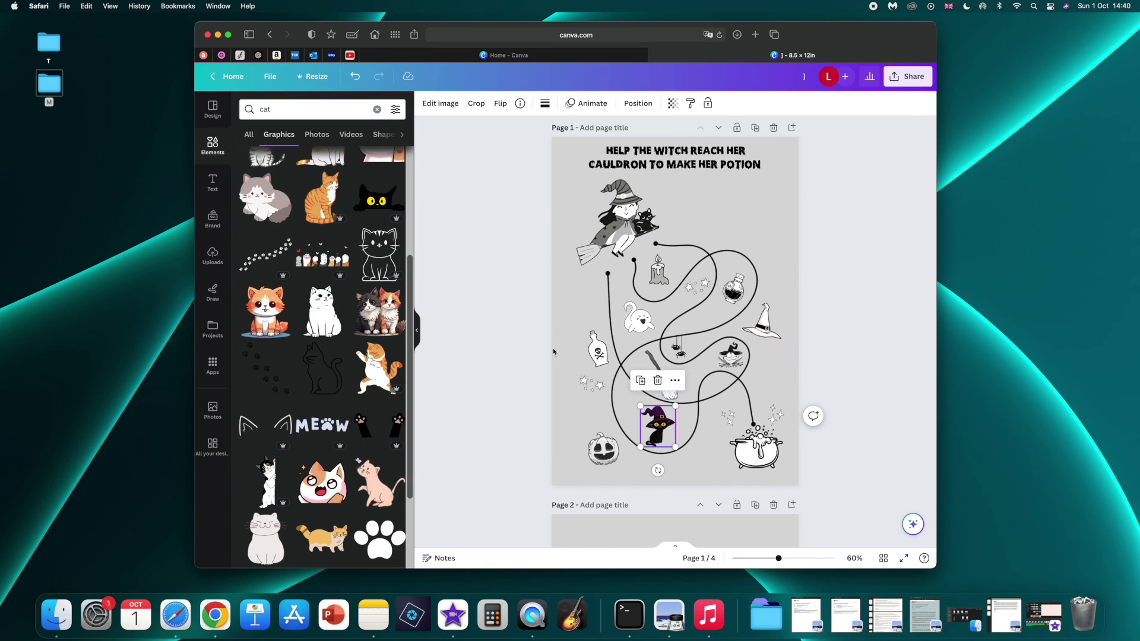
{"action": "key", "text": "Delete"}
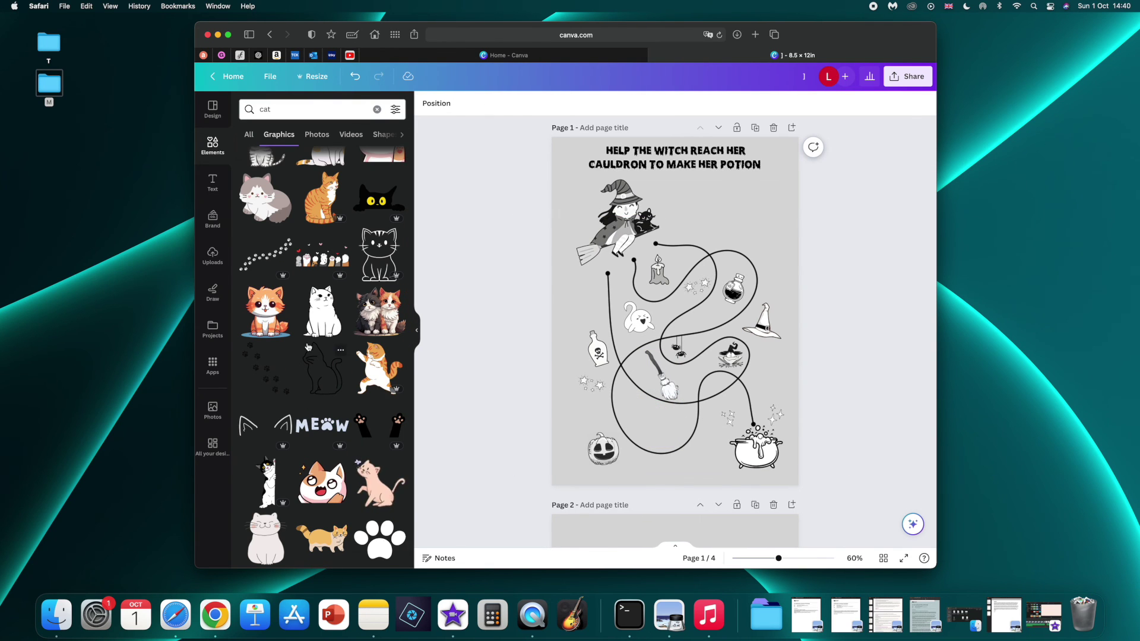
{"action": "scroll", "coordinate": [308, 346], "scroll_direction": "down", "scroll_amount": 10}
{"action": "scroll", "coordinate": [307, 346], "scroll_direction": "down", "scroll_amount": 3}
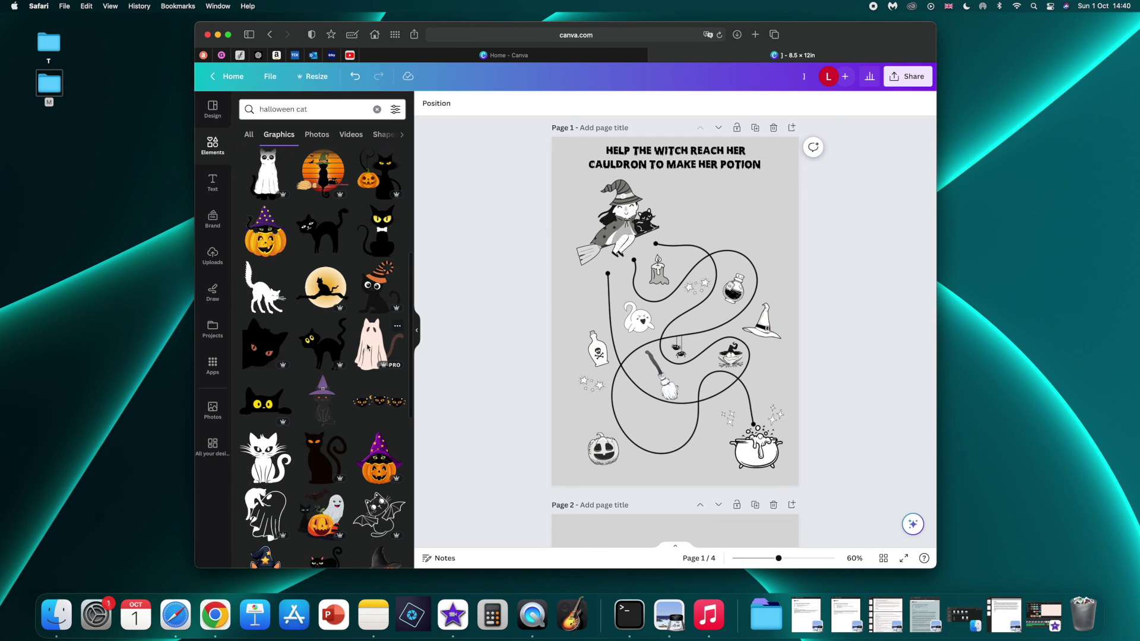
Insert the pink ghost-costume cat graphic and place it in the lowest loop of the maze
{"action": "left_click", "coordinate": [374, 344]}
{"action": "left_click_drag", "start_coordinate": [665, 285], "coordinate": [683, 368]}
{"action": "left_click_drag", "start_coordinate": [712, 320], "coordinate": [666, 450]}
Recolour the ghost-costume cat black with a white sheet, and shrink it to fit inside the loop
{"action": "left_click", "coordinate": [544, 103]}
{"action": "left_click", "coordinate": [282, 166]}
{"action": "left_click", "coordinate": [561, 104]}
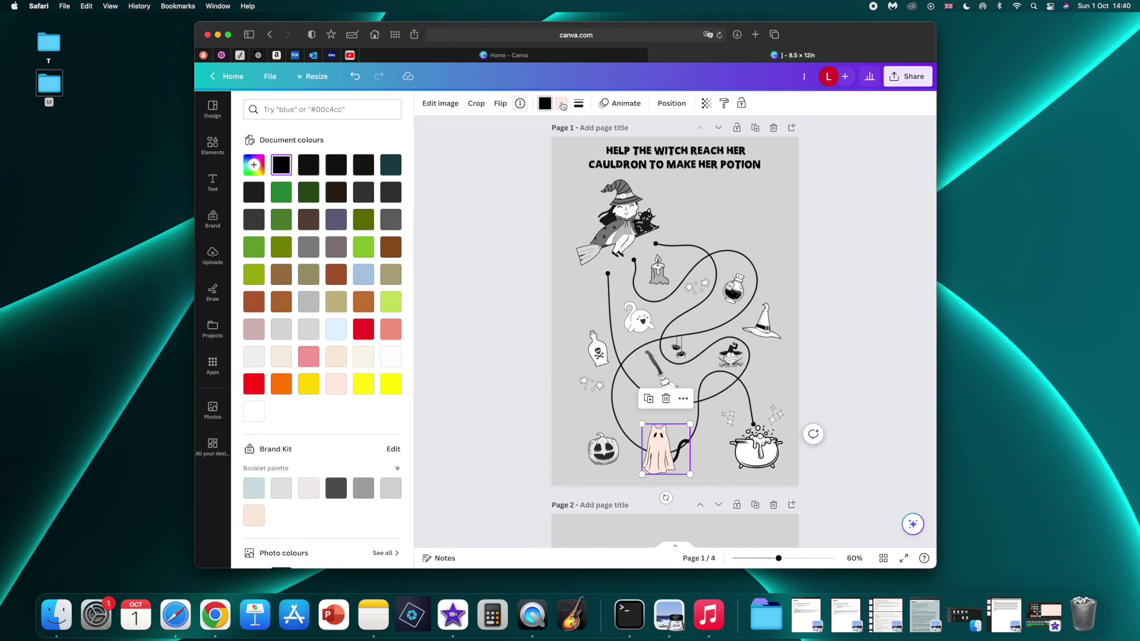
{"action": "left_click", "coordinate": [253, 411]}
{"action": "left_click", "coordinate": [447, 370]}
{"action": "left_click_drag", "start_coordinate": [689, 474], "coordinate": [660, 433]}
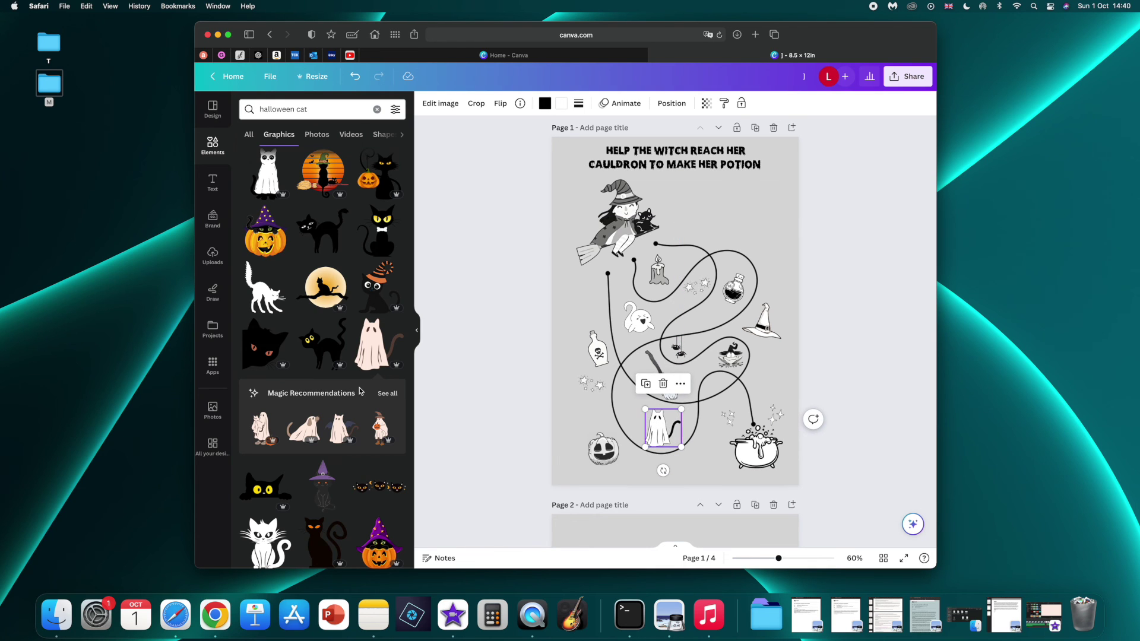
Replace the ghost-costume cat with the draped black-and-white ghost graphic in the lowest loop, and remove page 1's grey background
{"action": "scroll", "coordinate": [360, 392], "scroll_direction": "down", "scroll_amount": 5}
{"action": "scroll", "coordinate": [360, 392], "scroll_direction": "down", "scroll_amount": 3}
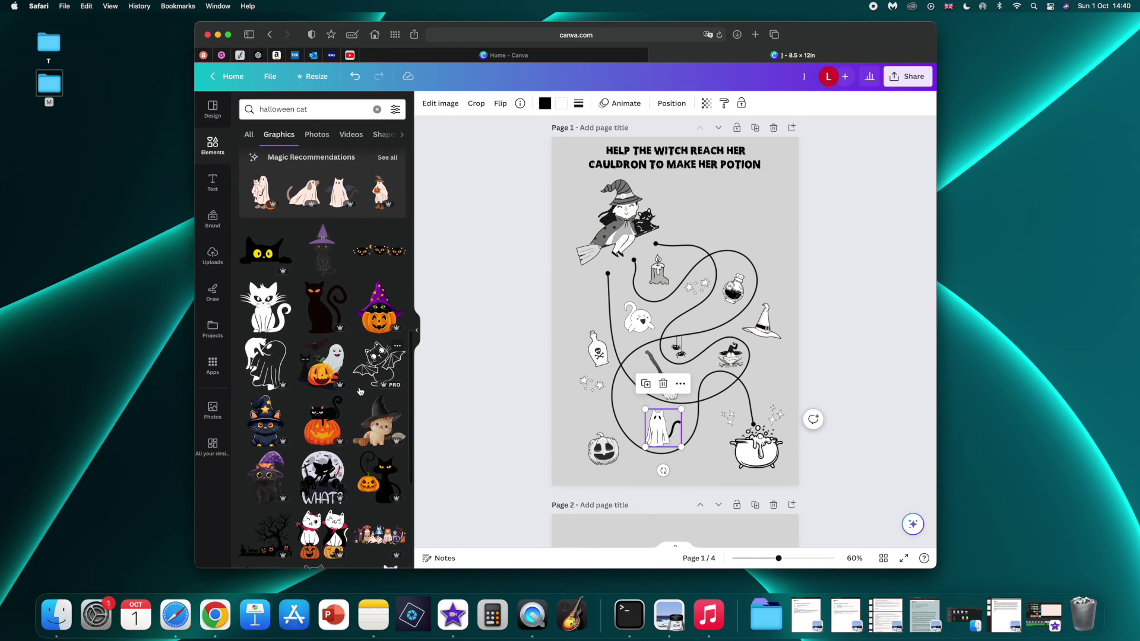
{"action": "left_click", "coordinate": [266, 364]}
{"action": "left_click_drag", "start_coordinate": [725, 250], "coordinate": [655, 427]}
{"action": "left_click", "coordinate": [784, 191]}
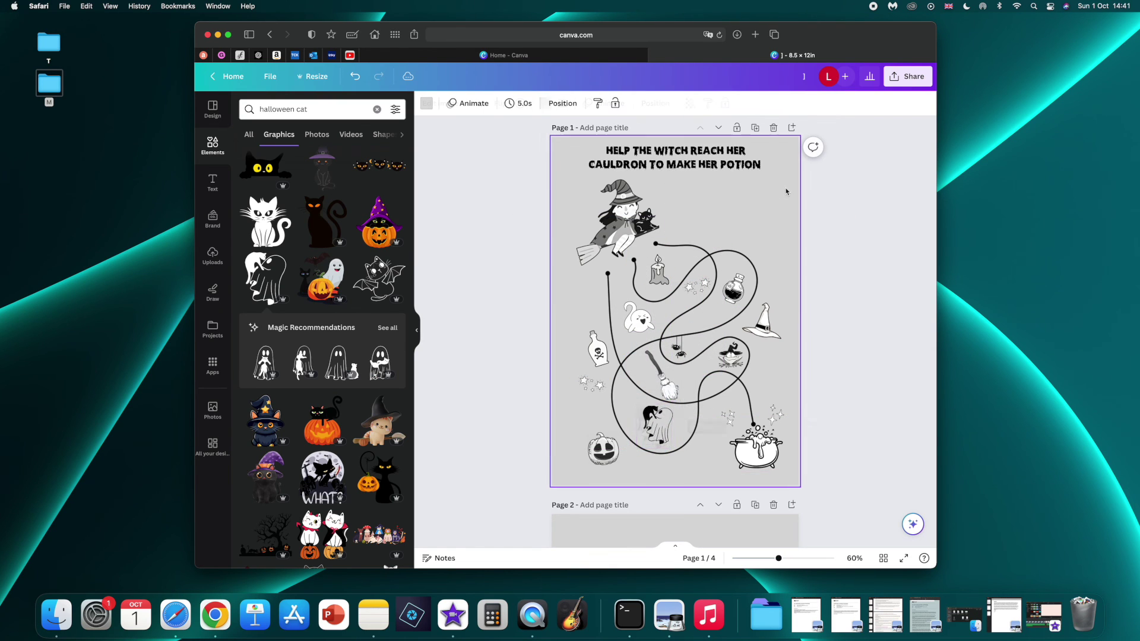
{"action": "key", "text": "BackSpace"}
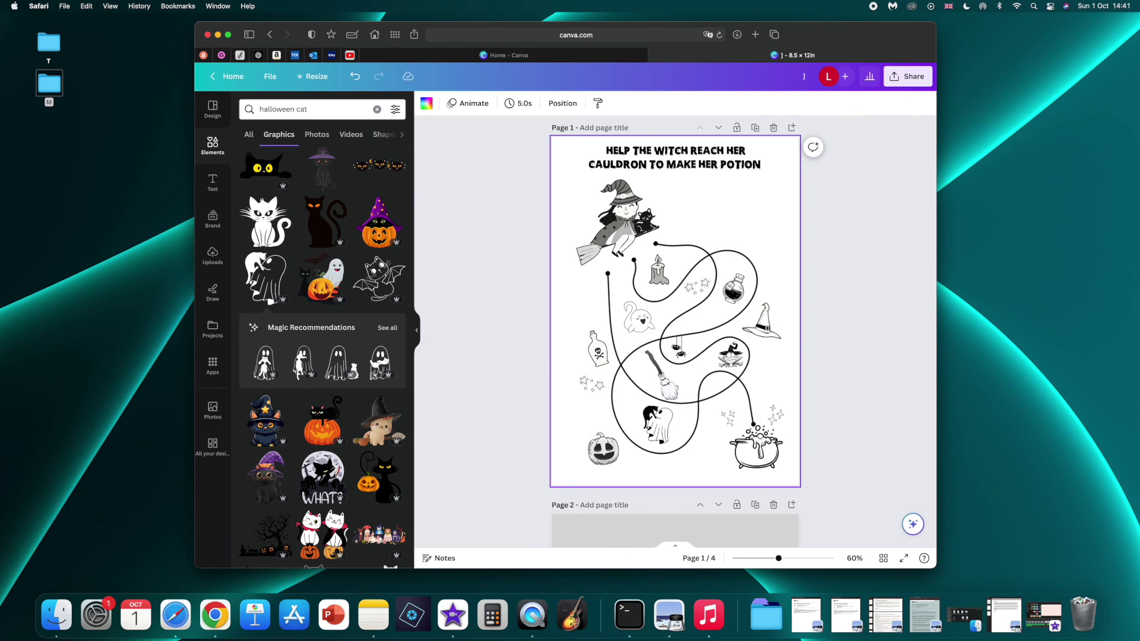
Replace the greyscale witch with the recently used line-art witch riding a broom
{"action": "left_click", "coordinate": [620, 209]}
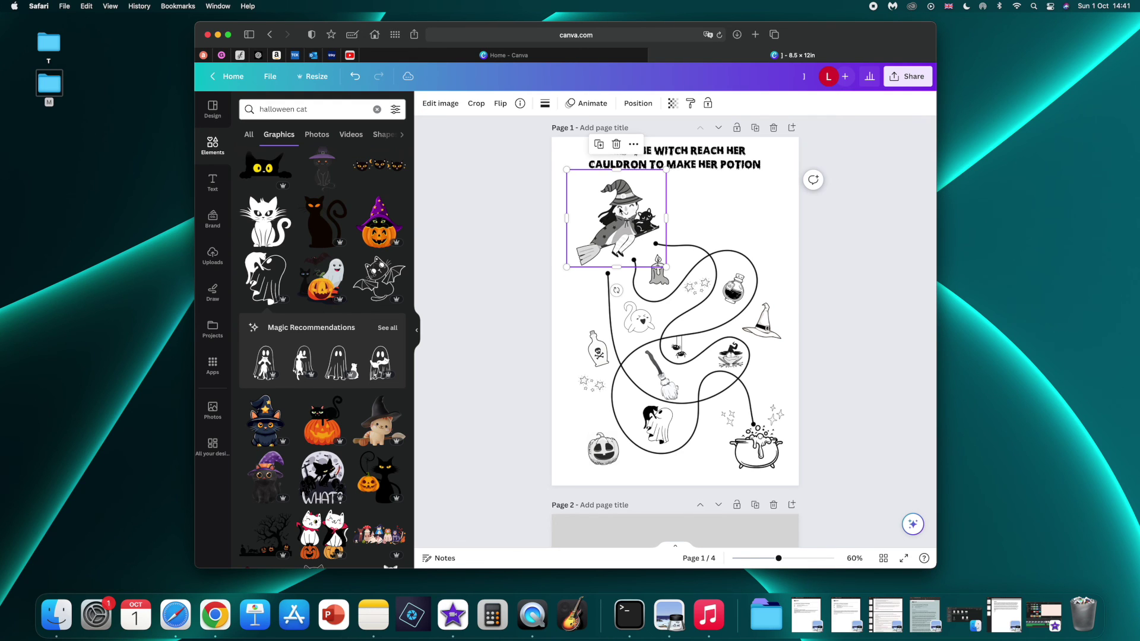
{"action": "scroll", "coordinate": [338, 226], "scroll_direction": "up", "scroll_amount": 3}
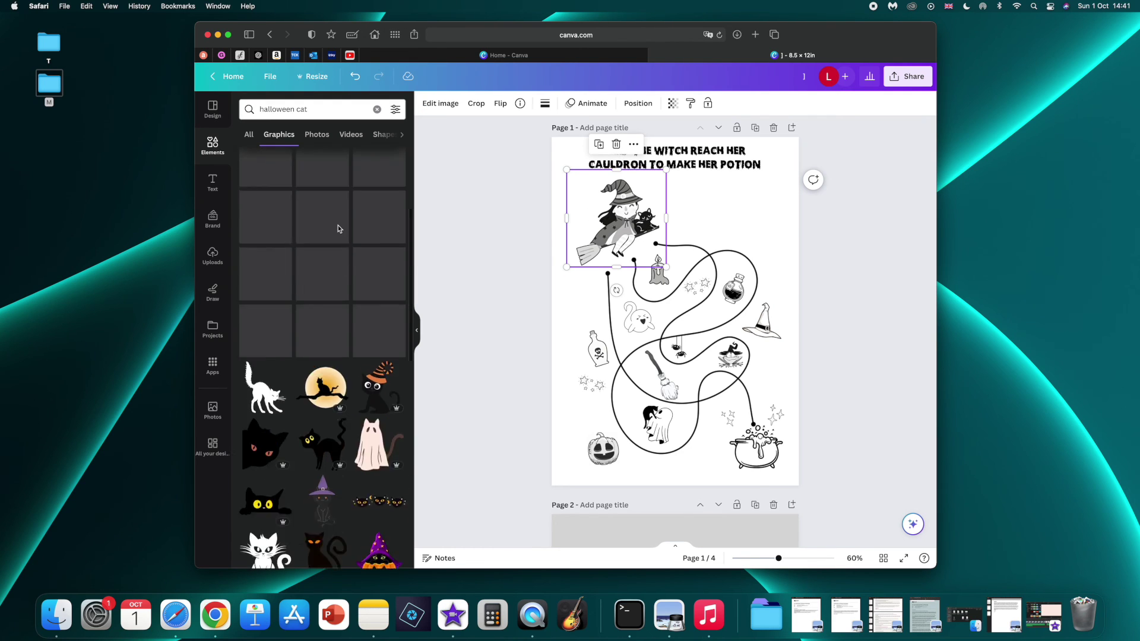
{"action": "left_click", "coordinate": [457, 224]}
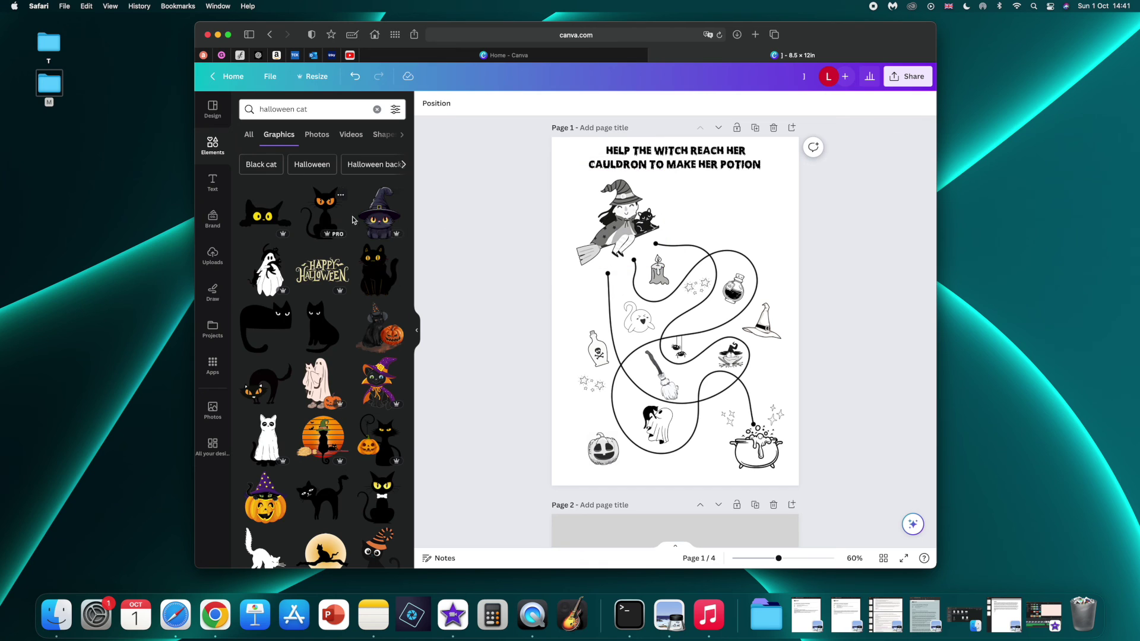
{"action": "key", "text": "super+z"}
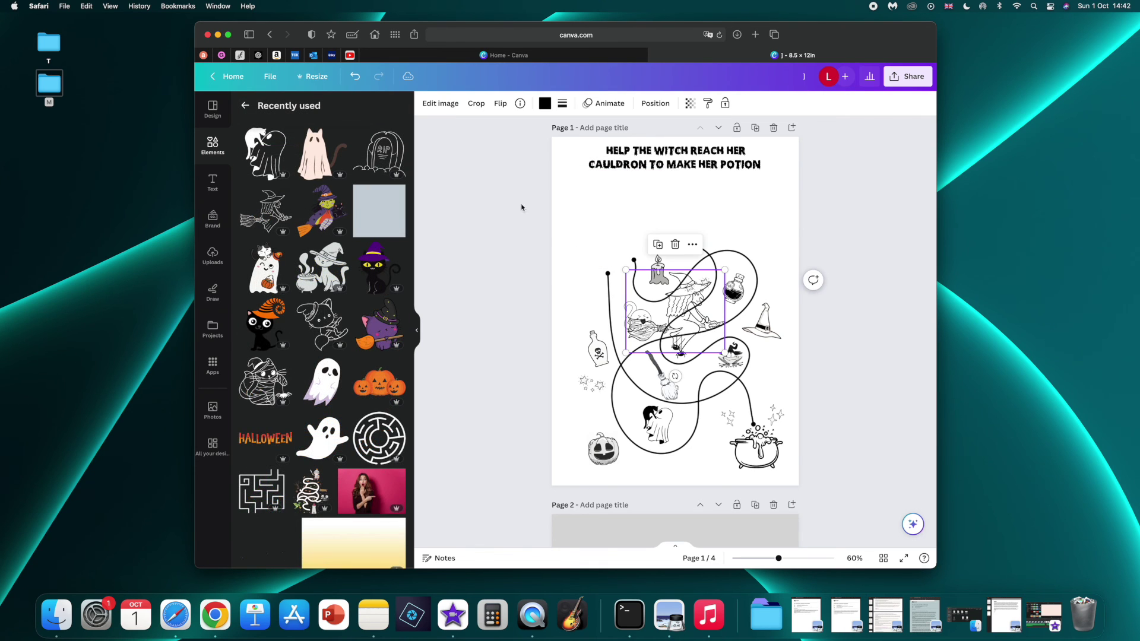
Move the line-art witch above the three path starts, shrink it and tilt it slightly
{"action": "left_click_drag", "start_coordinate": [676, 300], "coordinate": [597, 219]}
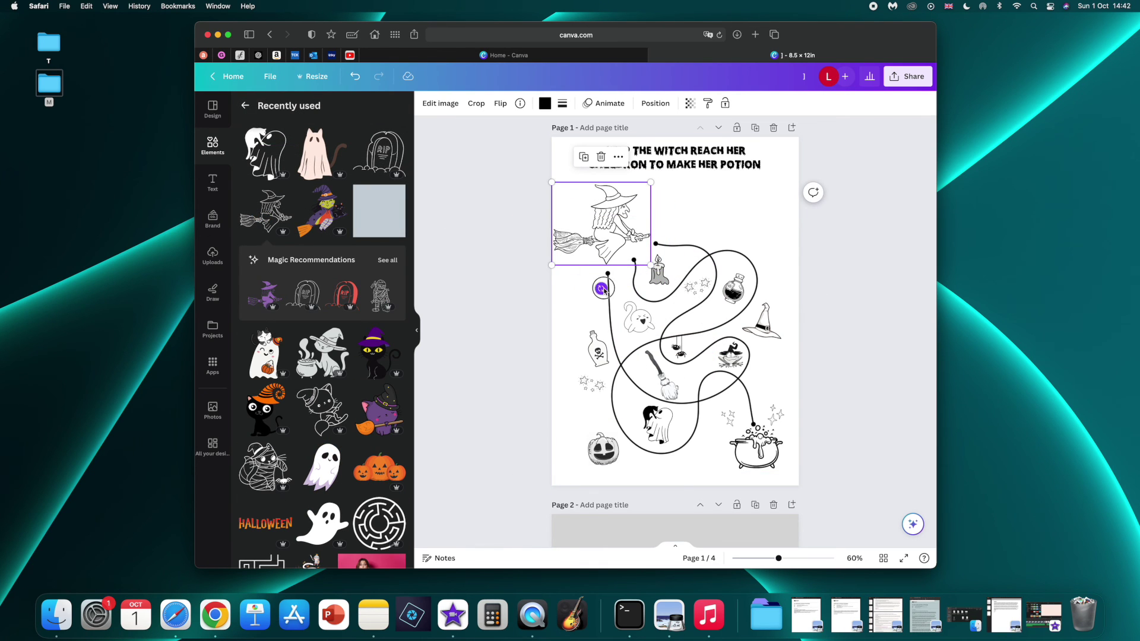
{"action": "left_click_drag", "start_coordinate": [599, 287], "coordinate": [615, 288]}
{"action": "left_click_drag", "start_coordinate": [547, 191], "coordinate": [627, 207]}
{"action": "left_click_drag", "start_coordinate": [617, 283], "coordinate": [609, 284]}
Add the outlined RIP tombstone at page 1's upper right and the tilted mummy cat in its lower-left corner
{"action": "left_click", "coordinate": [698, 206]}
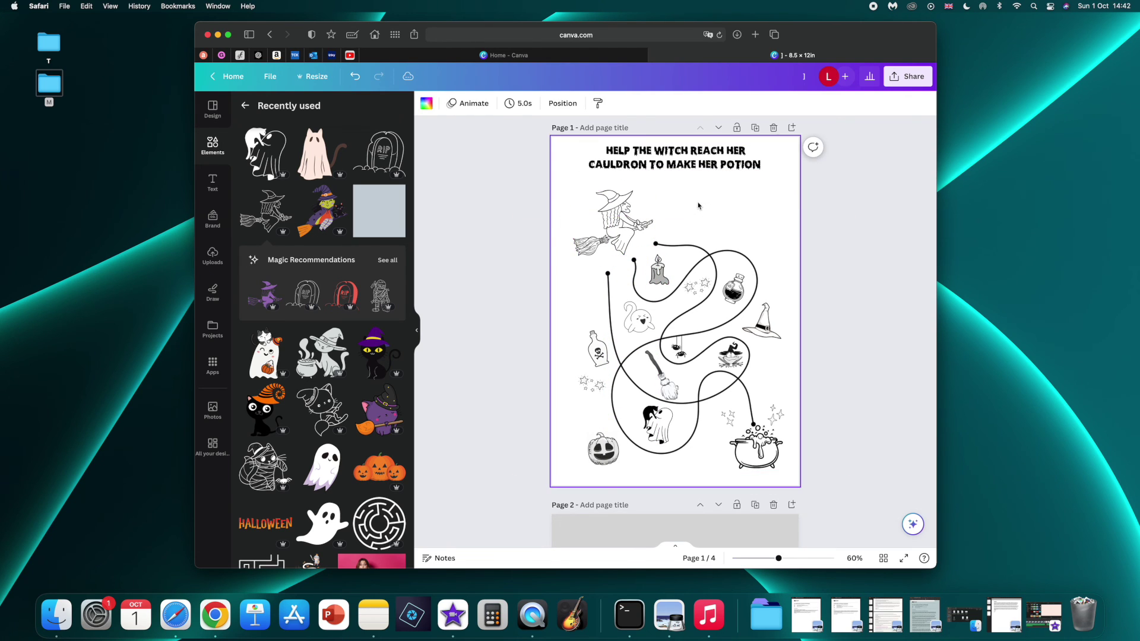
{"action": "key", "text": "super+v"}
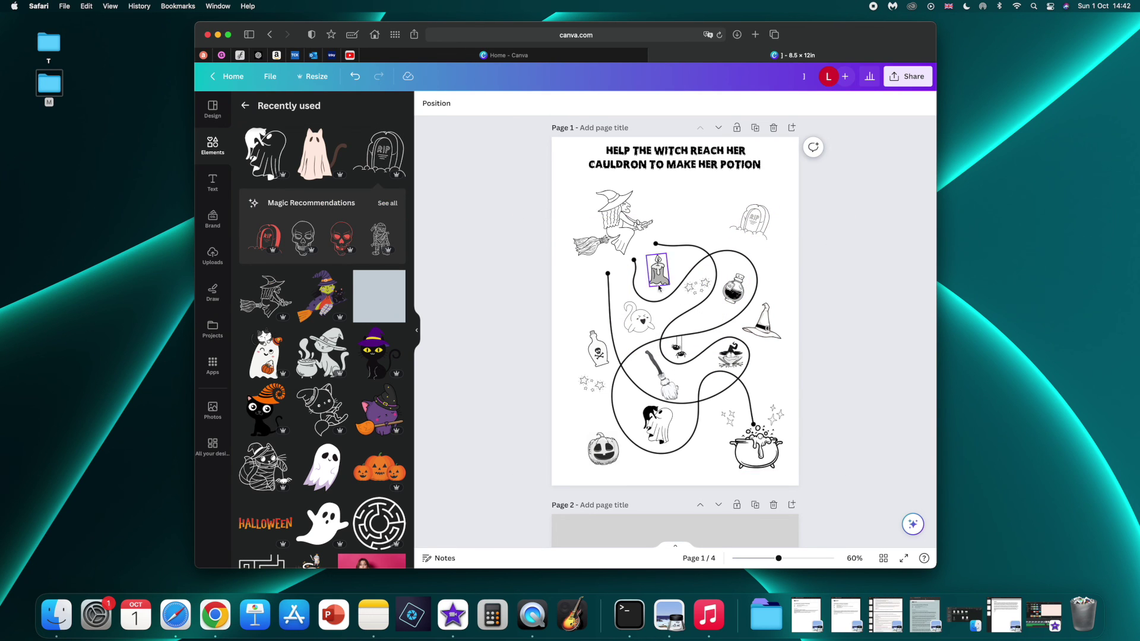
{"action": "left_click", "coordinate": [263, 466]}
{"action": "left_click_drag", "start_coordinate": [665, 321], "coordinate": [582, 295]}
{"action": "left_click_drag", "start_coordinate": [670, 458], "coordinate": [600, 445]}
{"action": "mouse_move", "coordinate": [600, 482]}
{"action": "left_mouse_down"}
{"action": "mouse_move", "coordinate": [611, 489]}
{"action": "mouse_move", "coordinate": [600, 490]}
{"action": "left_mouse_up"}
Put the pumpkin inside the loop above the cauldron in place of the frog
{"action": "left_click_drag", "start_coordinate": [582, 295], "coordinate": [718, 388]}
{"action": "left_click", "coordinate": [717, 389]}
{"action": "left_click", "coordinate": [881, 342]}
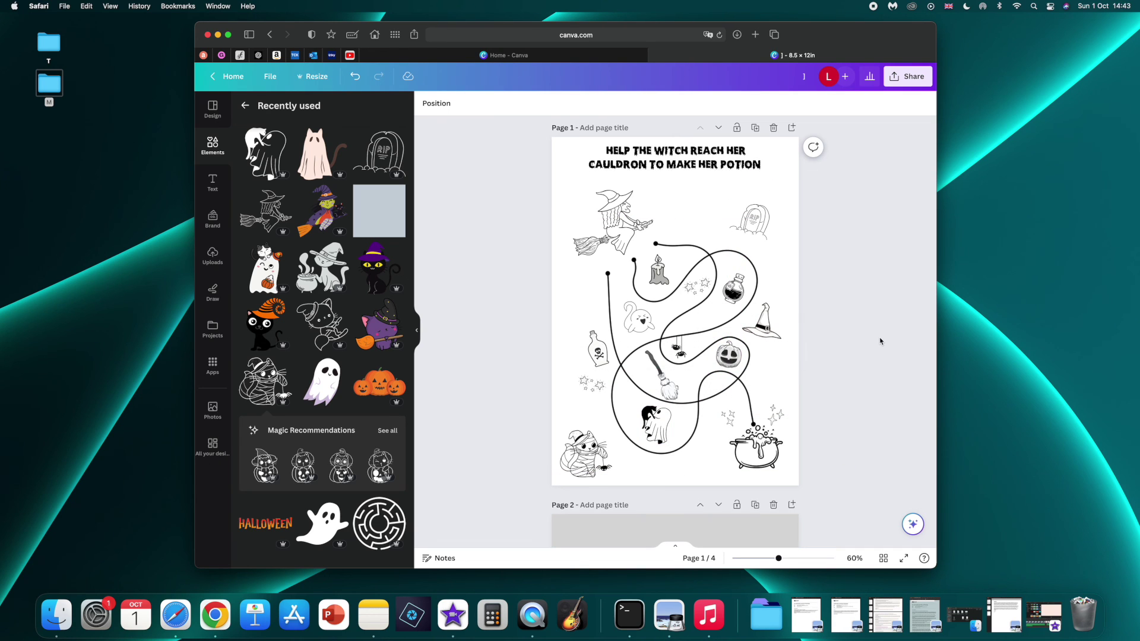